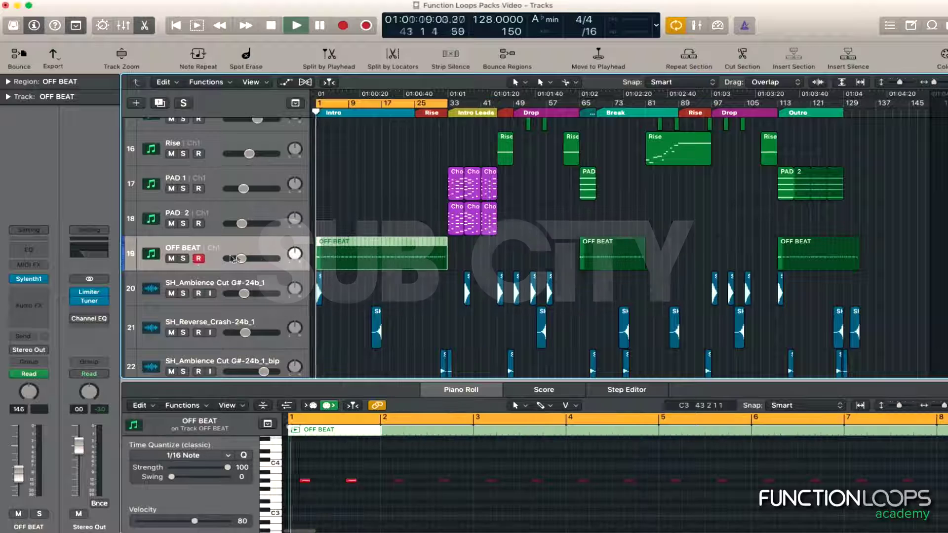
# - Play the OFF BEAT track soloed and set the cycle range from bar 17 to just past the end of its first region
pyautogui.press('space')
pyautogui.press('s')
pyautogui.click(391, 113)
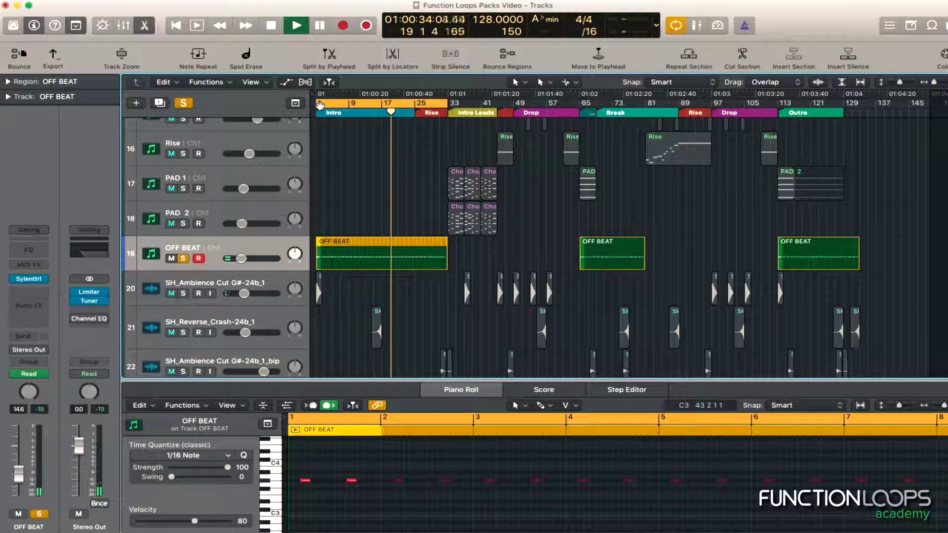
pyautogui.moveTo(320, 105); pyautogui.dragTo(387, 104)
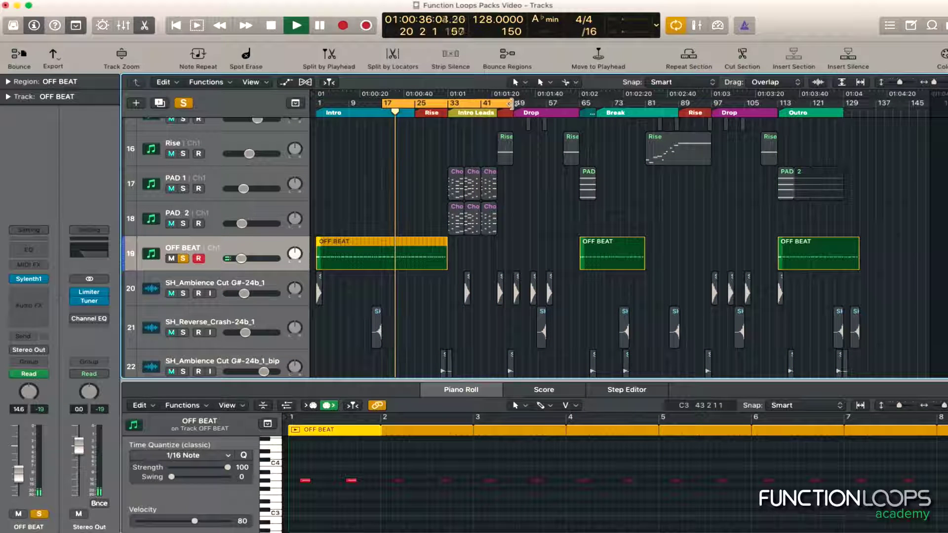
pyautogui.moveTo(510, 103); pyautogui.dragTo(455, 102)
# - Insert a Compressor on the OFF BEAT channel and recall its default setting
pyautogui.click(30, 302)
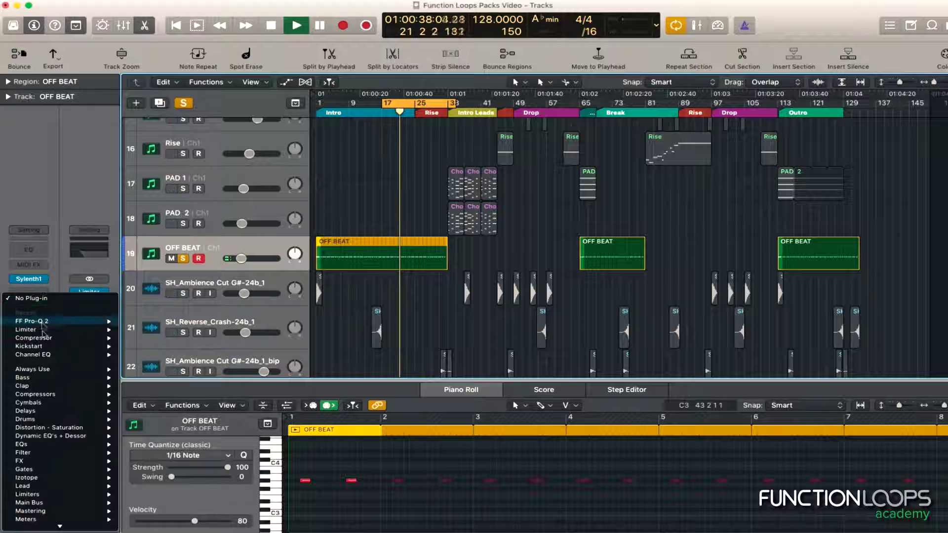
pyautogui.moveTo(55, 340)
pyautogui.click(160, 340)
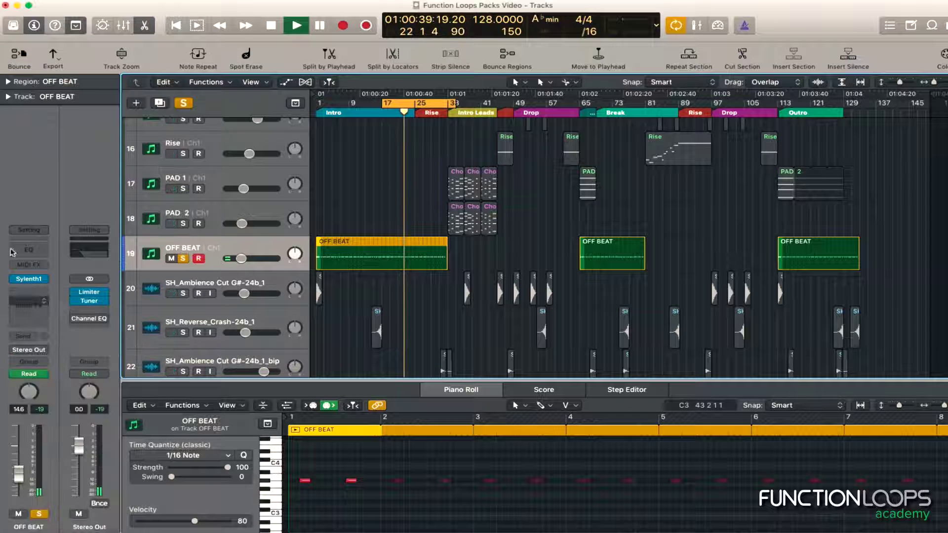
pyautogui.click(115, 47)
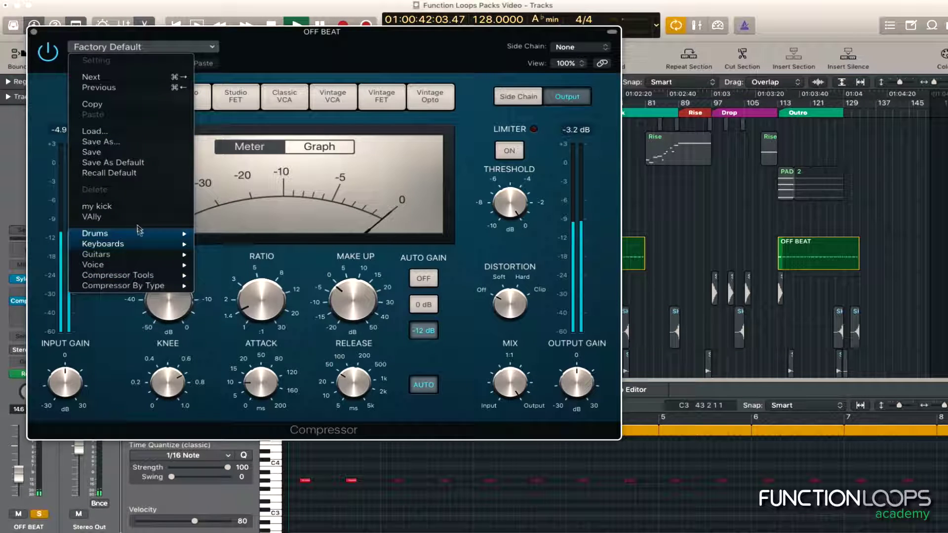
pyautogui.click(114, 172)
pyautogui.click(33, 33)
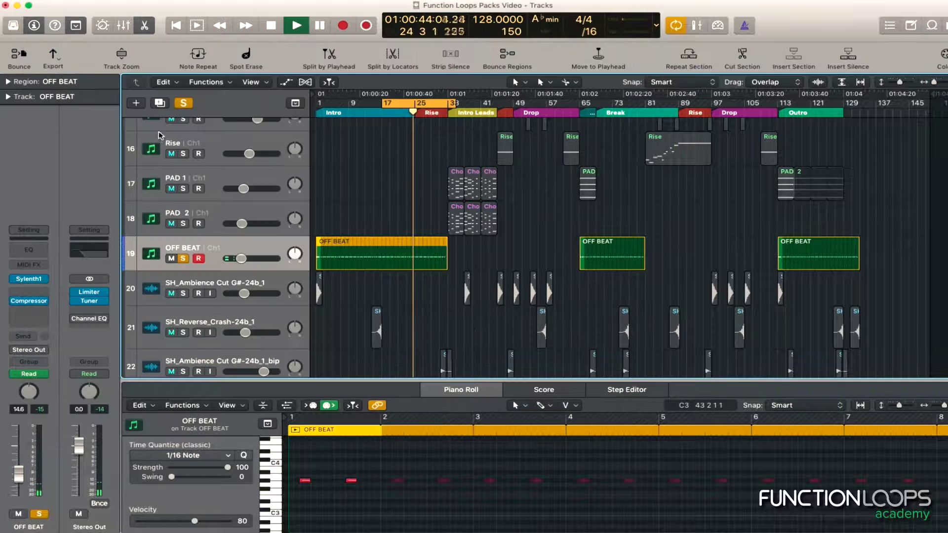
# - Insert a stereo Kickstart above the Compressor on OFF BEAT and check its sidechain curve
pyautogui.click(33, 292)
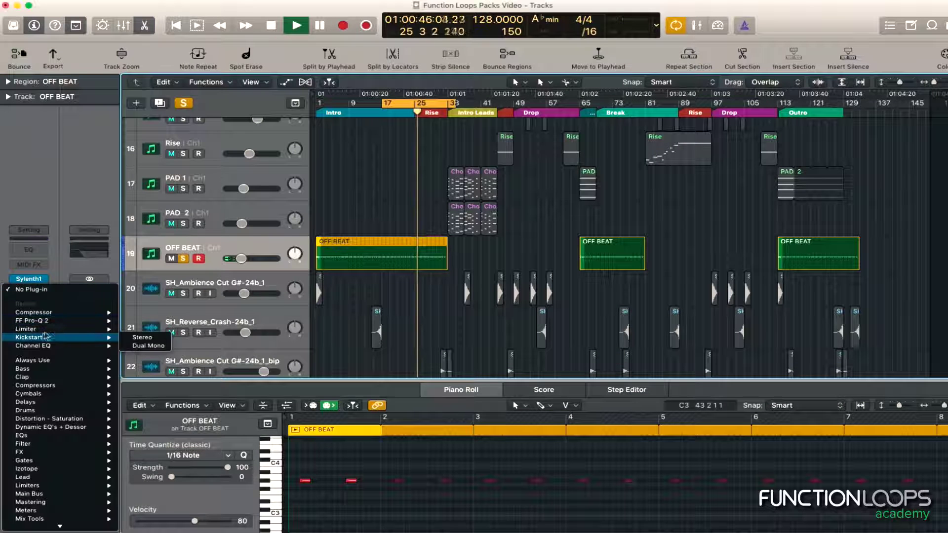
pyautogui.click(126, 339)
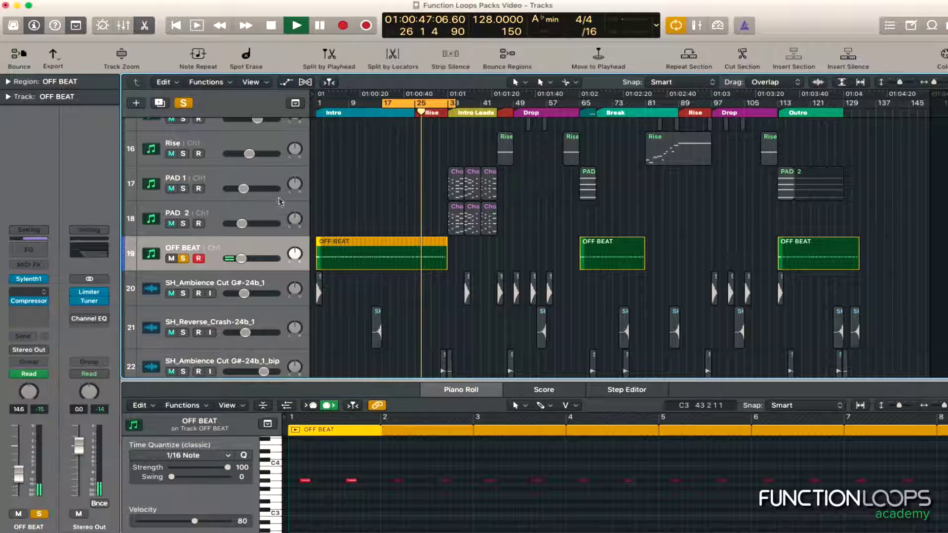
pyautogui.click(33, 34)
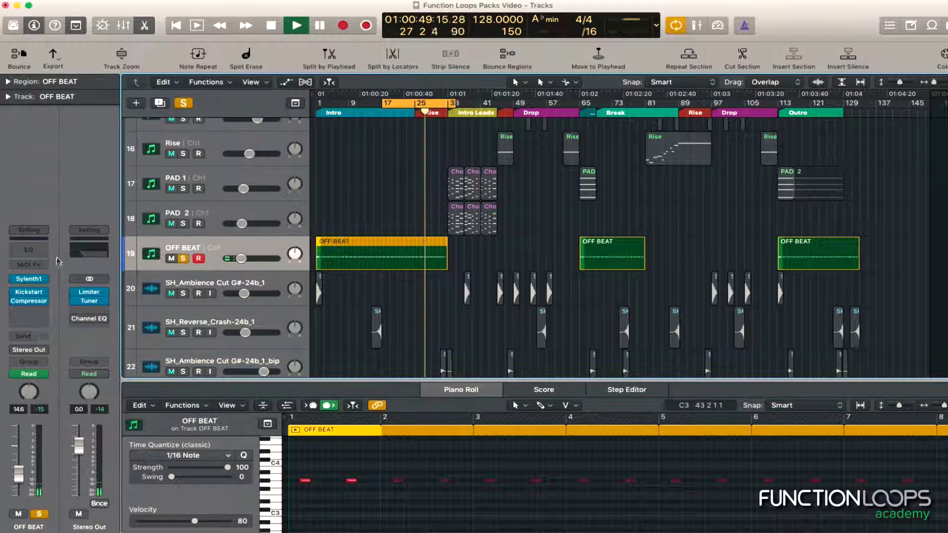
pyautogui.click(32, 295)
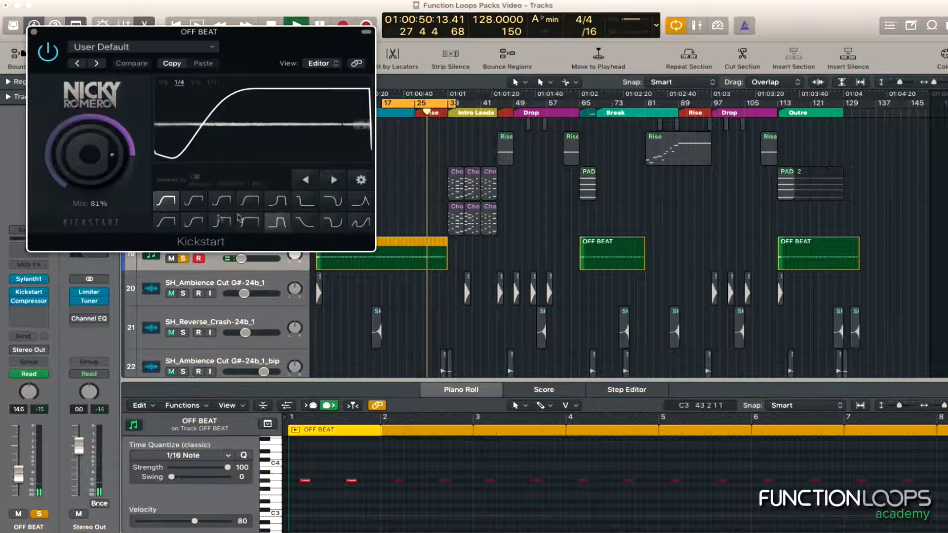
pyautogui.click(34, 33)
# - Unsolo OFF BEAT to hear the full mix and insert a Limiter below the Compressor with the gain at +3.5 dB
pyautogui.click(184, 259)
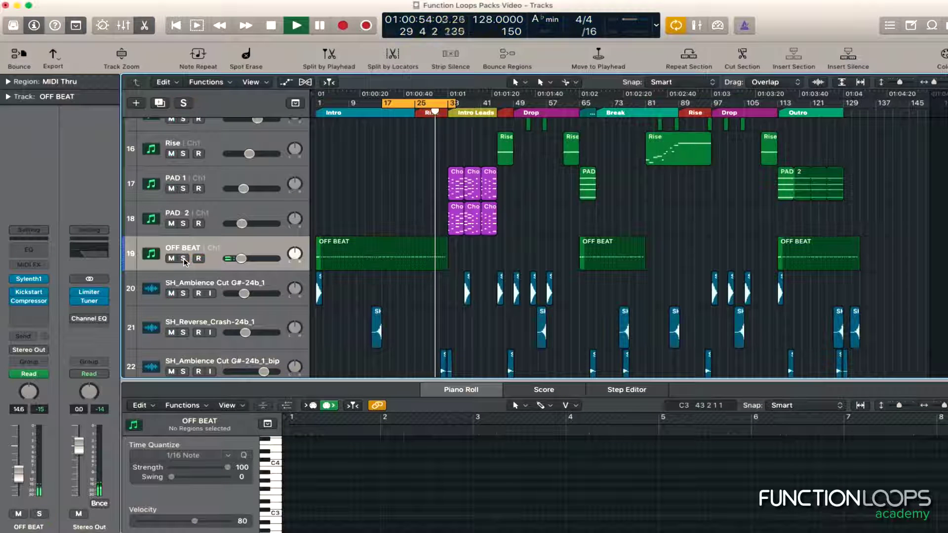
pyautogui.press('space')
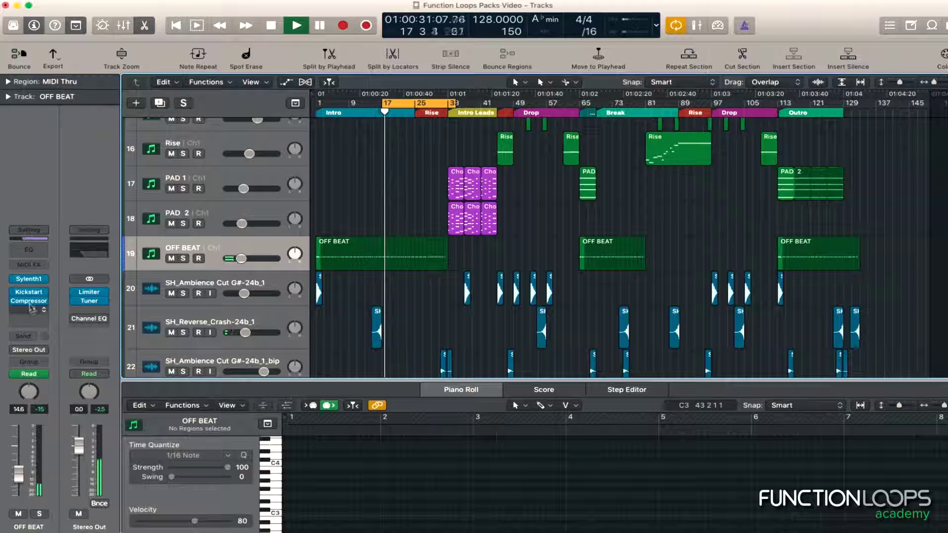
pyautogui.click(32, 313)
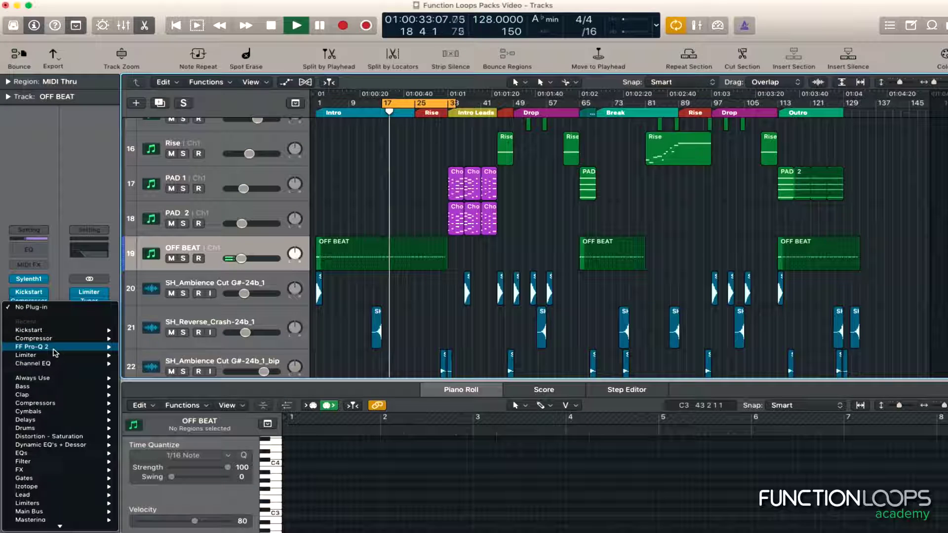
pyautogui.moveTo(98, 355)
pyautogui.click(148, 355)
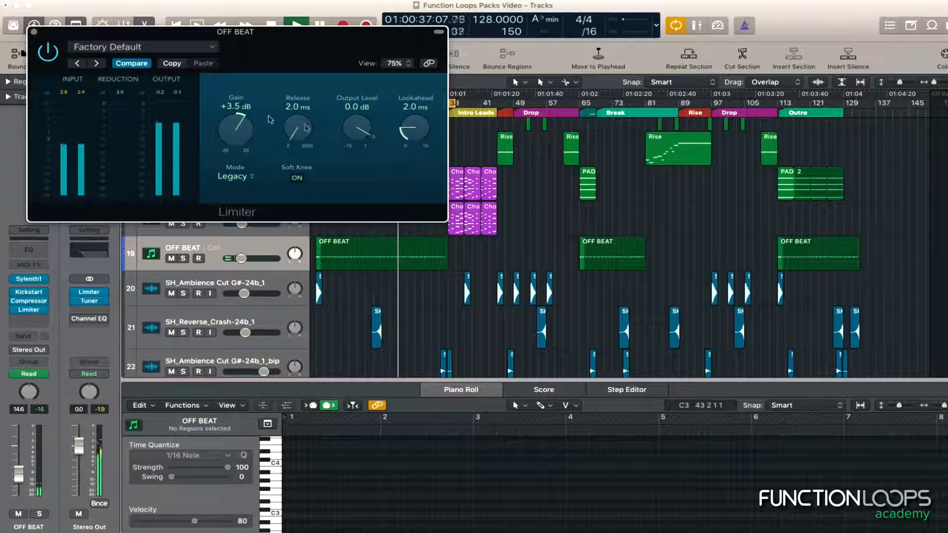
pyautogui.click(34, 33)
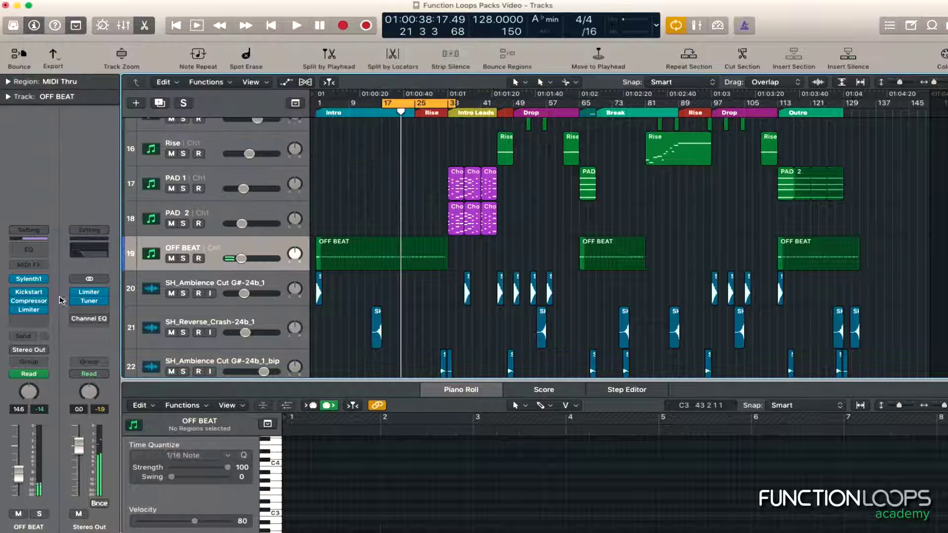
# - Insert a stereo FF Pro-Q 2 between the Compressor and the Limiter on the OFF BEAT channel
pyautogui.click(29, 316)
pyautogui.moveTo(124, 356)
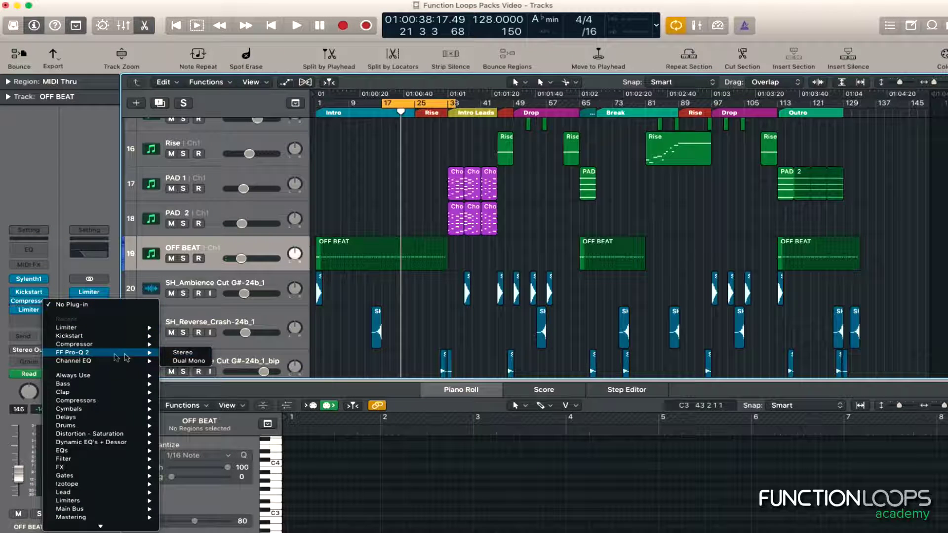
pyautogui.click(183, 352)
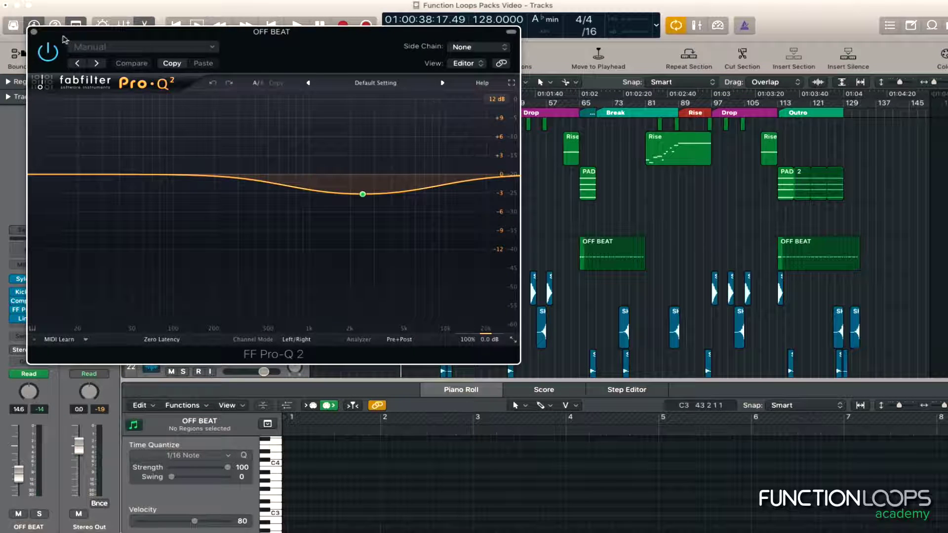
pyautogui.rightClick(361, 194)
pyautogui.click(388, 203)
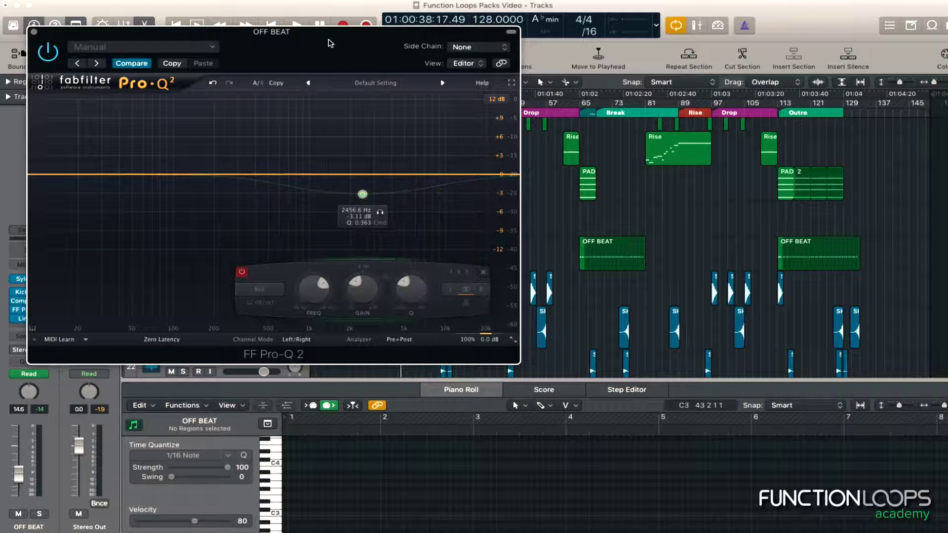
pyautogui.rightClick(363, 194)
pyautogui.click(387, 203)
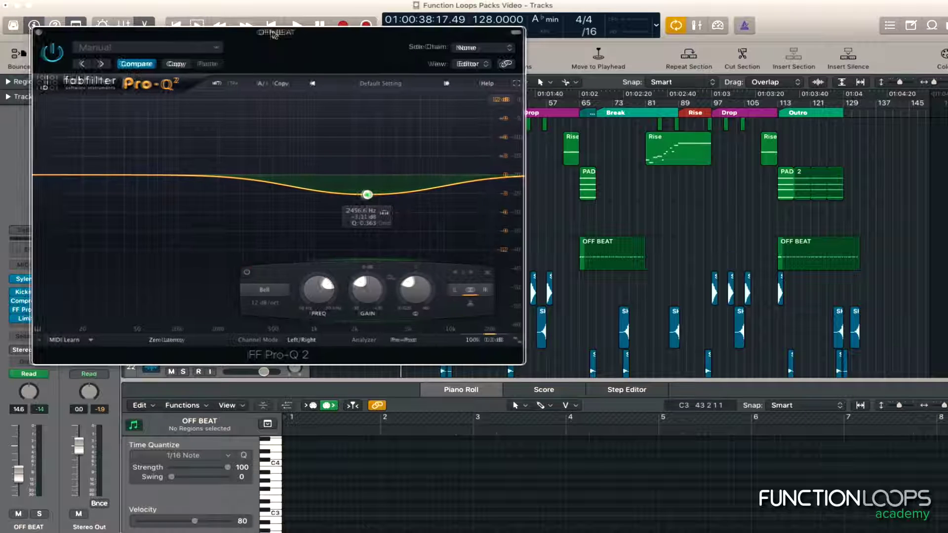
# - Replace the existing bell band in FF Pro-Q 2 with a low cut at about 68 Hz and a high cut at about 10.7 kHz
pyautogui.rightClick(385, 196)
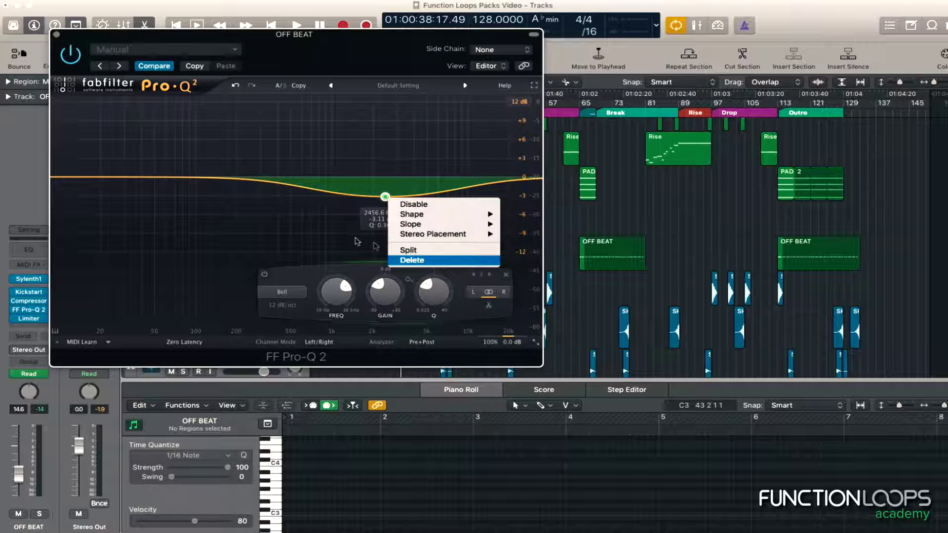
pyautogui.click(405, 258)
pyautogui.moveTo(71, 178); pyautogui.dragTo(172, 175)
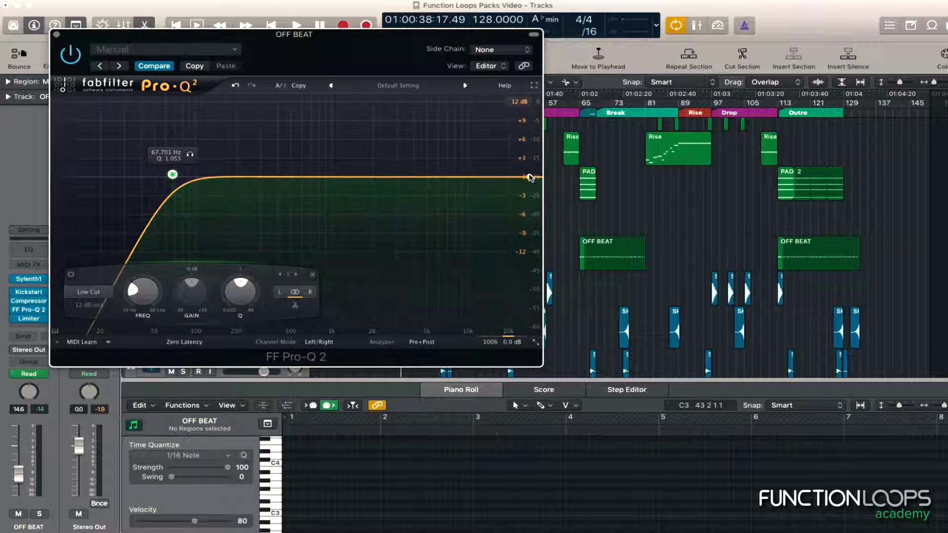
pyautogui.click(478, 177)
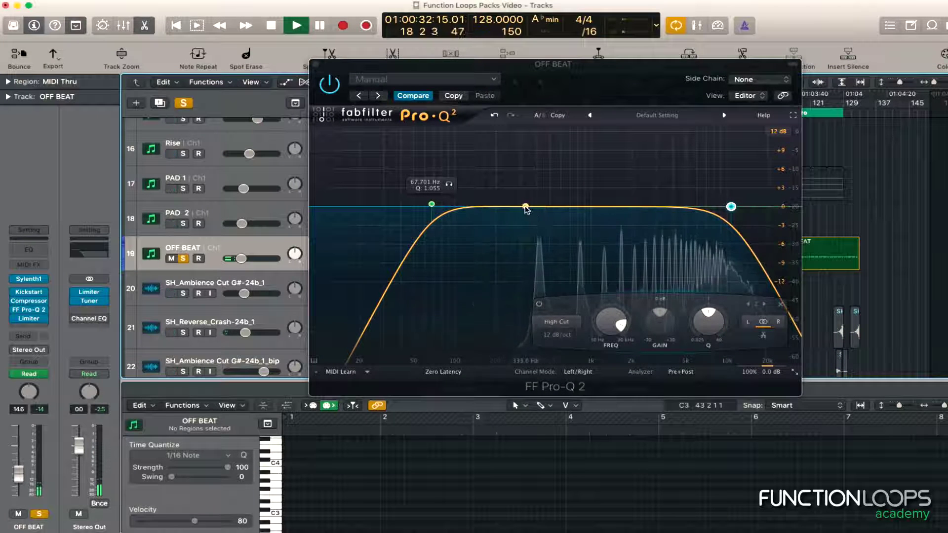
# - Add three narrow Q 40 bell cuts: about -2.9 dB at 382 Hz, -1.3 dB at 2550 Hz and a deeper one slightly higher
pyautogui.click(527, 208)
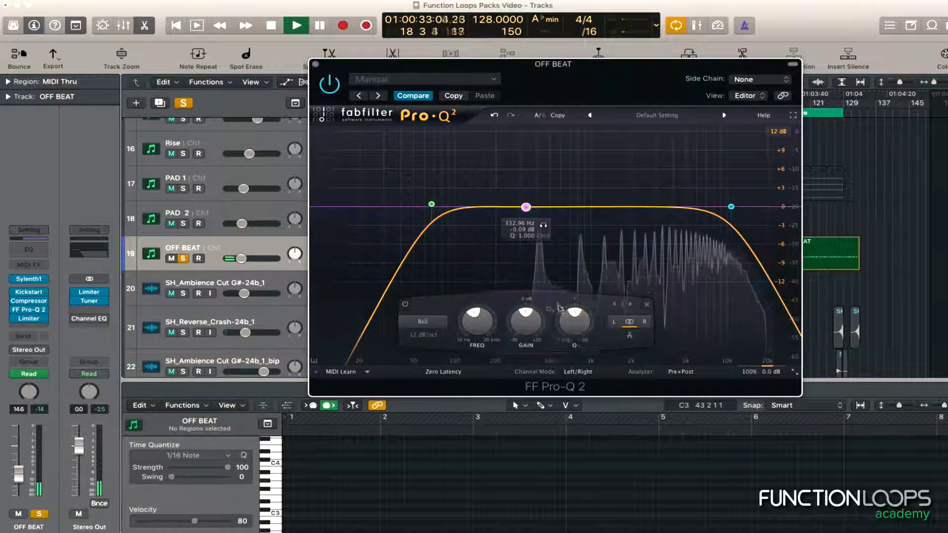
pyautogui.moveTo(526, 322); pyautogui.dragTo(526, 227)
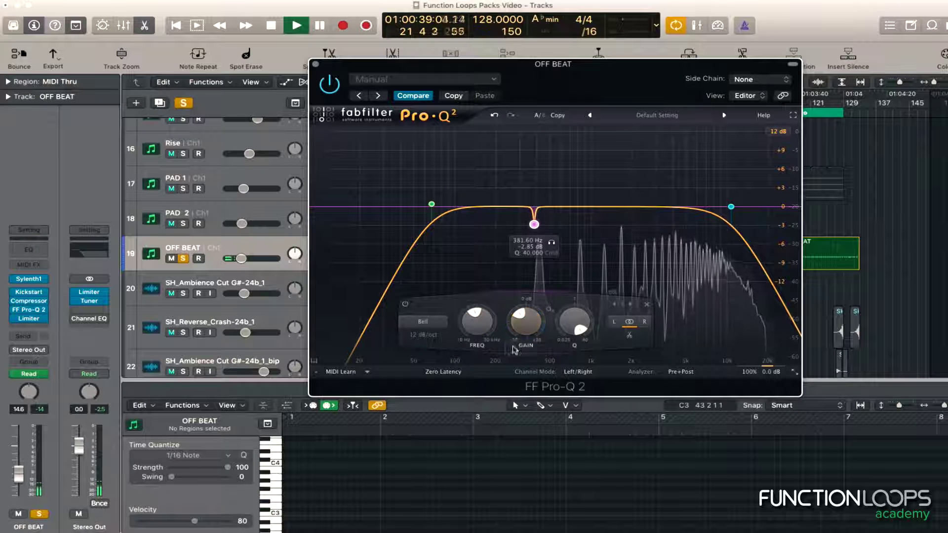
pyautogui.click(611, 213)
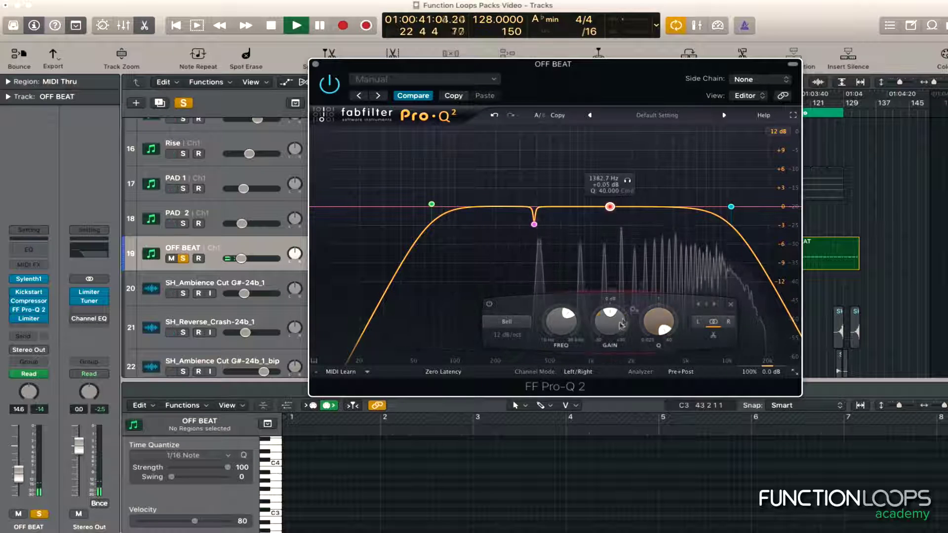
pyautogui.moveTo(621, 324); pyautogui.dragTo(598, 219)
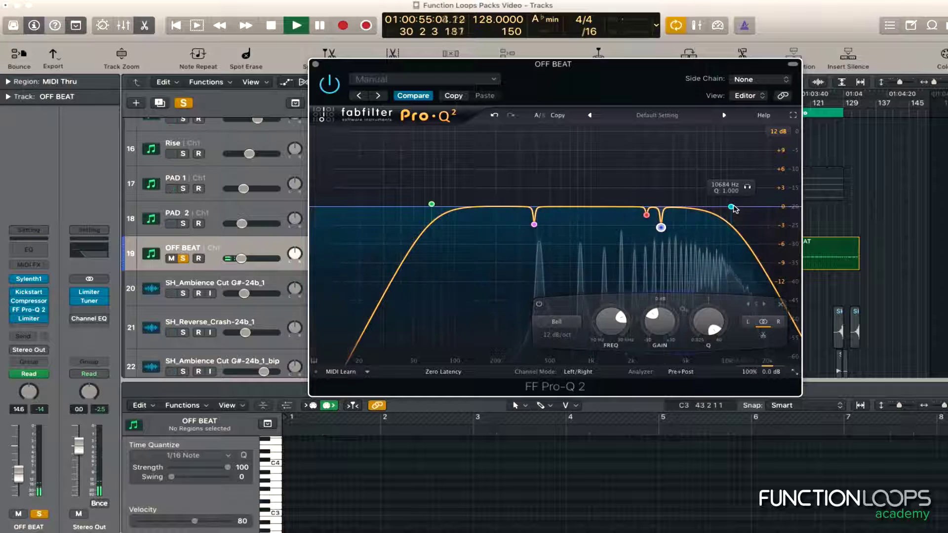
# - Move the high cut to a higher frequency and add a Q 1 bell boost of about 3.7 dB at 8 kHz
pyautogui.moveTo(732, 207); pyautogui.dragTo(781, 206)
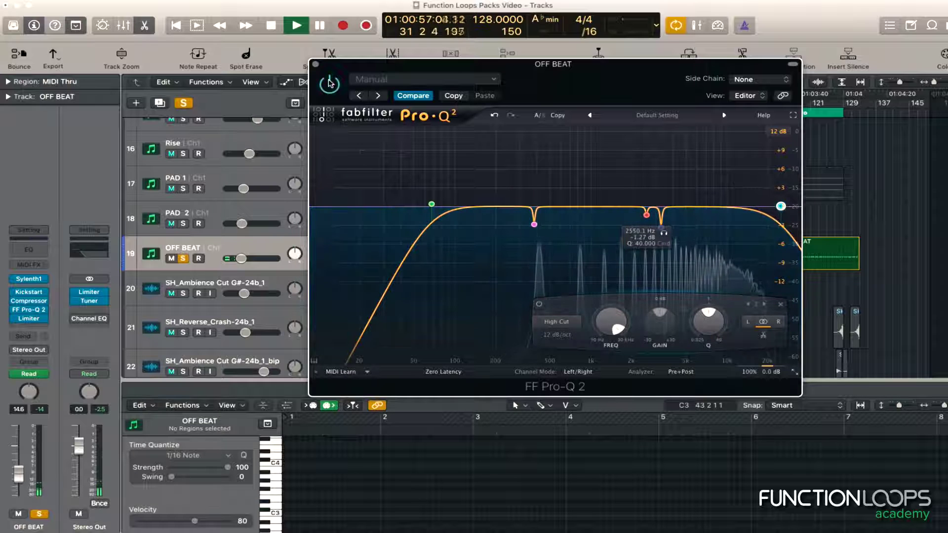
pyautogui.click(317, 65)
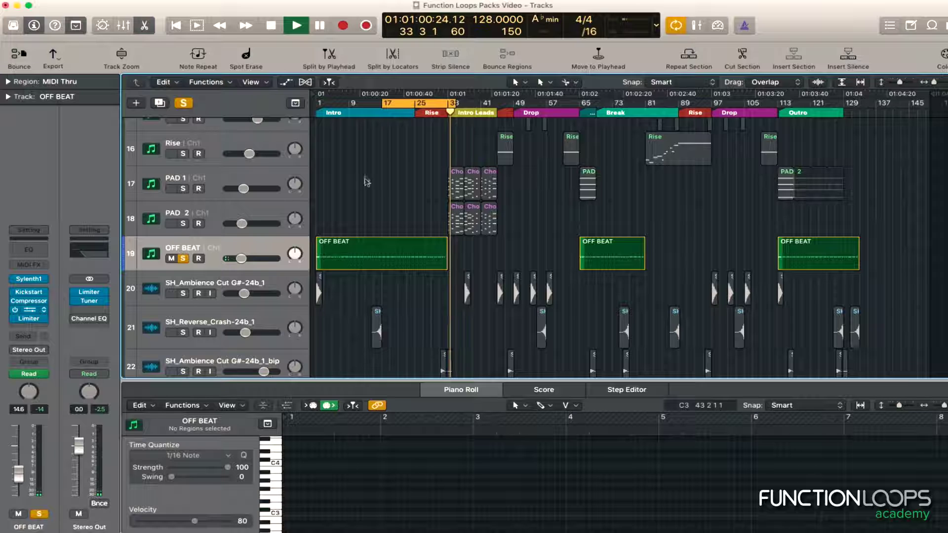
pyautogui.press('v')
pyautogui.moveTo(711, 211); pyautogui.dragTo(714, 184)
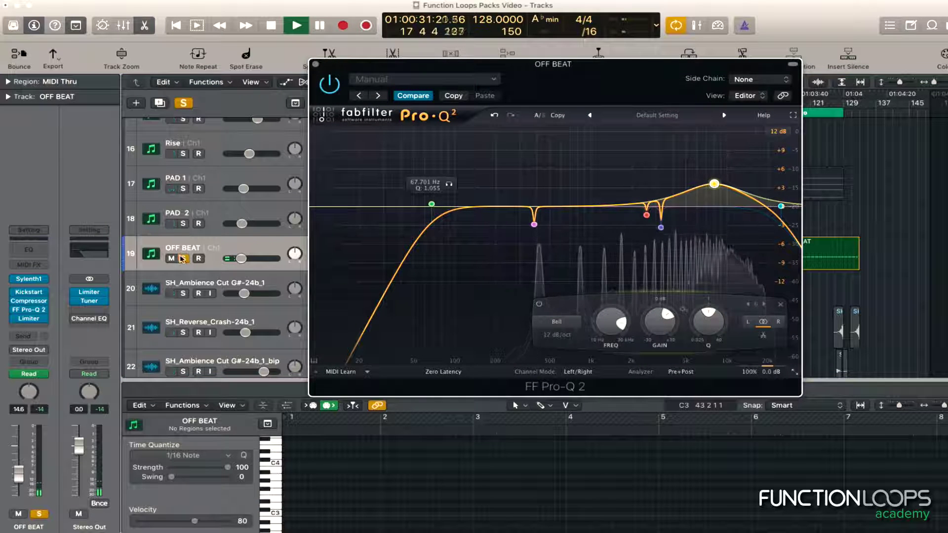
# - Unsolo OFF BEAT, hide the plug-in window and set the cycle range from bar 69 to just past the end of the second OFF BEAT region
pyautogui.press('s')
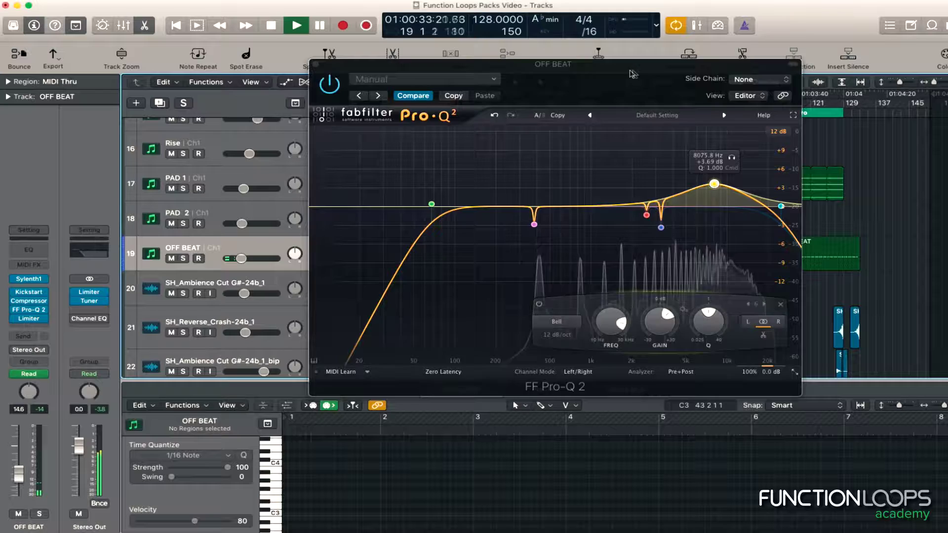
pyautogui.press('v')
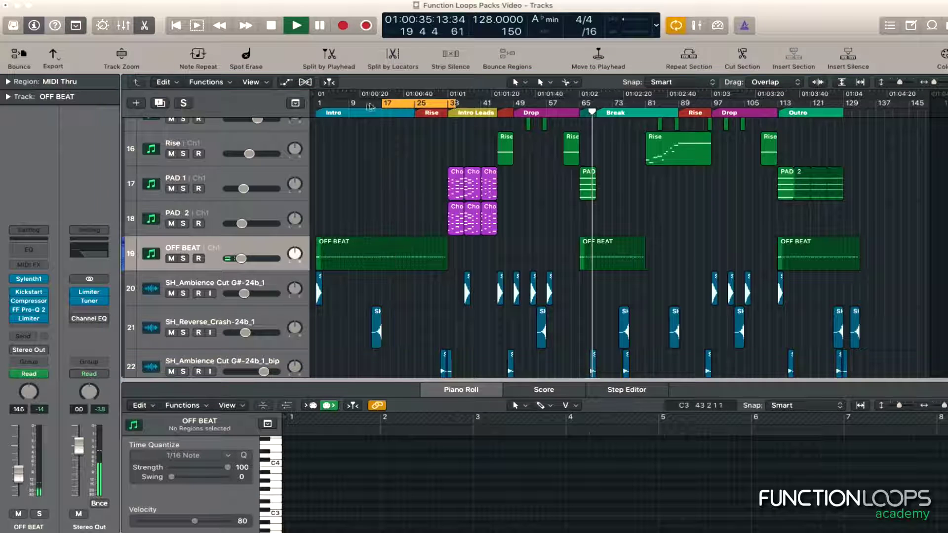
pyautogui.moveTo(390, 103); pyautogui.dragTo(590, 128)
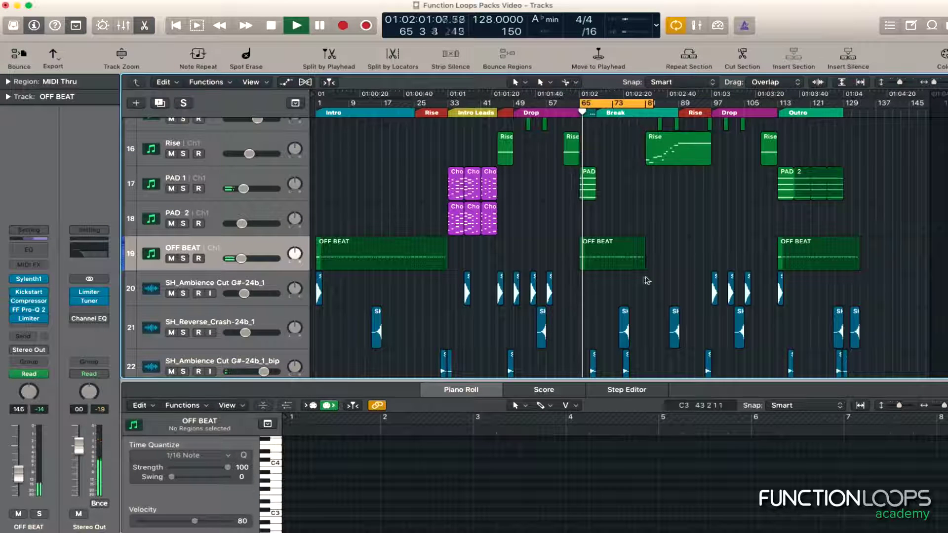
pyautogui.press('super+Right')
pyautogui.press('super+Right')
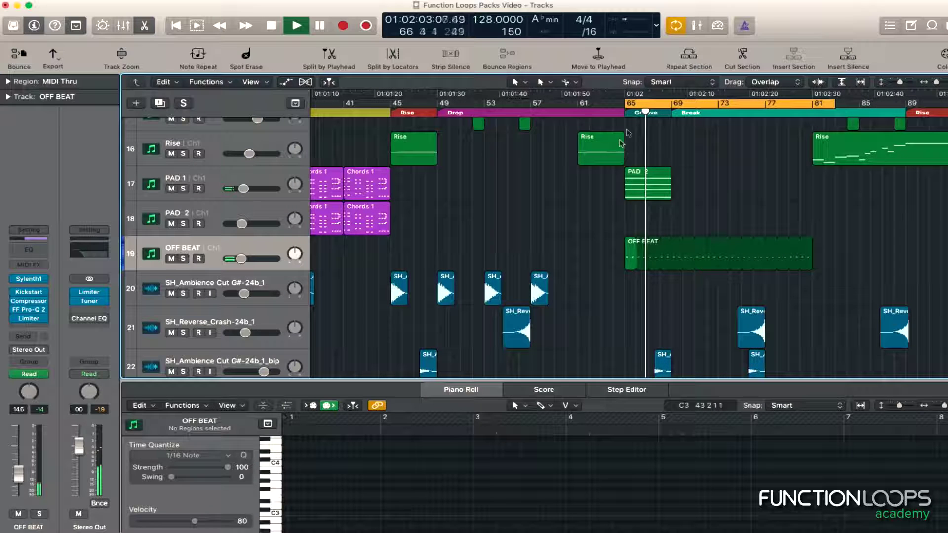
pyautogui.moveTo(624, 104); pyautogui.dragTo(673, 105)
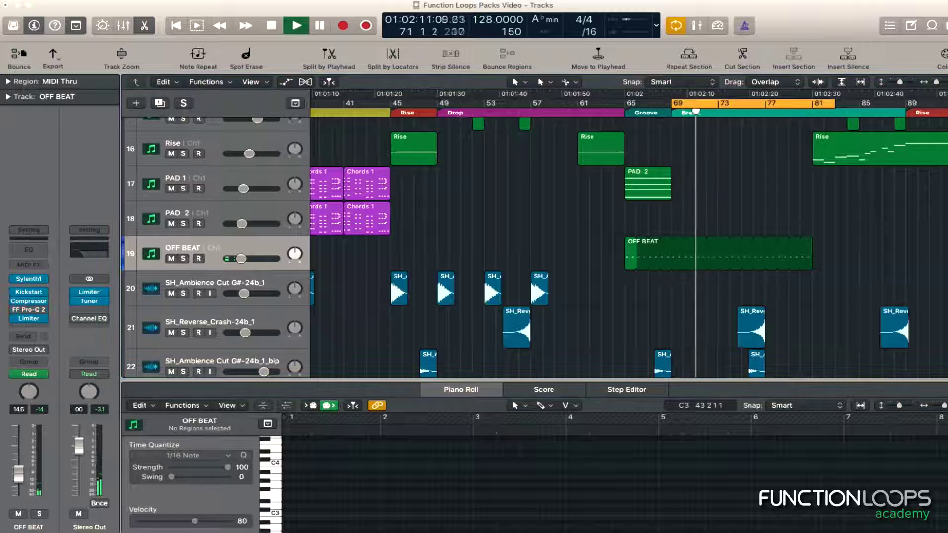
# - Widen the 8 kHz bell boost in OFF BEAT's FF Pro-Q 2 to Q 0.425 and lower it to about 2.3 dB
pyautogui.click(28, 310)
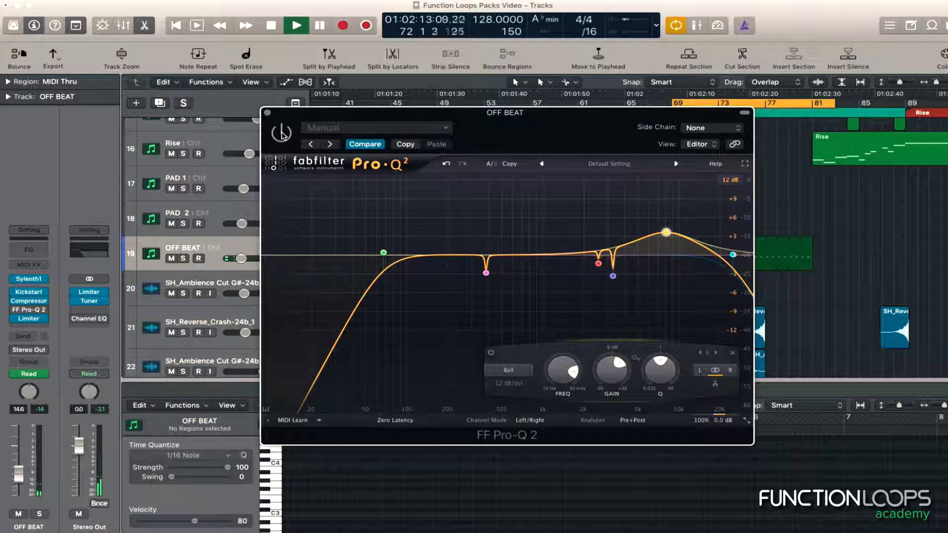
pyautogui.moveTo(668, 234)
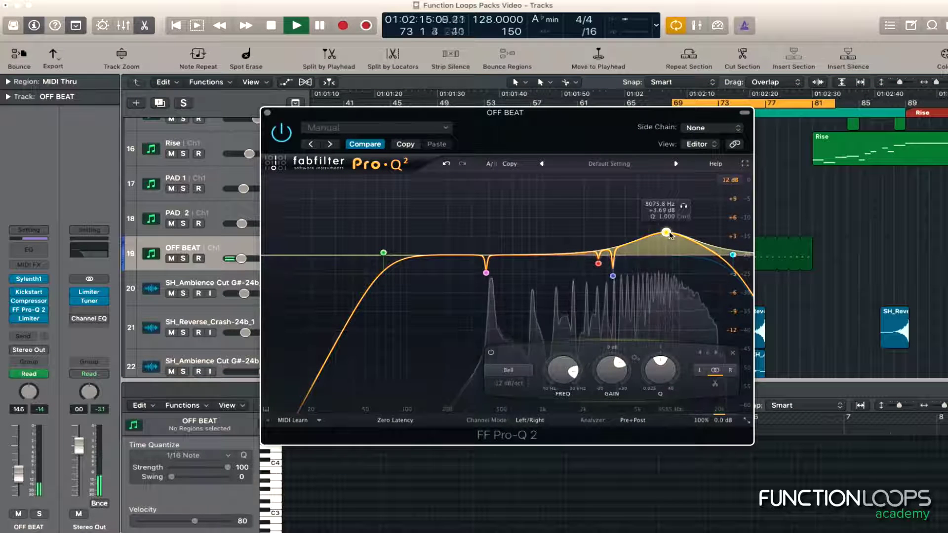
pyautogui.scroll(-5, 669, 235)
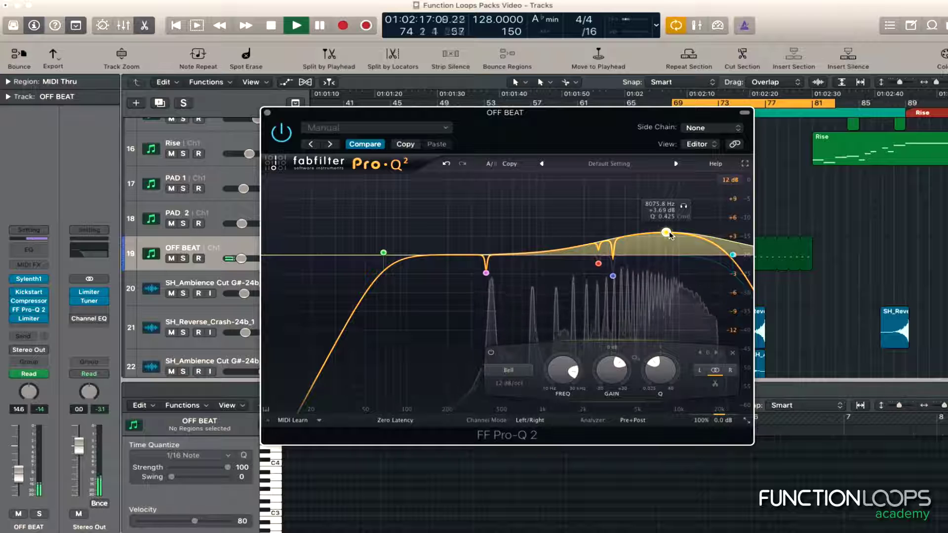
pyautogui.moveTo(670, 235); pyautogui.dragTo(672, 244)
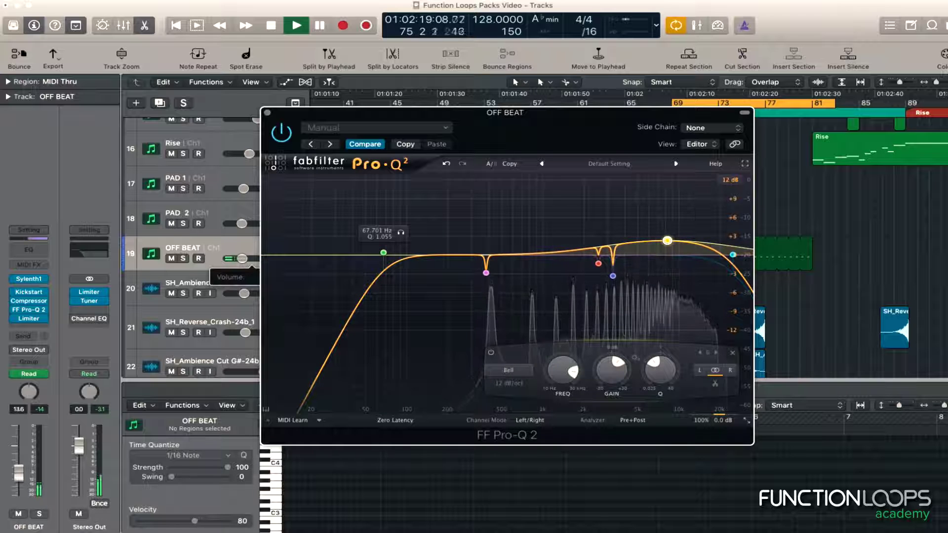
# - Raise the OFF BEAT track volume to -10.0 dB and restart playback from the start of the cycle range
pyautogui.moveTo(243, 259); pyautogui.dragTo(245, 258)
pyautogui.moveTo(507, 116); pyautogui.dragTo(352, 125)
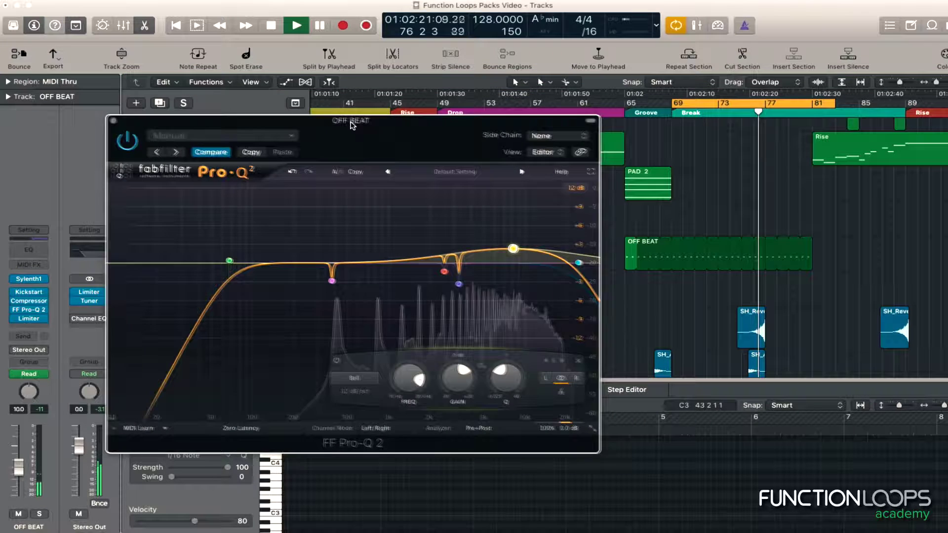
pyautogui.press('space')
pyautogui.press('space')
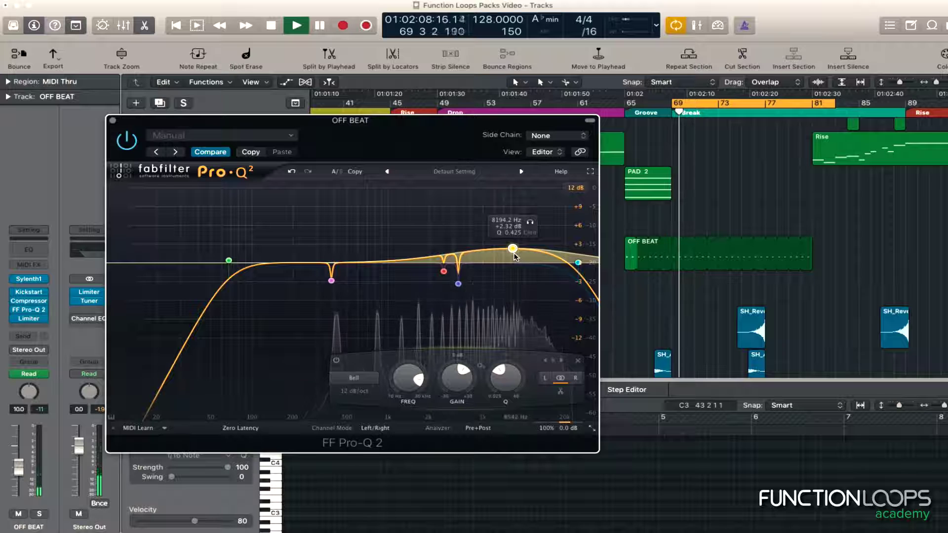
# - Disable the wide 8 kHz bell boost in OFF BEAT's FF Pro-Q 2 and close the plug-in window
pyautogui.rightClick(513, 248)
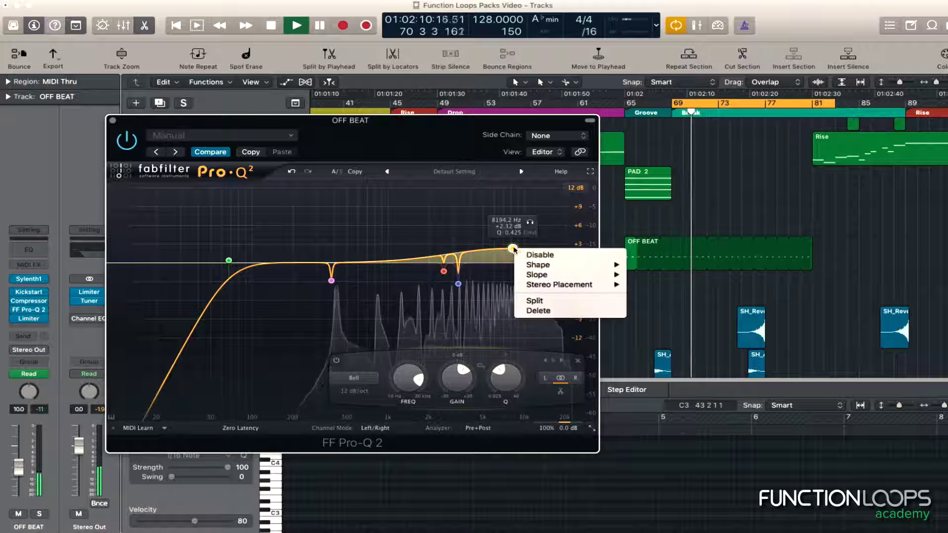
pyautogui.click(540, 255)
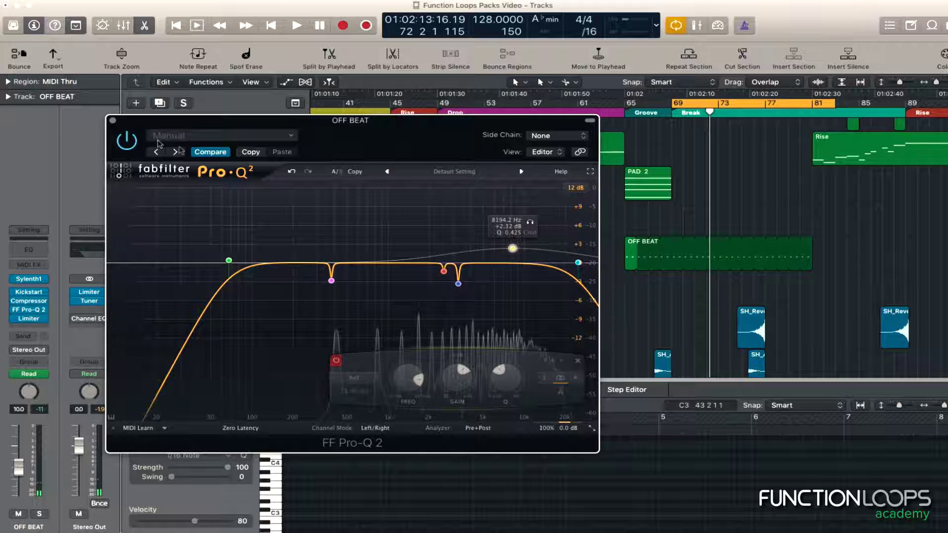
pyautogui.click(113, 120)
# - Set the cycle range to the first Pluck 1 region on the RISE track, at bar 61, and play the track soloed
pyautogui.scroll(-3, 564, 228)
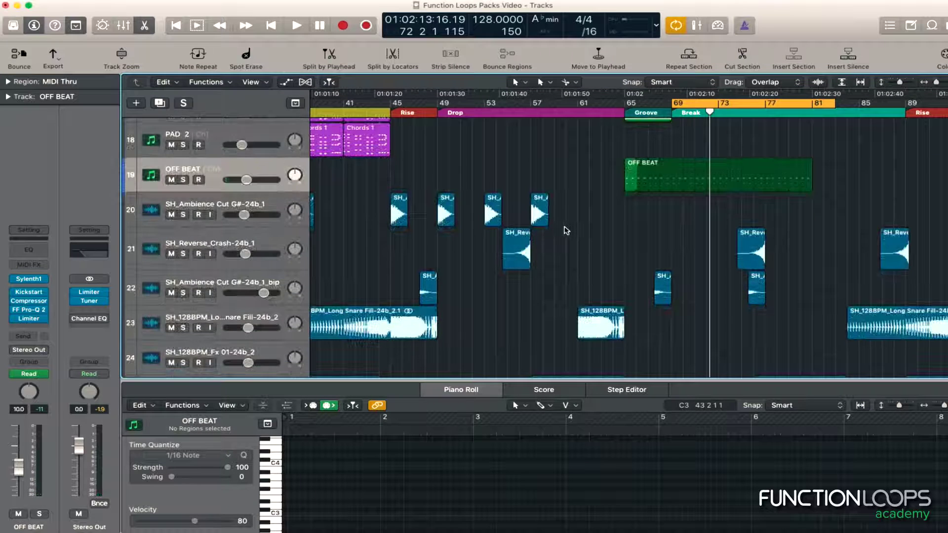
pyautogui.scroll(-1, 566, 230)
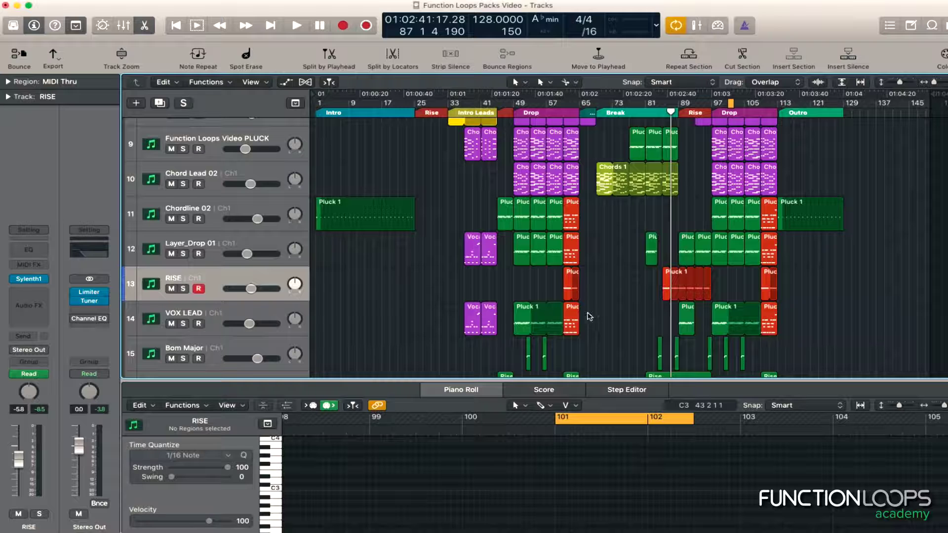
pyautogui.scroll(-1, 610, 285)
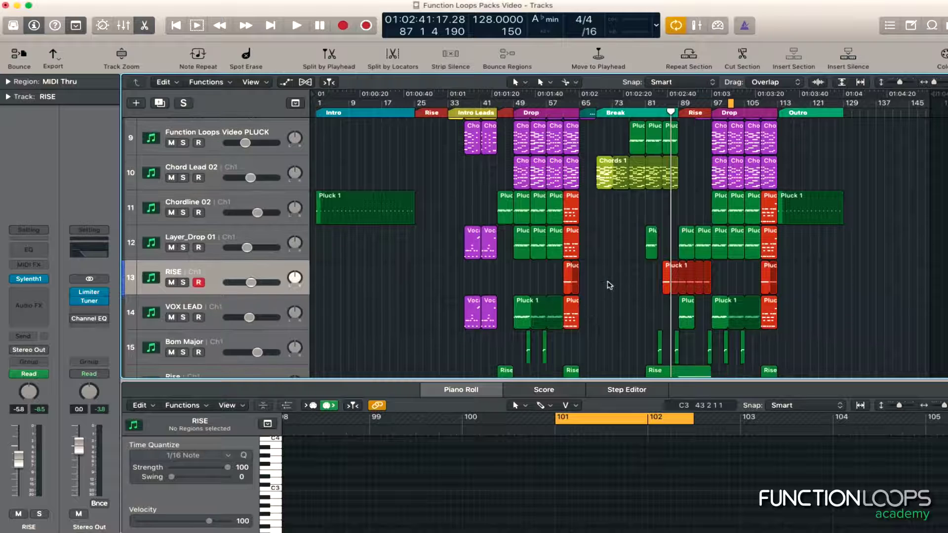
pyautogui.click(568, 284)
pyautogui.press('u')
pyautogui.press('space')
pyautogui.click(182, 282)
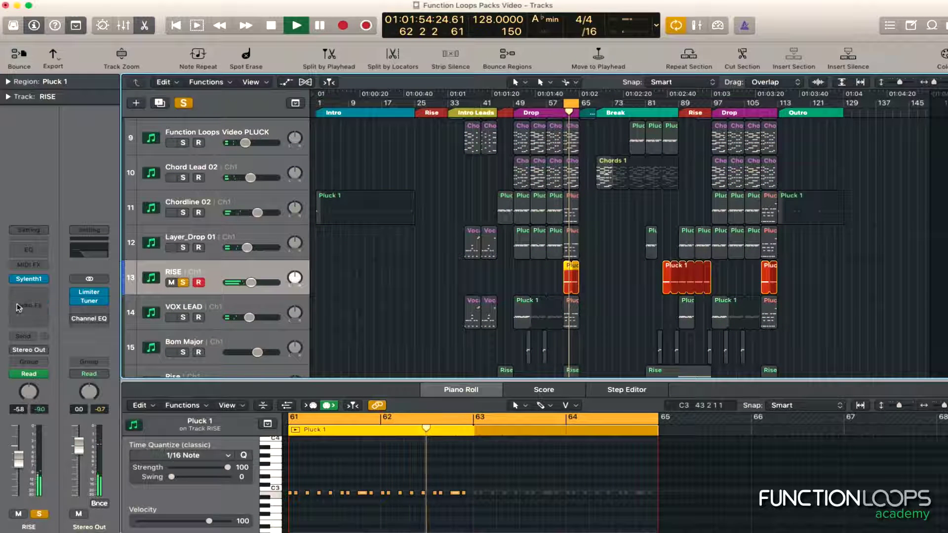
# - Listen to RISE in the full mix without solo, then solo it again and stop playback
pyautogui.click(29, 307)
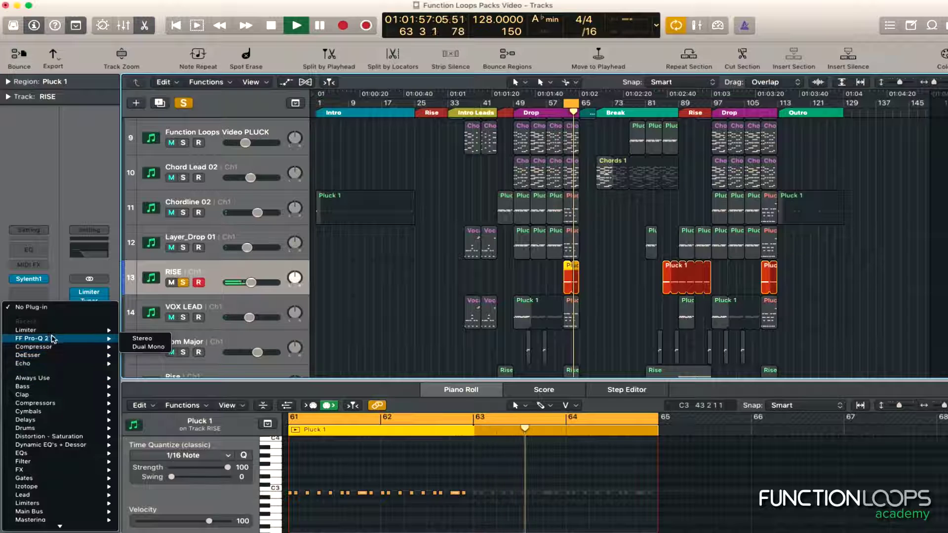
pyautogui.click(390, 257)
pyautogui.click(183, 282)
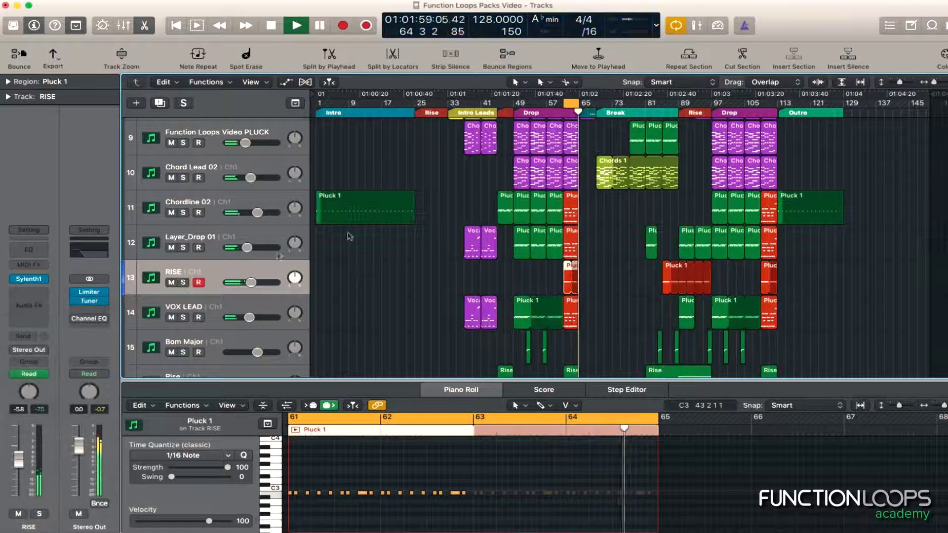
pyautogui.click(183, 282)
pyautogui.press('space')
# - Insert a stereo Compressor on the RISE track and close its window
pyautogui.click(33, 305)
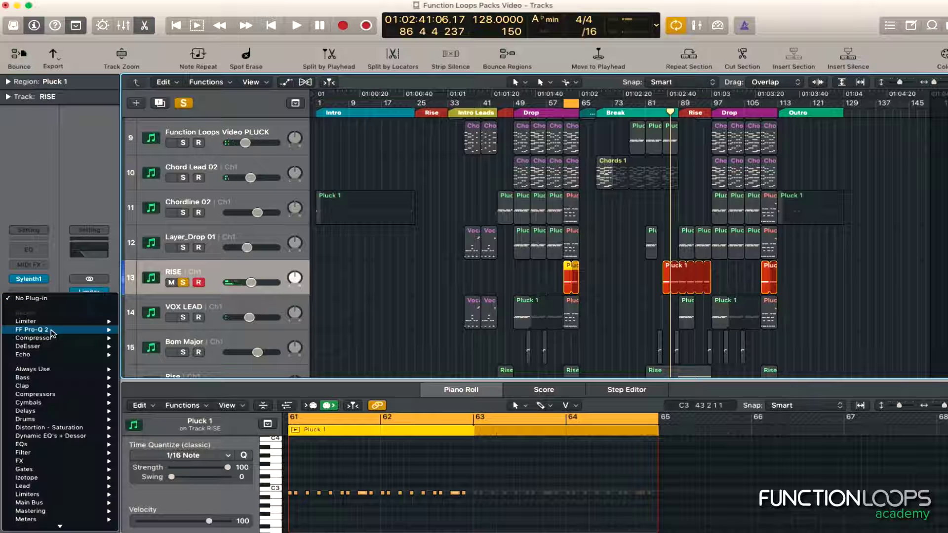
pyautogui.moveTo(106, 338)
pyautogui.click(142, 338)
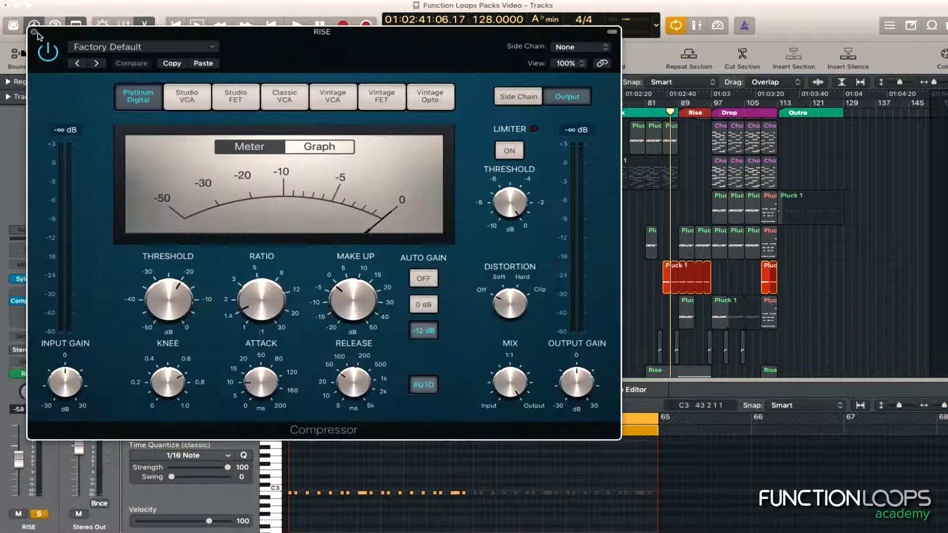
pyautogui.click(34, 32)
# - Insert a stereo Kickstart before the Compressor on RISE, start playback and close the Kickstart window
pyautogui.click(41, 296)
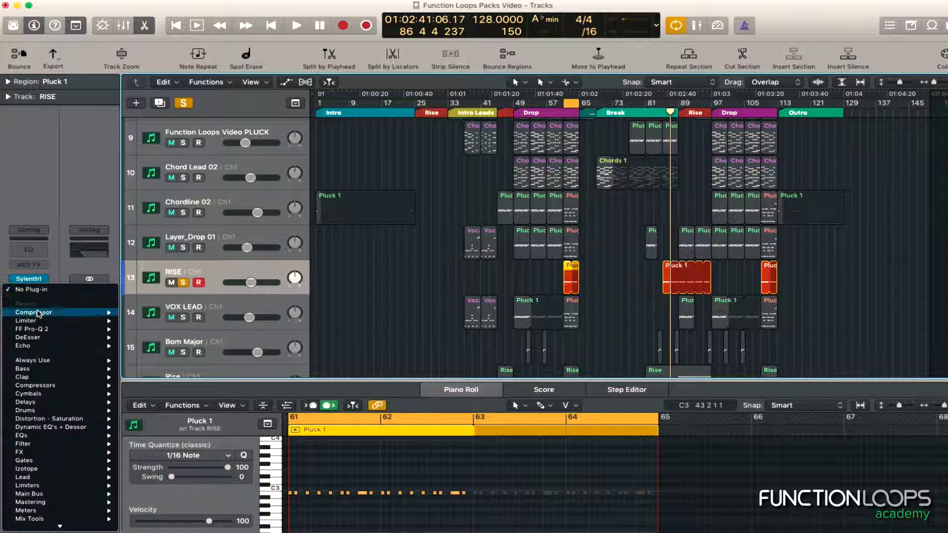
pyautogui.moveTo(59, 361)
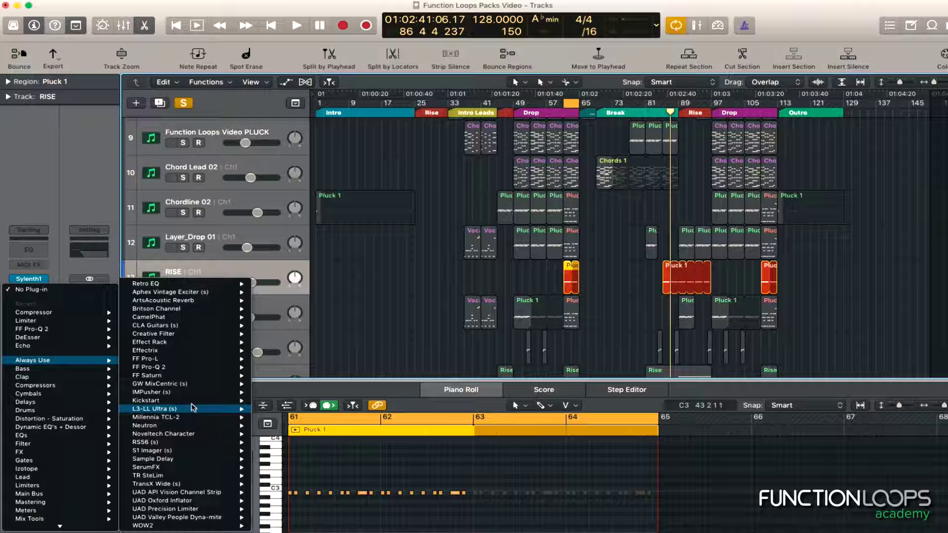
pyautogui.moveTo(191, 401)
pyautogui.click(262, 400)
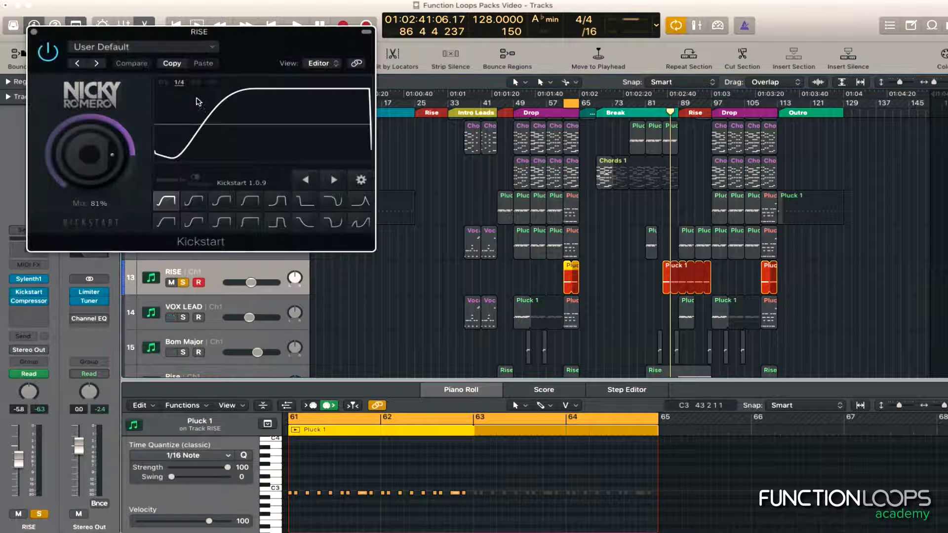
pyautogui.press('space')
pyautogui.click(34, 31)
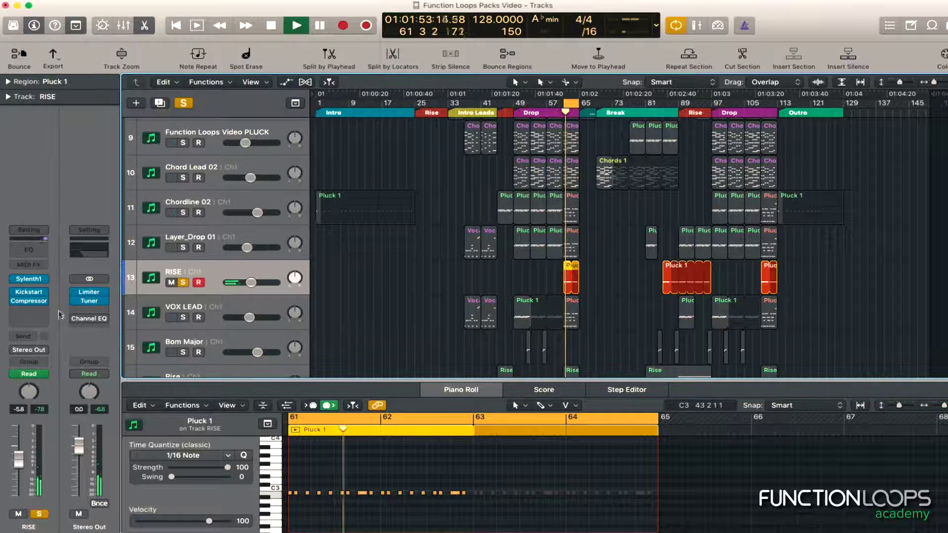
# - Load the VAlly preset in RISE's Compressor and close the plug-in window
pyautogui.click(29, 301)
pyautogui.click(143, 46)
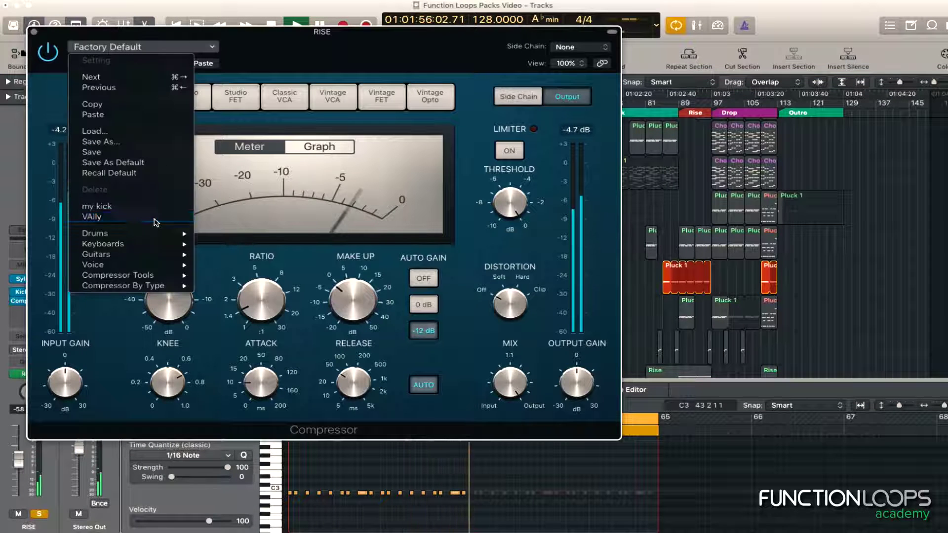
pyautogui.click(92, 217)
pyautogui.click(34, 33)
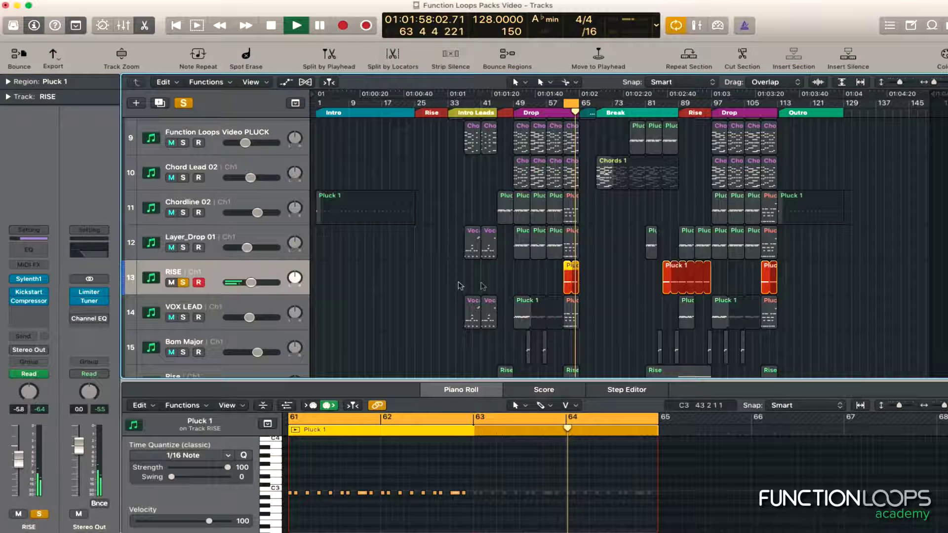
# - Insert a stereo FF Pro-Q 2 after the Compressor on RISE and close its window
pyautogui.click(37, 314)
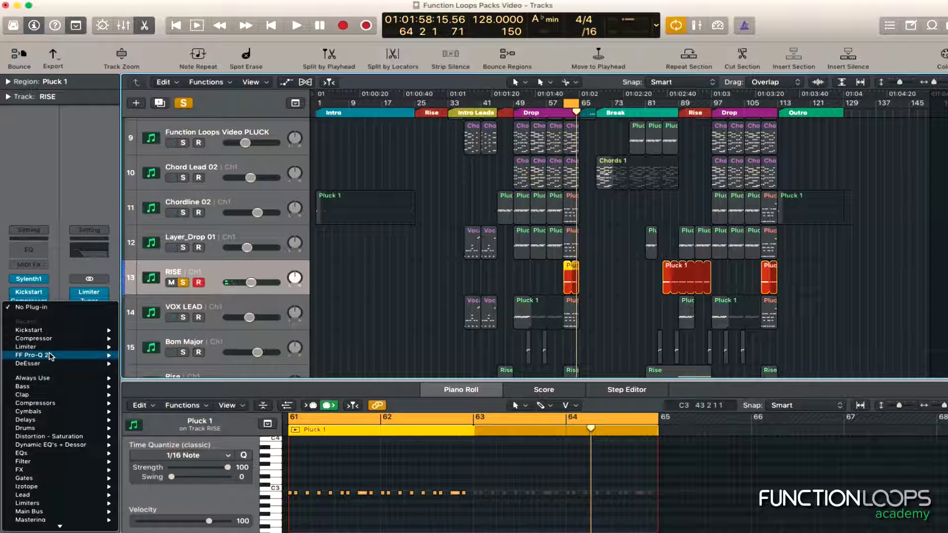
pyautogui.click(170, 355)
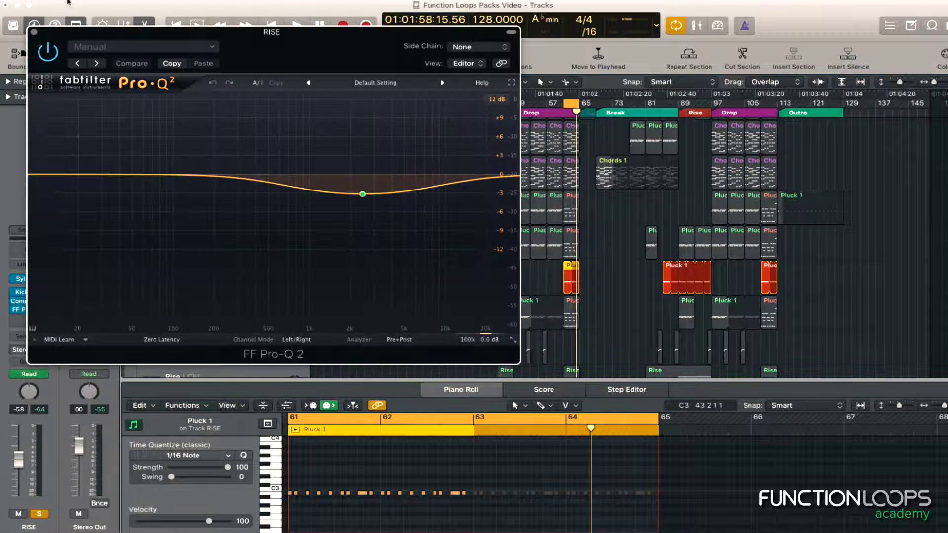
pyautogui.click(34, 32)
pyautogui.click(35, 317)
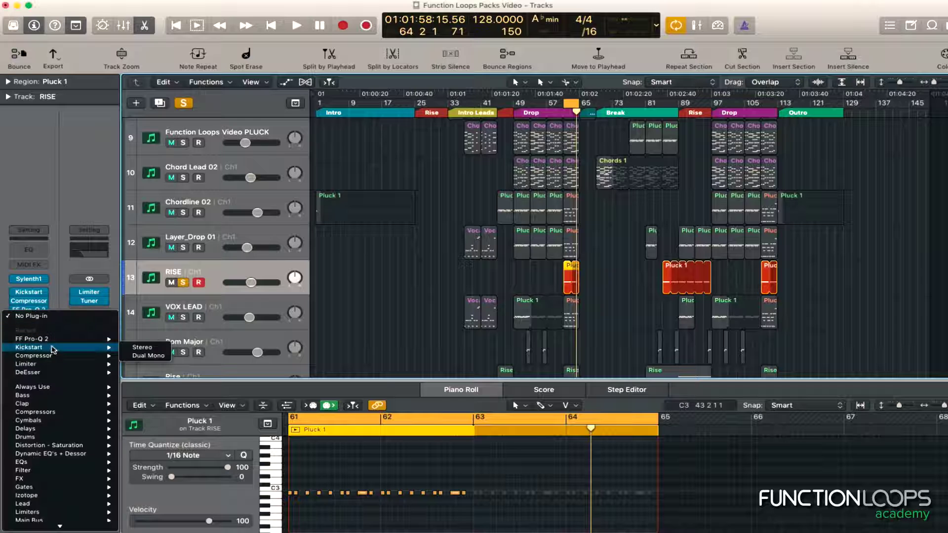
pyautogui.moveTo(53, 370)
pyautogui.click(157, 364)
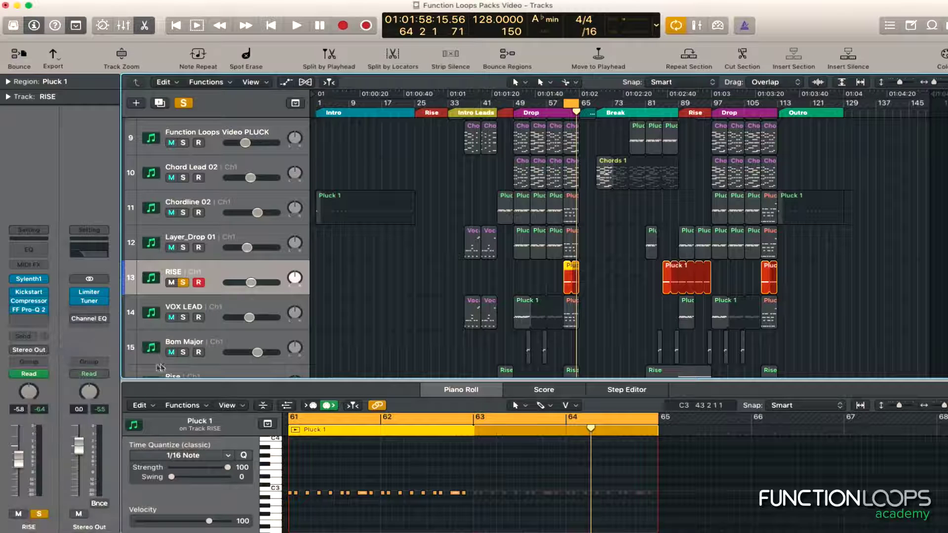
# - Insert a stereo Limiter below FF Pro-Q 2 on RISE, start playback and close the Limiter window
pyautogui.click(33, 321)
pyautogui.moveTo(63, 381)
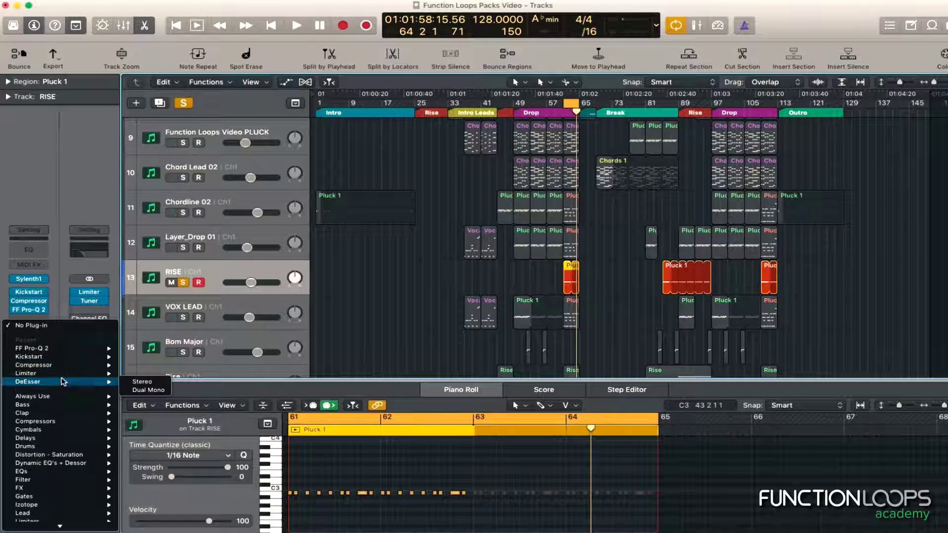
pyautogui.click(144, 375)
pyautogui.press('space')
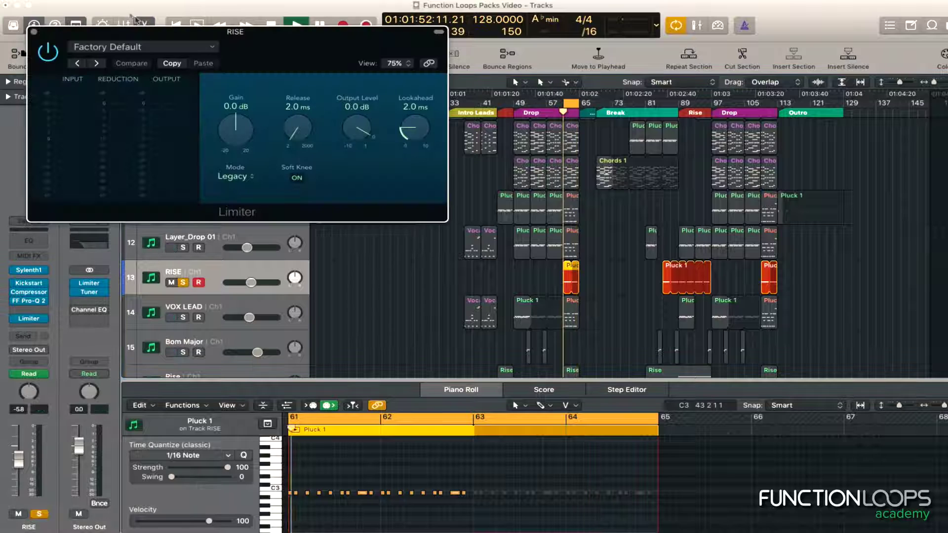
pyautogui.moveTo(235, 130); pyautogui.dragTo(236, 121)
pyautogui.click(33, 31)
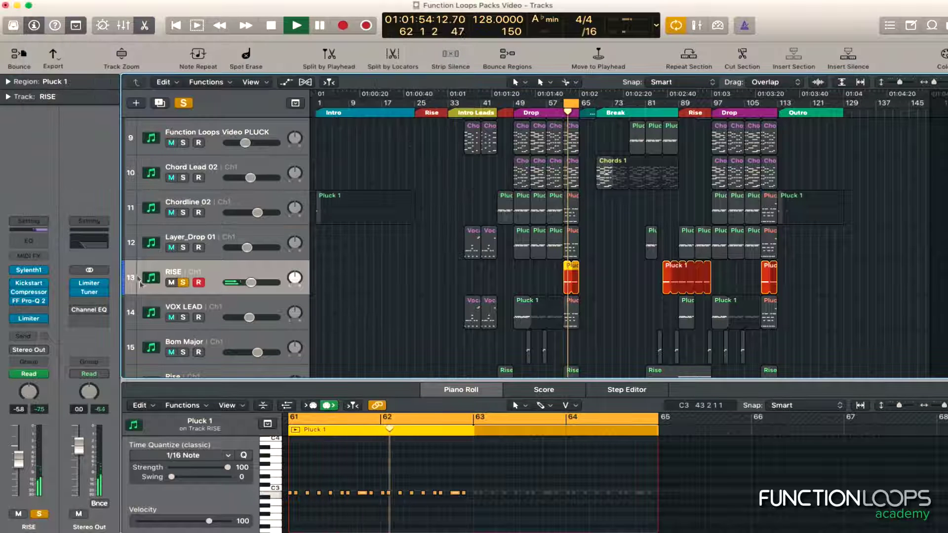
# - Unsolo RISE, extend the cycle range to bar 66 and play the track within the full mix
pyautogui.press('s')
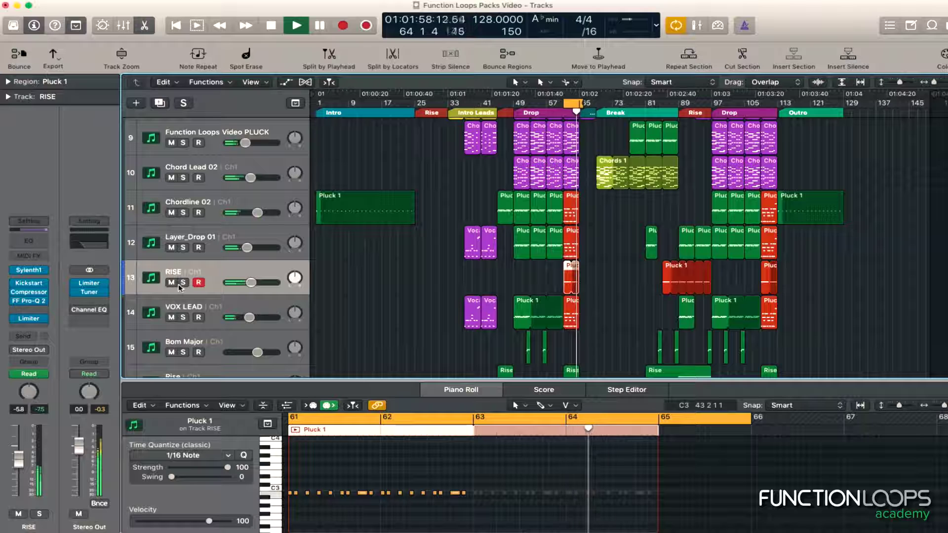
pyautogui.press('space')
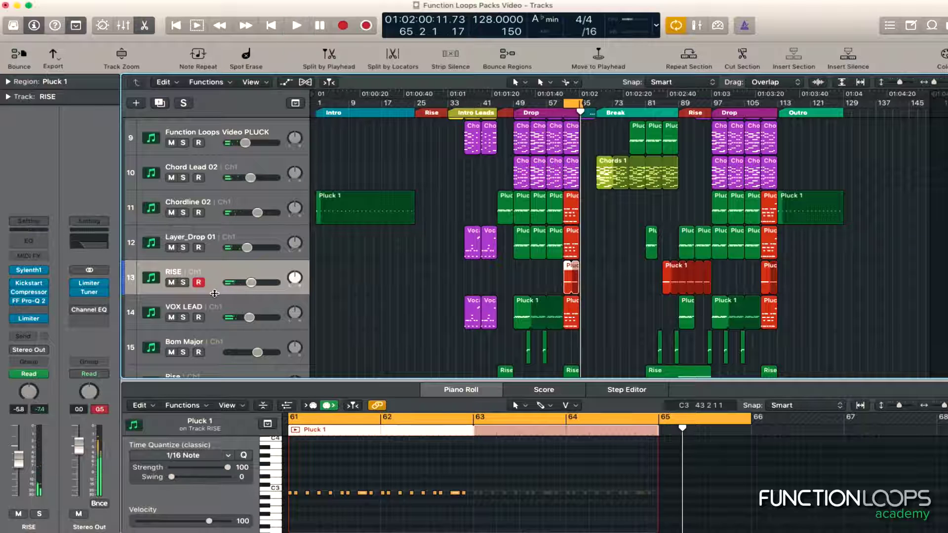
pyautogui.press('space')
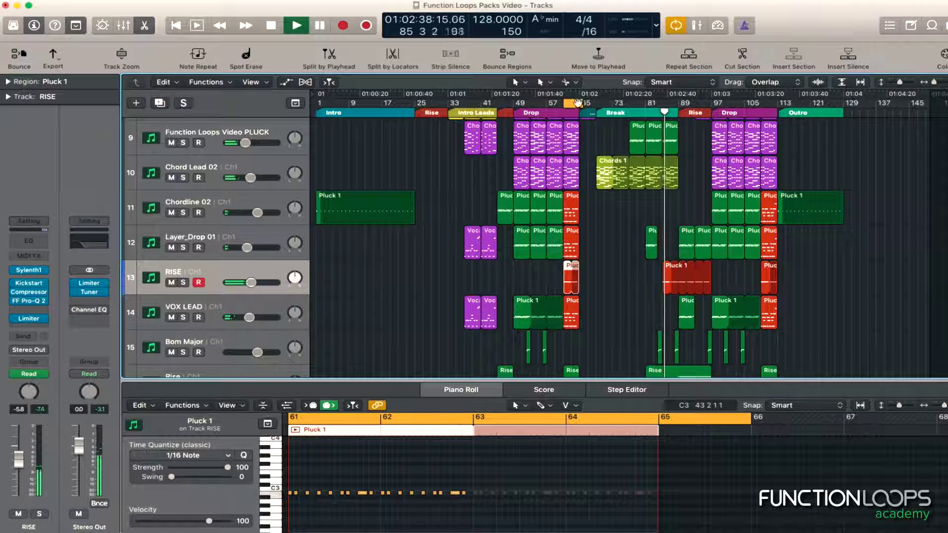
# - Move the cycle range to about bar 85, at the start of the second RISE region, and set RISE's volume to -5.3 dB
pyautogui.moveTo(573, 103); pyautogui.dragTo(673, 102)
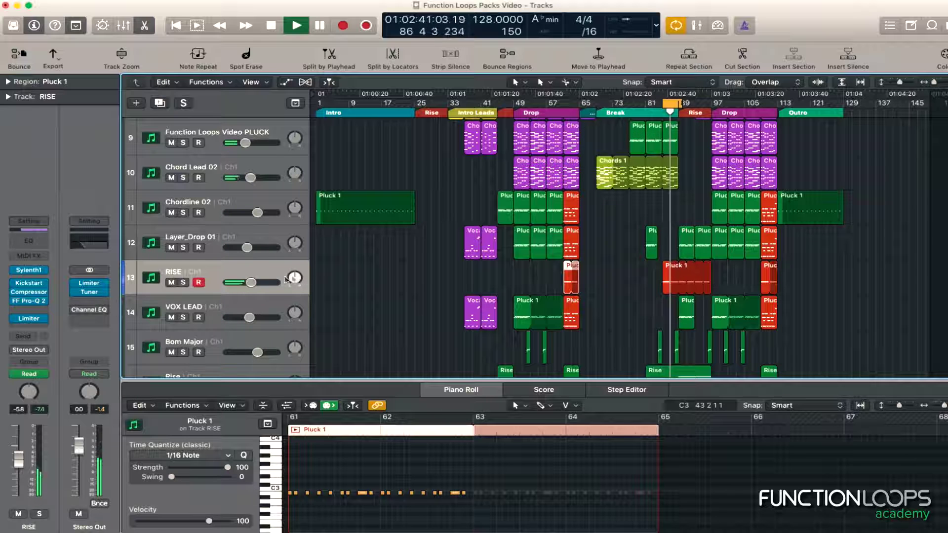
pyautogui.click(251, 282)
# - In RISE's FF Pro-Q 2, replace the default band with a low cut at about 93 Hz and close the plug-in
pyautogui.moveTo(28, 319)
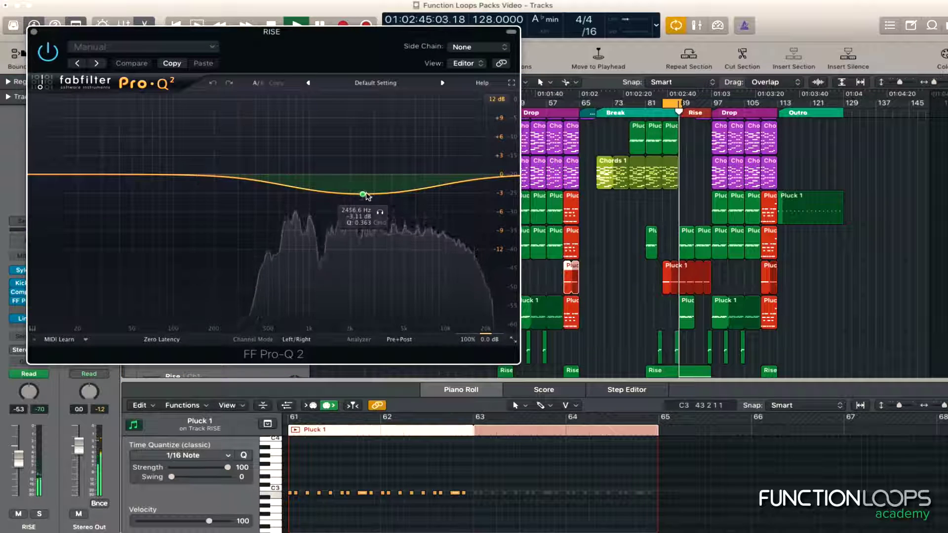
pyautogui.rightClick(366, 194)
pyautogui.click(381, 256)
pyautogui.doubleClick(66, 176)
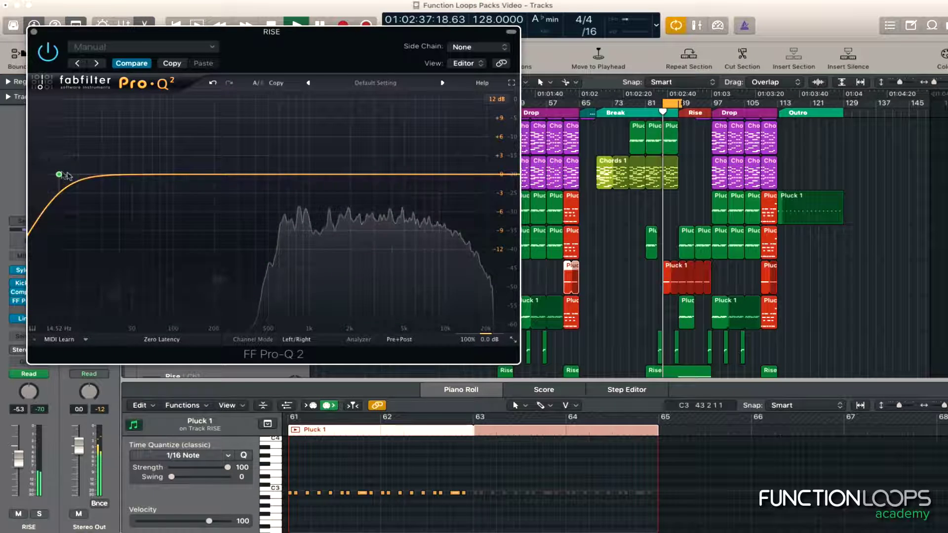
pyautogui.moveTo(65, 176); pyautogui.dragTo(169, 177)
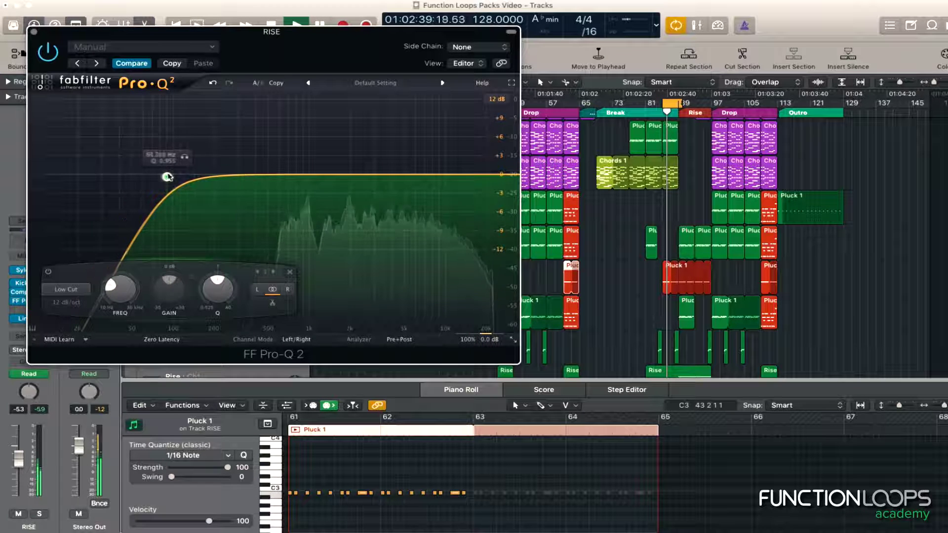
pyautogui.click(34, 31)
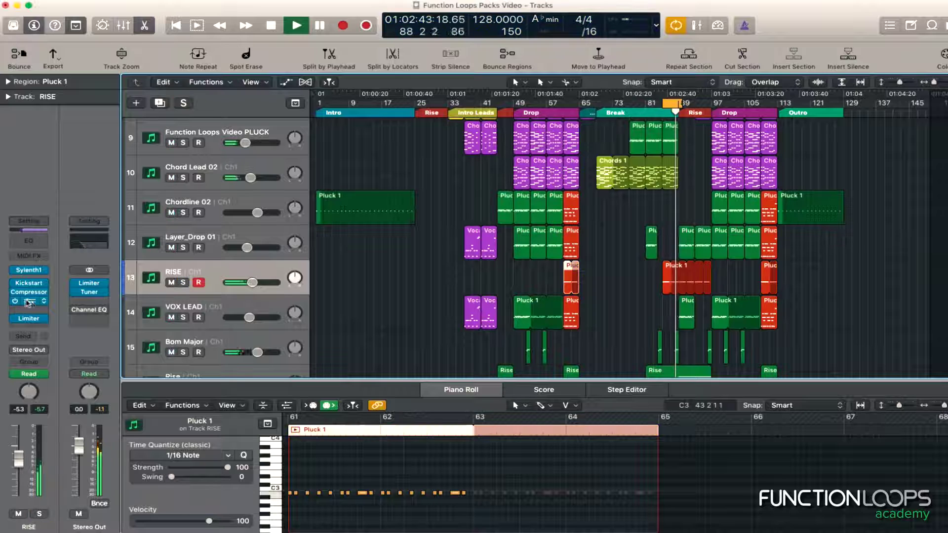
# - Add a wide bell boost of about 2.1 dB near 8350 Hz and a high cut near 17 kHz to RISE's FF Pro-Q 2
pyautogui.click(29, 301)
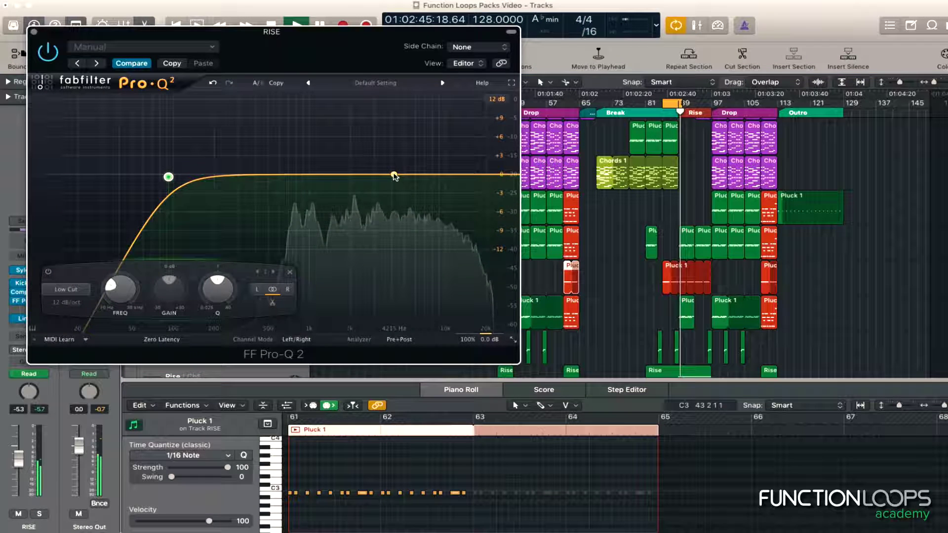
pyautogui.moveTo(394, 176); pyautogui.dragTo(436, 162)
pyautogui.moveTo(509, 163); pyautogui.dragTo(476, 174)
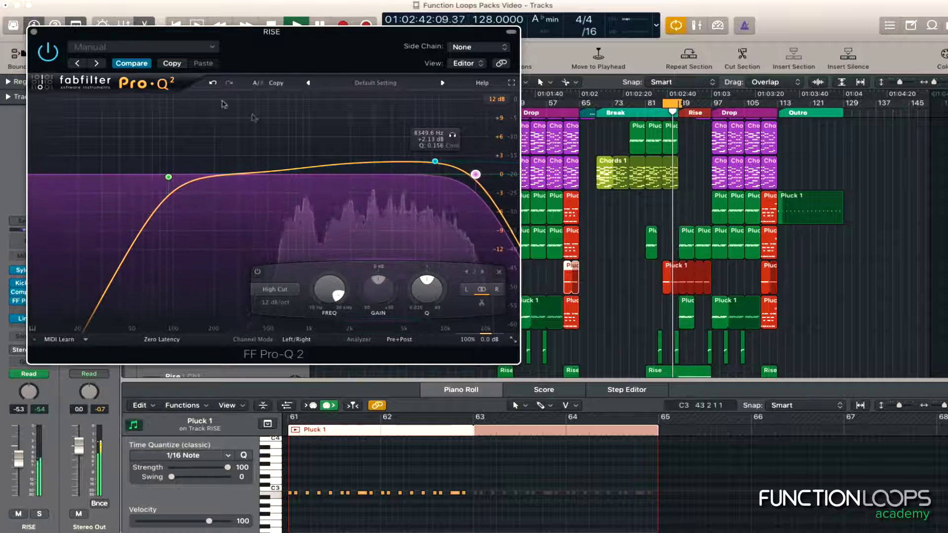
pyautogui.click(34, 31)
# - Solo RISE and add a narrow bell cut of about -2.4 dB at about 1644 Hz with Q 40 in its EQ
pyautogui.click(184, 283)
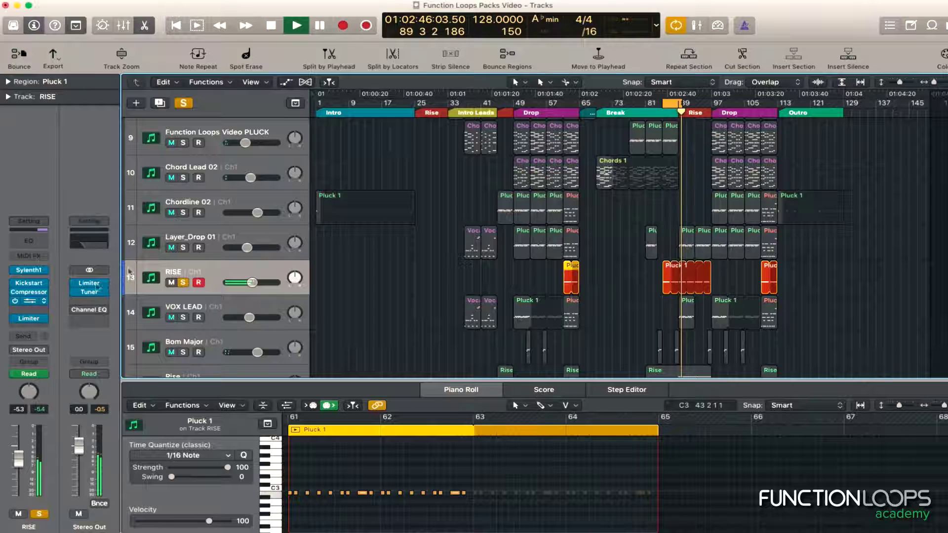
pyautogui.click(259, 172)
pyautogui.moveTo(307, 289); pyautogui.dragTo(307, 247)
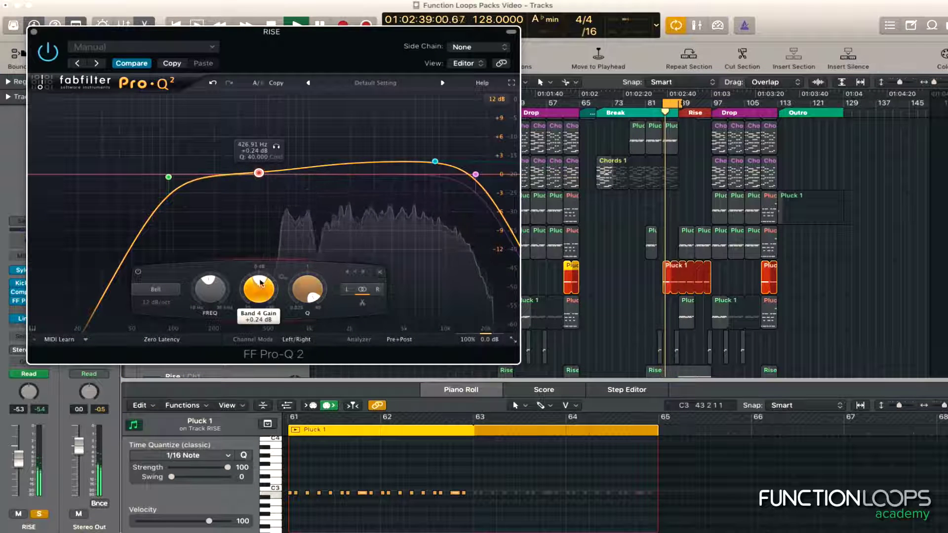
pyautogui.moveTo(261, 283); pyautogui.dragTo(261, 260)
pyautogui.moveTo(211, 285); pyautogui.dragTo(218, 272)
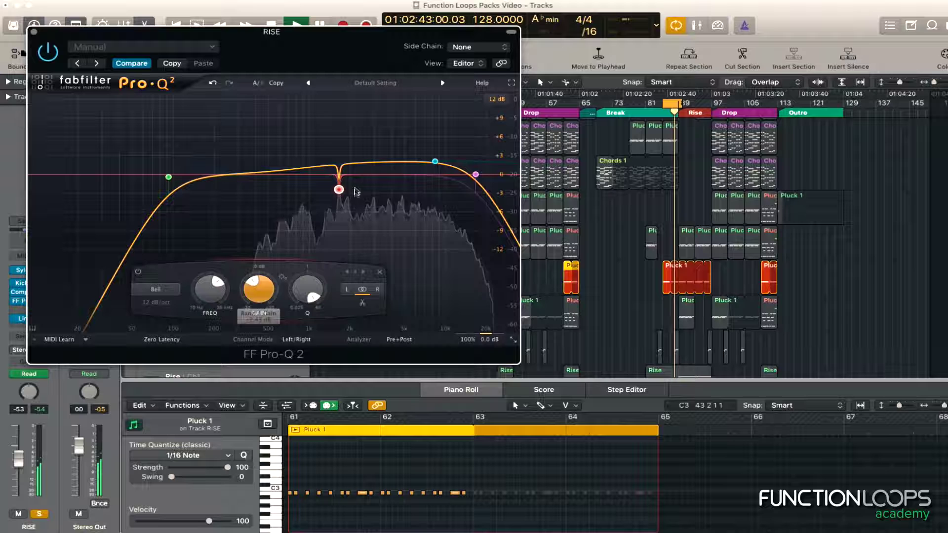
# - Add another narrow bell band at about 1017 Hz with Q 40 and a gain of -4.24 dB to RISE's EQ
pyautogui.click(310, 166)
pyautogui.moveTo(359, 289); pyautogui.dragTo(376, 184)
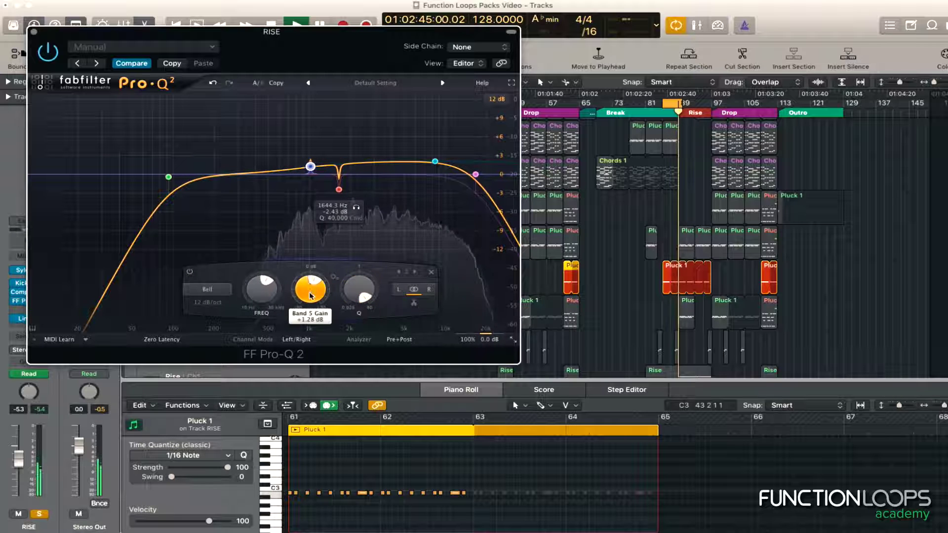
pyautogui.moveTo(310, 289); pyautogui.dragTo(310, 237)
pyautogui.moveTo(310, 289); pyautogui.dragTo(313, 346)
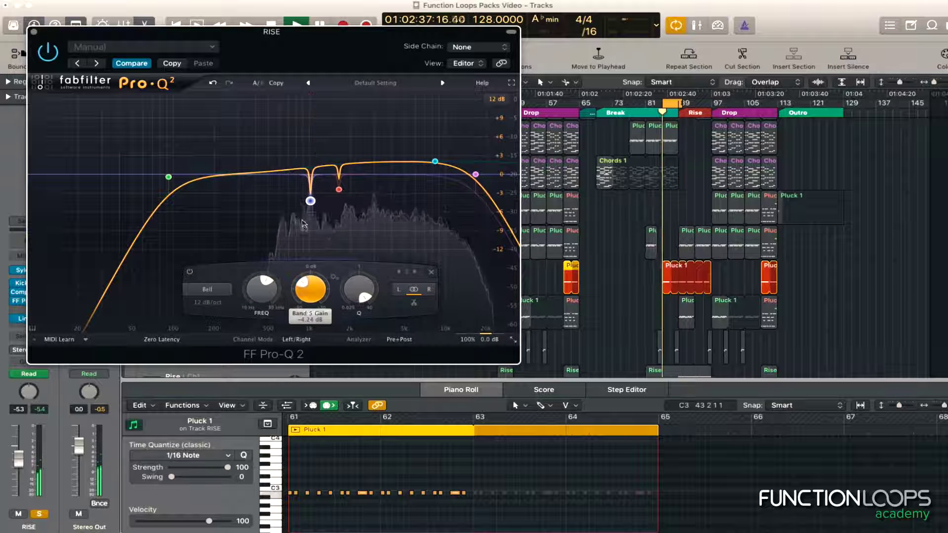
# - Add a third narrow bell cut with Q 40 and about -11 dB gain just below 5 kHz in RISE's EQ
pyautogui.click(276, 173)
pyautogui.moveTo(325, 291); pyautogui.dragTo(325, 274)
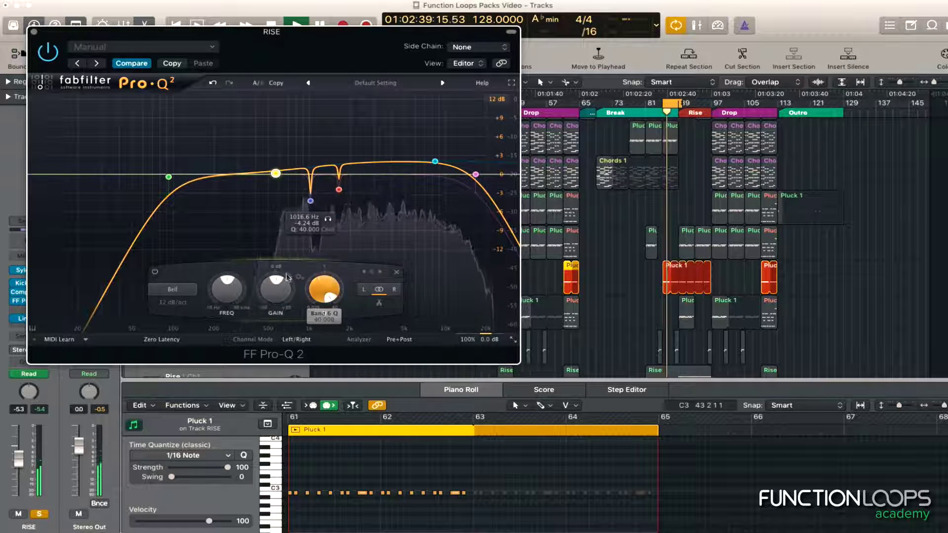
pyautogui.moveTo(275, 292); pyautogui.dragTo(276, 269)
pyautogui.moveTo(226, 290); pyautogui.dragTo(239, 265)
pyautogui.moveTo(294, 285); pyautogui.dragTo(287, 380)
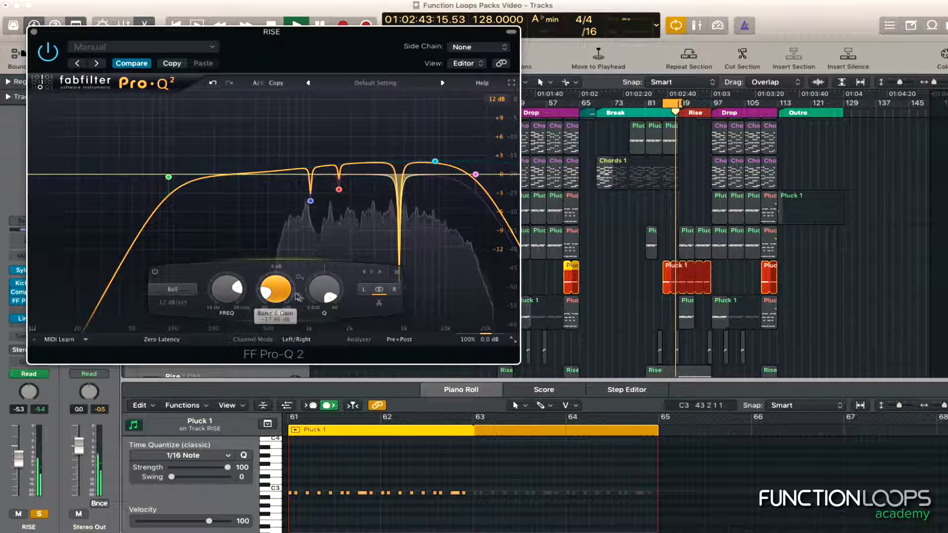
pyautogui.moveTo(292, 287); pyautogui.dragTo(292, 278)
# - Compare RISE with FF Pro-Q 2 bypassed, close the plug-in window and unsolo the track
pyautogui.click(47, 52)
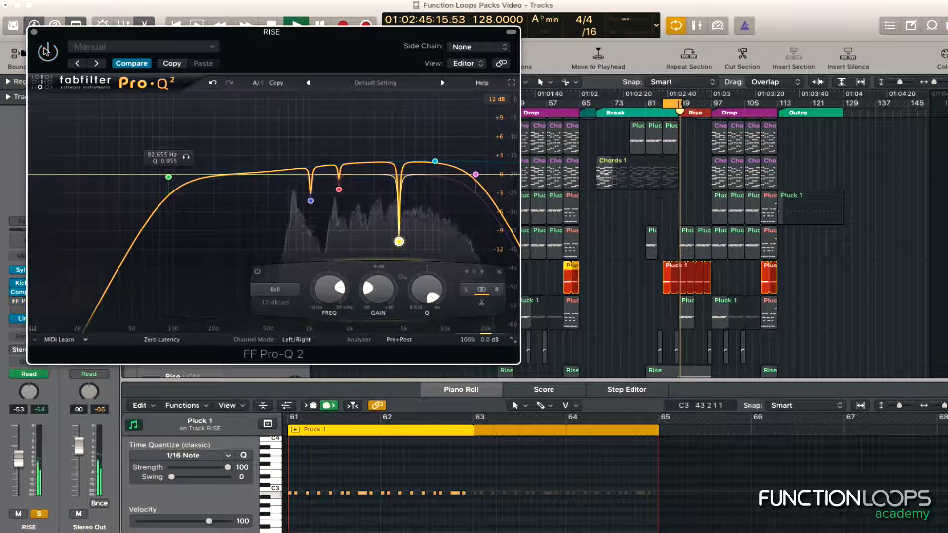
pyautogui.click(32, 31)
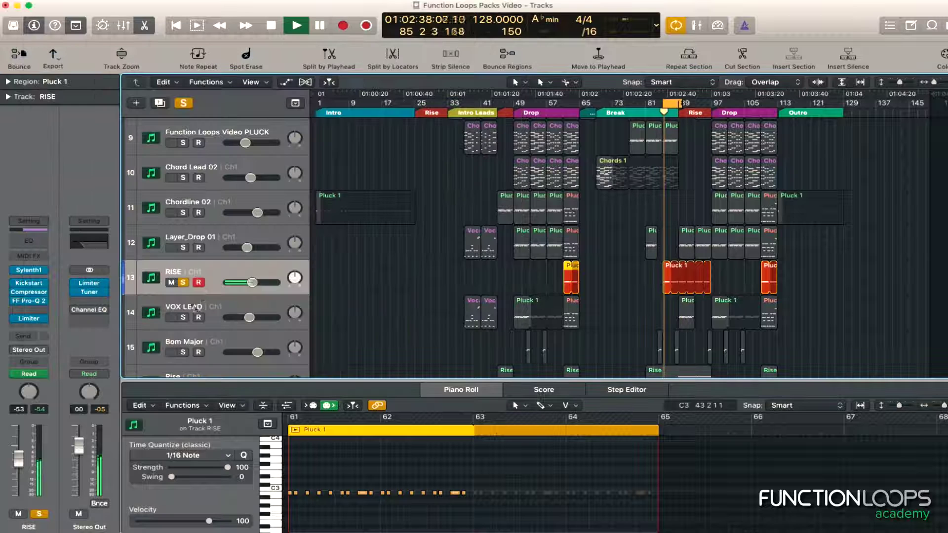
pyautogui.click(183, 283)
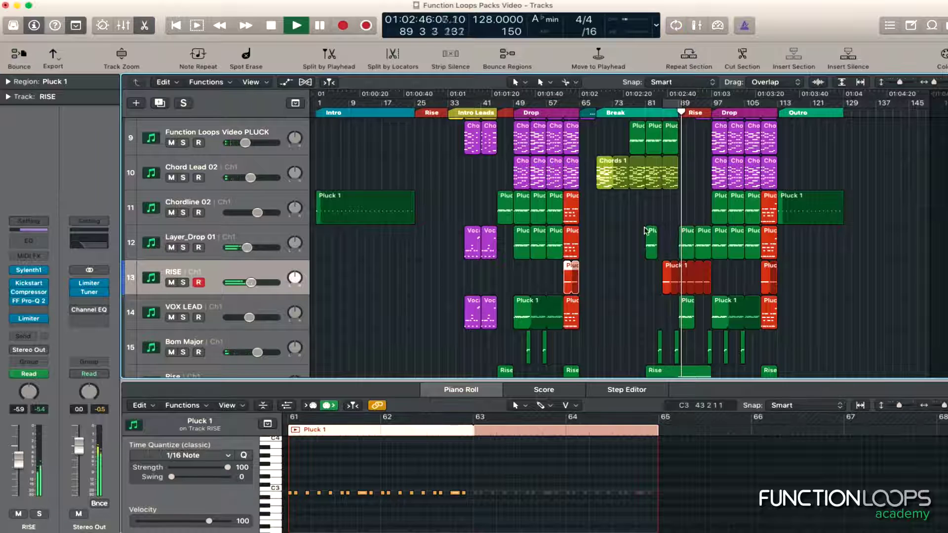
# - Play from the second drum fill region on FL_128bpm_Drum_Fill-24b_2, and solo and select that track
pyautogui.scroll(-6, 646, 231)
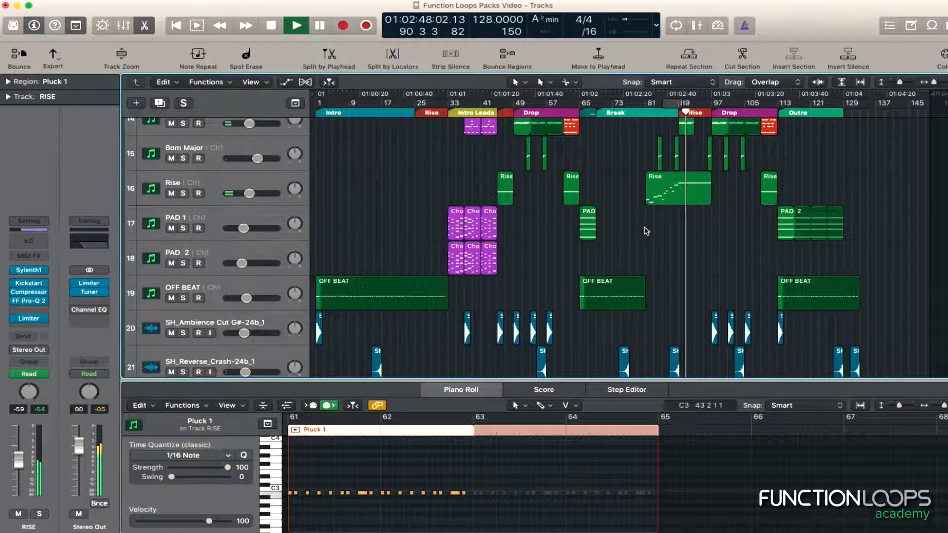
pyautogui.scroll(-5, 645, 231)
pyautogui.scroll(-4, 646, 231)
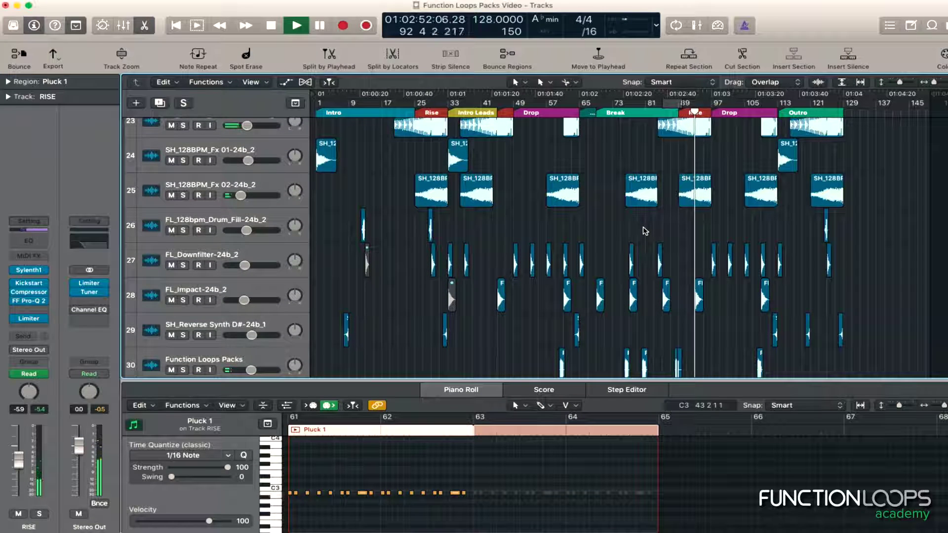
pyautogui.scroll(-1, 645, 230)
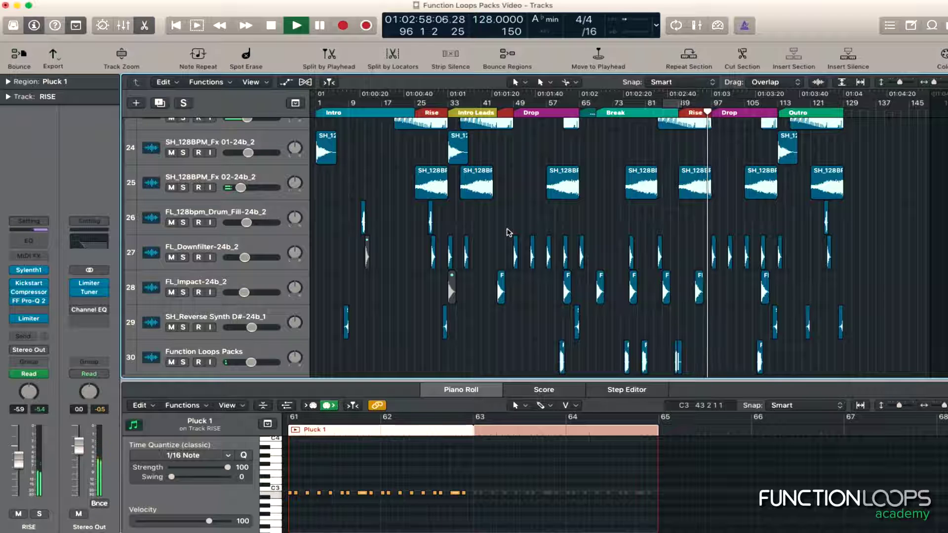
pyautogui.click(431, 217)
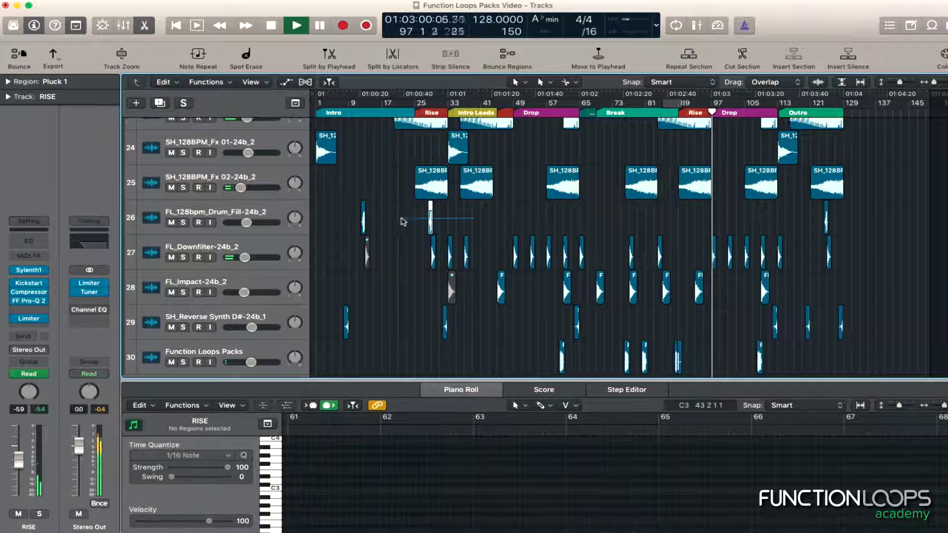
pyautogui.hotkey('shift', 'space')
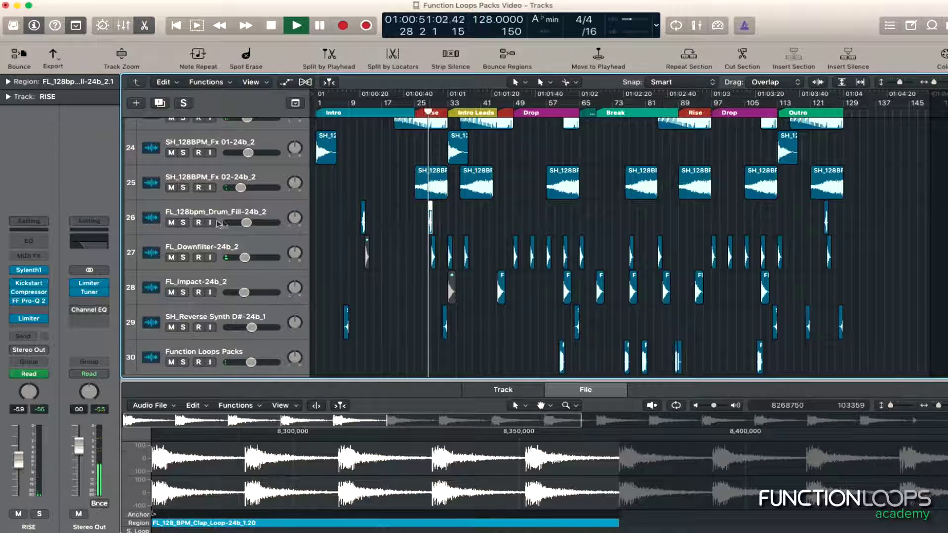
pyautogui.click(183, 222)
pyautogui.click(199, 210)
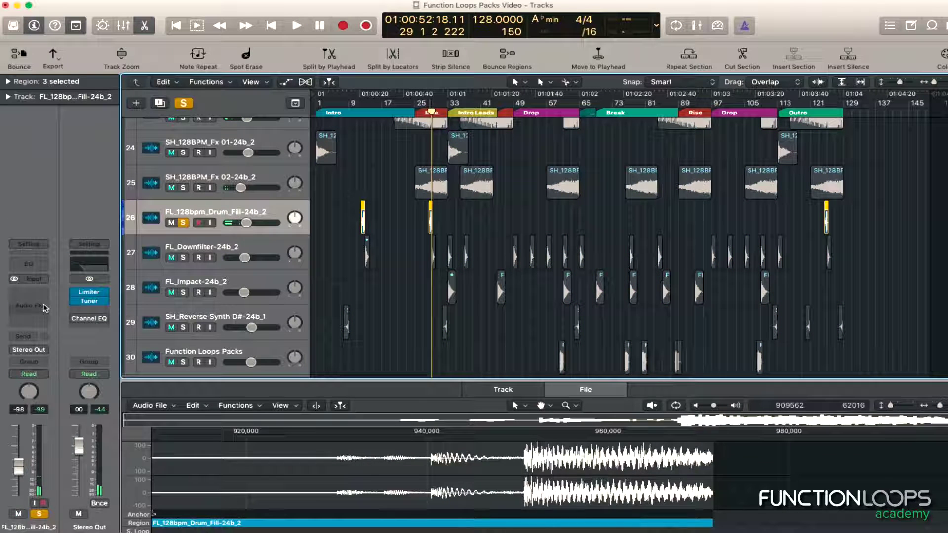
# - Insert a stereo Compressor on the drum fill track, load the VAlly preset, start playback and close the window
pyautogui.click(29, 308)
pyautogui.moveTo(55, 349)
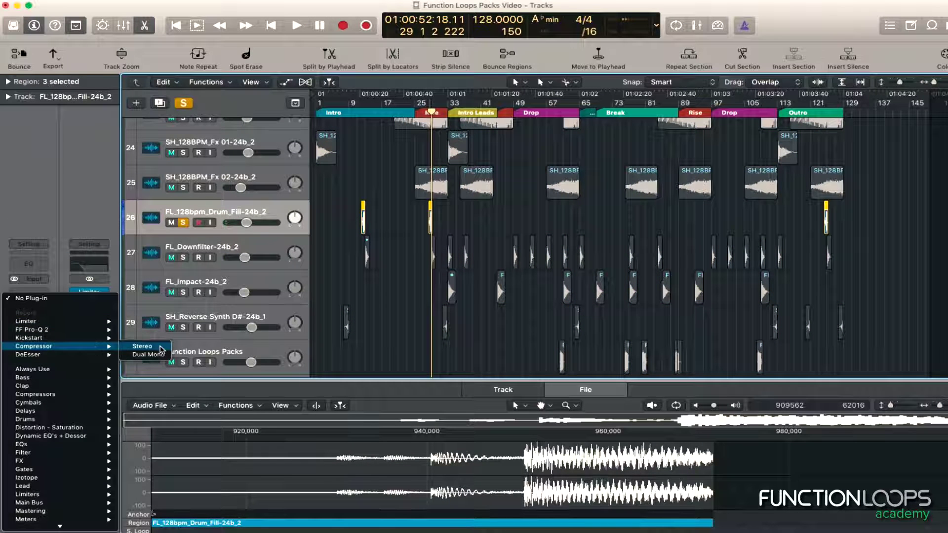
pyautogui.click(158, 347)
pyautogui.click(128, 46)
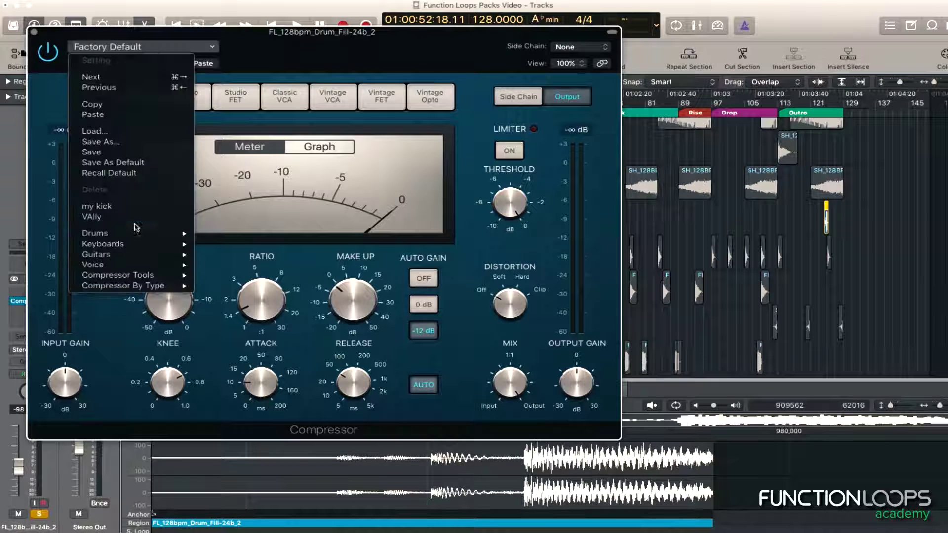
pyautogui.click(140, 218)
pyautogui.press('space')
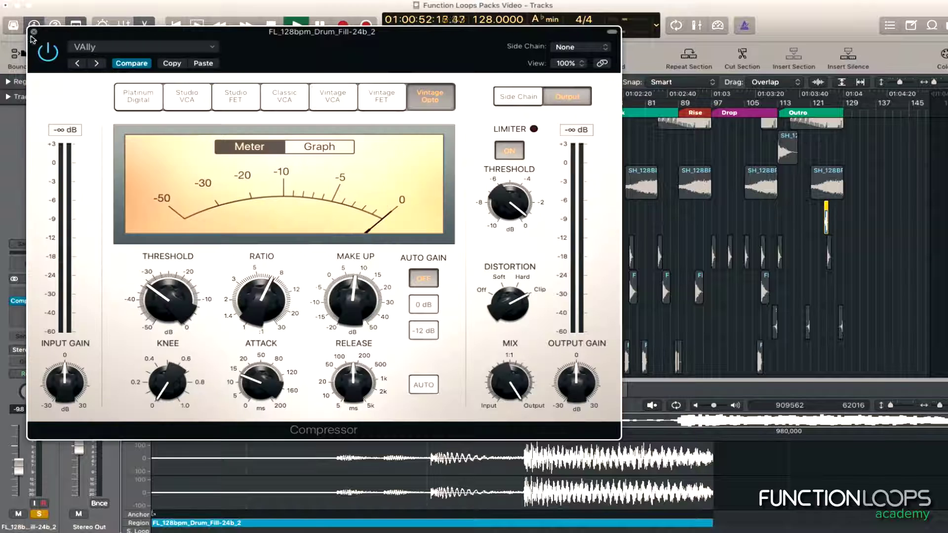
pyautogui.press('super+w')
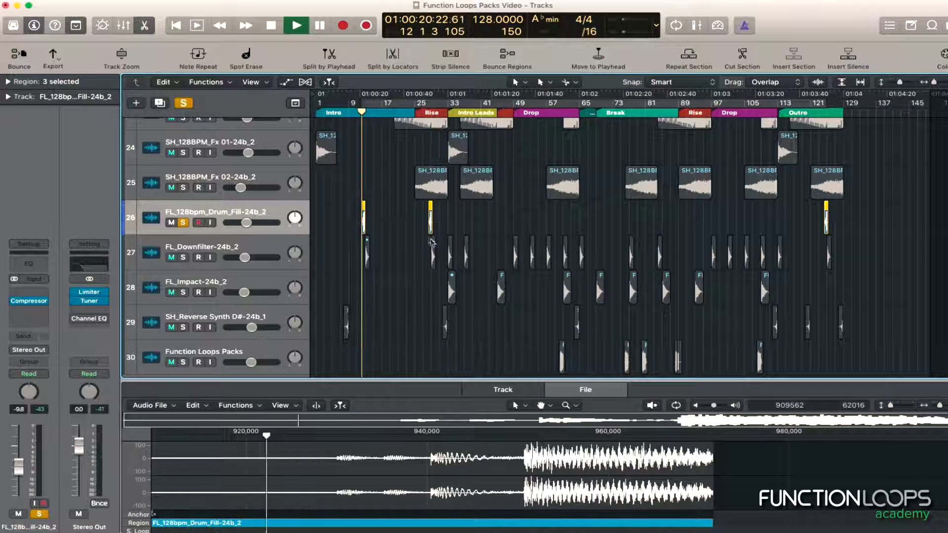
# - Set the cycle range around the first drum fill region at bar 12 and play it in a loop
pyautogui.click(363, 216)
pyautogui.click(363, 106)
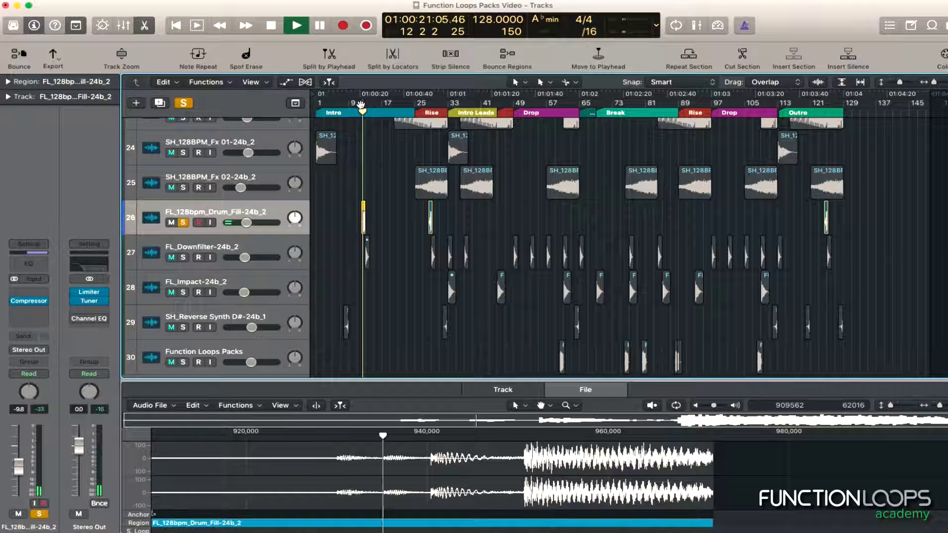
pyautogui.press('super+Right')
pyautogui.press('super+Right')
pyautogui.press('super+Right')
pyautogui.press('super+Right')
pyautogui.press('super+Right')
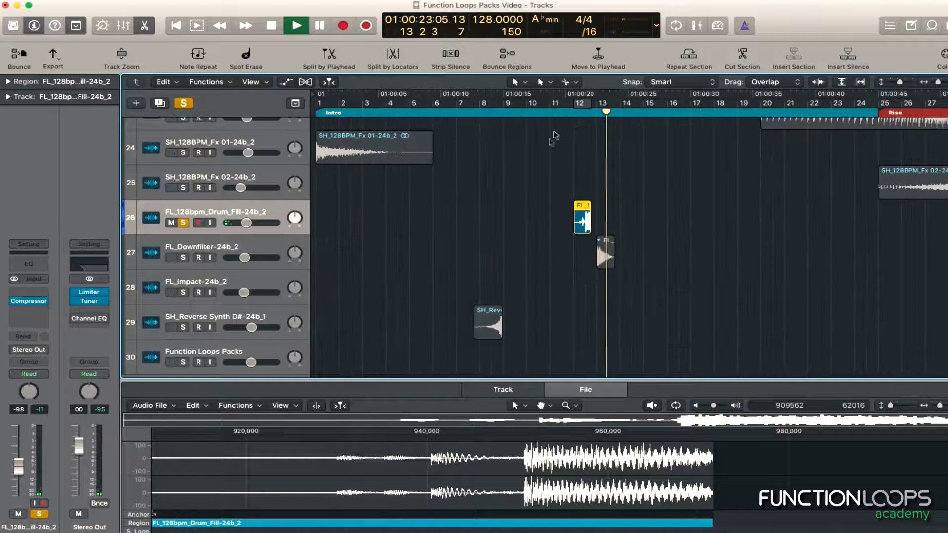
pyautogui.click(586, 105)
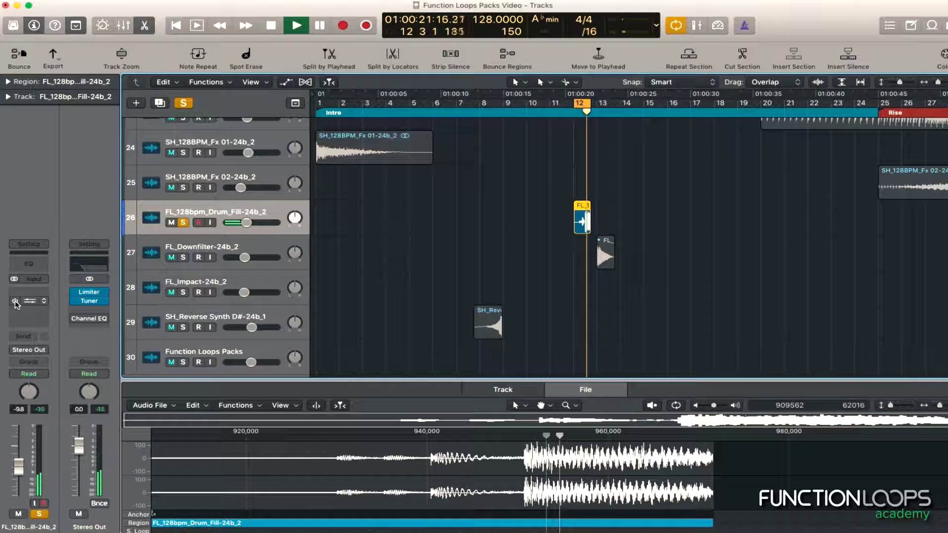
pyautogui.press('space')
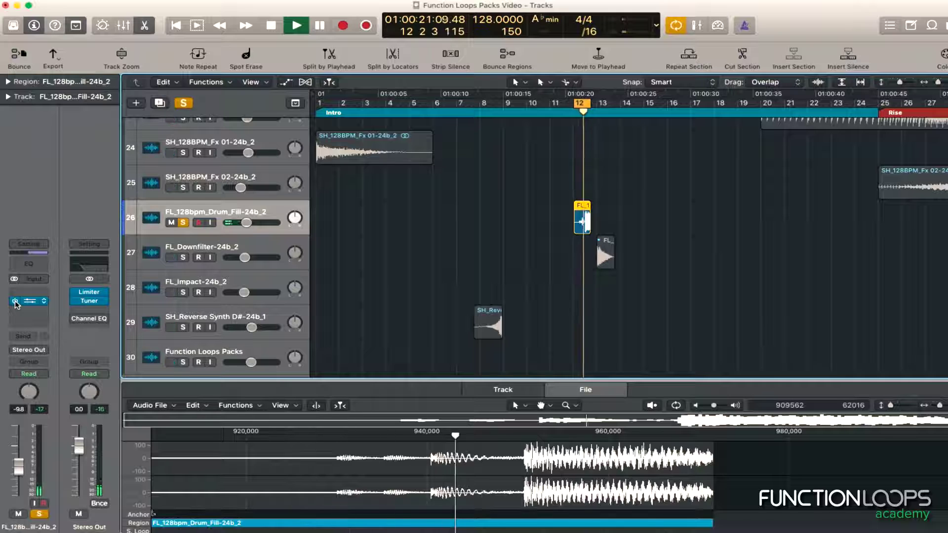
# - Replace the Compressor on the drum fill track with a stereo FF Pro-Q 2
pyautogui.click(29, 302)
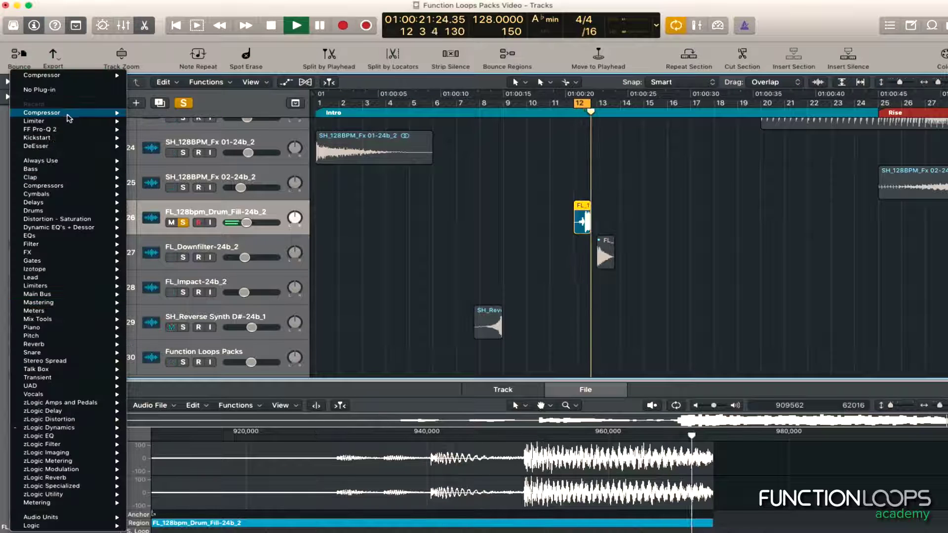
pyautogui.moveTo(69, 130)
pyautogui.click(147, 131)
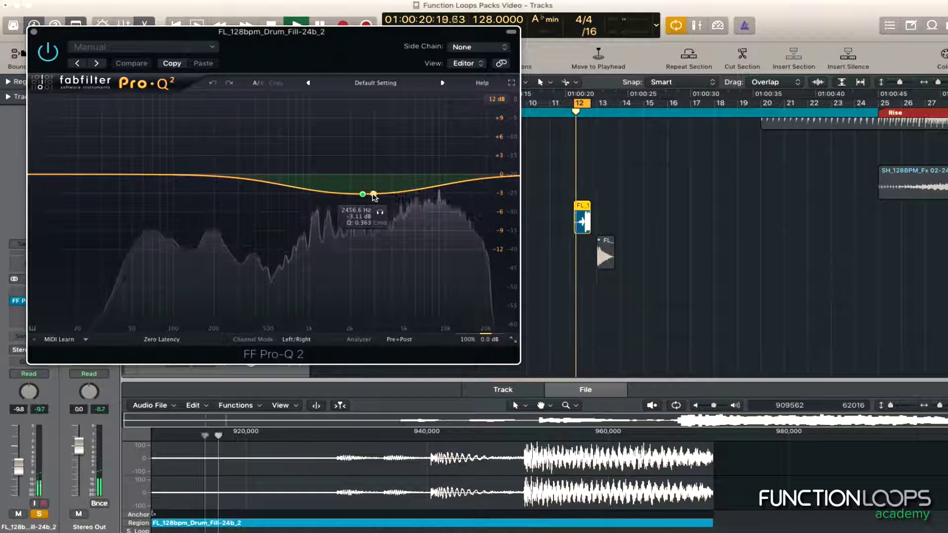
# - Replace the default EQ band with a low cut at about 63 Hz and a bell cut of about -2.5 dB near 9.7 kHz
pyautogui.rightClick(367, 195)
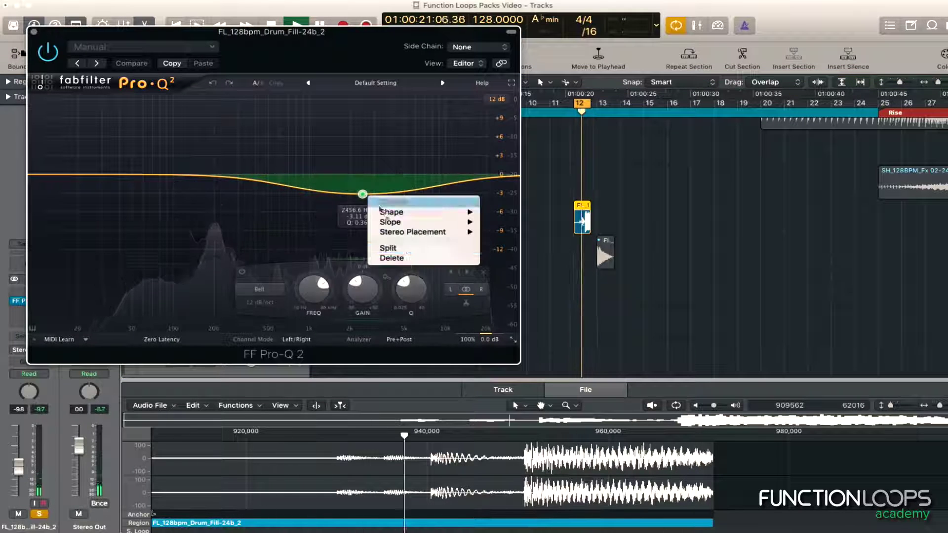
pyautogui.click(403, 261)
pyautogui.moveTo(66, 174); pyautogui.dragTo(146, 175)
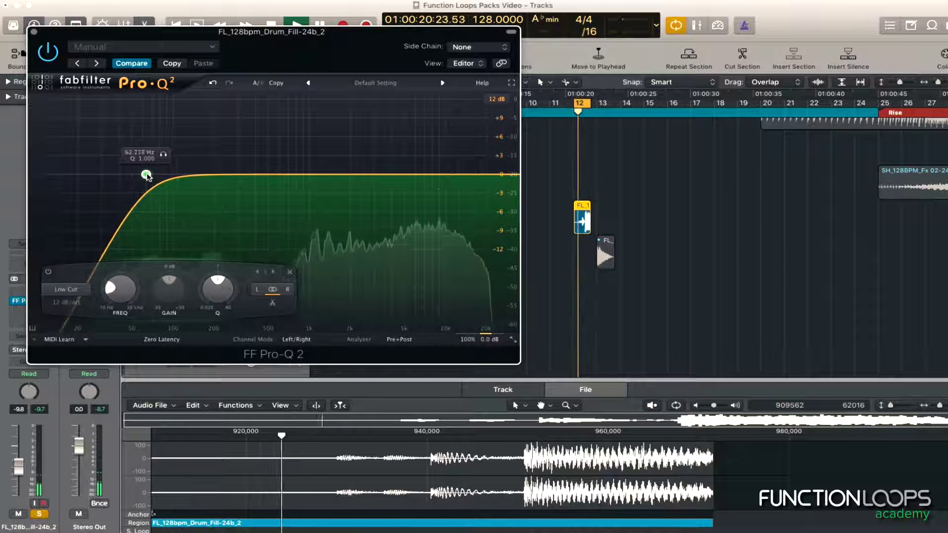
pyautogui.moveTo(435, 176); pyautogui.dragTo(444, 190)
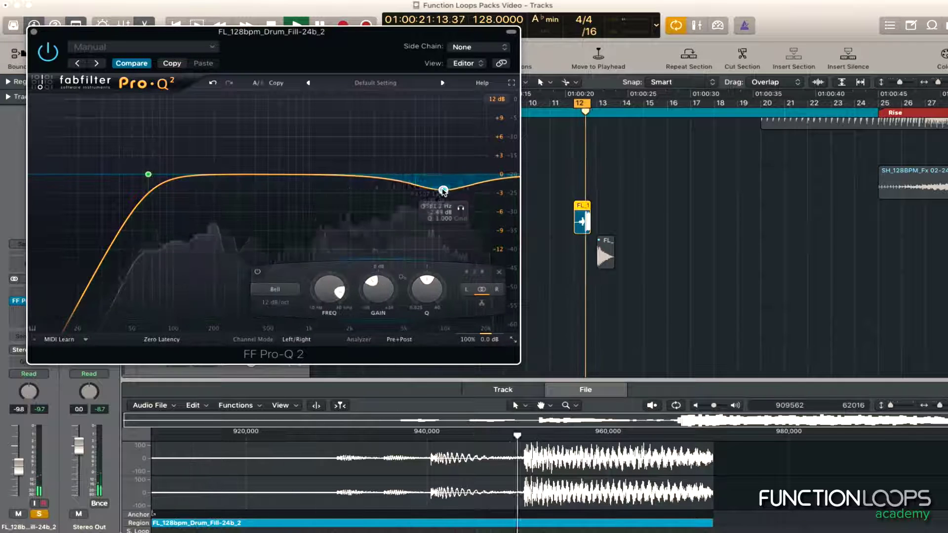
# - Add a high cut near 20 kHz and a bell cut of about -5.2 dB at 3100.7 Hz with Q 40 to the drum fill EQ
pyautogui.click(482, 176)
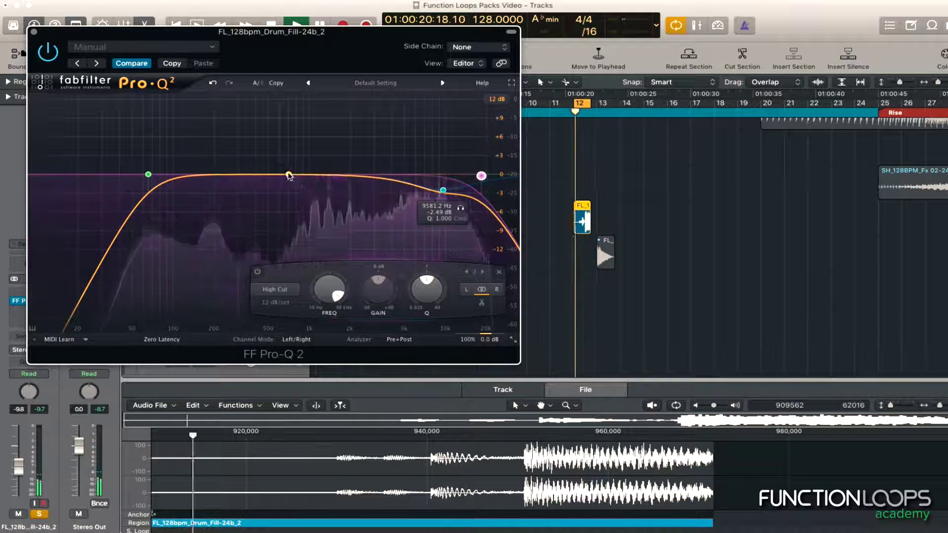
pyautogui.click(289, 175)
pyautogui.moveTo(327, 291); pyautogui.dragTo(328, 249)
pyautogui.moveTo(288, 291); pyautogui.dragTo(296, 197)
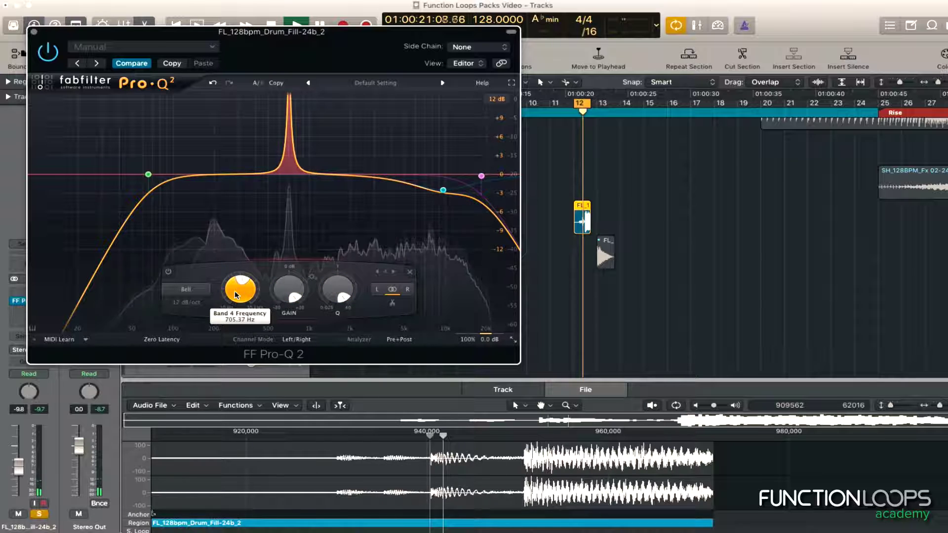
pyautogui.moveTo(236, 296); pyautogui.dragTo(243, 267)
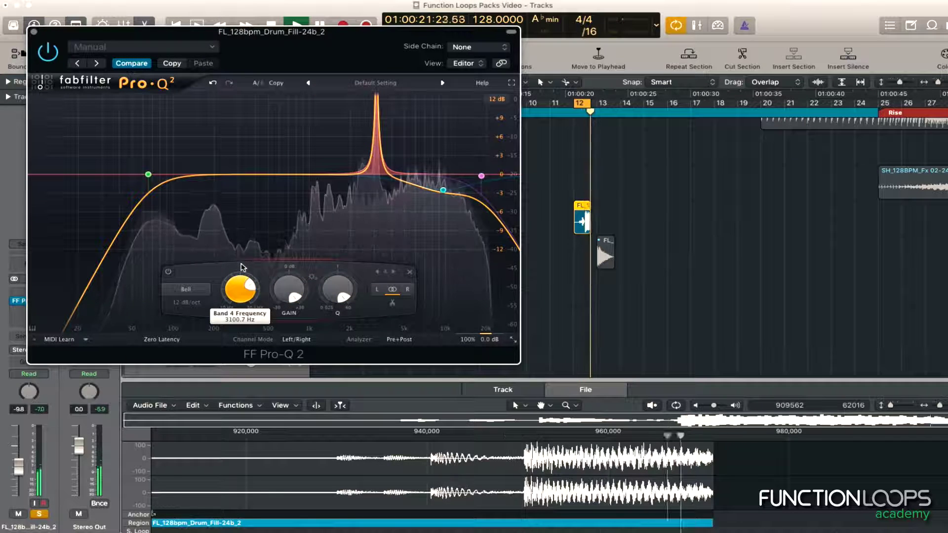
pyautogui.moveTo(289, 288); pyautogui.dragTo(283, 362)
pyautogui.click(34, 32)
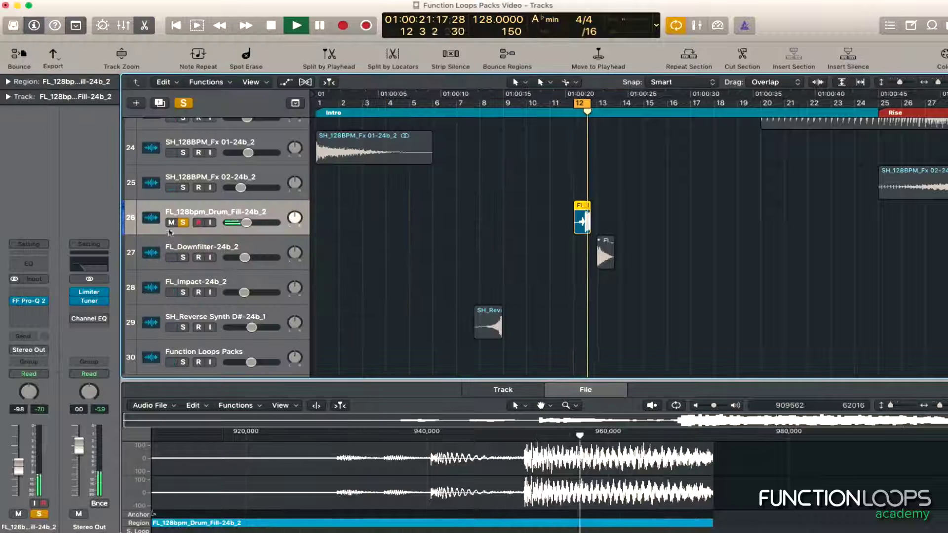
# - Unsolo the drum fill track and return its EQ's high-frequency bell band to about 0 dB
pyautogui.click(183, 223)
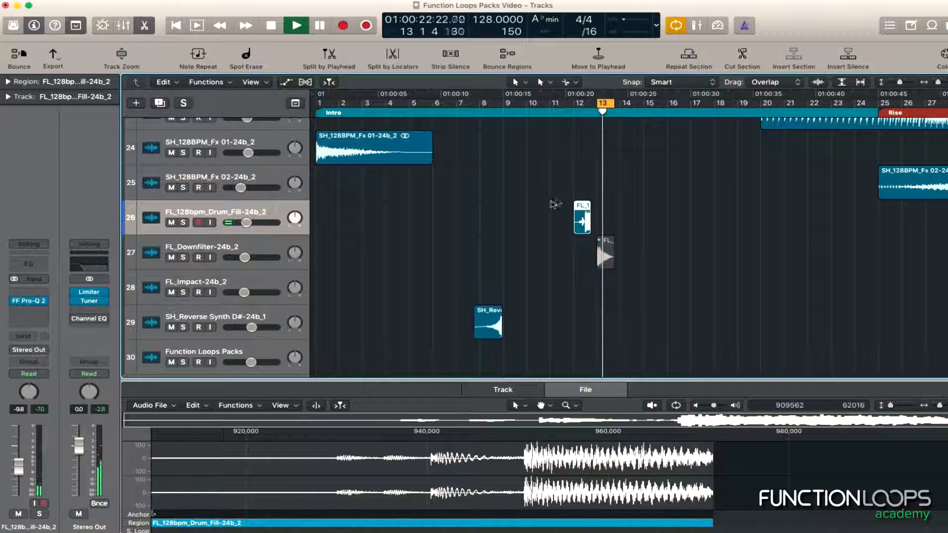
pyautogui.moveTo(14, 303)
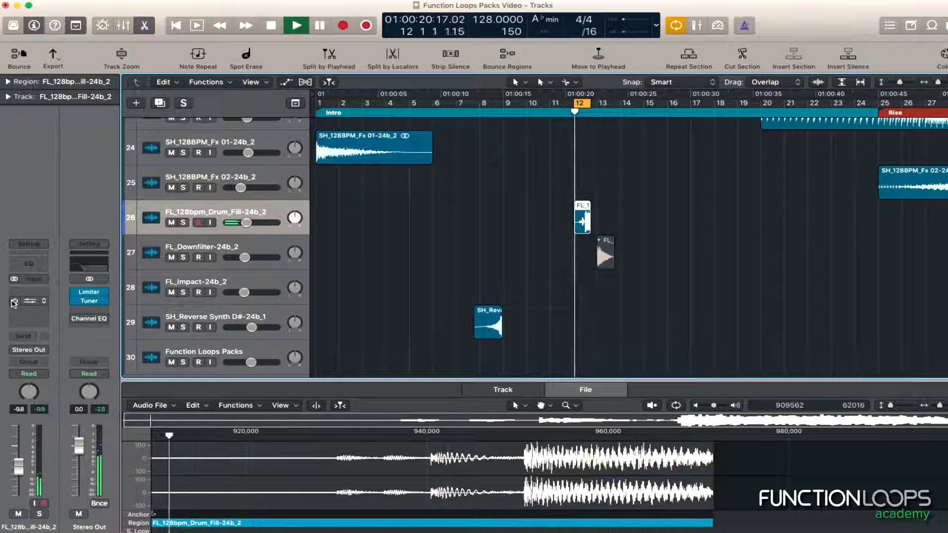
pyautogui.click(30, 302)
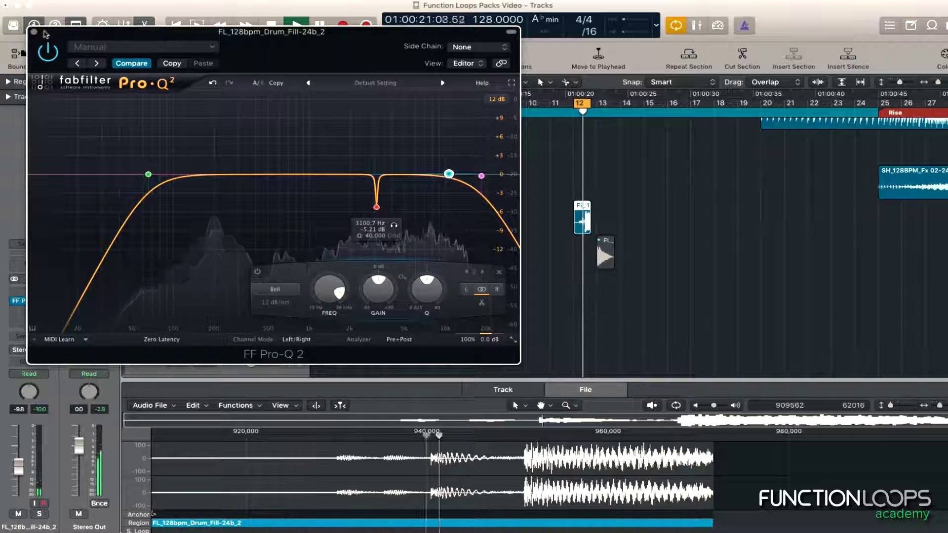
pyautogui.click(34, 31)
# - Turn off the cycle range around the drum fill so the song plays on past it
pyautogui.click(590, 104)
pyautogui.press('super+Left')
pyautogui.press('super+Left')
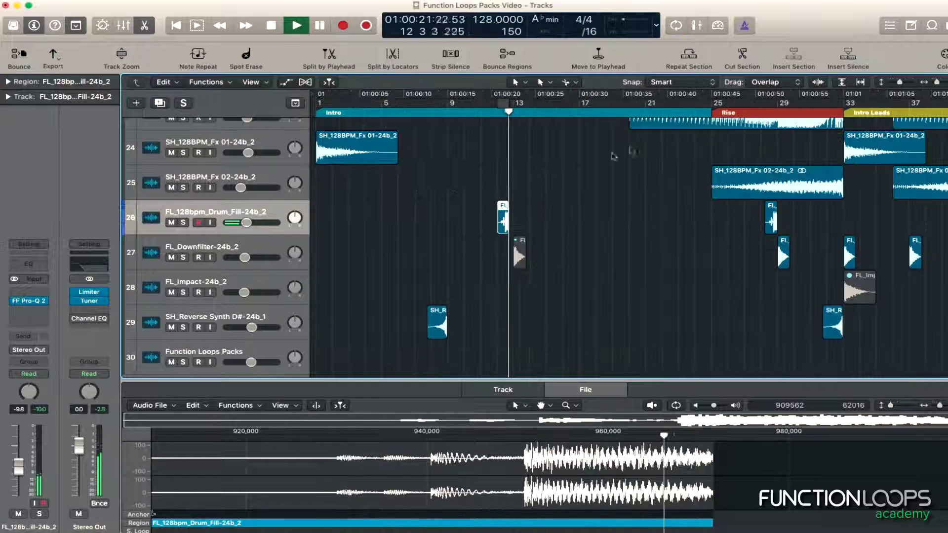
pyautogui.scroll(-1, 525, 212)
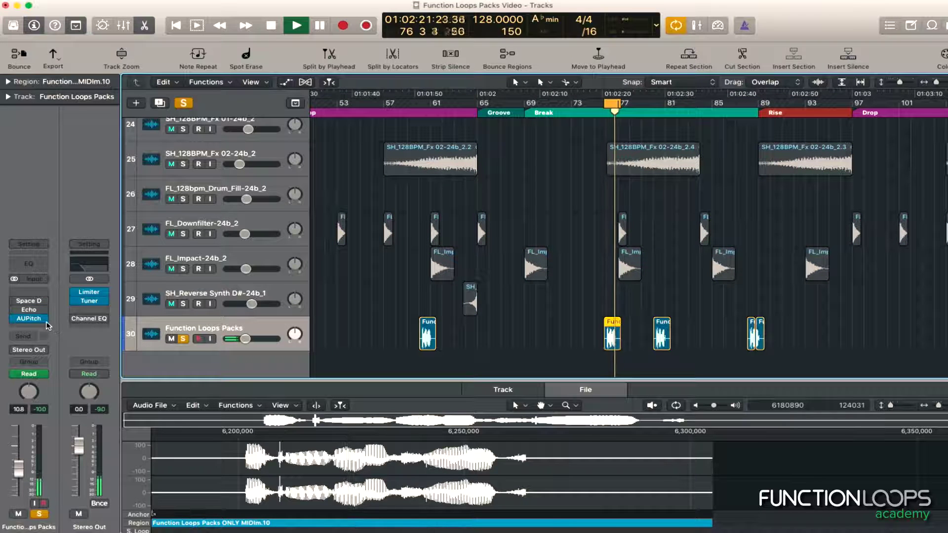
# - Restart the loop of the soloed Function Loops Packs track and extend the cycle range to about bar 79
pyautogui.press('space')
pyautogui.press('space')
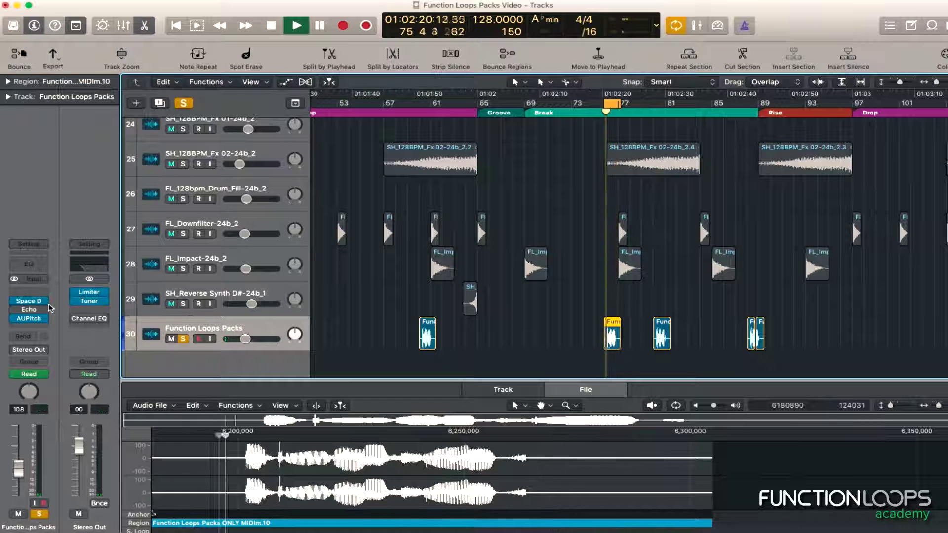
pyautogui.moveTo(622, 102); pyautogui.dragTo(634, 104)
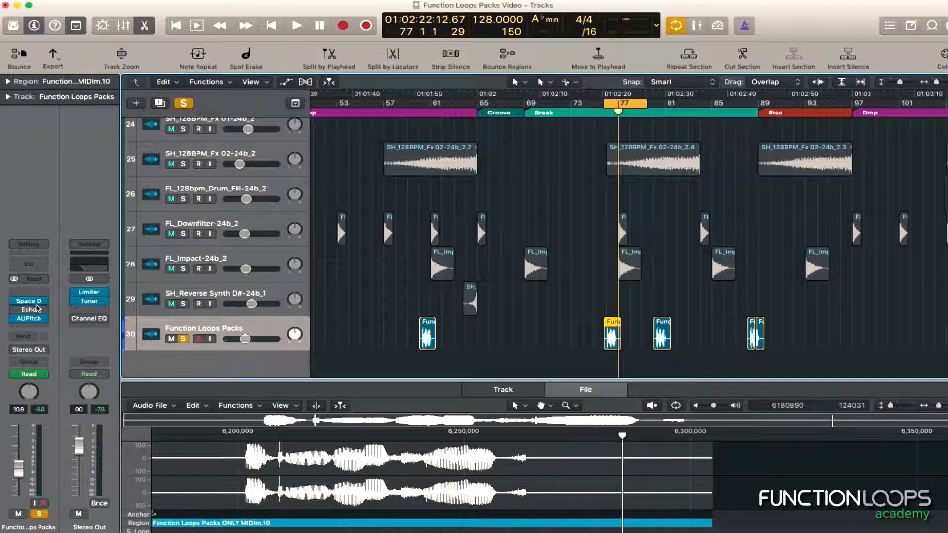
# - Insert a stereo Compressor between Space Designer and Echo on the Function Loops Packs track, and listen to the loop with it
pyautogui.click(37, 308)
pyautogui.moveTo(143, 352)
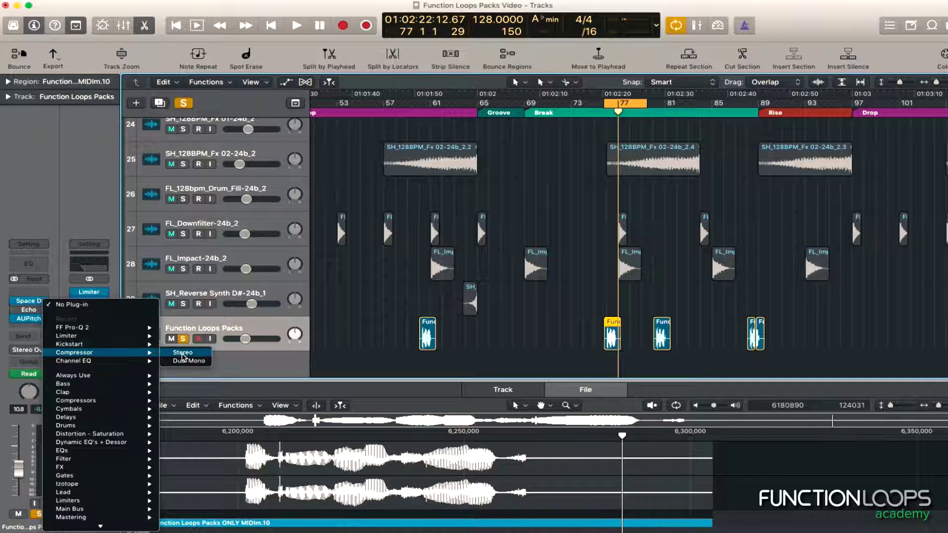
pyautogui.click(183, 353)
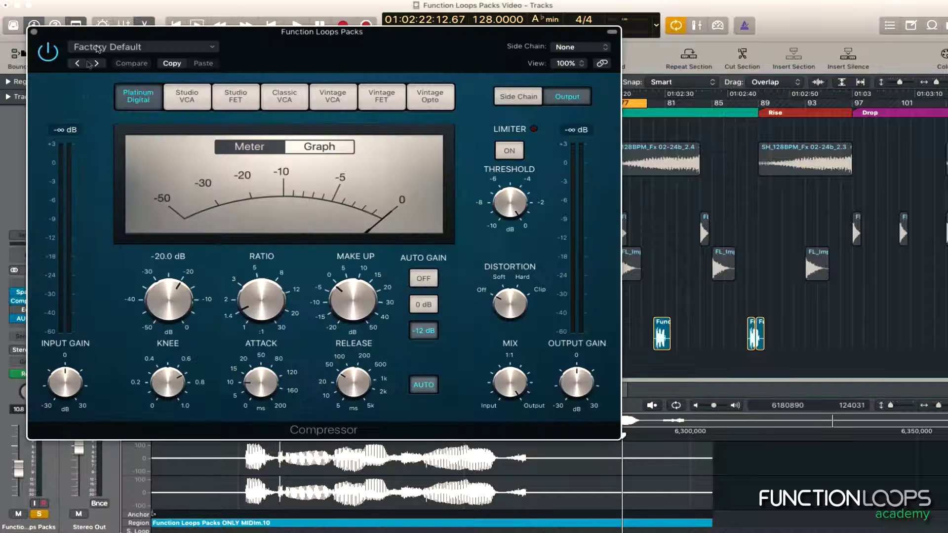
pyautogui.click(188, 52)
pyautogui.click(138, 214)
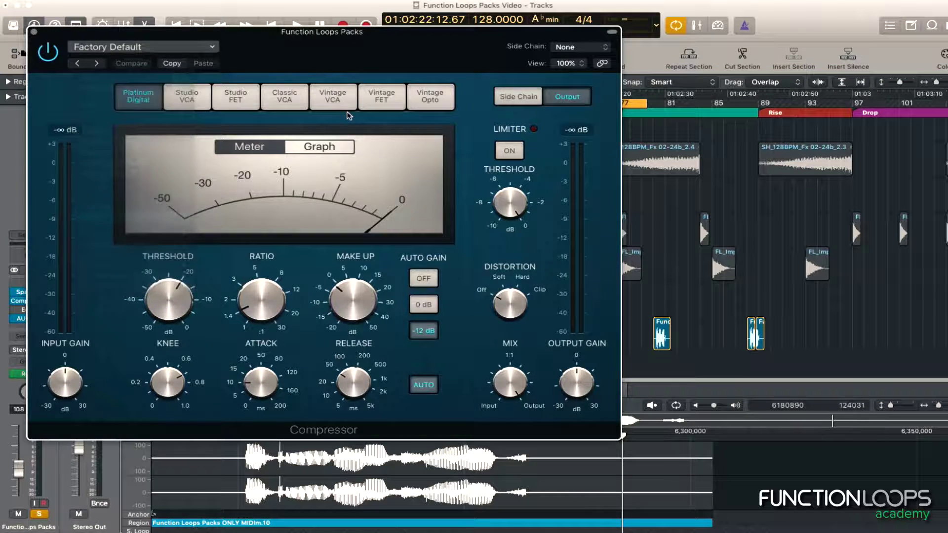
pyautogui.press('space')
pyautogui.moveTo(295, 47); pyautogui.dragTo(458, 51)
pyautogui.press('super+w')
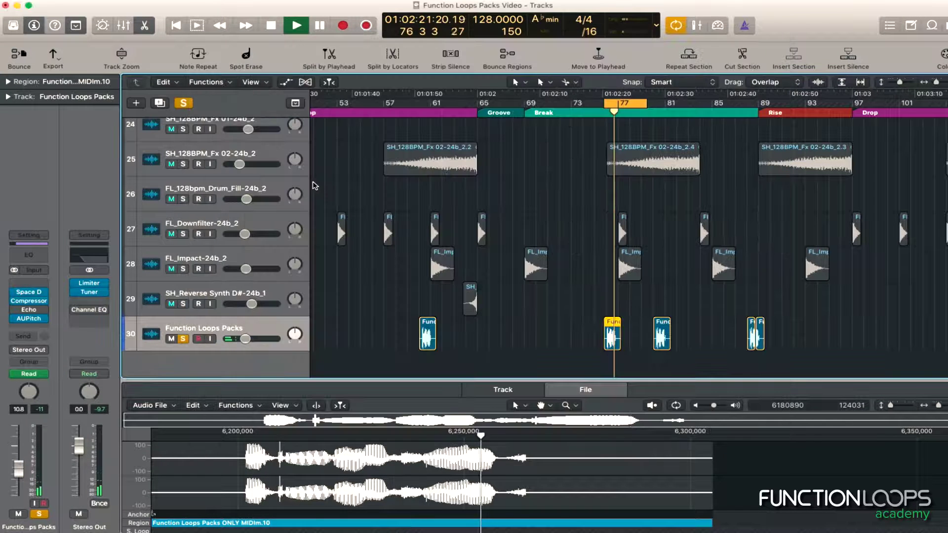
pyautogui.press('space')
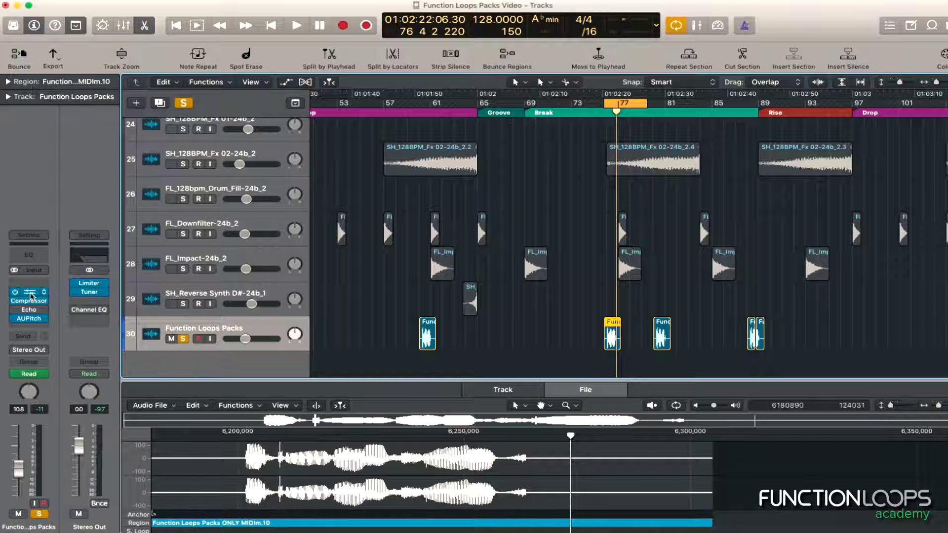
# - Open Space Designer on the Function Loops Packs track and audition the presets from 1.4s Ice Plate to 0.9s Room Reverse in the loop
pyautogui.click(31, 296)
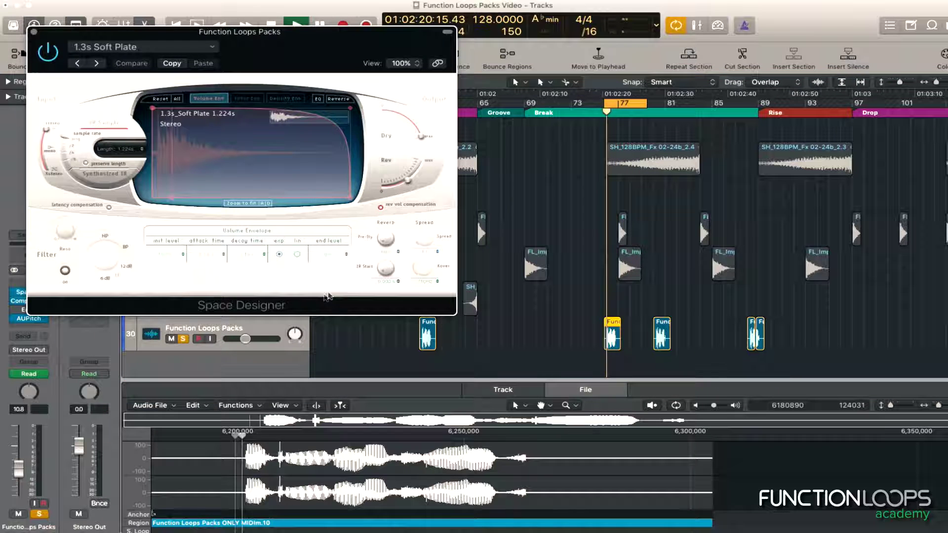
pyautogui.click(96, 63)
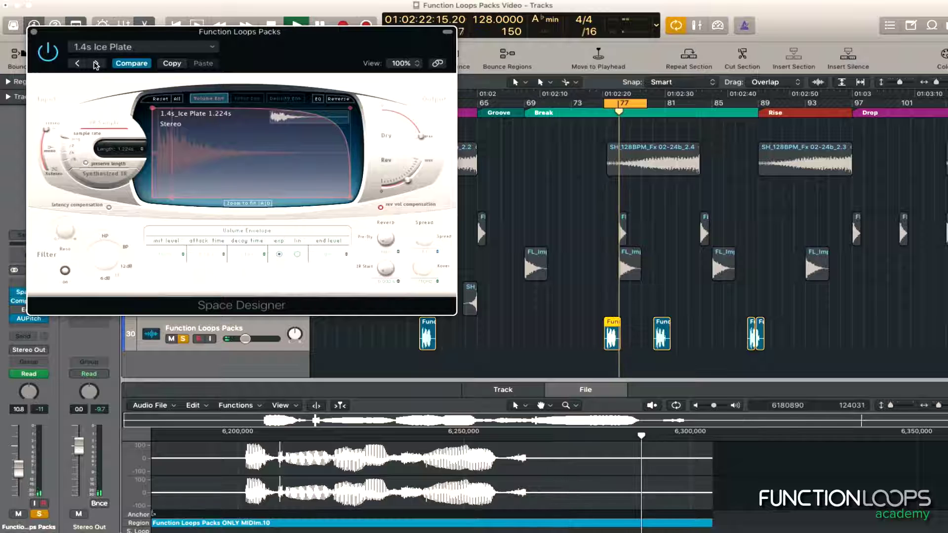
pyautogui.press('space')
pyautogui.click(96, 63)
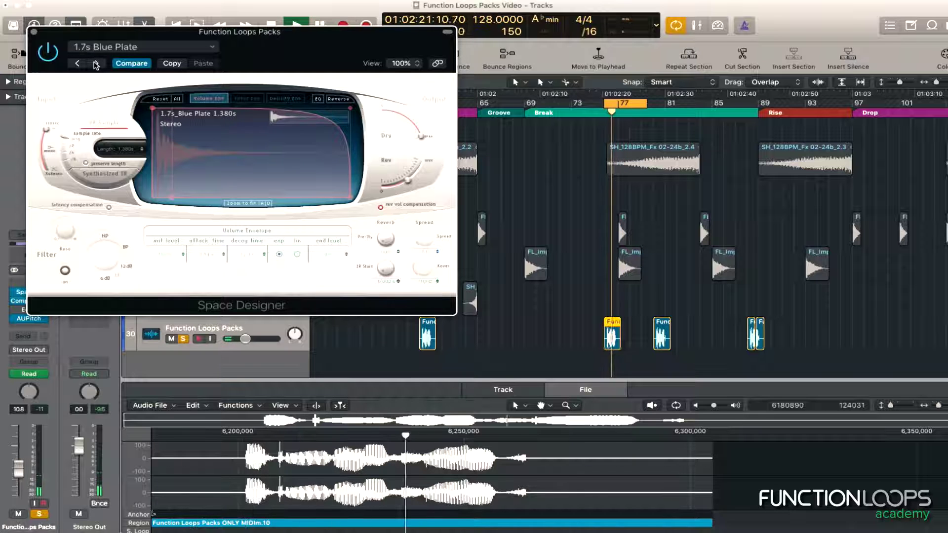
pyautogui.click(96, 63)
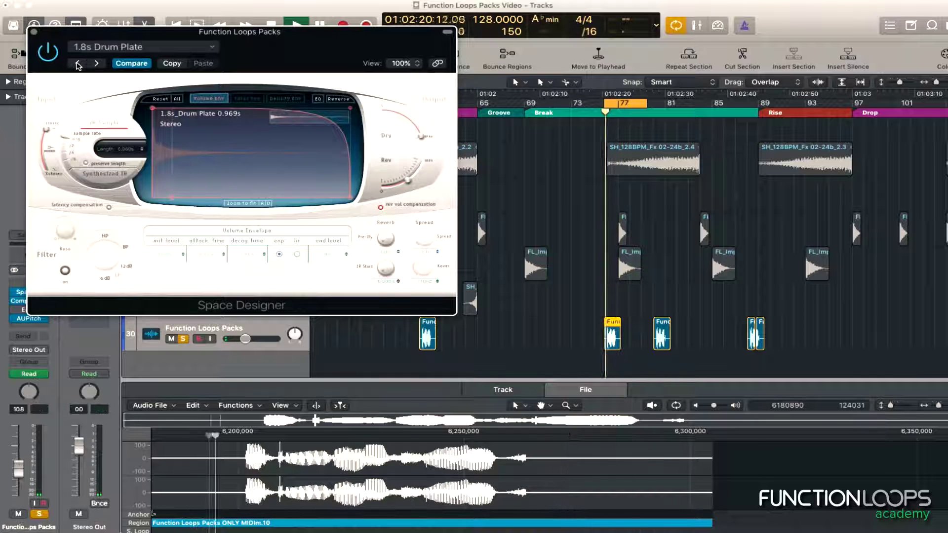
pyautogui.click(78, 63)
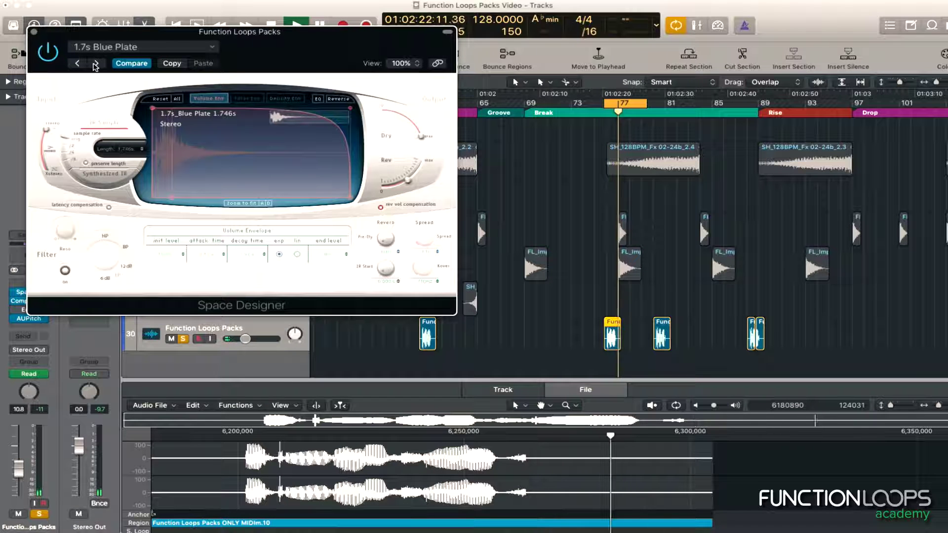
pyautogui.click(96, 63)
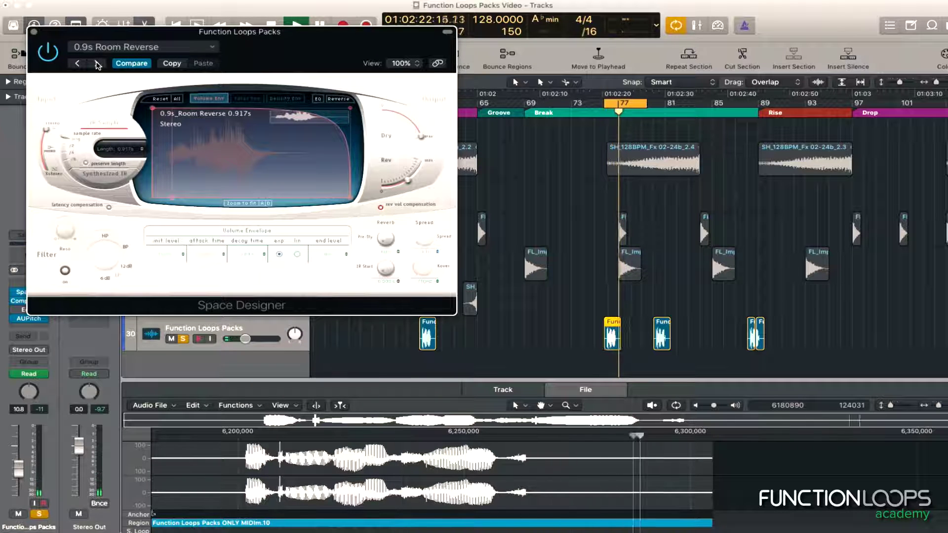
# - Audition the 1.1s Gated Chamber and 1.2s Horn Combo reverbs in the full mix, and solo the track again with 1.4s Percussion
pyautogui.click(184, 339)
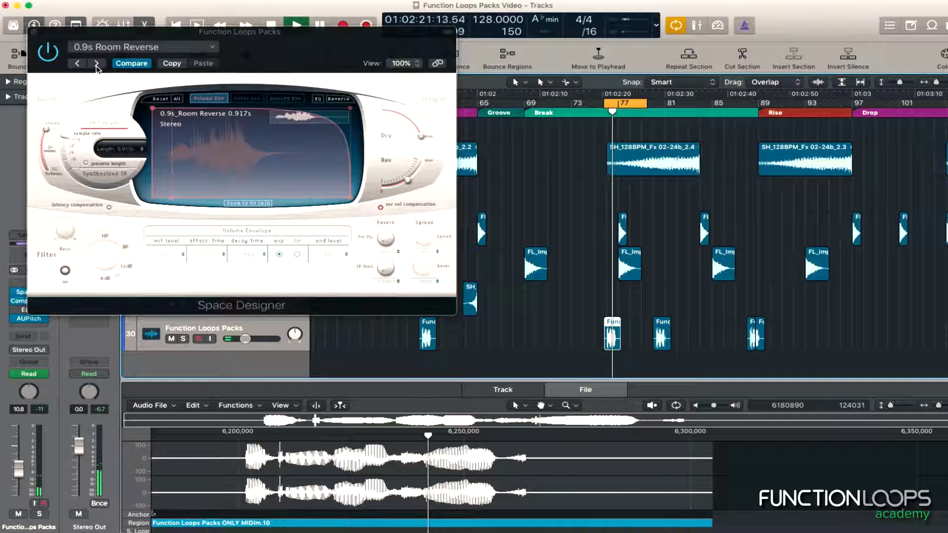
pyautogui.click(96, 64)
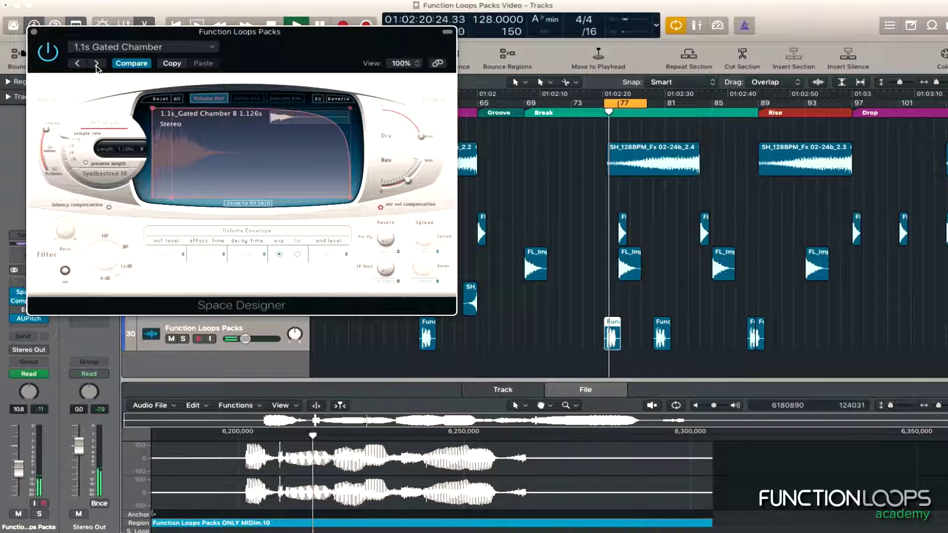
pyautogui.click(96, 64)
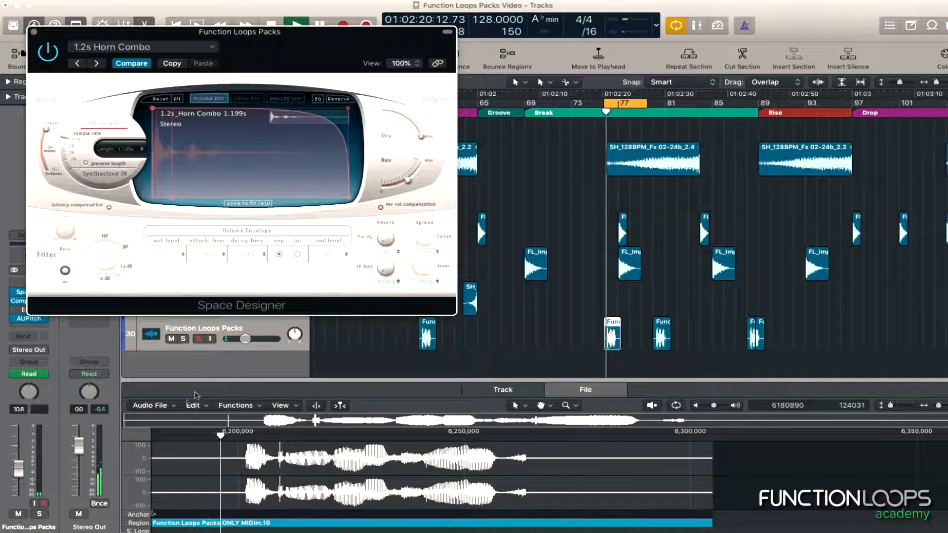
pyautogui.click(183, 339)
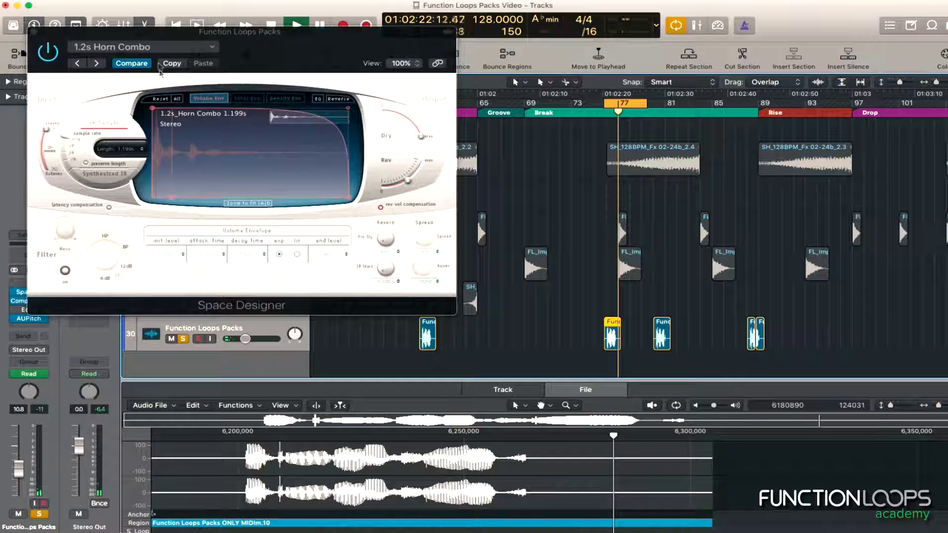
pyautogui.click(97, 63)
# - Load the large hall preset 03.7s Dark Concert Hall and audition the following hall presets up to 04.4s Dream Hall
pyautogui.click(123, 47)
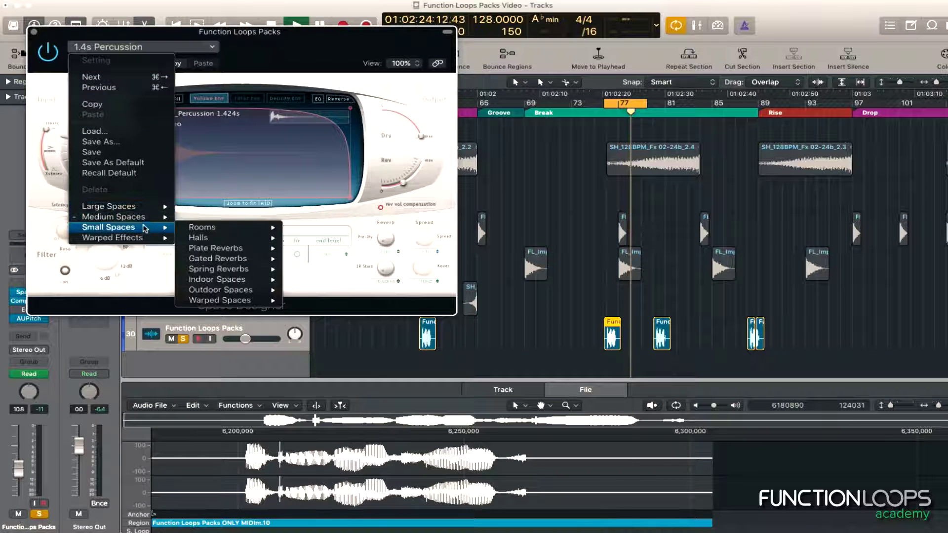
pyautogui.moveTo(141, 208)
pyautogui.moveTo(220, 219)
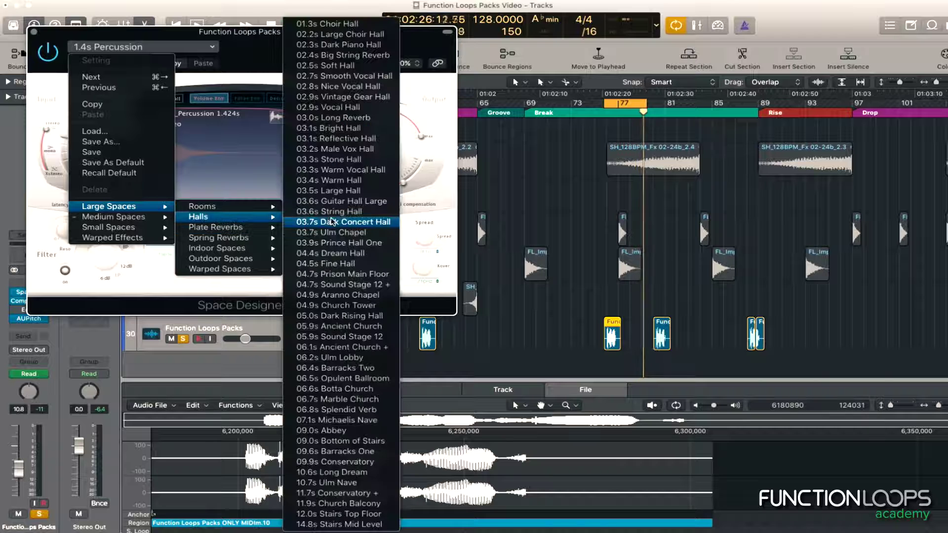
pyautogui.click(325, 225)
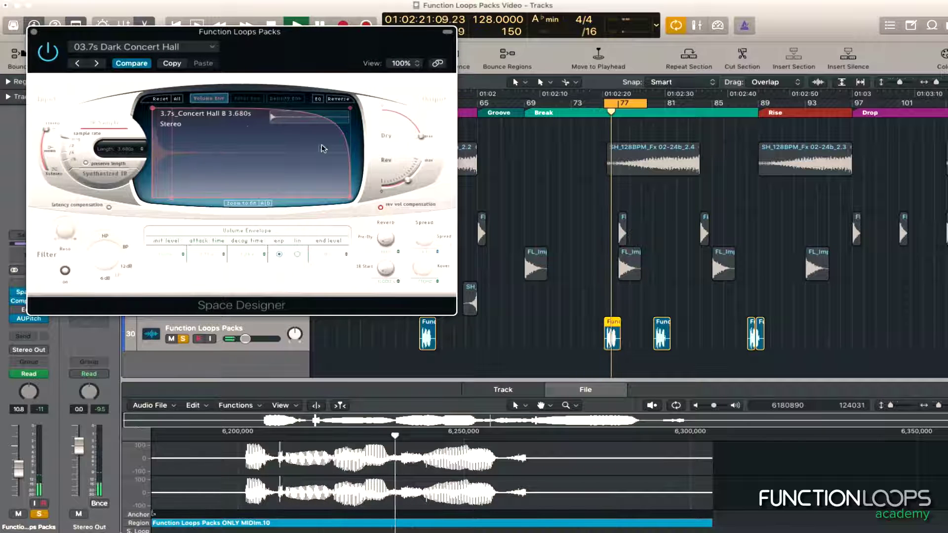
pyautogui.click(97, 64)
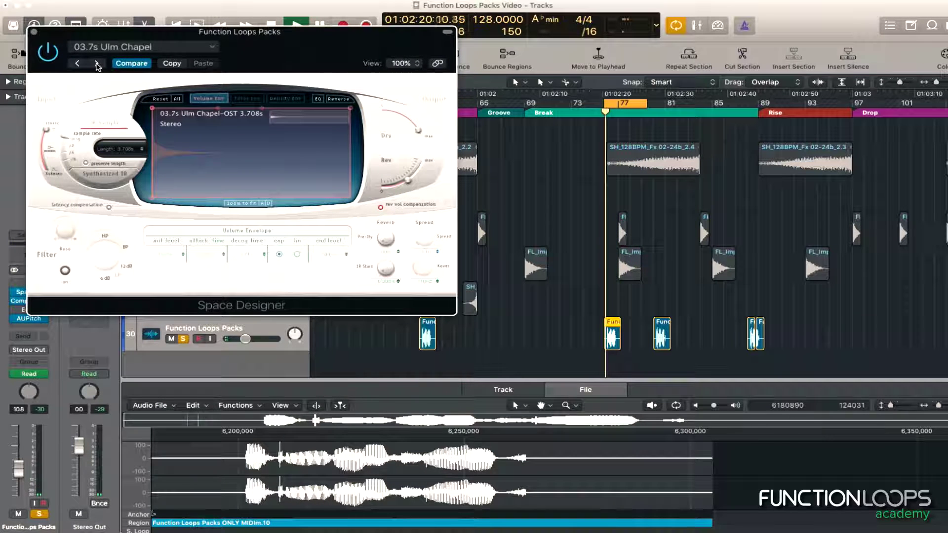
pyautogui.click(97, 64)
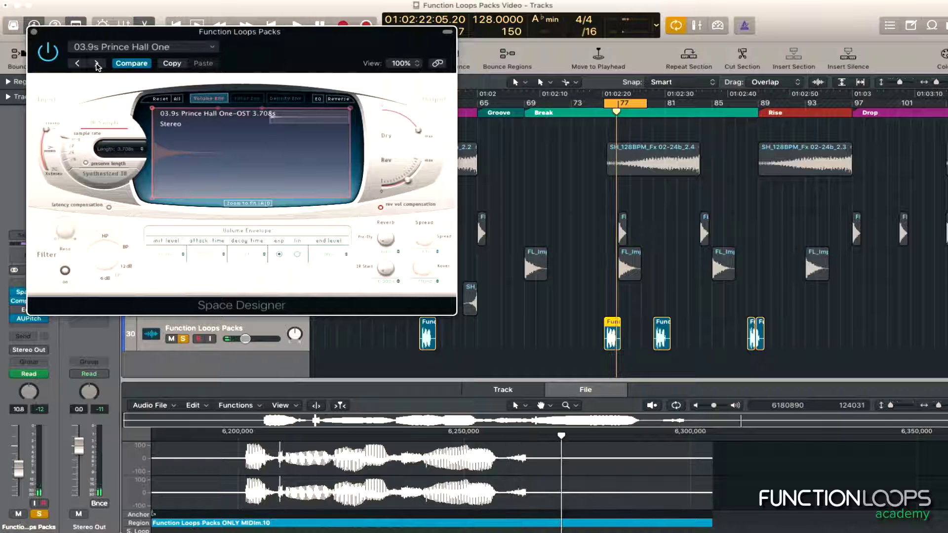
pyautogui.click(97, 63)
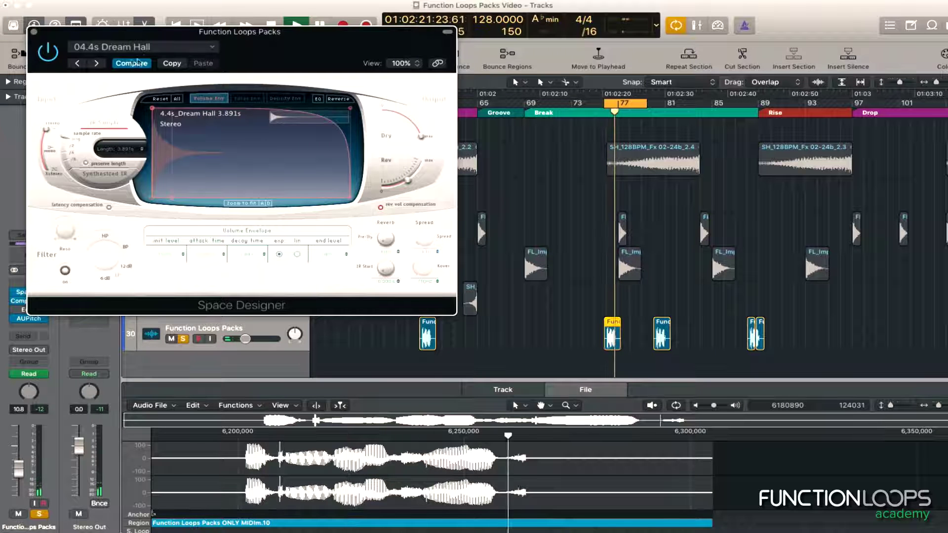
# - Load the 02.6s Snare Plate preset from the large-space plate reverbs in Space Designer
pyautogui.click(129, 47)
pyautogui.moveTo(148, 207)
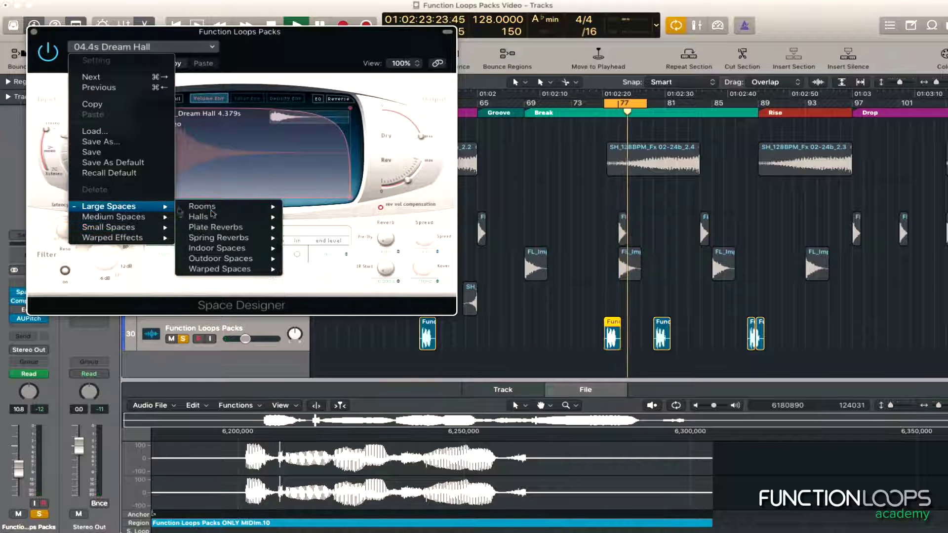
pyautogui.moveTo(232, 227)
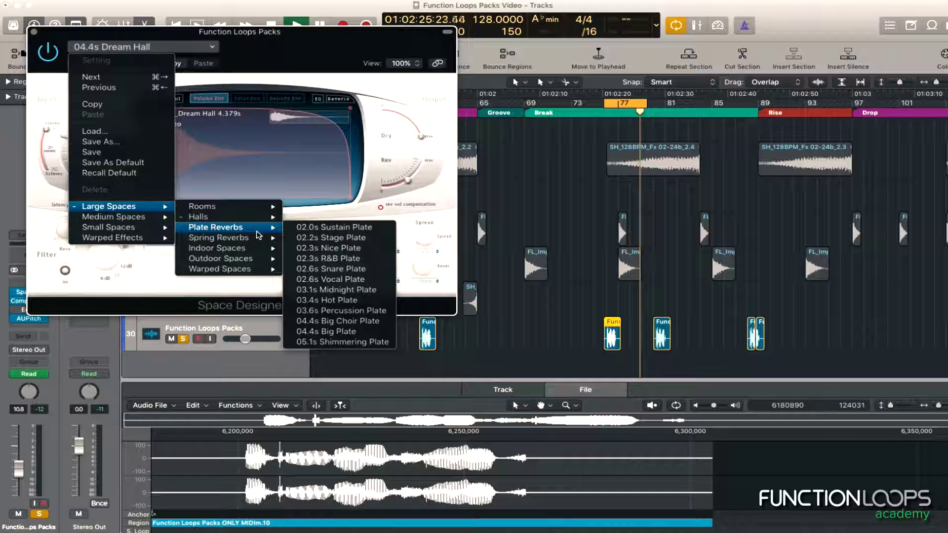
pyautogui.click(330, 268)
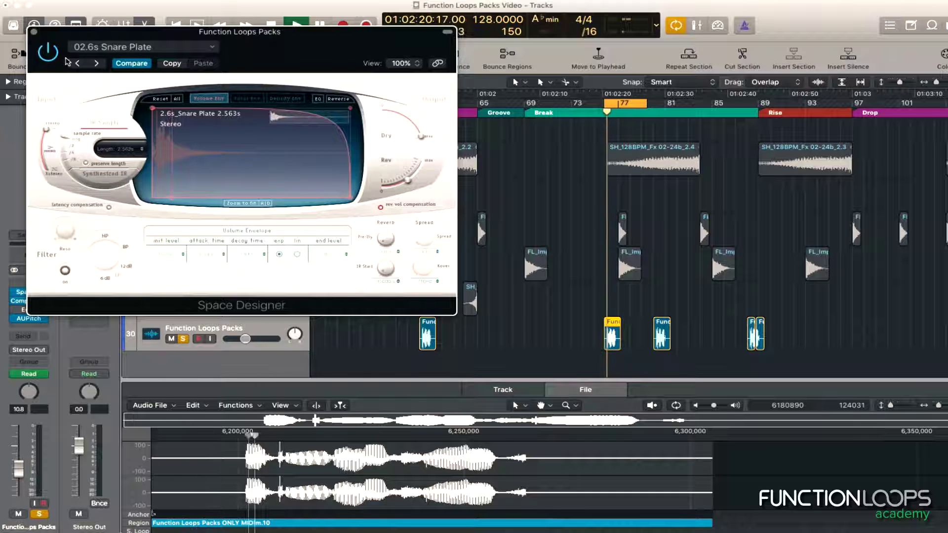
# - Load the large-space plate preset 02.3s R&B Plate in Space Designer, unsolo the Function Loops Packs track and close the reverb
pyautogui.click(148, 48)
pyautogui.moveTo(123, 207)
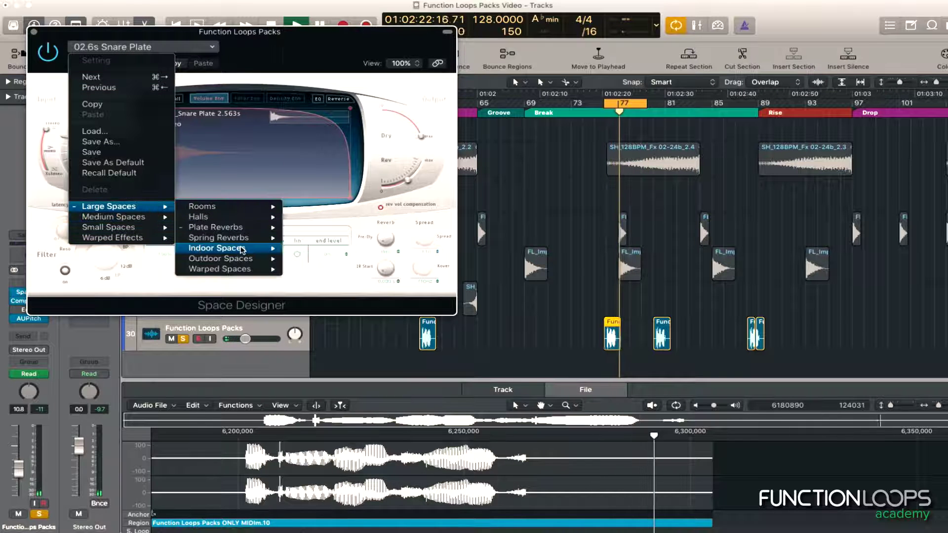
pyautogui.moveTo(242, 228)
pyautogui.click(345, 253)
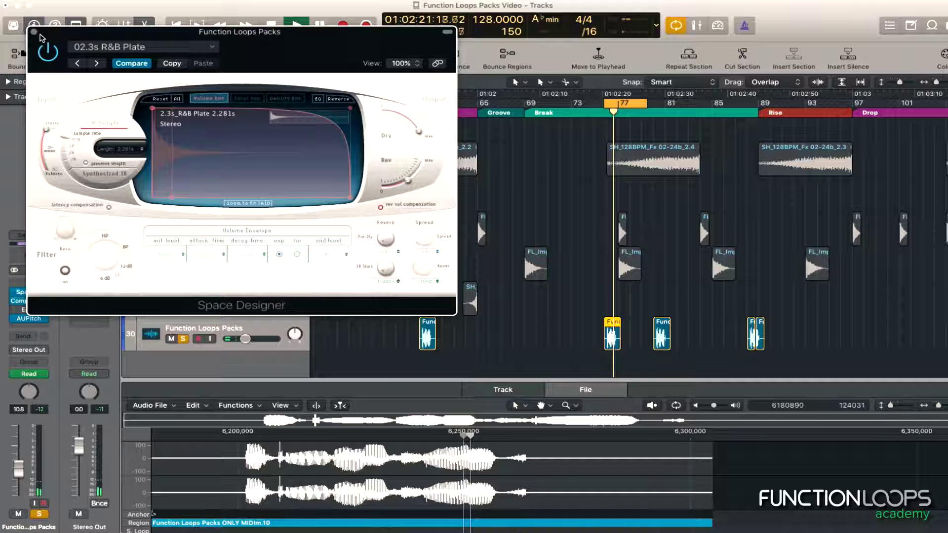
pyautogui.click(40, 514)
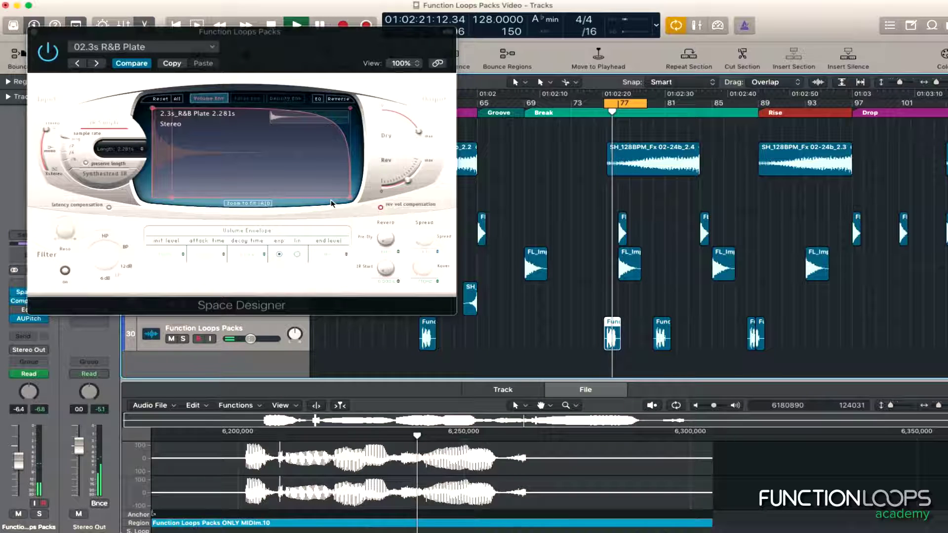
pyautogui.click(34, 32)
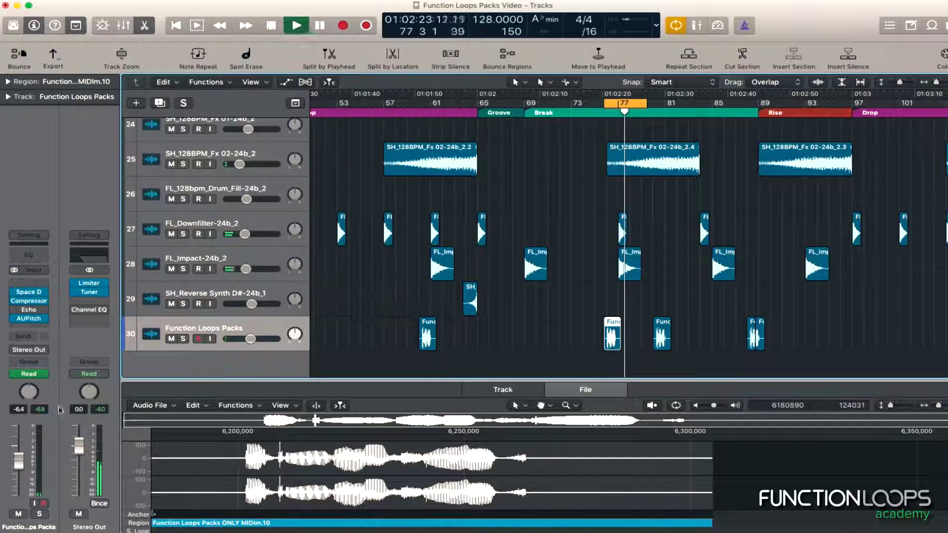
# - Stop playback and insert a stereo FF Pro-Q 2 after AUPitch on the Function Loops Packs track
pyautogui.press('space')
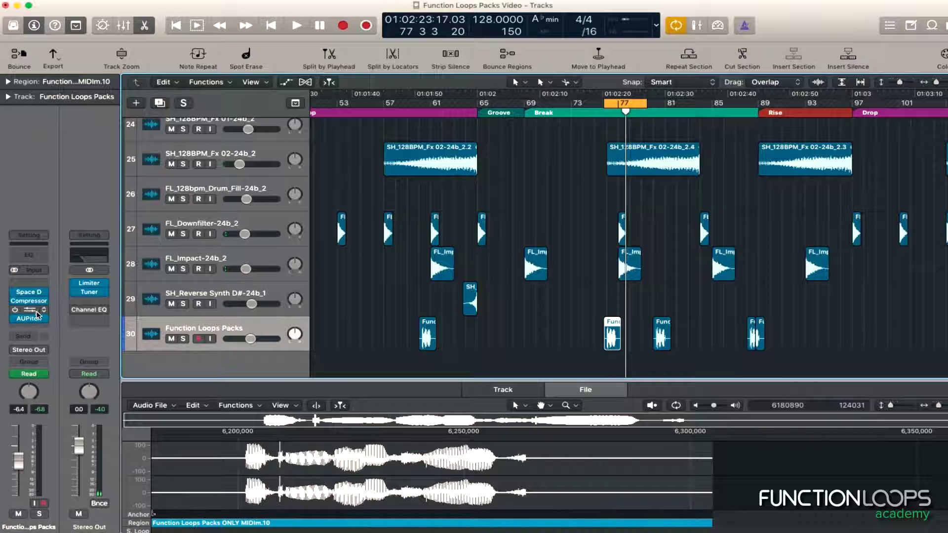
pyautogui.click(38, 326)
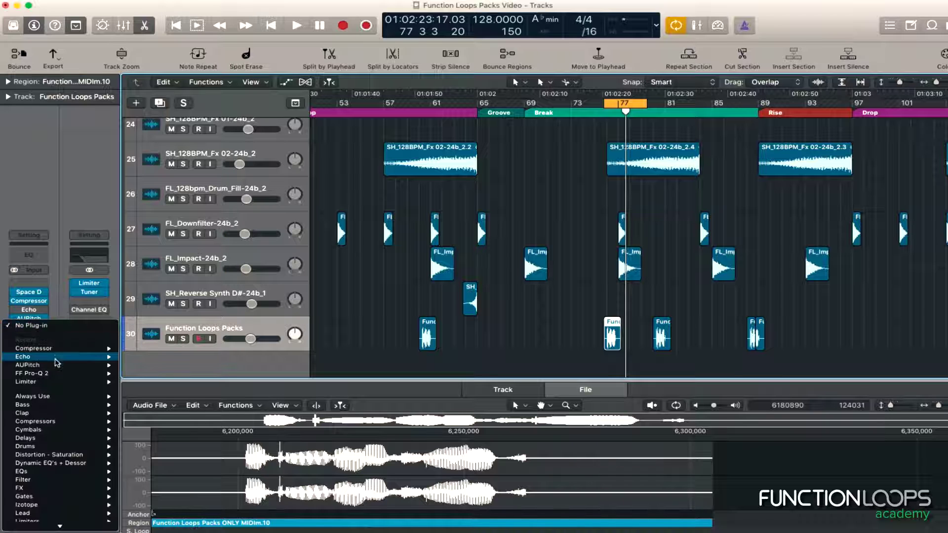
pyautogui.moveTo(58, 374)
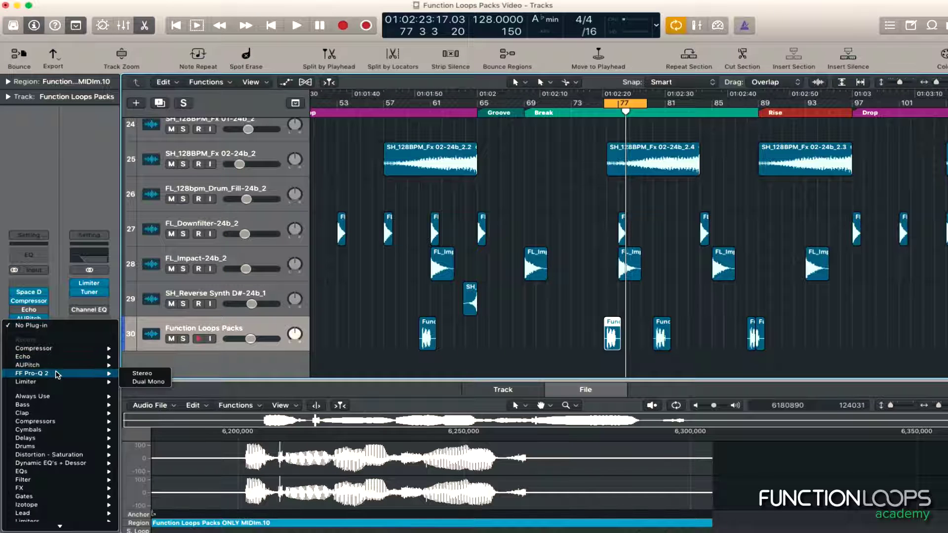
pyautogui.click(147, 377)
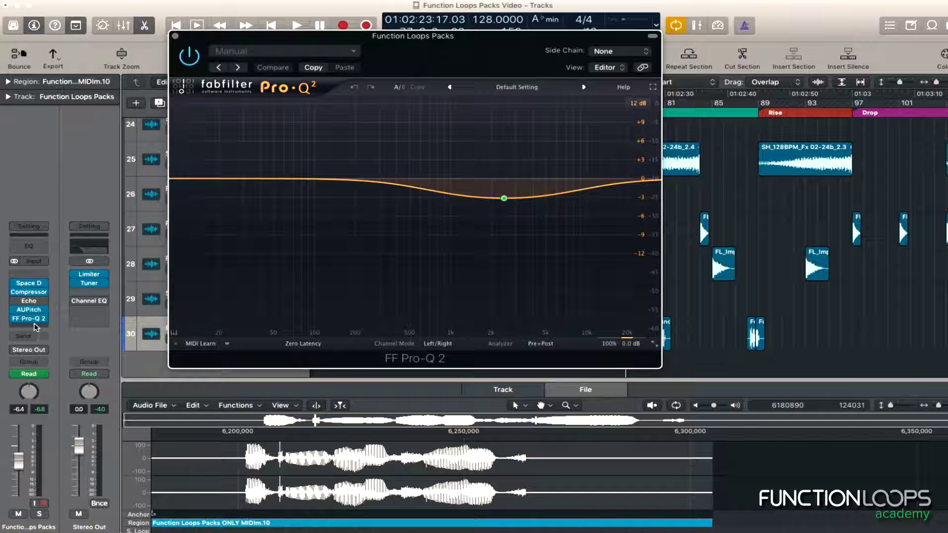
# - Insert a Limiter after FF Pro-Q 2 on the track and raise its gain to +3.5 dB during playback
pyautogui.click(35, 327)
pyautogui.click(149, 381)
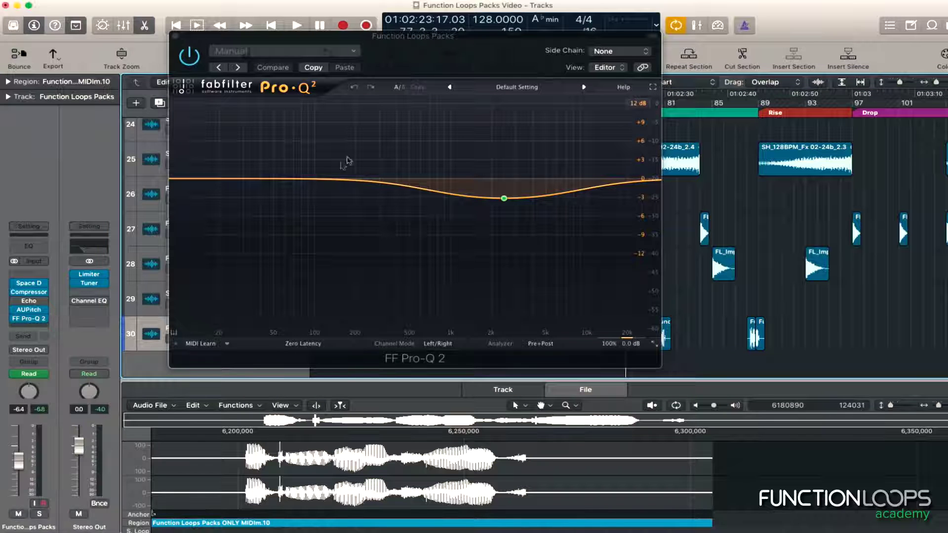
pyautogui.press('space')
pyautogui.moveTo(250, 133); pyautogui.dragTo(246, 119)
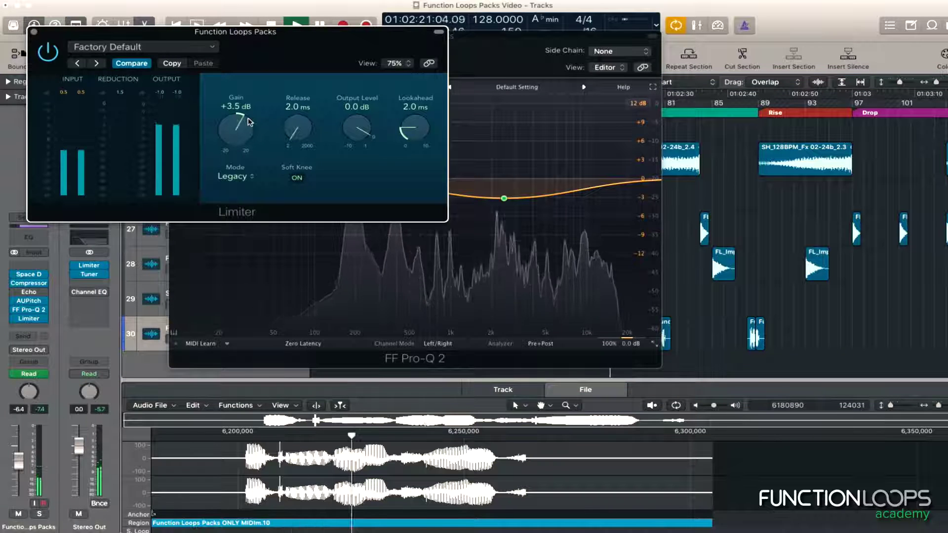
pyautogui.click(34, 32)
# - Delete the default mid-range bell band in Pro-Q 2 and add a low cut at about 194 Hz
pyautogui.press('space')
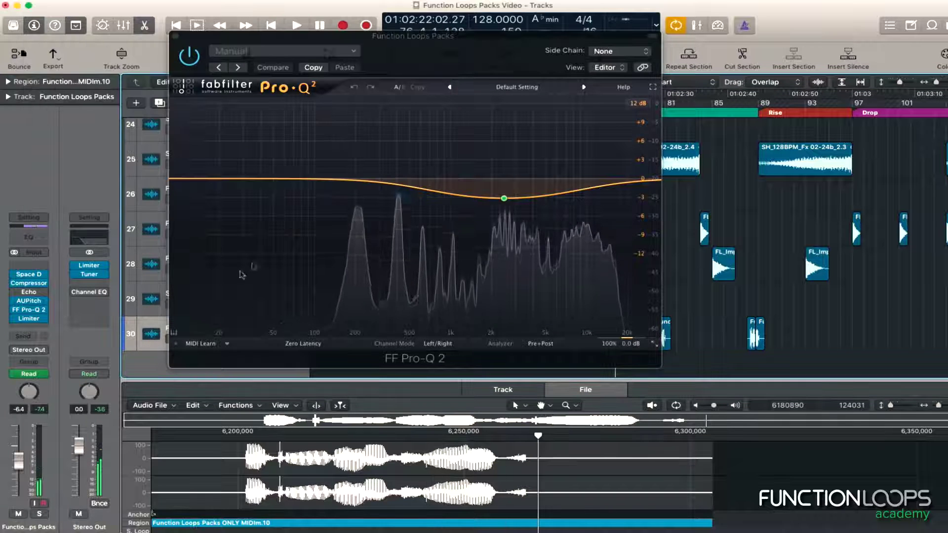
pyautogui.rightClick(504, 198)
pyautogui.click(541, 263)
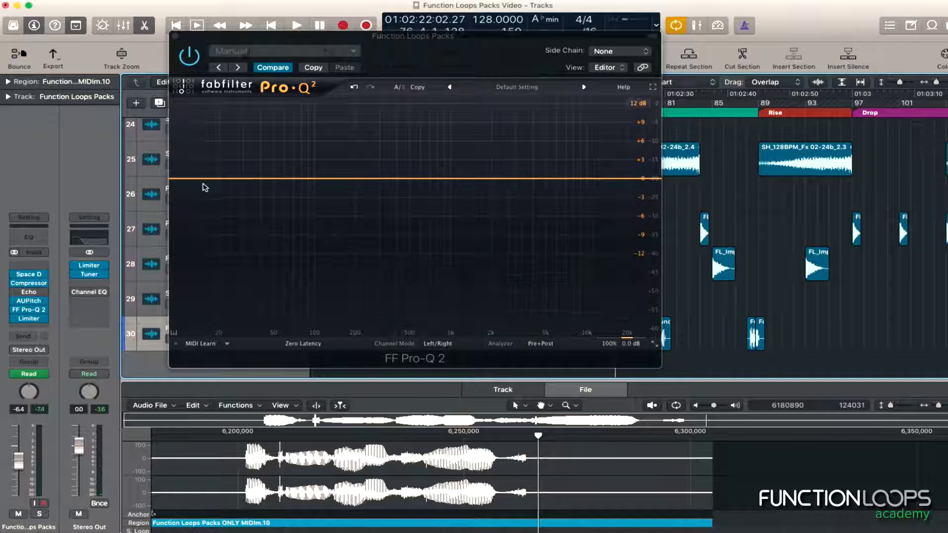
pyautogui.moveTo(194, 179); pyautogui.dragTo(354, 191)
pyautogui.press('space')
pyautogui.press('space')
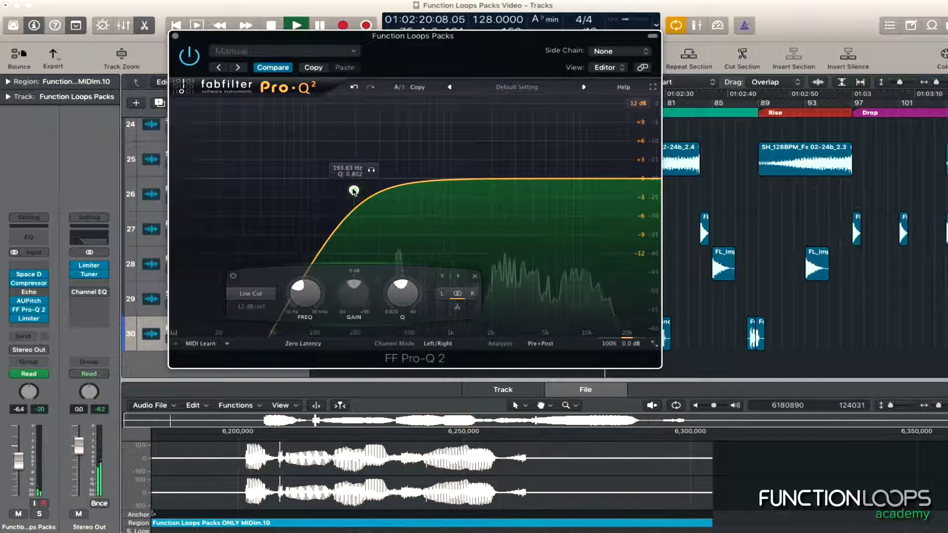
# - Lower the Function Loops Packs fader to -10.6 dB and reduce the reverb output level slightly in Space Designer
pyautogui.moveTo(21, 466); pyautogui.dragTo(22, 474)
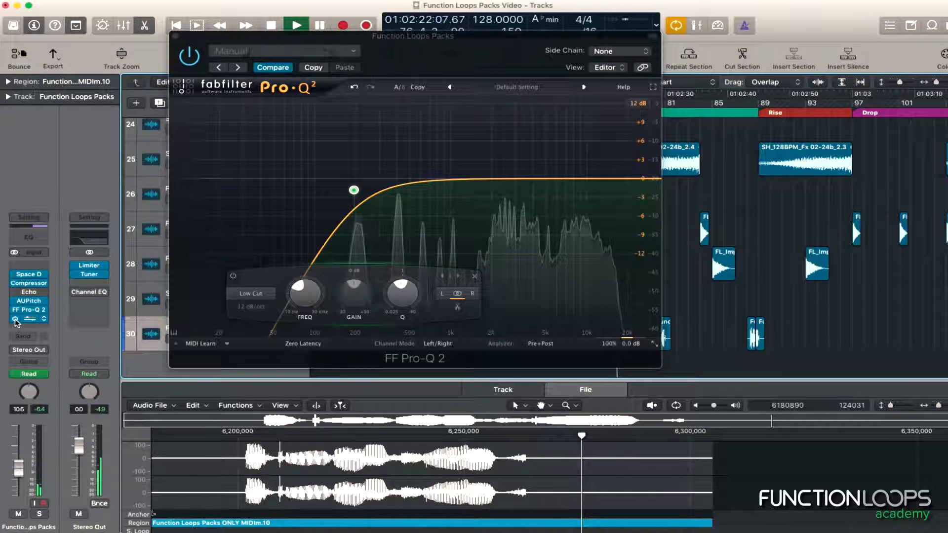
pyautogui.press('space')
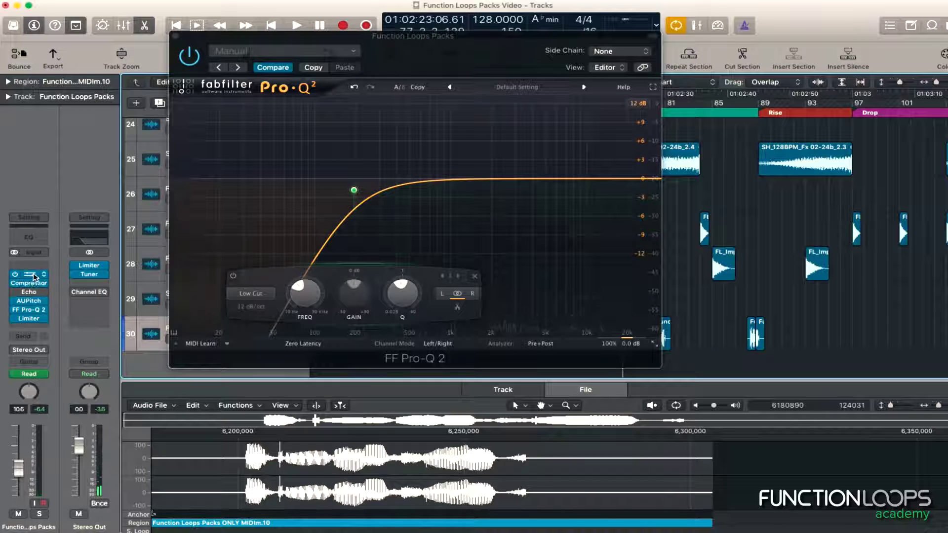
pyautogui.click(33, 275)
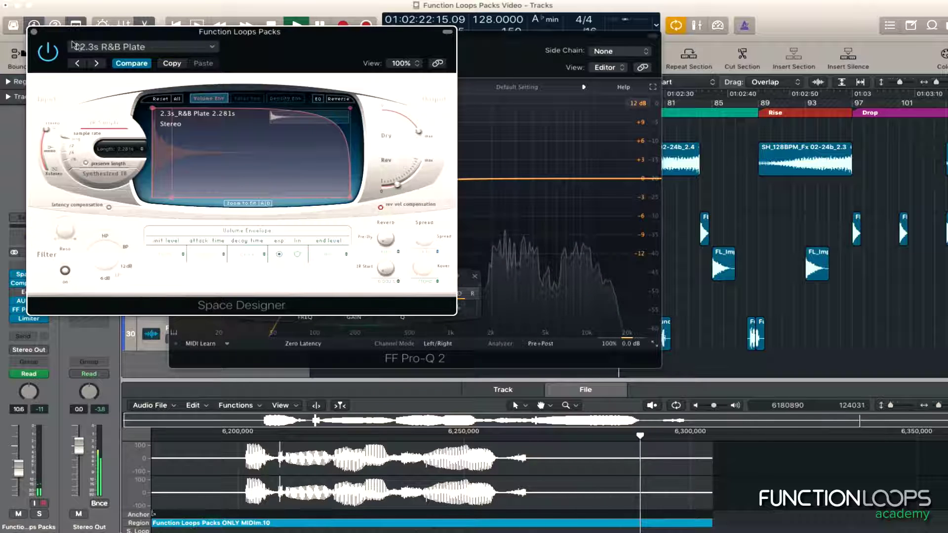
pyautogui.click(35, 33)
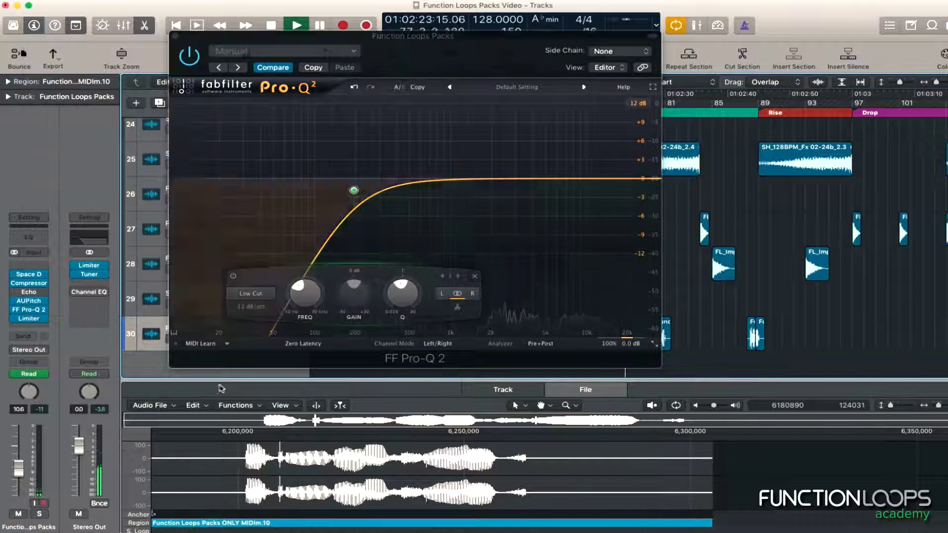
# - Audition the processed Function Loops Packs track soloed and in the full mix
pyautogui.click(41, 515)
pyautogui.press('space')
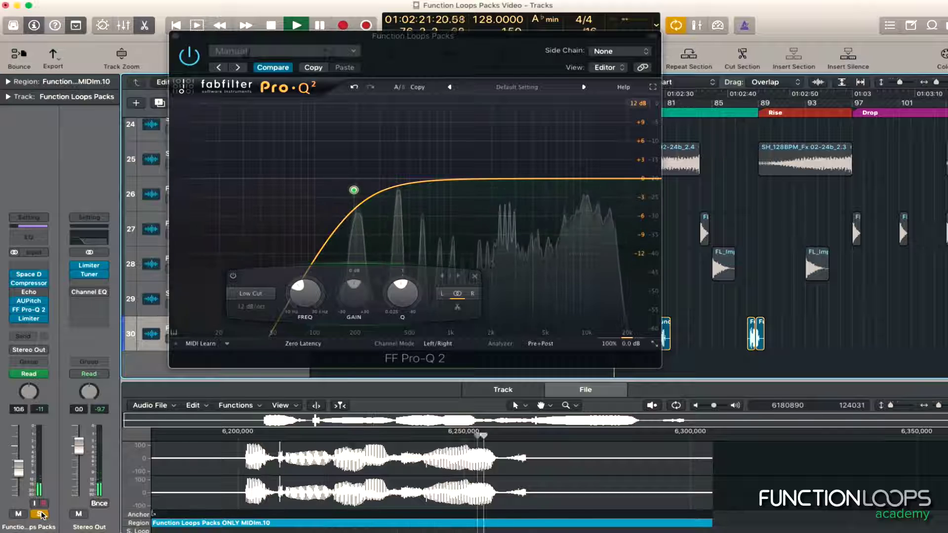
pyautogui.click(41, 514)
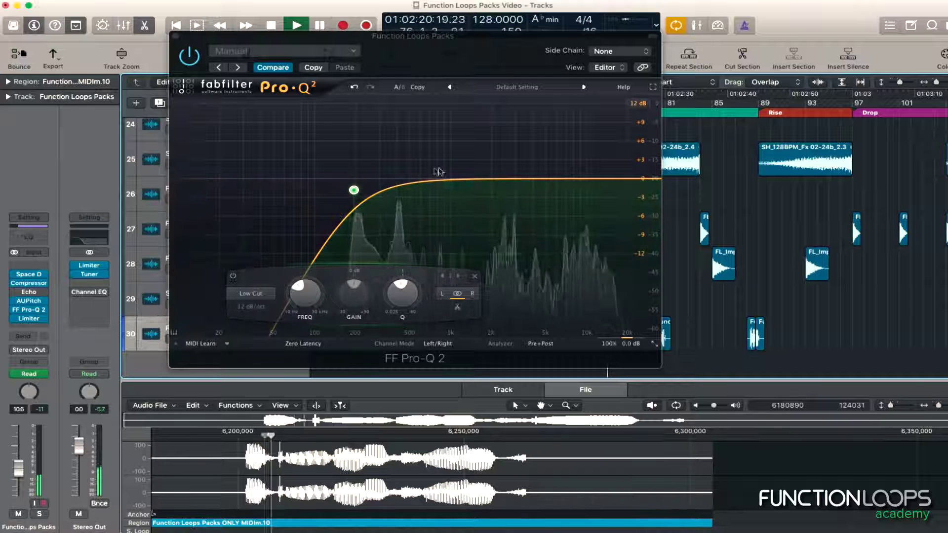
pyautogui.press('space')
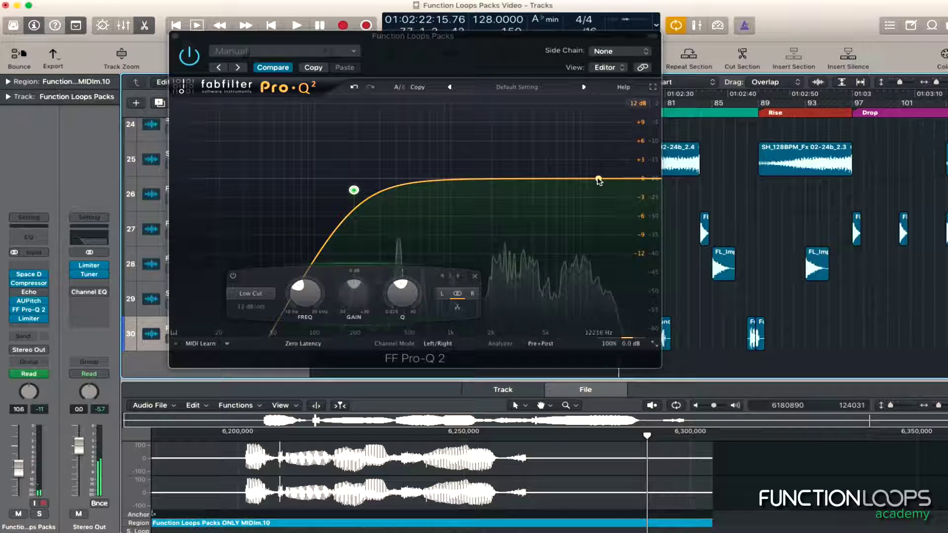
# - Add a bell cut of about -3.8 dB near 10.9 kHz in Pro-Q 2 instead of a high shelf
pyautogui.click(581, 183)
pyautogui.rightClick(582, 183)
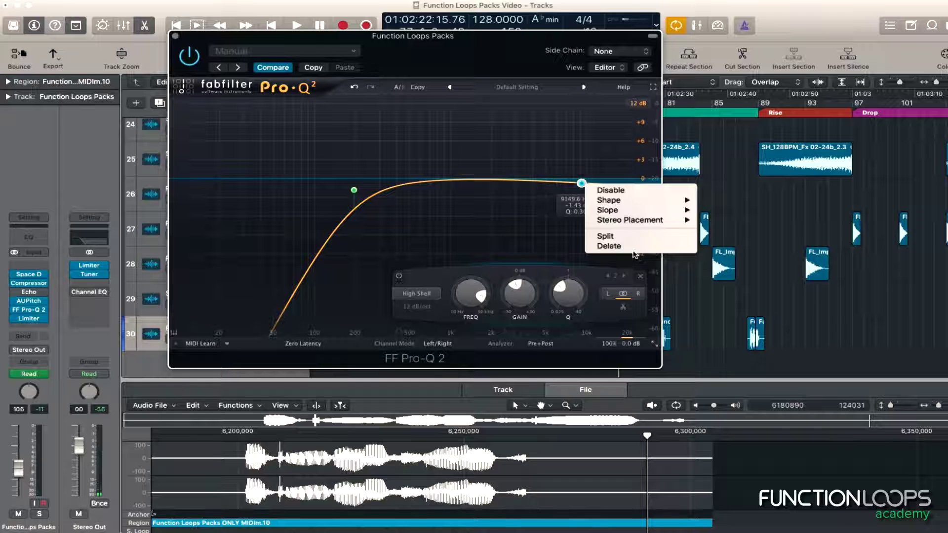
pyautogui.click(609, 246)
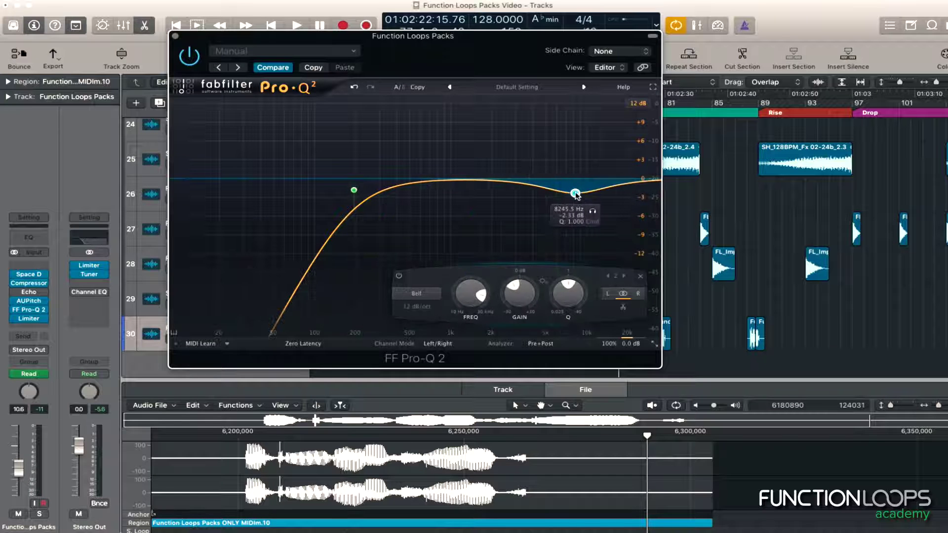
pyautogui.press('space')
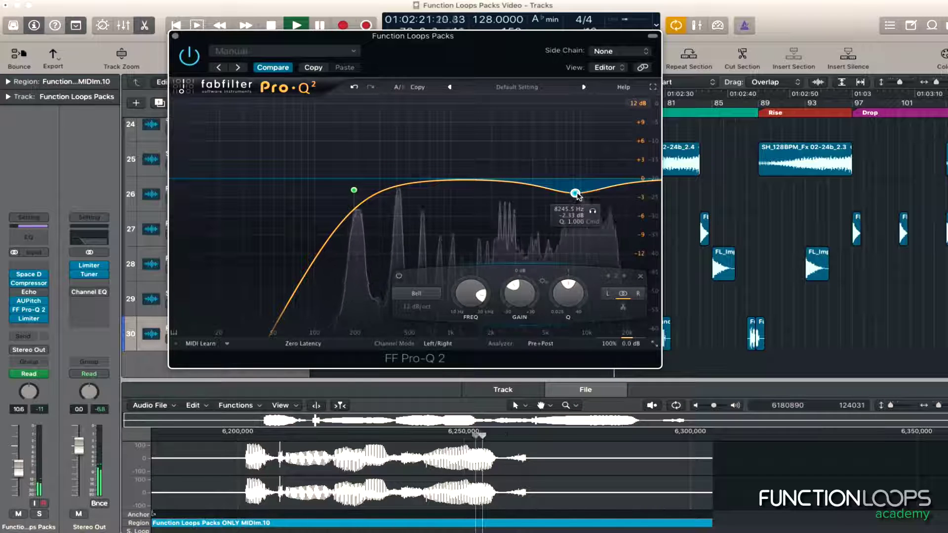
pyautogui.moveTo(576, 194); pyautogui.dragTo(603, 195)
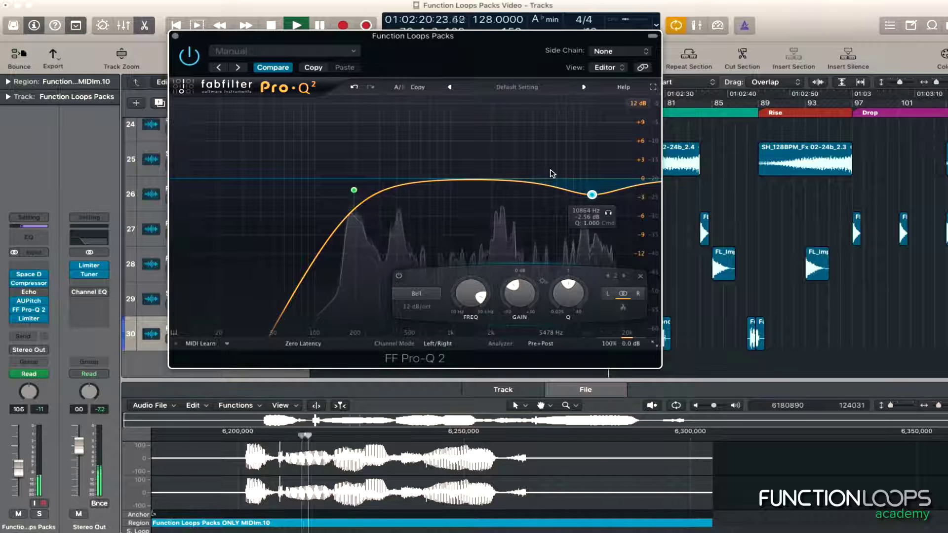
pyautogui.moveTo(593, 196); pyautogui.dragTo(595, 204)
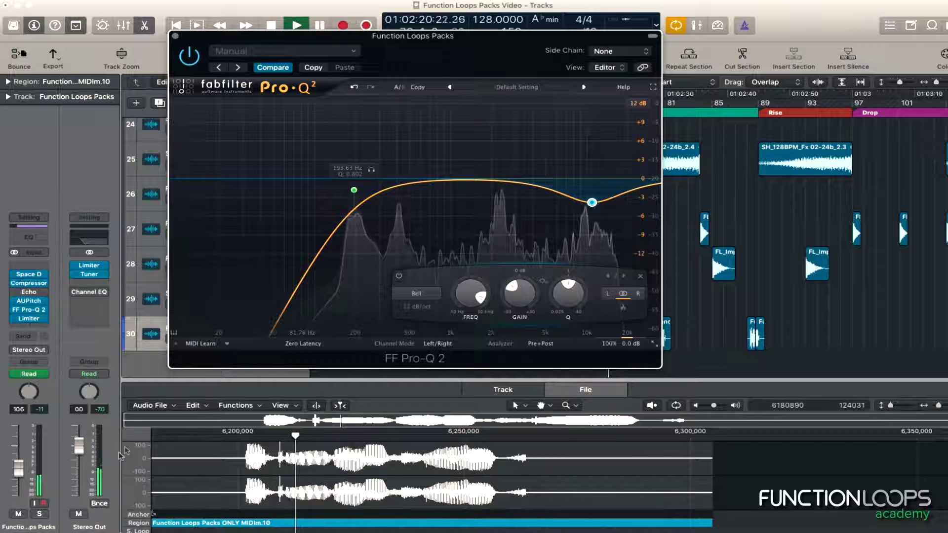
# - Raise the Pro-Q 2 low cut to about 255 Hz, stop playback and close the equalizer
pyautogui.moveTo(354, 191); pyautogui.dragTo(370, 190)
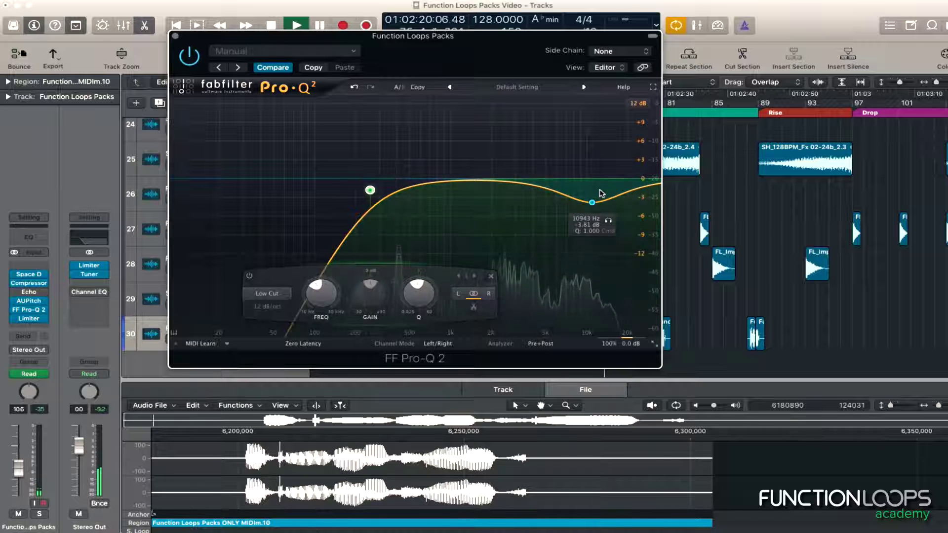
pyautogui.press('space')
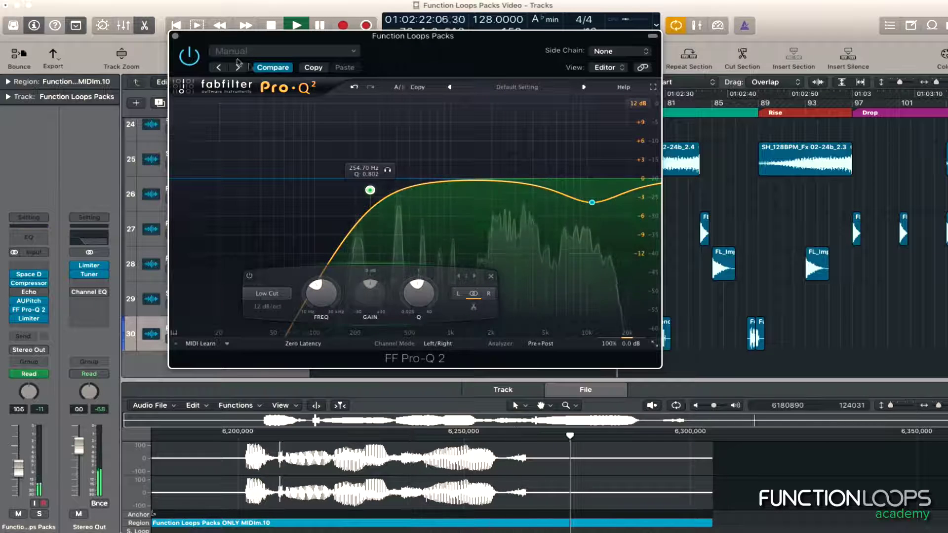
pyautogui.click(175, 36)
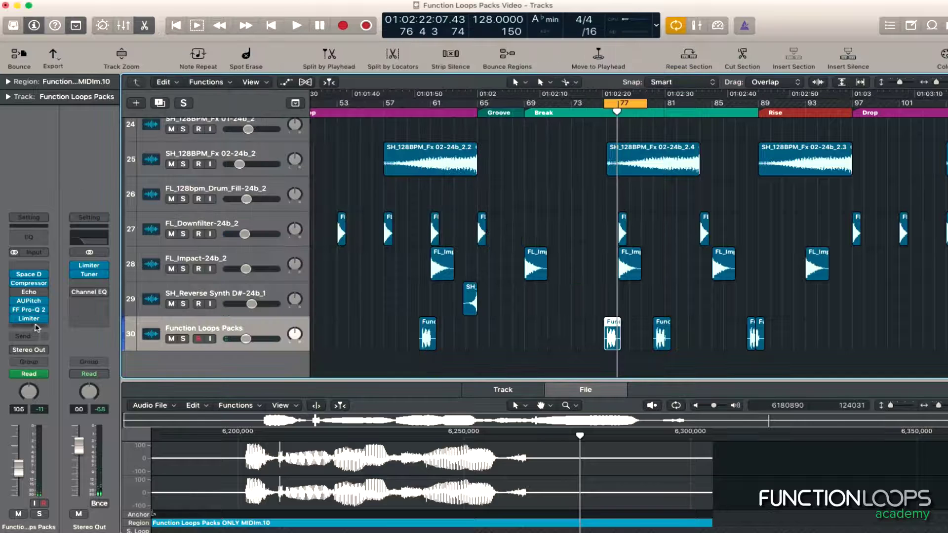
# - Insert a DeEsser from the Logic dynamics plug-ins on the track and place it before the Limiter
pyautogui.click(37, 327)
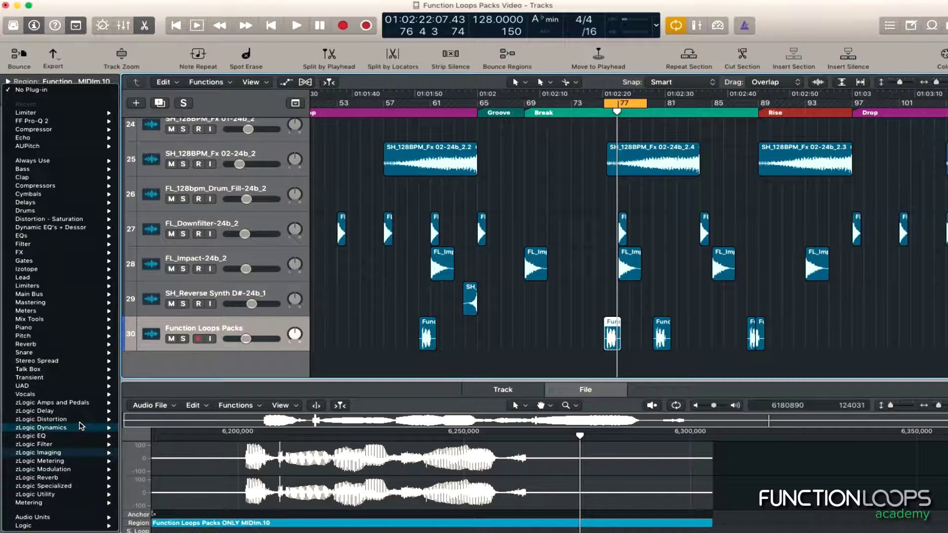
pyautogui.moveTo(81, 423)
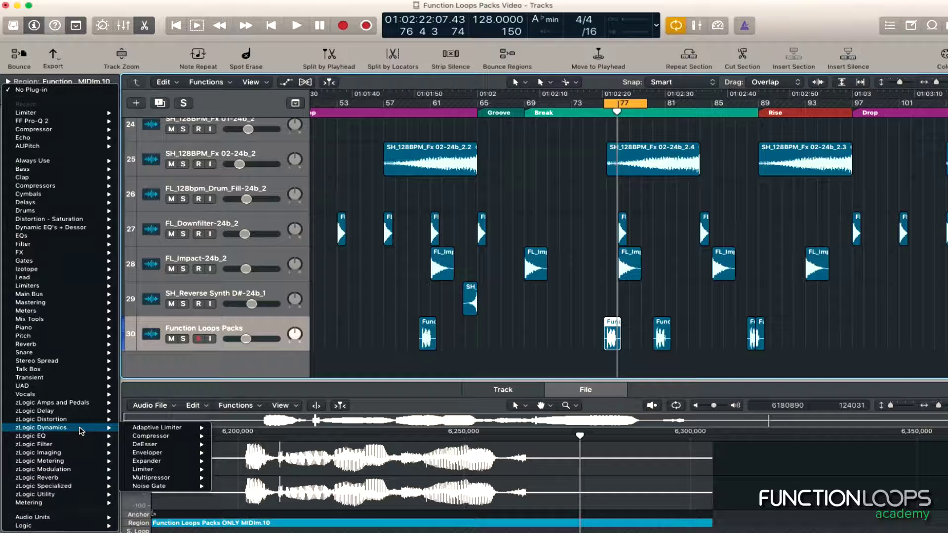
pyautogui.click(235, 445)
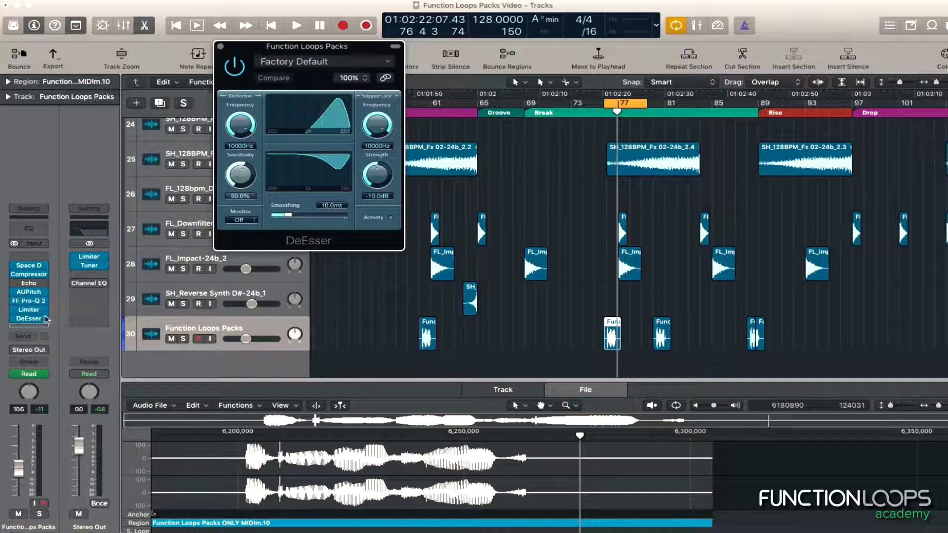
pyautogui.press('space')
# - Load the Female Voice DeEsser preset and solo the Function Loops Packs track to audition it
pyautogui.click(311, 61)
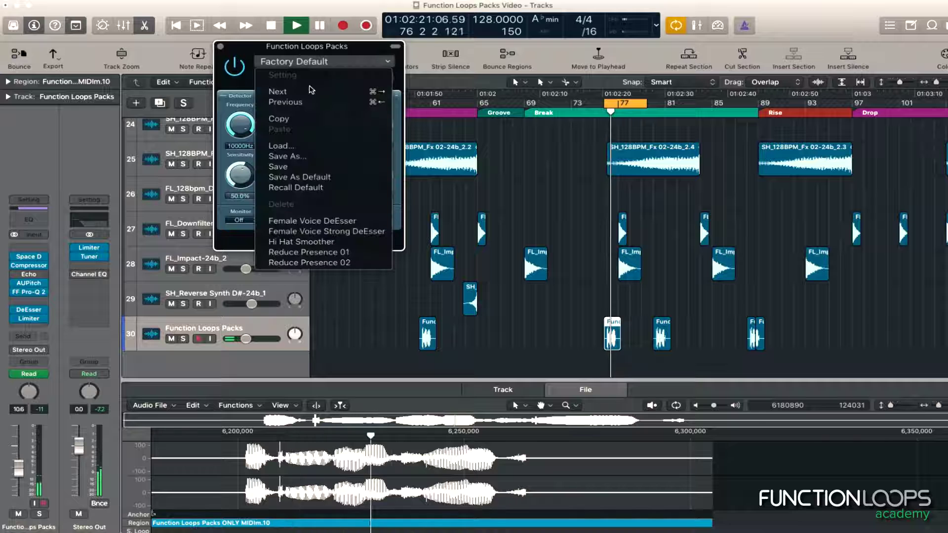
pyautogui.click(312, 221)
pyautogui.click(183, 339)
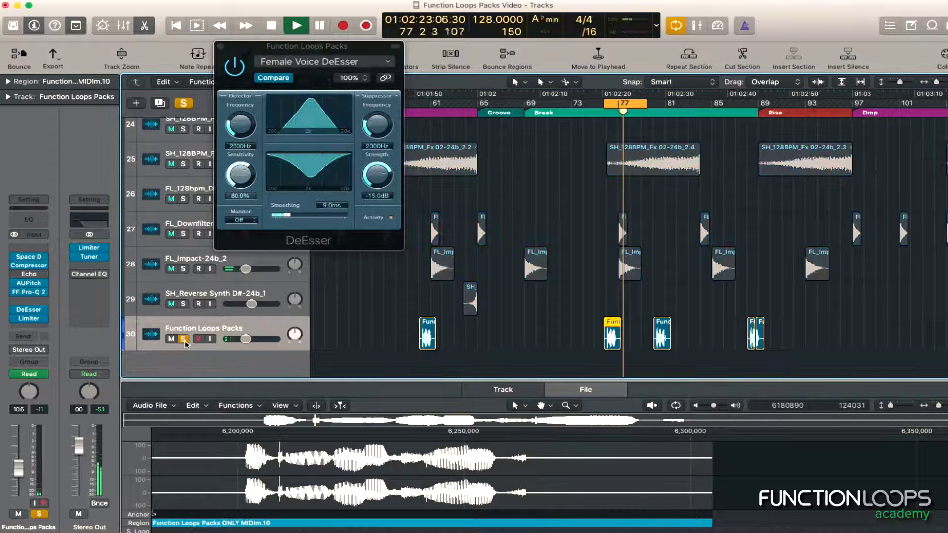
pyautogui.moveTo(82, 258)
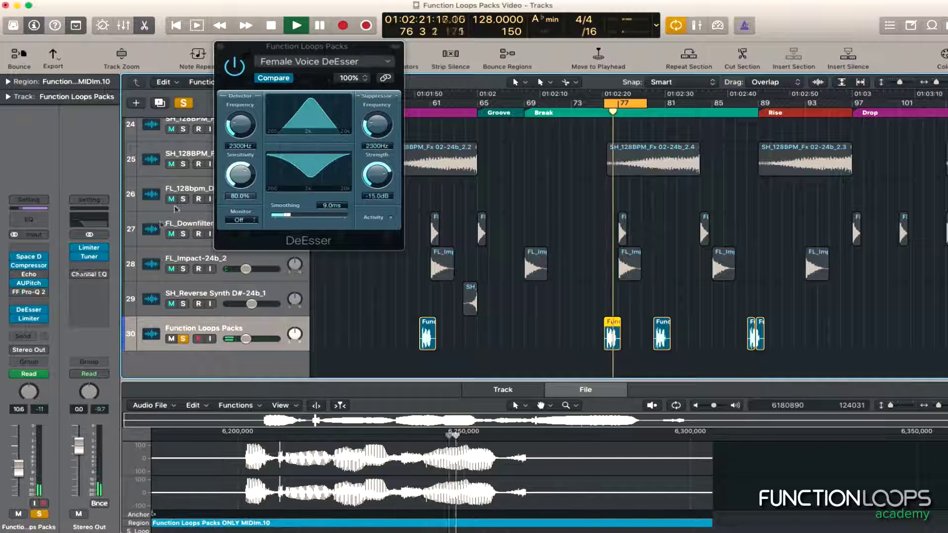
pyautogui.press('space')
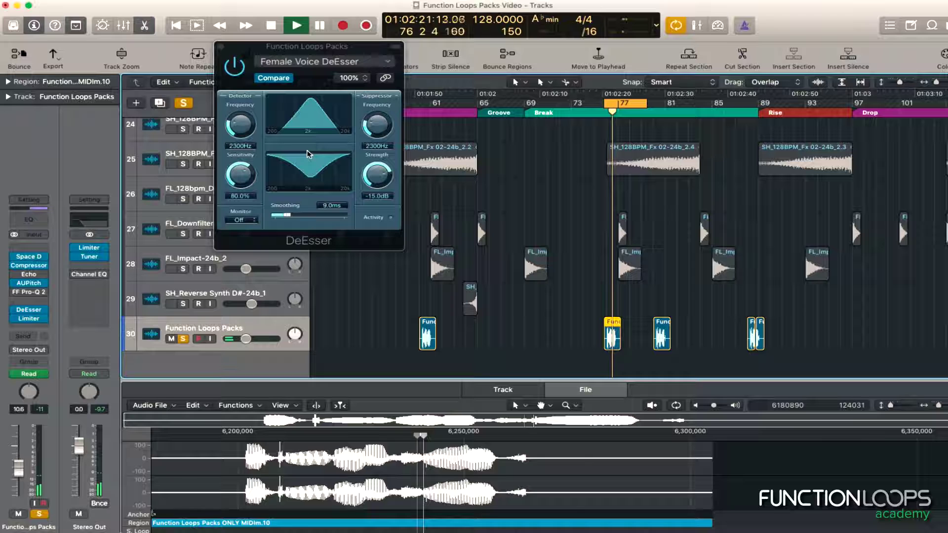
# - Set the DeEsser's smoothing to 26 ms and its detector frequency to 8200 Hz while auditioning the soloed track
pyautogui.moveTo(285, 220); pyautogui.dragTo(311, 219)
pyautogui.press('space')
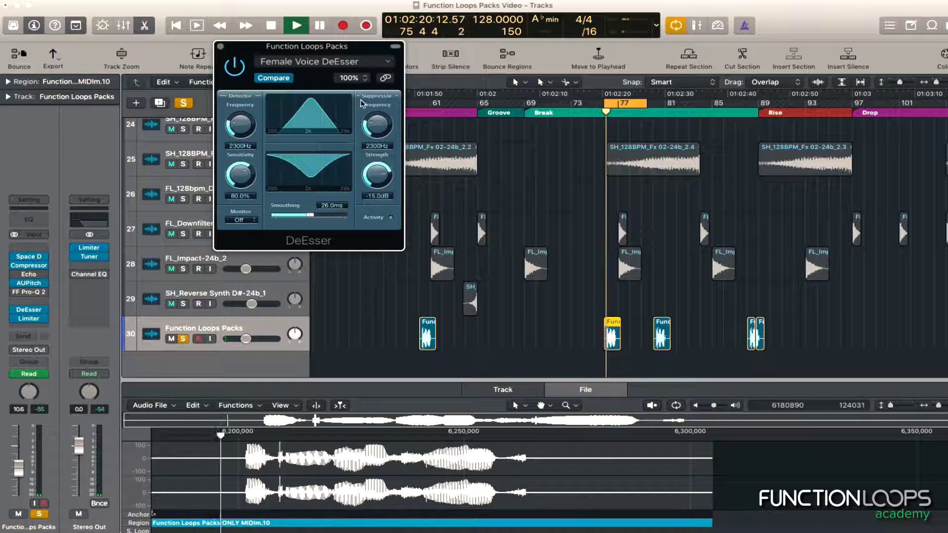
pyautogui.moveTo(241, 123)
pyautogui.mouseDown()
pyautogui.moveTo(248, 97)
pyautogui.moveTo(245, 110)
pyautogui.mouseUp()
pyautogui.press('space')
# - Set the DeEsser's suppressor frequency to 6300 Hz and strength to -20 dB, and close the plug-in
pyautogui.moveTo(378, 124); pyautogui.dragTo(383, 98)
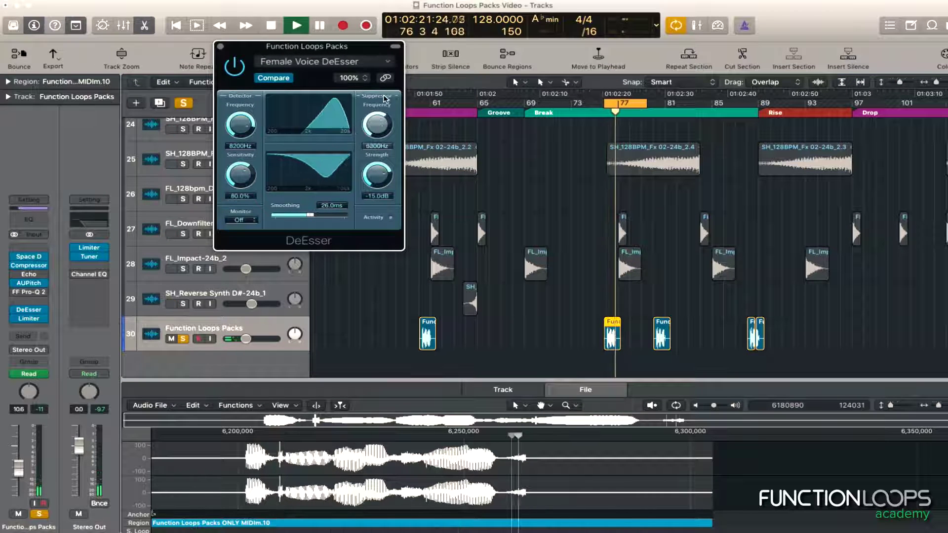
pyautogui.press('space')
pyautogui.press('space')
pyautogui.moveTo(378, 184); pyautogui.dragTo(380, 128)
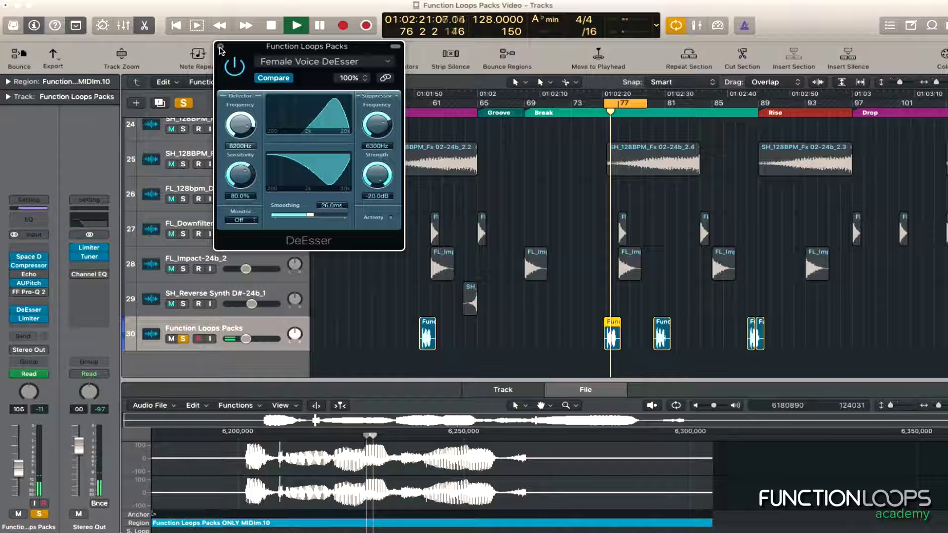
pyautogui.click(221, 47)
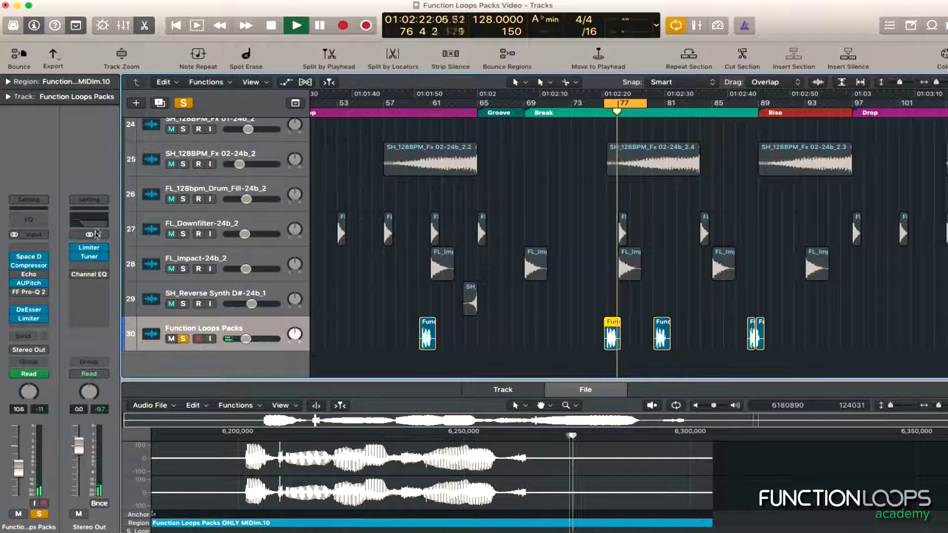
# - Reopen the DeEsser, raise its suppressor frequency to 12000 Hz, audition it and close the plug-in
pyautogui.click(30, 312)
pyautogui.press('space')
pyautogui.moveTo(379, 123); pyautogui.dragTo(374, 134)
pyautogui.press('space')
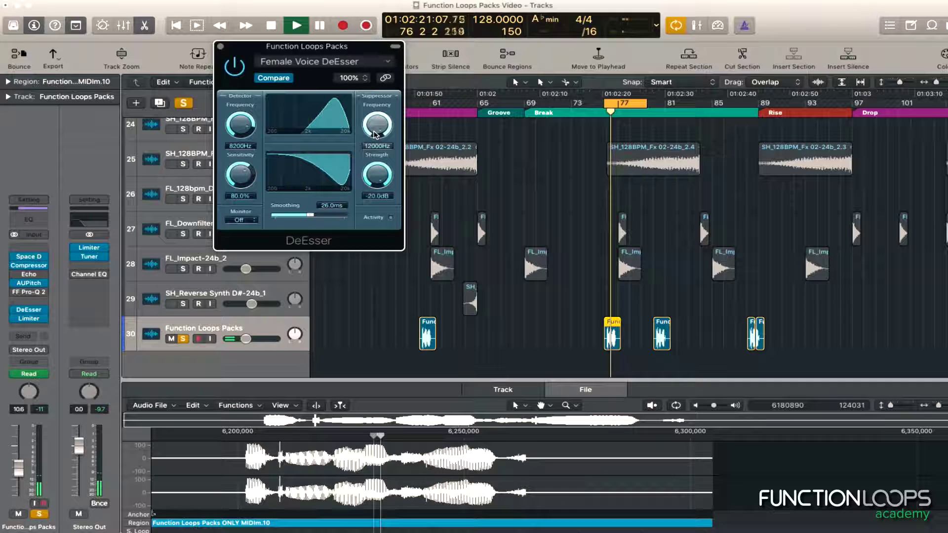
pyautogui.press('space')
pyautogui.click(220, 46)
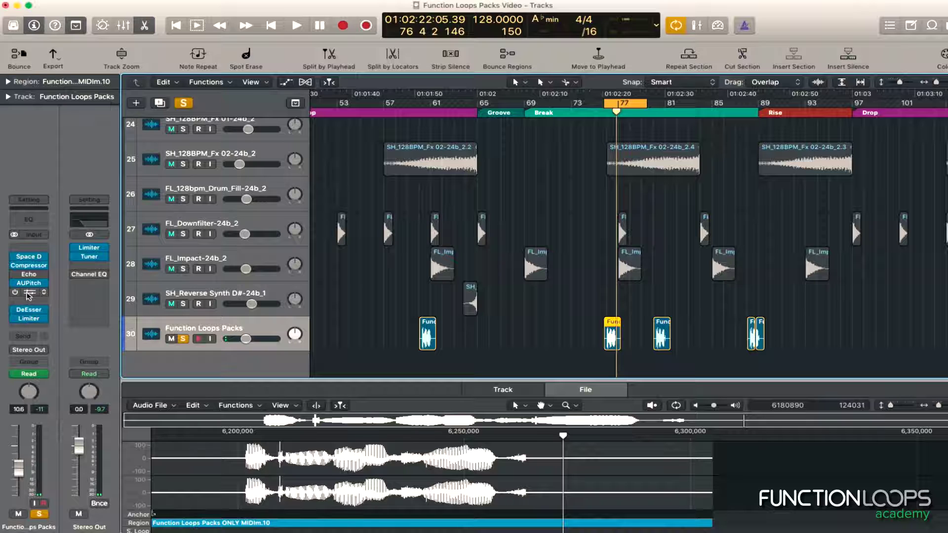
# - Delete the 10.9 kHz bell cut in Pro-Q 2 and lower the low cut to about 138 Hz
pyautogui.click(40, 292)
pyautogui.rightClick(592, 205)
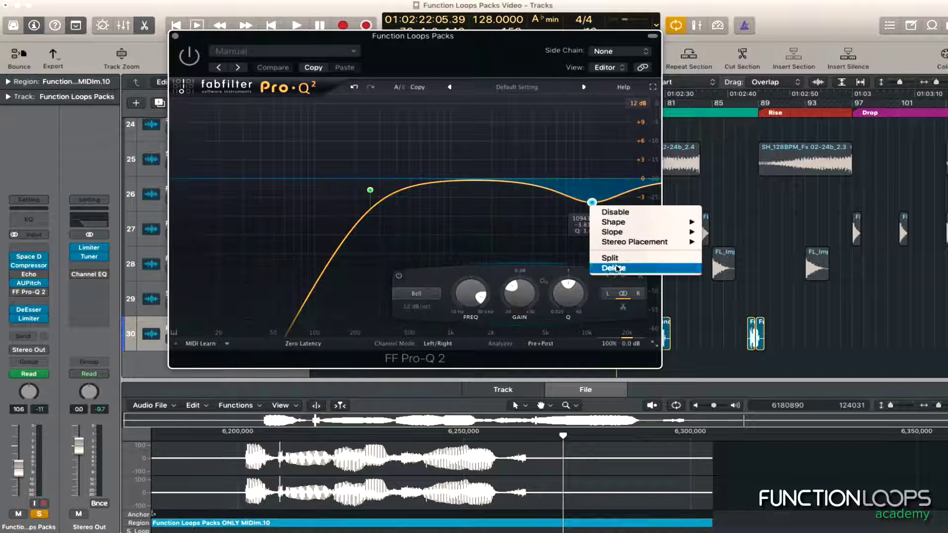
pyautogui.click(617, 267)
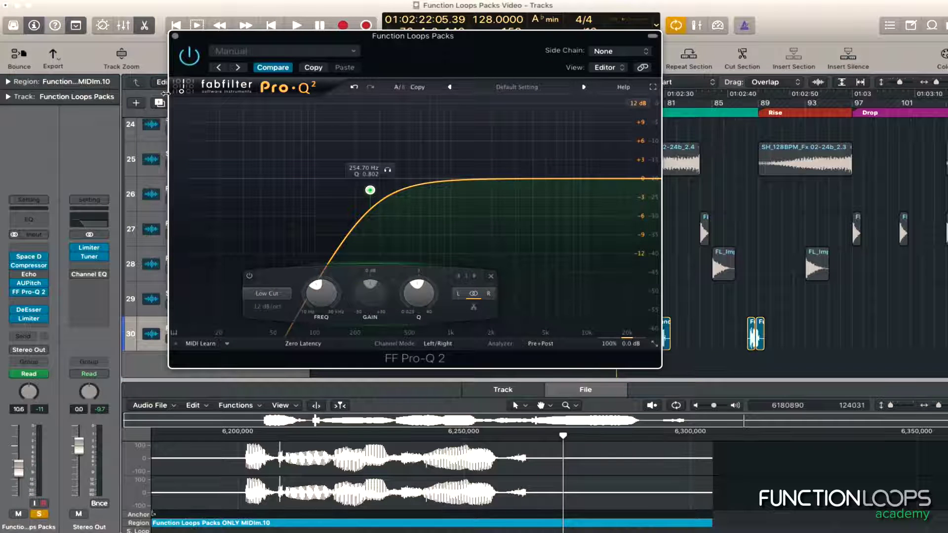
pyautogui.press('space')
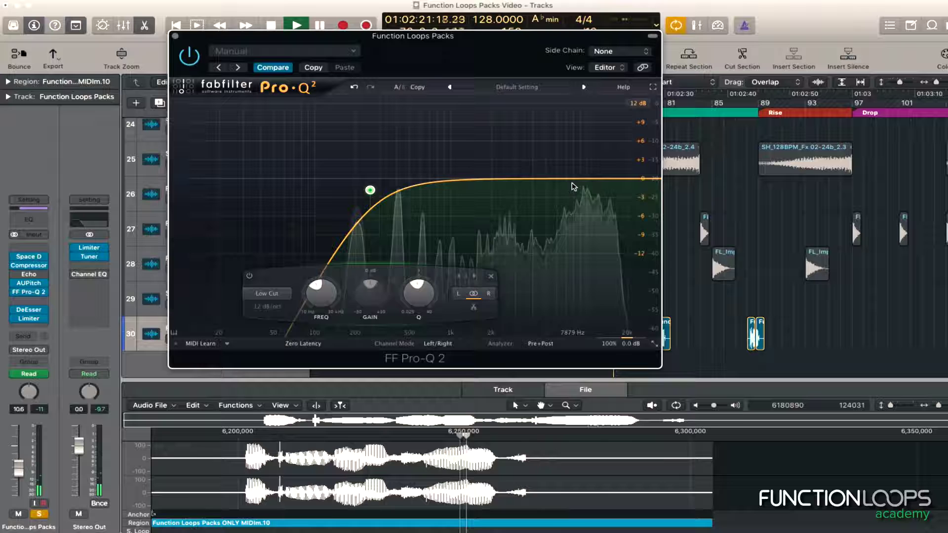
pyautogui.moveTo(370, 190); pyautogui.dragTo(335, 190)
pyautogui.press('space')
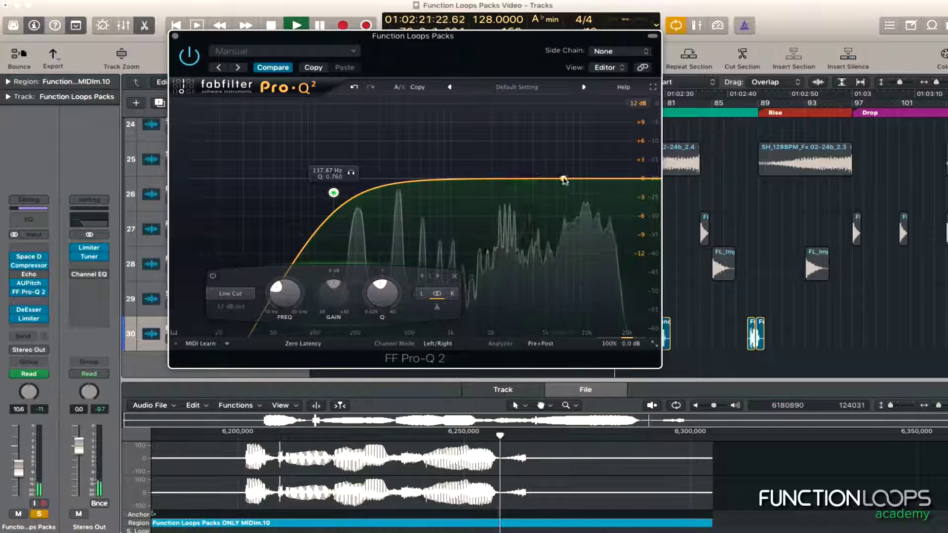
# - Add a bell band near 2.9 kHz in Pro-Q 2 and unsolo the Function Loops Packs track to hear the full mix
pyautogui.click(513, 178)
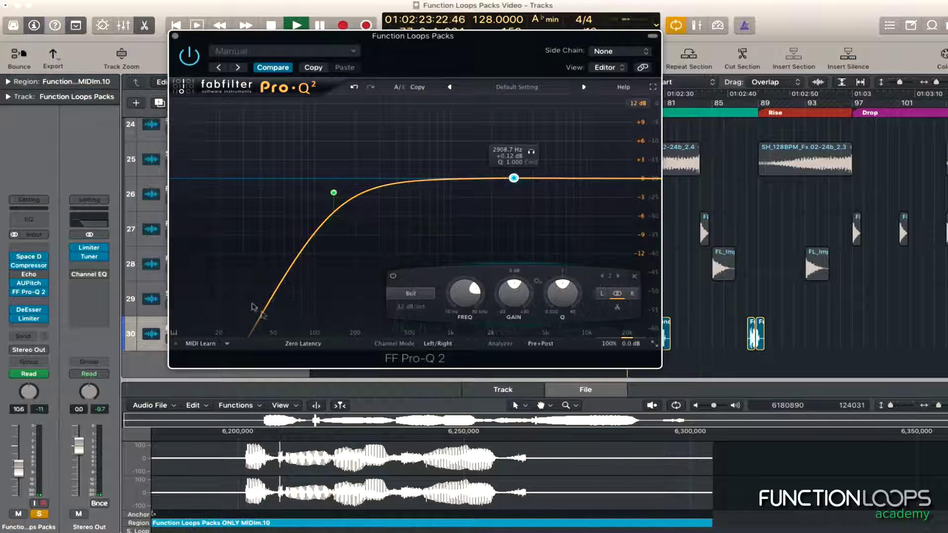
pyautogui.click(39, 515)
pyautogui.press('space')
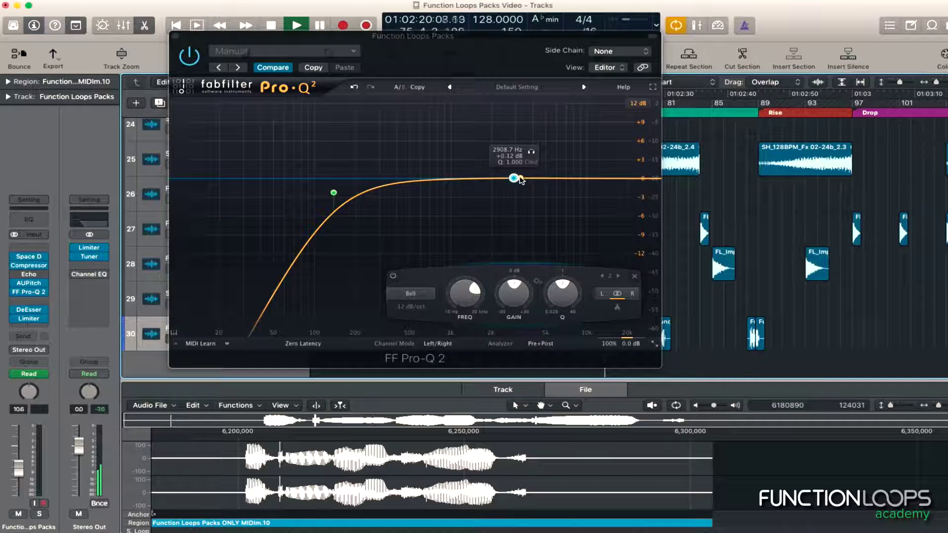
# - Try a bell boost of about 3.7 dB near 17 kHz and a high cut near 30 kHz, deleting each band
pyautogui.moveTo(521, 180); pyautogui.dragTo(619, 157)
pyautogui.rightClick(619, 156)
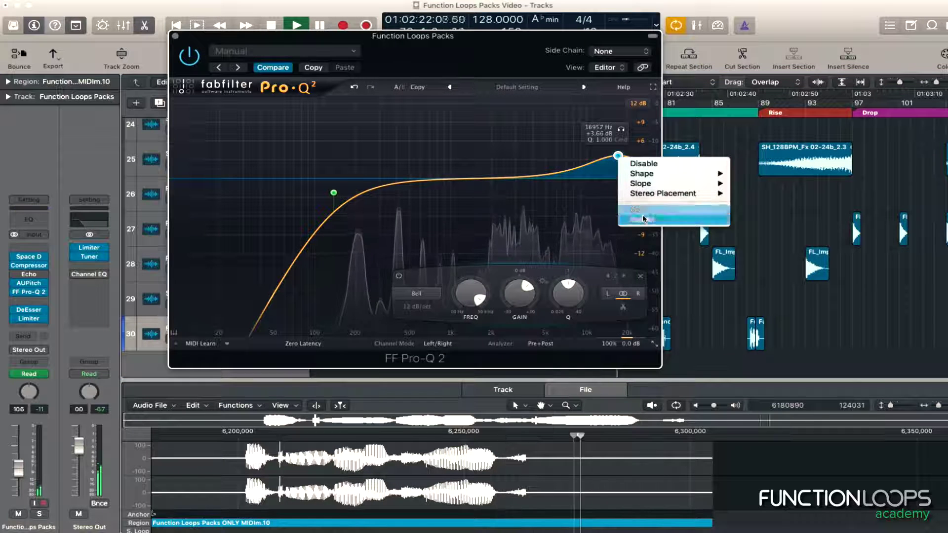
pyautogui.click(644, 219)
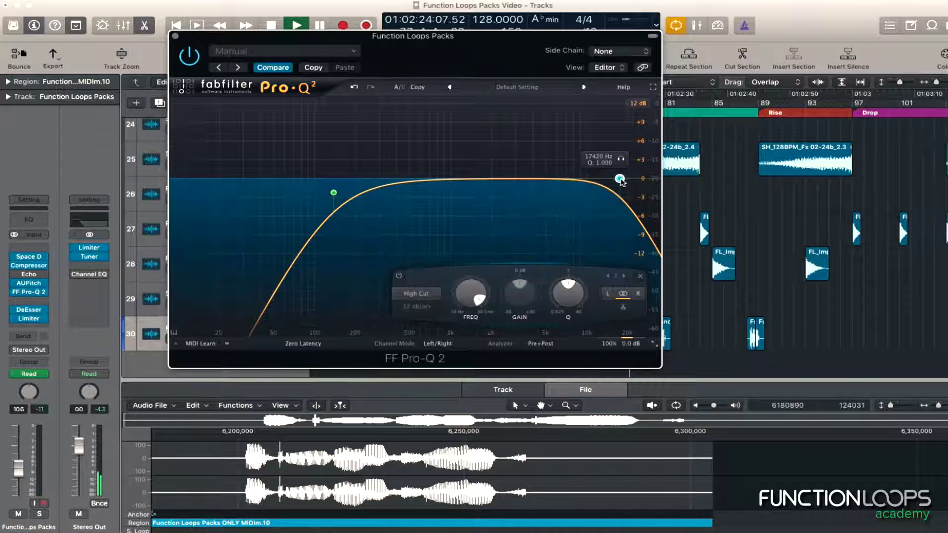
pyautogui.moveTo(621, 181); pyautogui.dragTo(625, 206)
pyautogui.rightClick(640, 181)
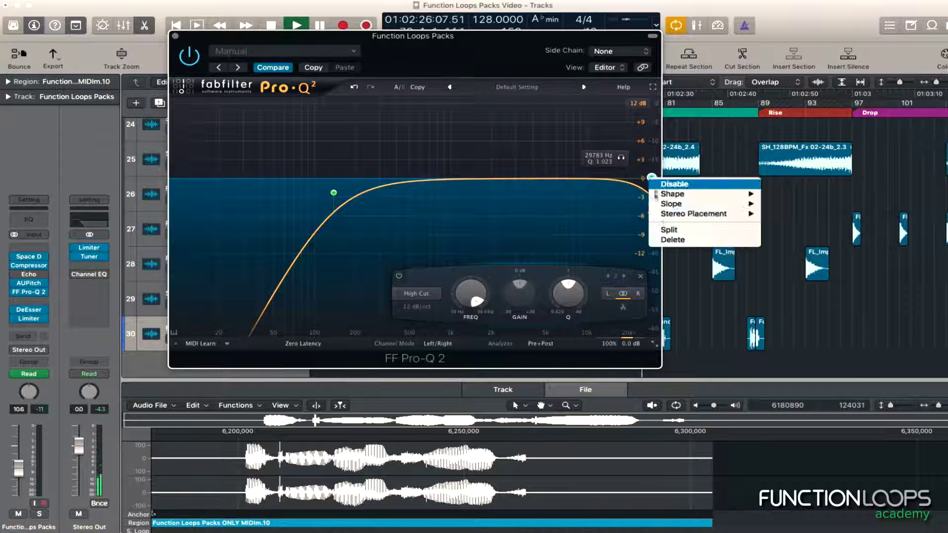
pyautogui.click(657, 239)
# - Try a high cut near 15.9 kHz, moving it to 30 kHz with a Q of about 3.6
pyautogui.click(614, 178)
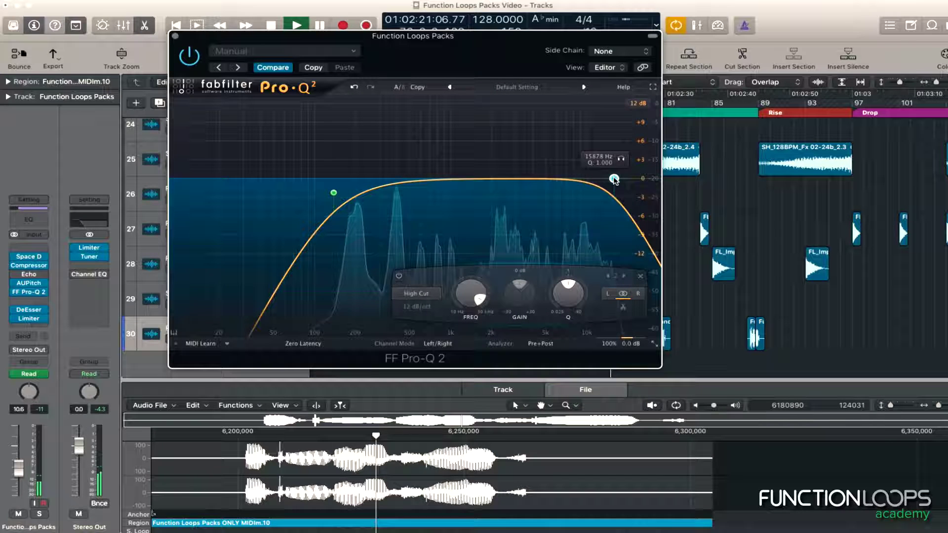
pyautogui.rightClick(614, 179)
pyautogui.moveTo(615, 178); pyautogui.dragTo(675, 114)
pyautogui.rightClick(653, 114)
pyautogui.click(677, 191)
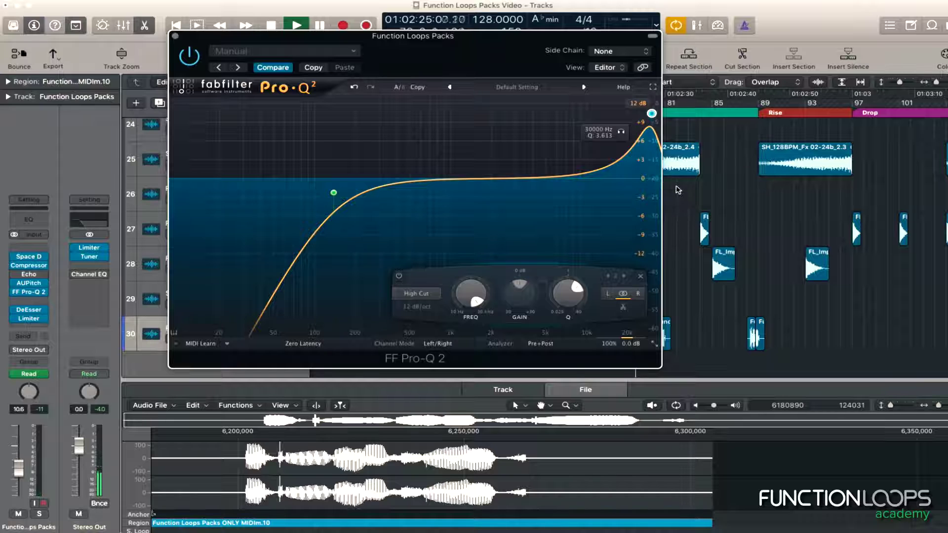
pyautogui.click(653, 115)
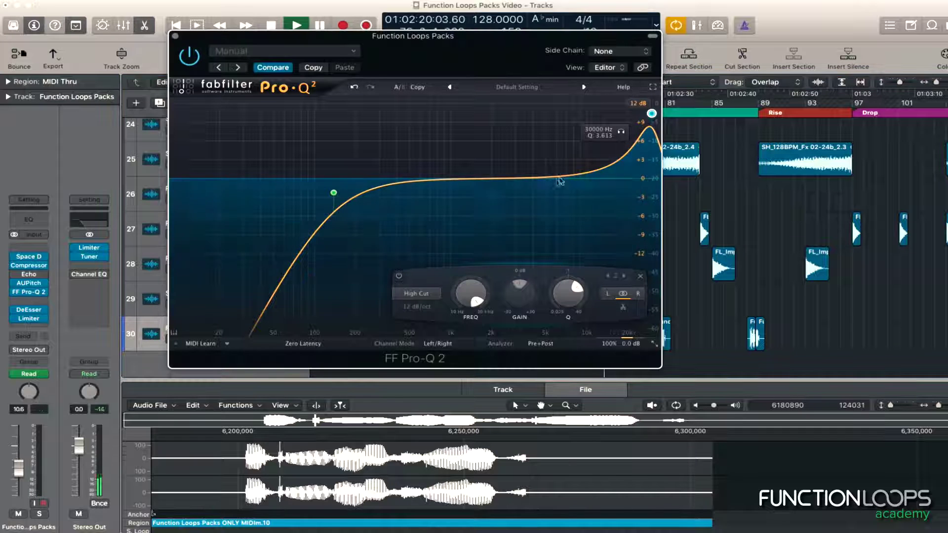
# - Replace the high cut with a high shelf of about +10.9 dB near 14.8 kHz, and raise the track volume to -5.9 dB
pyautogui.rightClick(591, 173)
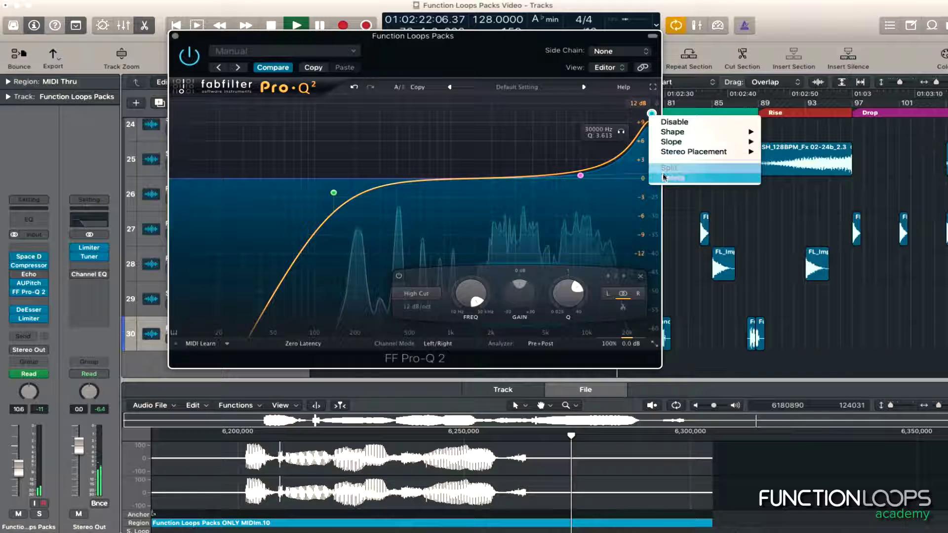
pyautogui.click(601, 178)
pyautogui.moveTo(581, 175); pyautogui.dragTo(577, 124)
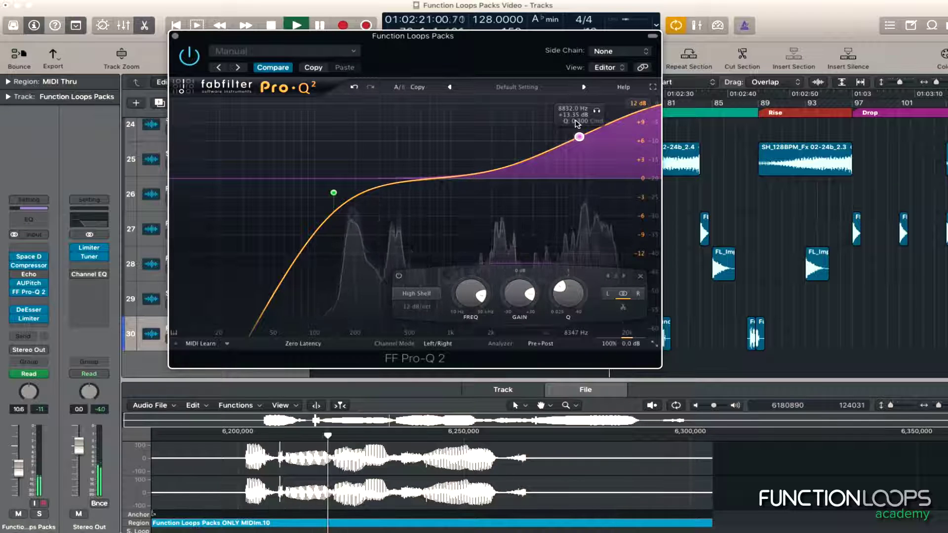
pyautogui.moveTo(18, 470); pyautogui.dragTo(20, 459)
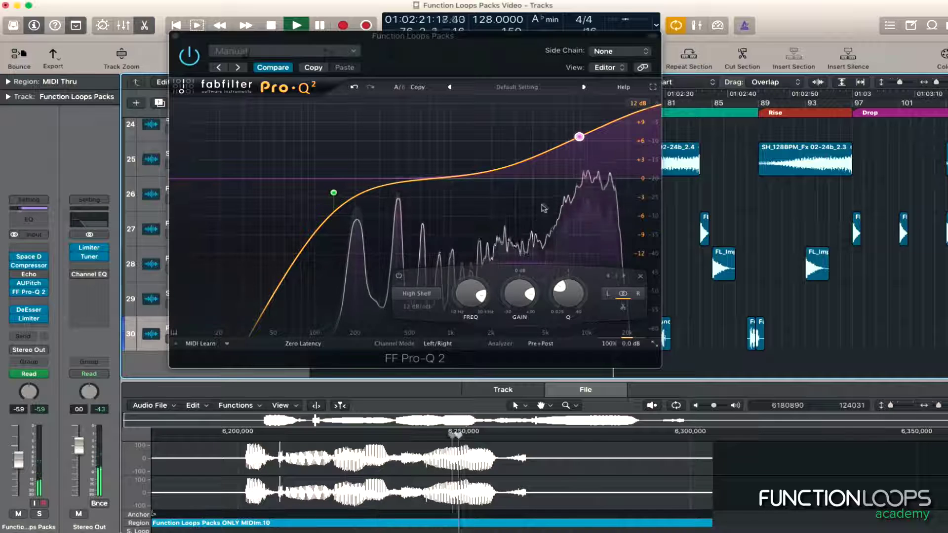
pyautogui.moveTo(580, 136); pyautogui.dragTo(612, 145)
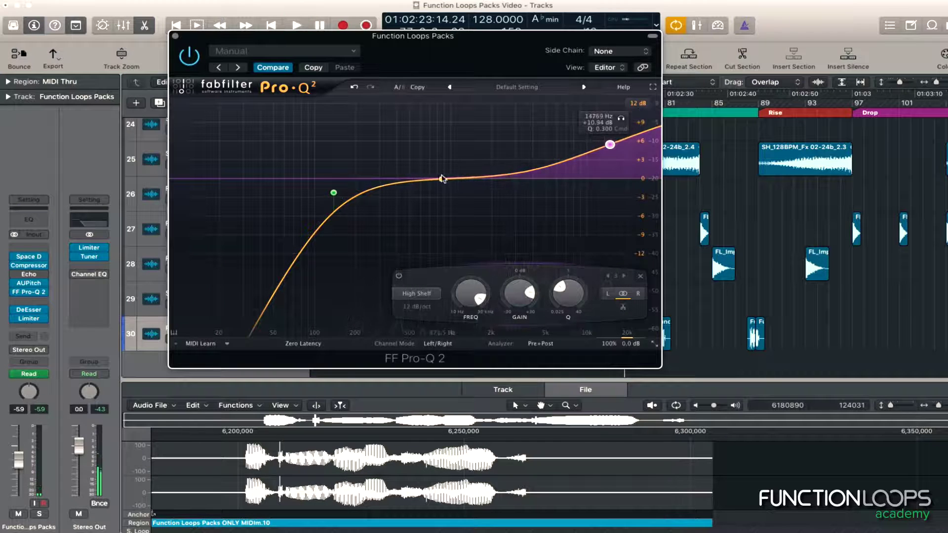
# - Add a narrow bell cut of about -3.6 dB near 1.9 kHz with a Q of 40
pyautogui.click(445, 178)
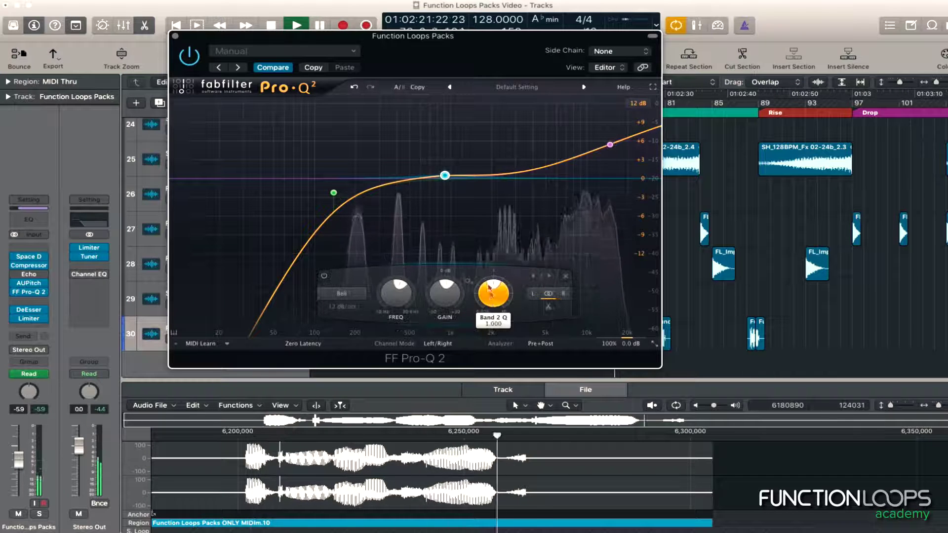
pyautogui.moveTo(442, 297); pyautogui.dragTo(440, 247)
pyautogui.moveTo(401, 296); pyautogui.dragTo(439, 344)
# - Add a bell band at about 736 Hz with Q 40 and +30 dB gain, and solo the track to hear it
pyautogui.click(433, 181)
pyautogui.moveTo(479, 295); pyautogui.dragTo(481, 217)
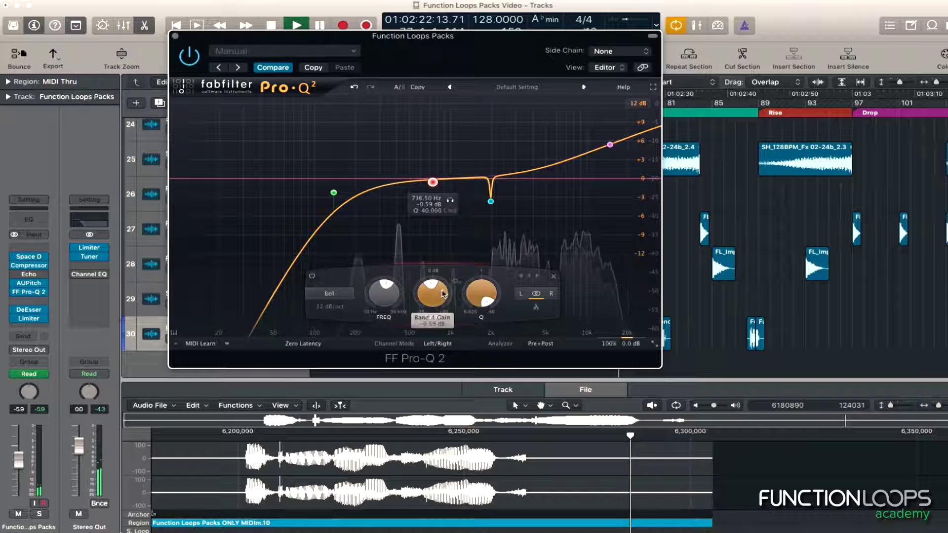
pyautogui.moveTo(439, 296); pyautogui.dragTo(446, 136)
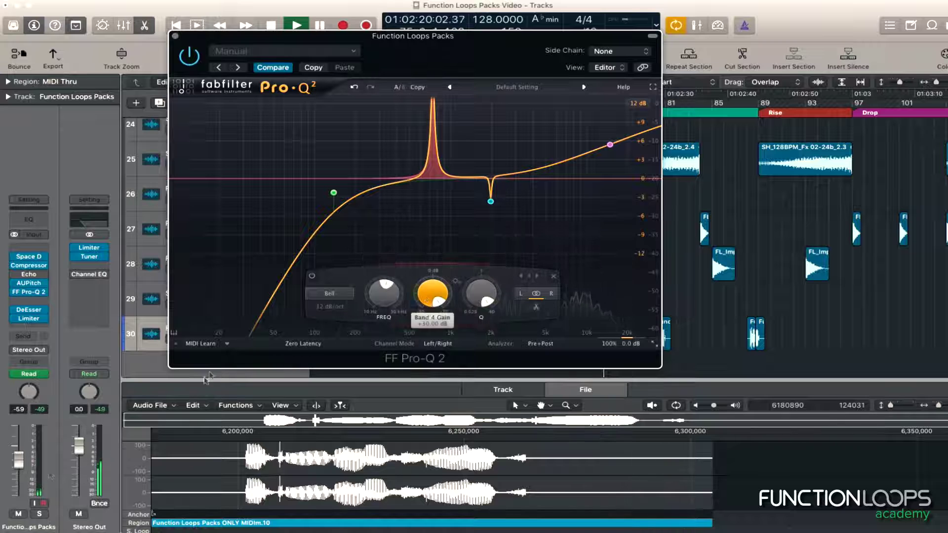
pyautogui.click(39, 514)
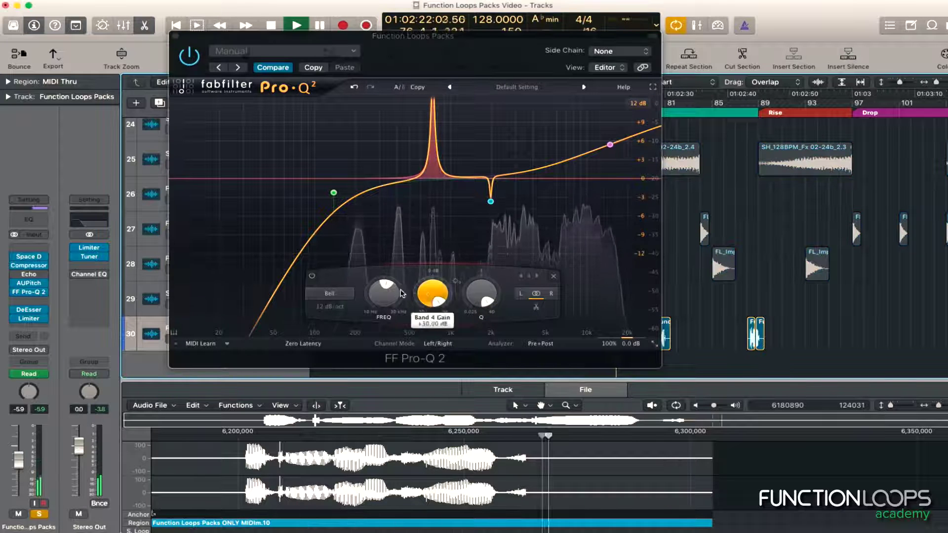
# - Reduce the 736 Hz bell's gain to about +2.7 dB and widen its Q to about 0.85
pyautogui.moveTo(444, 285); pyautogui.dragTo(423, 335)
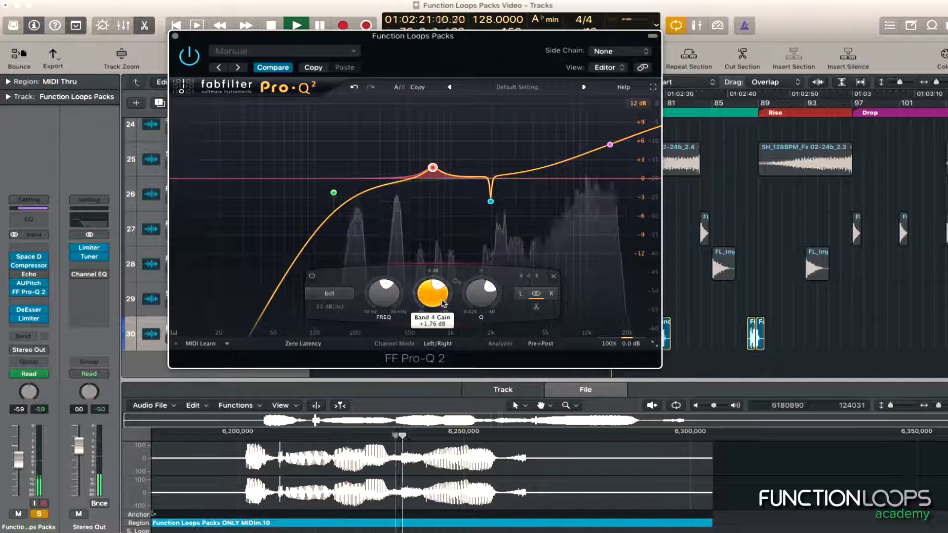
pyautogui.moveTo(434, 295); pyautogui.dragTo(436, 320)
pyautogui.press('space')
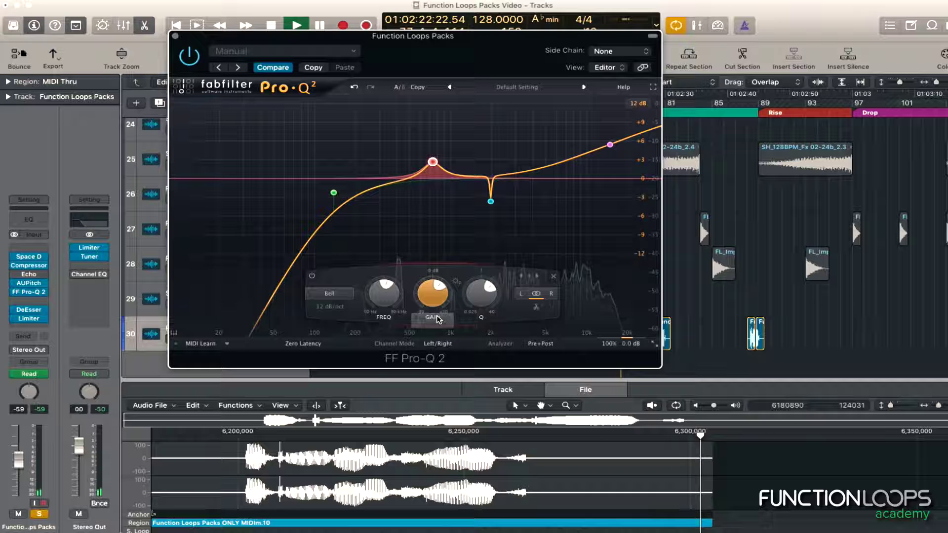
pyautogui.moveTo(480, 294); pyautogui.dragTo(479, 288)
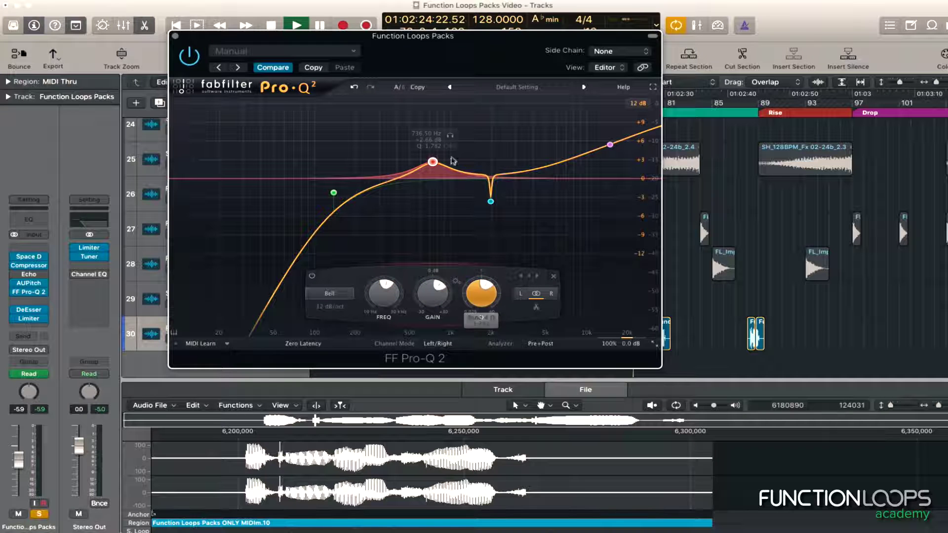
pyautogui.moveTo(479, 296); pyautogui.dragTo(478, 315)
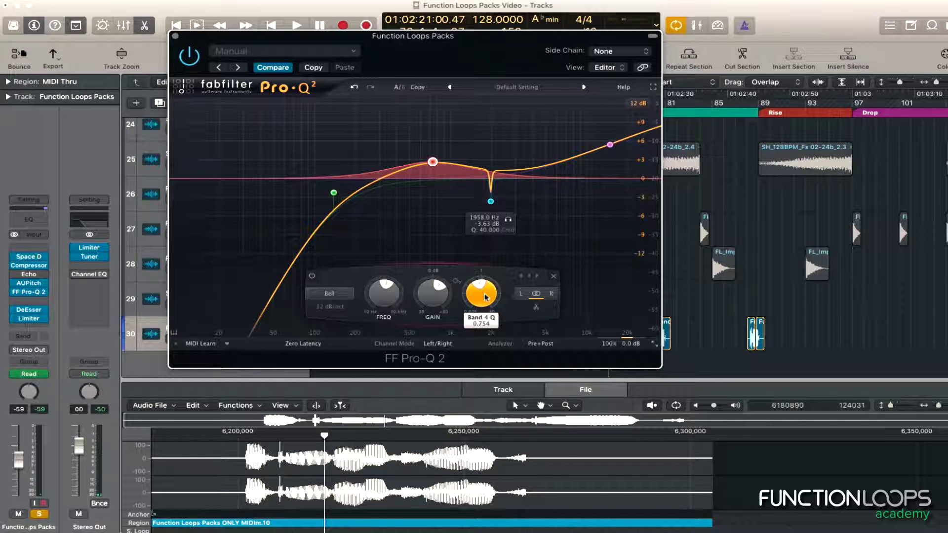
pyautogui.moveTo(485, 298); pyautogui.dragTo(489, 260)
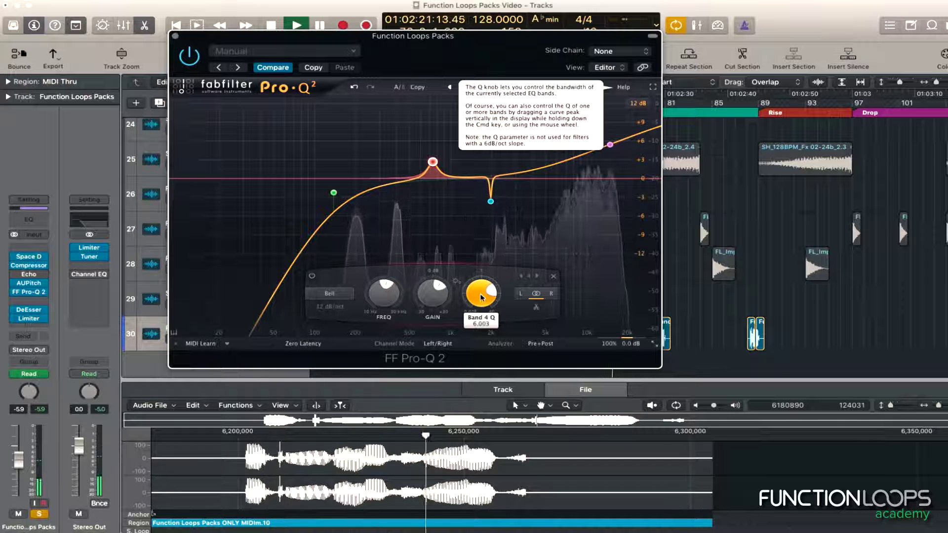
pyautogui.moveTo(482, 300); pyautogui.dragTo(482, 334)
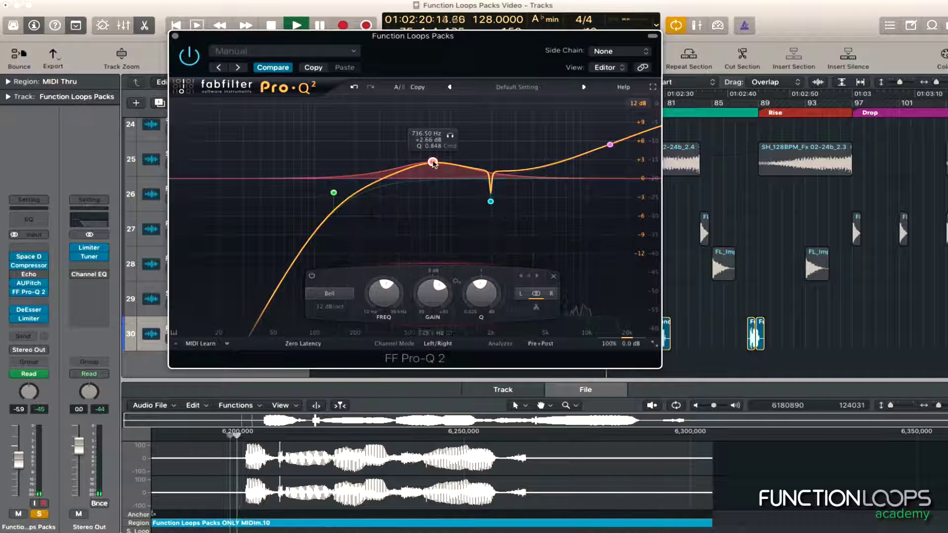
# - Unsolo the track and, with the full mix playing, set the midrange bell to about +1.65 dB near 742 Hz
pyautogui.click(43, 505)
pyautogui.click(563, 179)
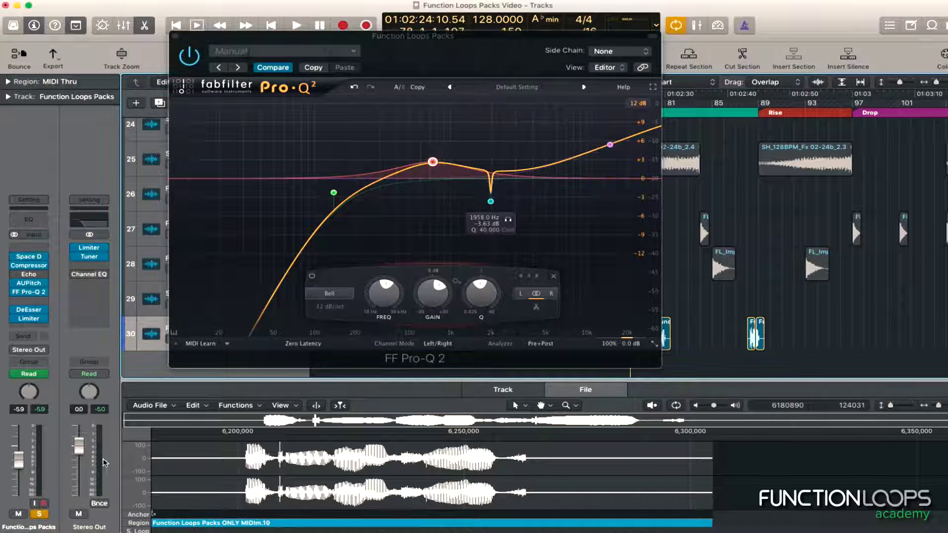
pyautogui.click(43, 516)
pyautogui.press('space')
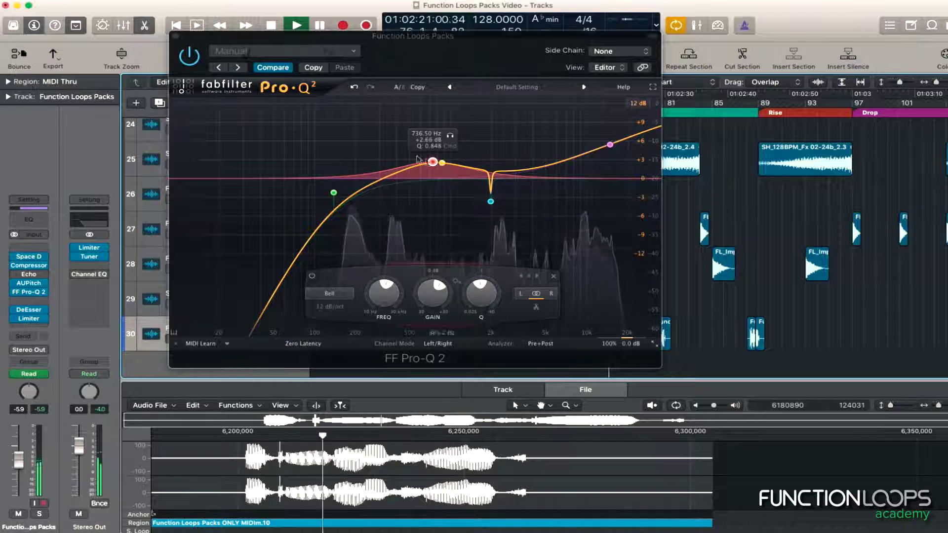
pyautogui.moveTo(434, 161)
pyautogui.mouseDown()
pyautogui.moveTo(519, 153)
pyautogui.moveTo(434, 169)
pyautogui.mouseUp()
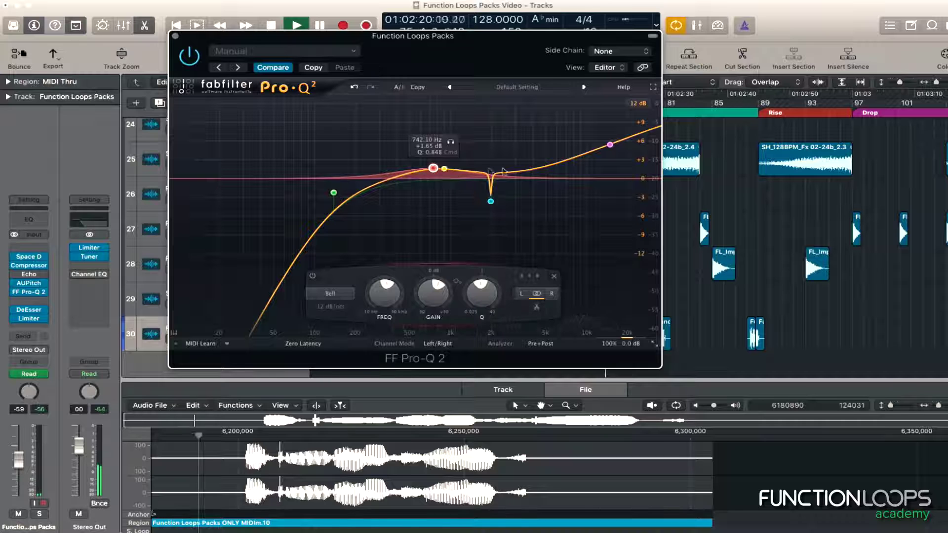
# - Add a bell band with Q 40 and +30 dB gain, and sweep it down to about 440 Hz during playback
pyautogui.click(457, 167)
pyautogui.moveTo(505, 293); pyautogui.dragTo(516, 197)
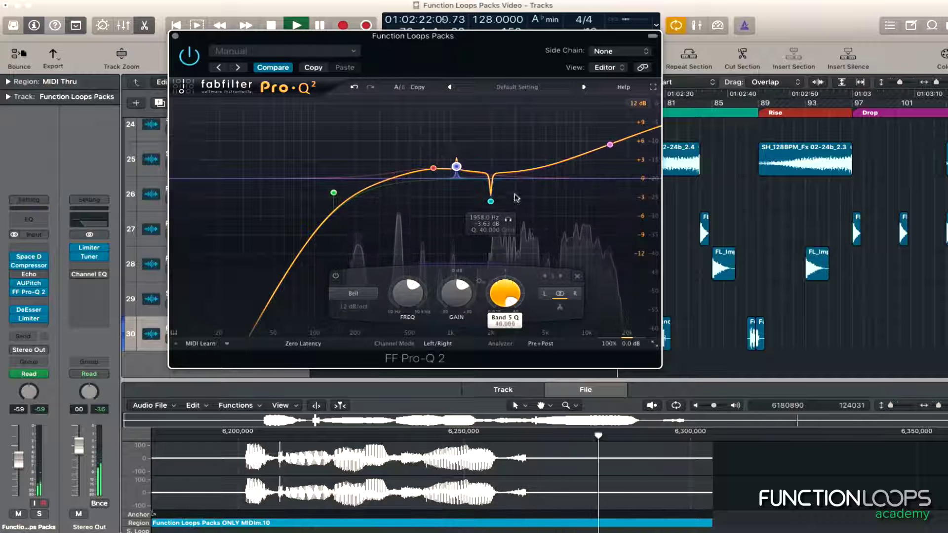
pyautogui.moveTo(452, 295); pyautogui.dragTo(437, 168)
pyautogui.press('space')
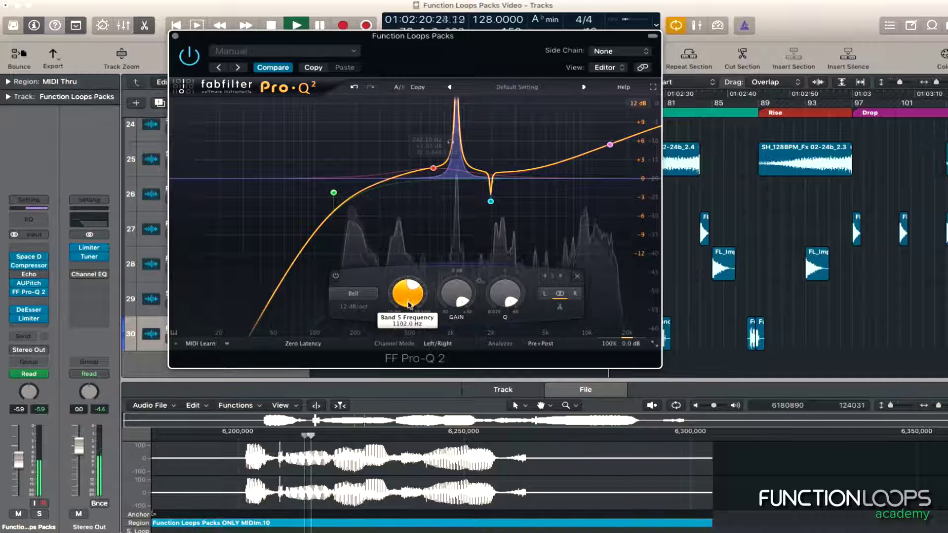
pyautogui.moveTo(406, 301); pyautogui.dragTo(416, 317)
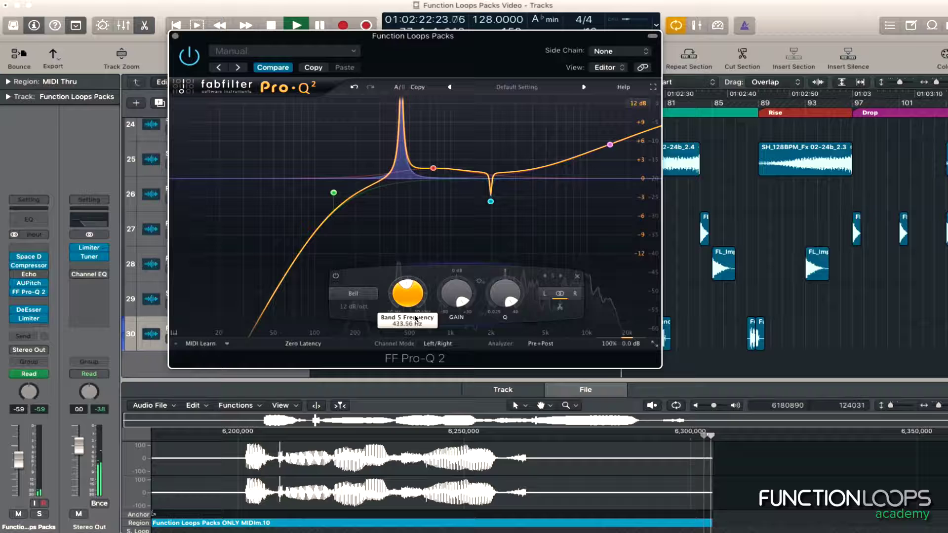
pyautogui.moveTo(415, 319); pyautogui.dragTo(415, 316)
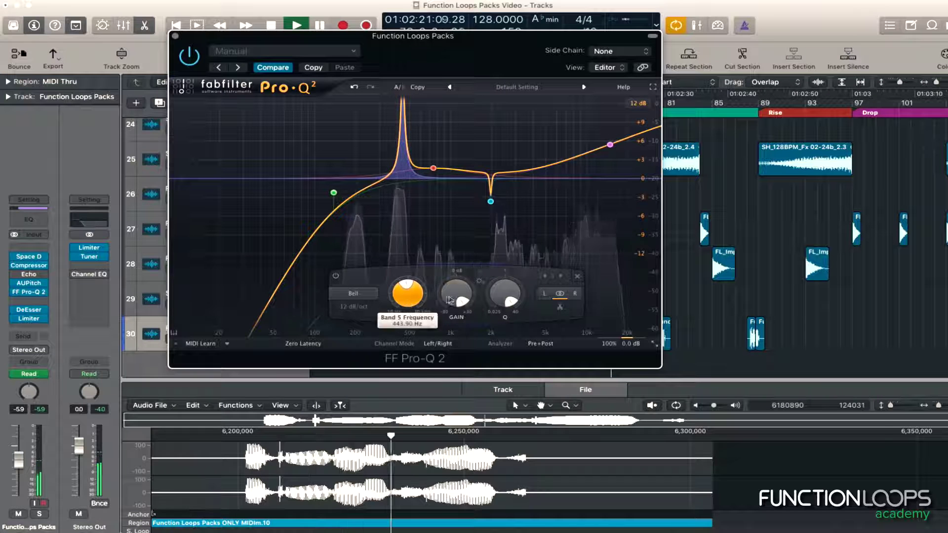
# - Turn the boosted bell into a narrow cut of about -4.4 dB near 428 Hz, close the EQ and stop playback
pyautogui.moveTo(457, 292); pyautogui.dragTo(455, 364)
pyautogui.moveTo(508, 290); pyautogui.dragTo(508, 300)
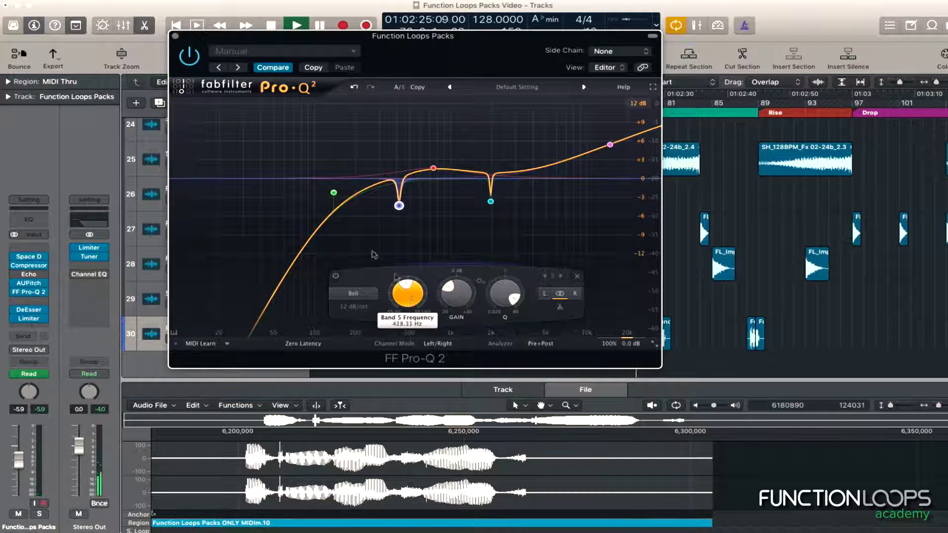
pyautogui.press('super+w')
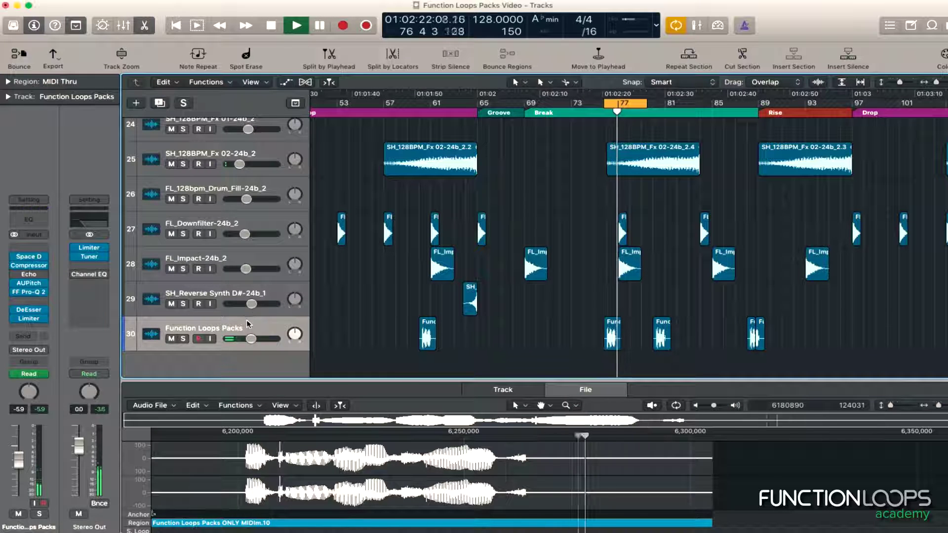
pyautogui.press('space')
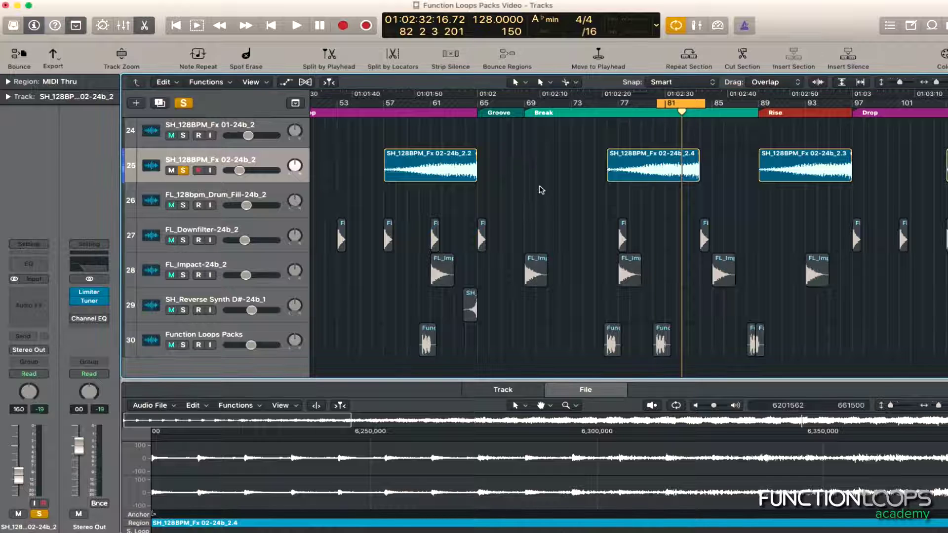
# - Insert a stereo Limiter on the soloed SH_128BPM_Fx 02-24b_2 track, audition it, and close its window
pyautogui.press('space')
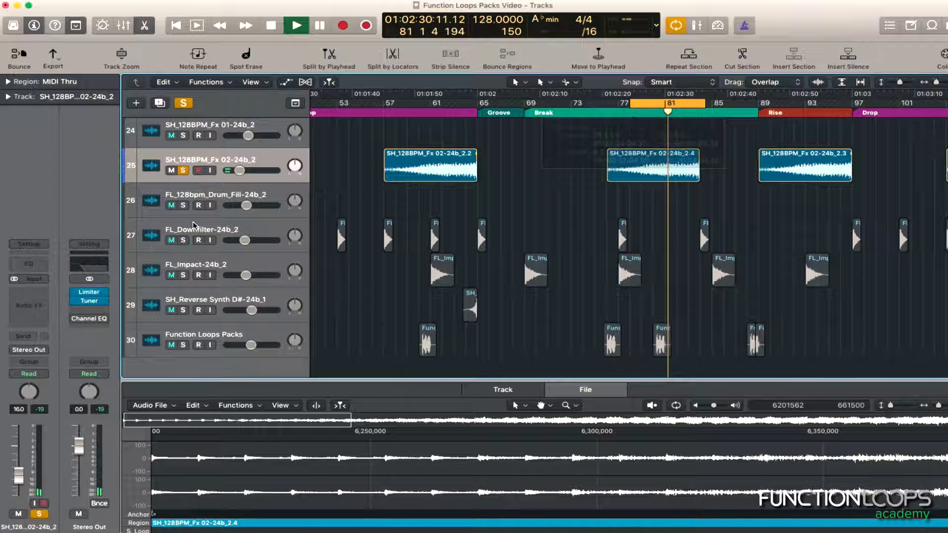
pyautogui.click(89, 292)
pyautogui.moveTo(99, 322)
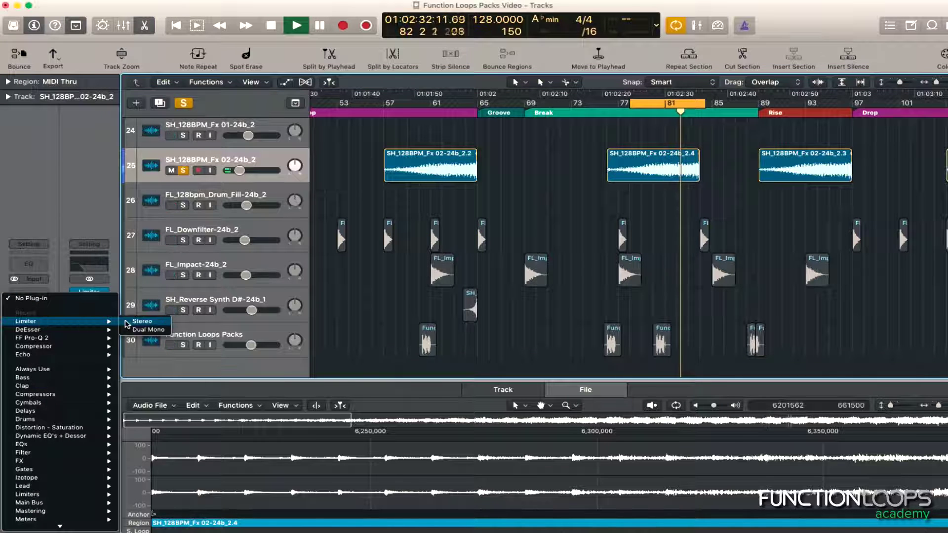
pyautogui.click(139, 321)
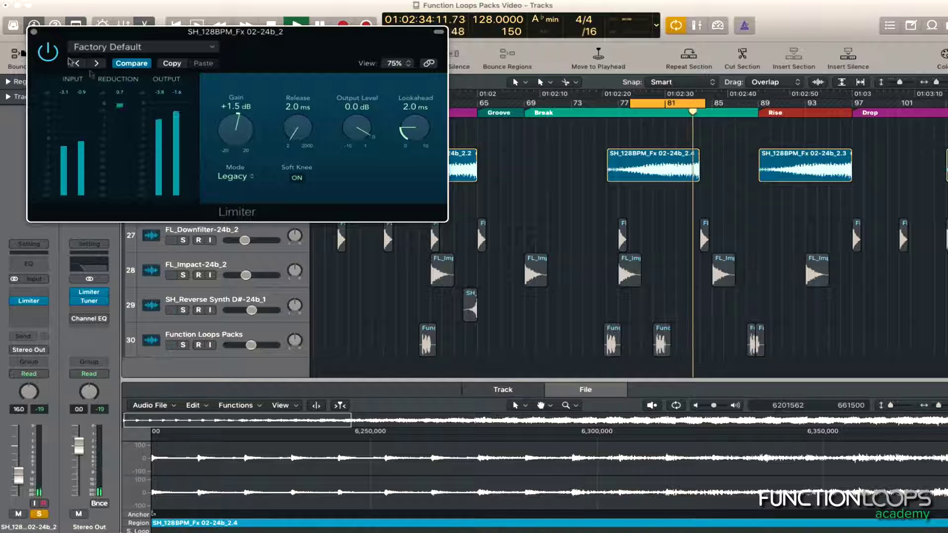
pyautogui.press('space')
pyautogui.click(34, 31)
# - Insert a Compressor before the Limiter on the SH_128BPM_Fx 02-24b_2 track, load its "my kick" preset and play the track
pyautogui.click(37, 295)
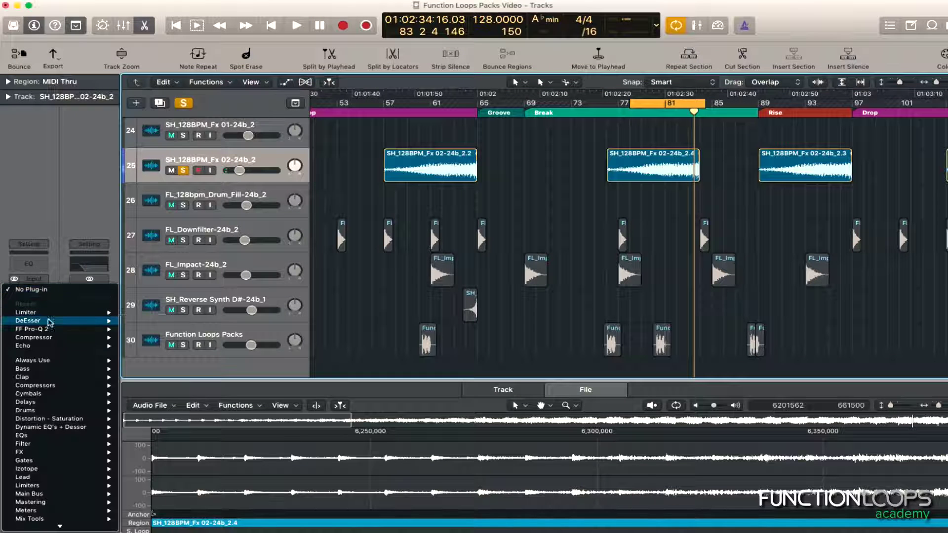
pyautogui.moveTo(101, 337)
pyautogui.click(157, 338)
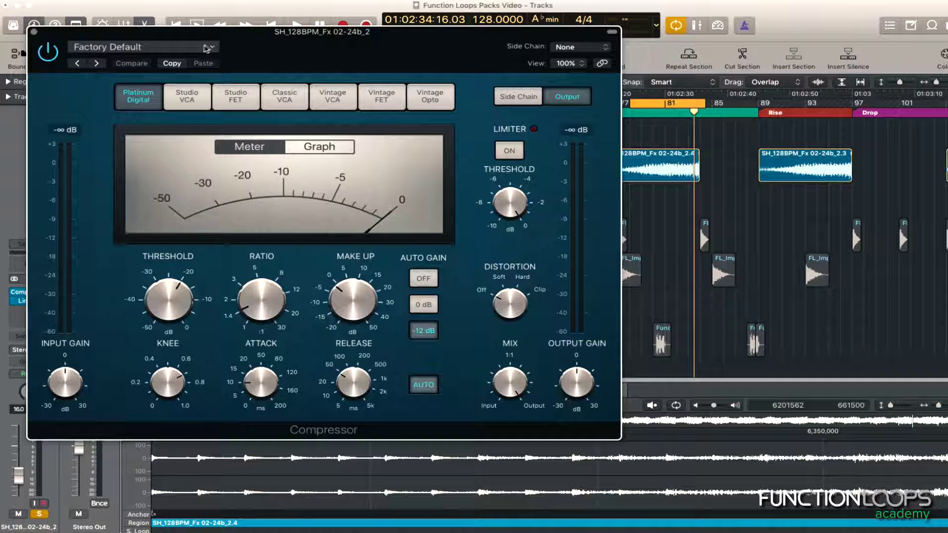
pyautogui.click(134, 46)
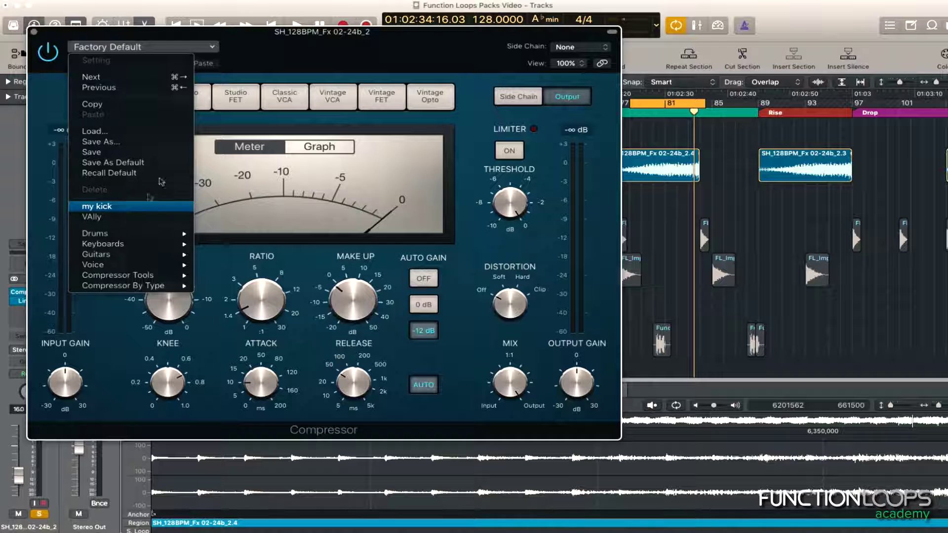
pyautogui.click(138, 208)
pyautogui.press('space')
pyautogui.moveTo(401, 39); pyautogui.dragTo(463, 37)
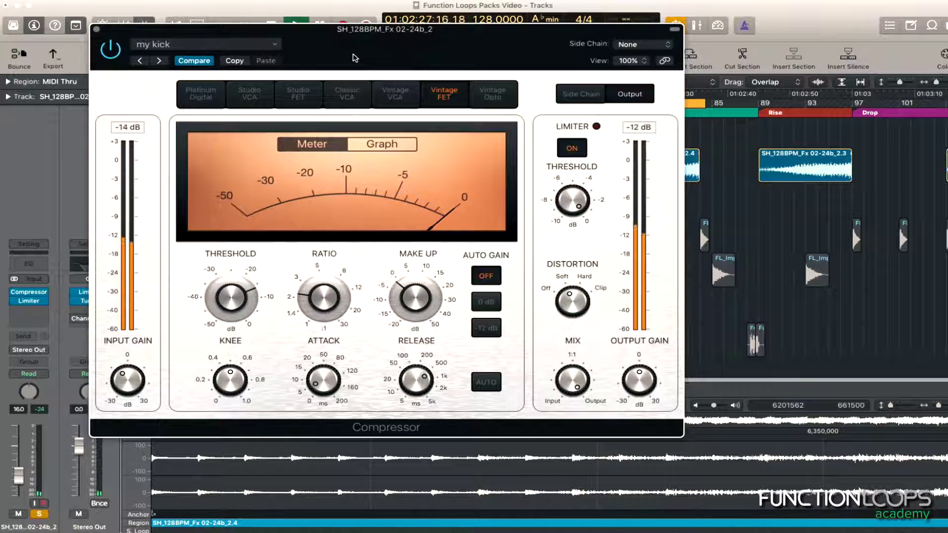
# - Open the compressor's list of presets
pyautogui.click(237, 44)
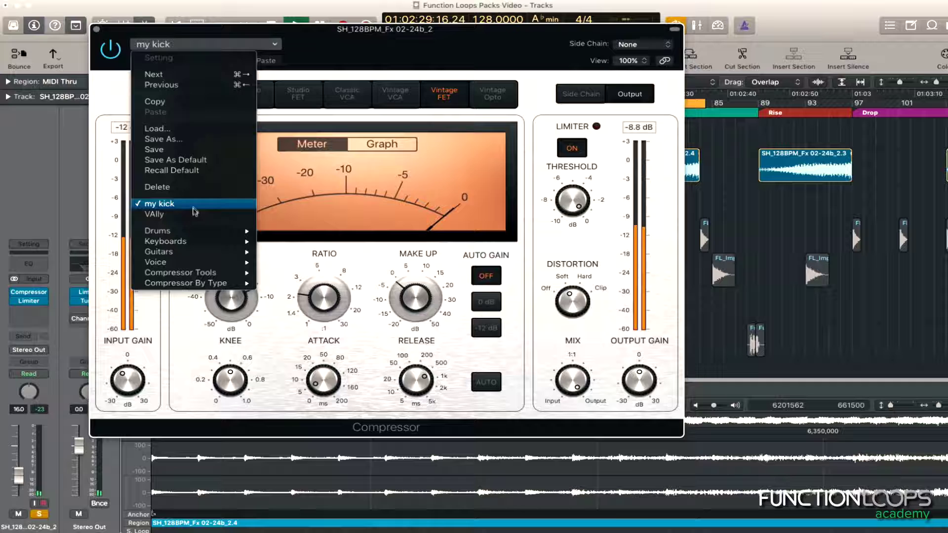
# - Load the VAlly preset into the compressor on the SH_128BPM_Fx 02-24b_2 track, then close the plug-in
pyautogui.click(148, 214)
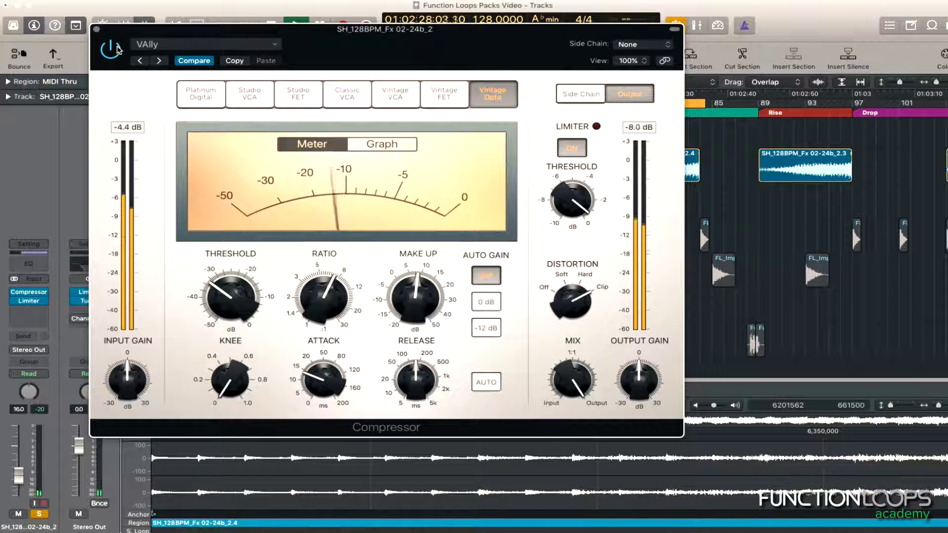
pyautogui.click(96, 30)
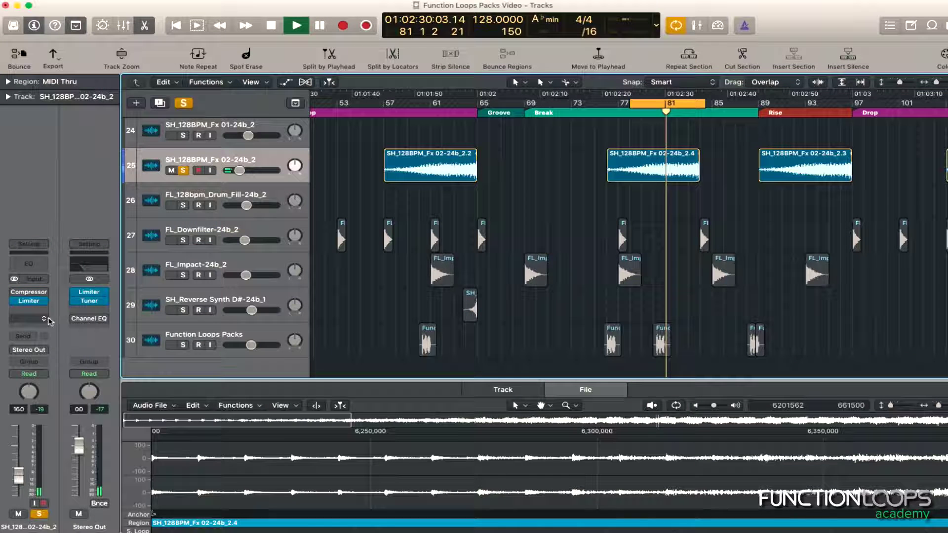
# - Replace the compressor on the SH_128BPM_Fx 02-24b_2 track with FF Pro-Q 2 and open its editor
pyautogui.click(29, 292)
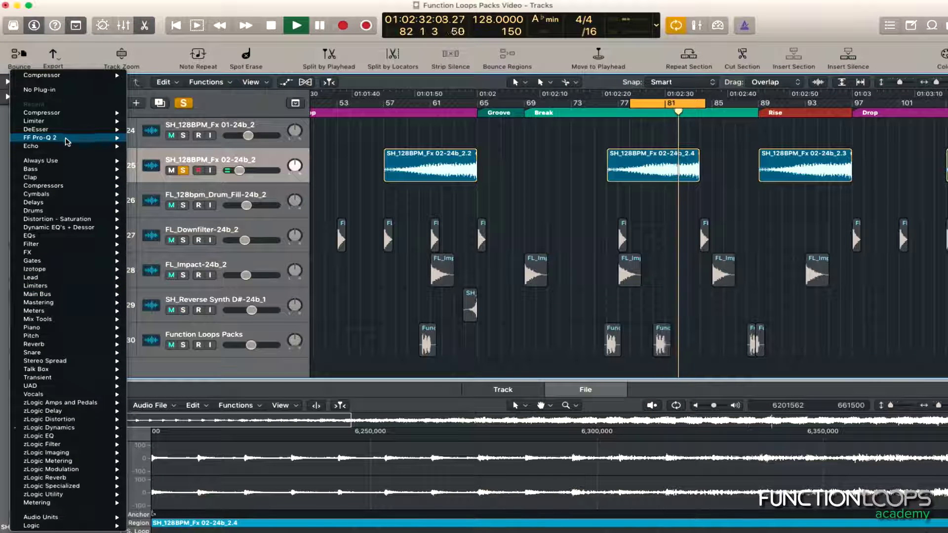
pyautogui.moveTo(66, 138)
pyautogui.click(148, 137)
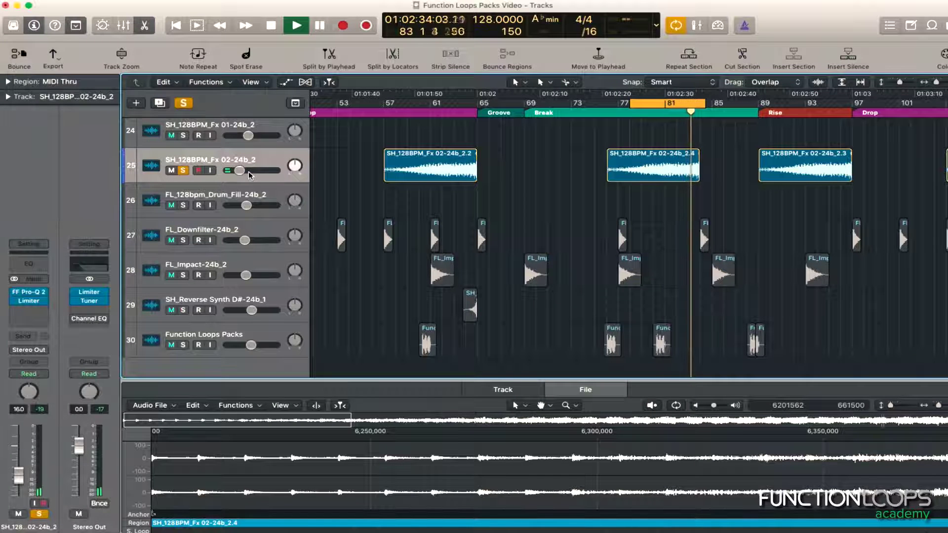
pyautogui.click(40, 292)
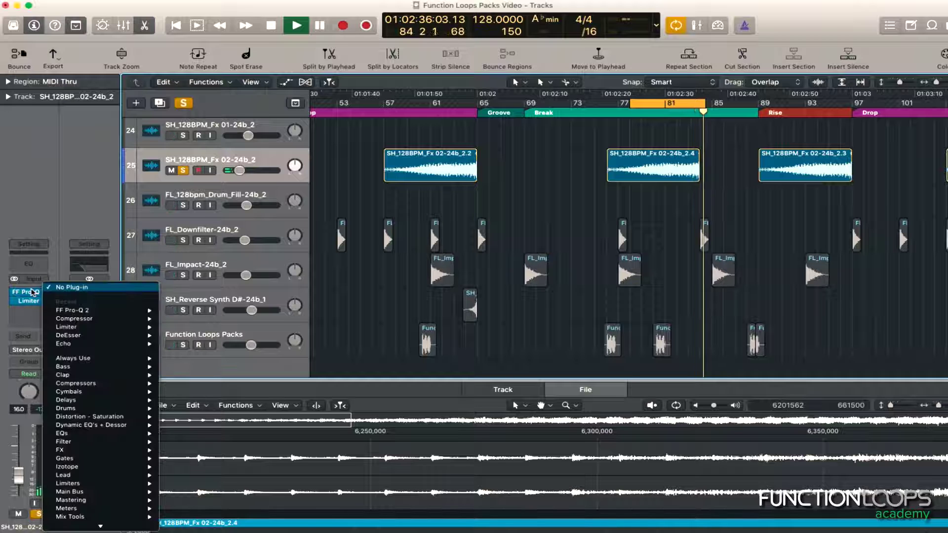
pyautogui.click(31, 292)
pyautogui.click(31, 292)
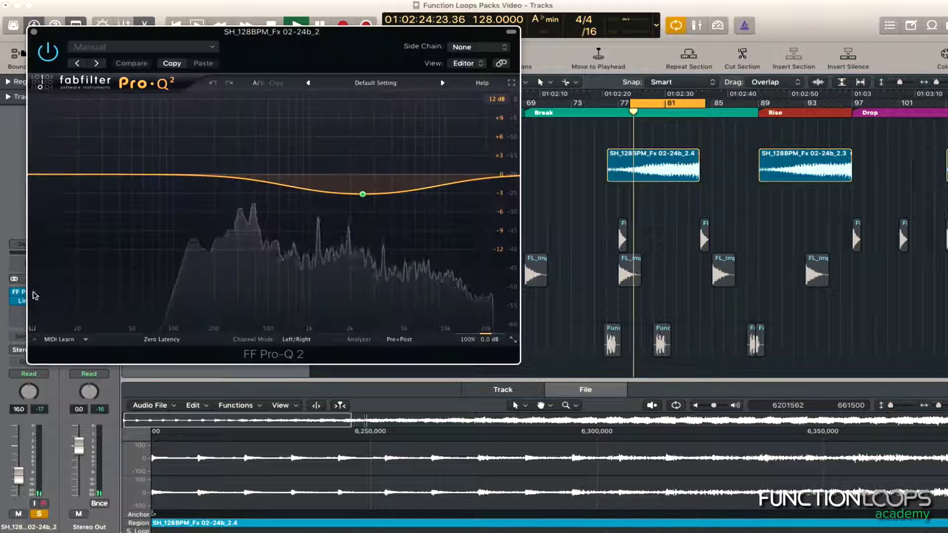
# - Replace the equalizer's default bell band with a low cut and a high cut at about 15.5 kHz
pyautogui.rightClick(363, 195)
pyautogui.click(392, 318)
pyautogui.moveTo(59, 173); pyautogui.dragTo(240, 178)
pyautogui.click(490, 175)
pyautogui.moveTo(490, 174); pyautogui.dragTo(472, 174)
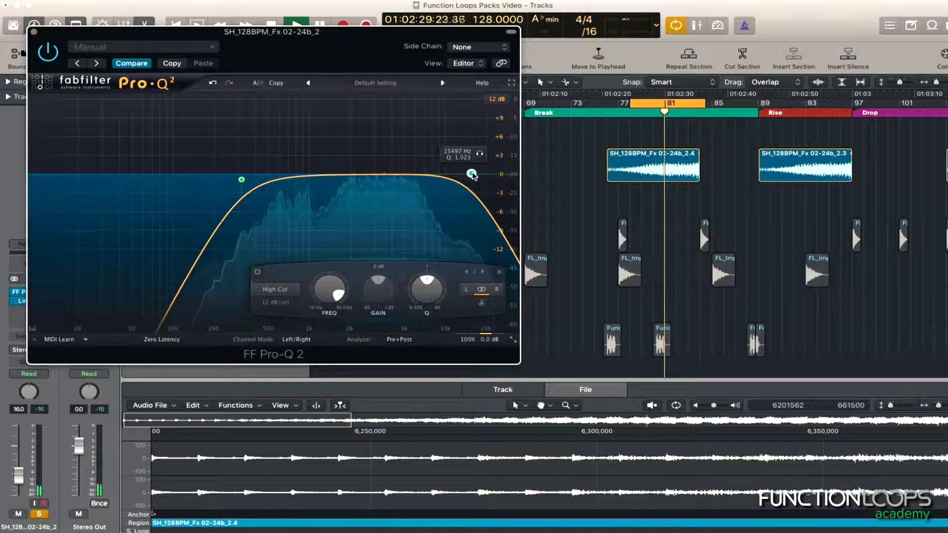
# - Add a bell cut of -1.34 dB at 4300.6 Hz with Q 40, plus a wider bell cut just above it, and close the equalizer
pyautogui.click(344, 172)
pyautogui.moveTo(399, 294); pyautogui.dragTo(398, 247)
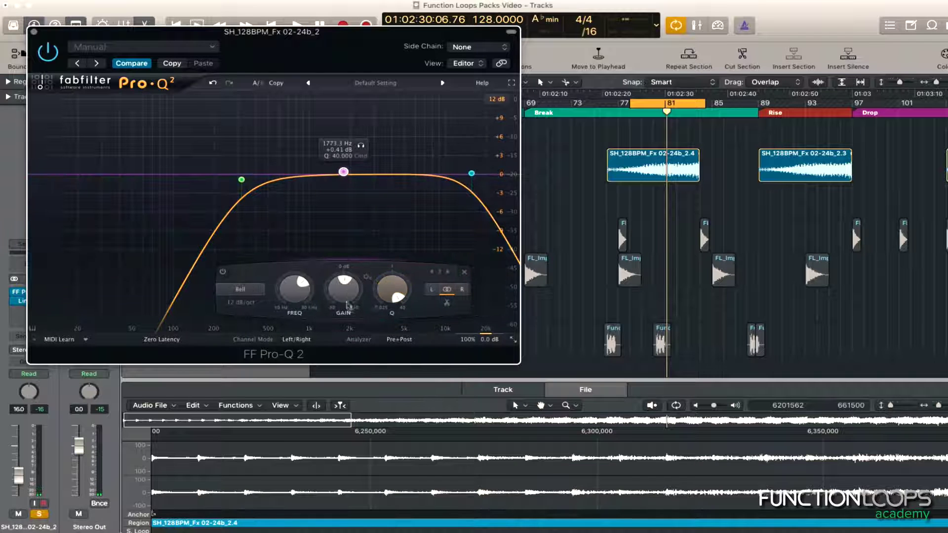
pyautogui.moveTo(346, 291); pyautogui.dragTo(346, 244)
pyautogui.press('space')
pyautogui.moveTo(301, 296)
pyautogui.mouseDown()
pyautogui.moveTo(288, 285)
pyautogui.moveTo(289, 301)
pyautogui.mouseUp()
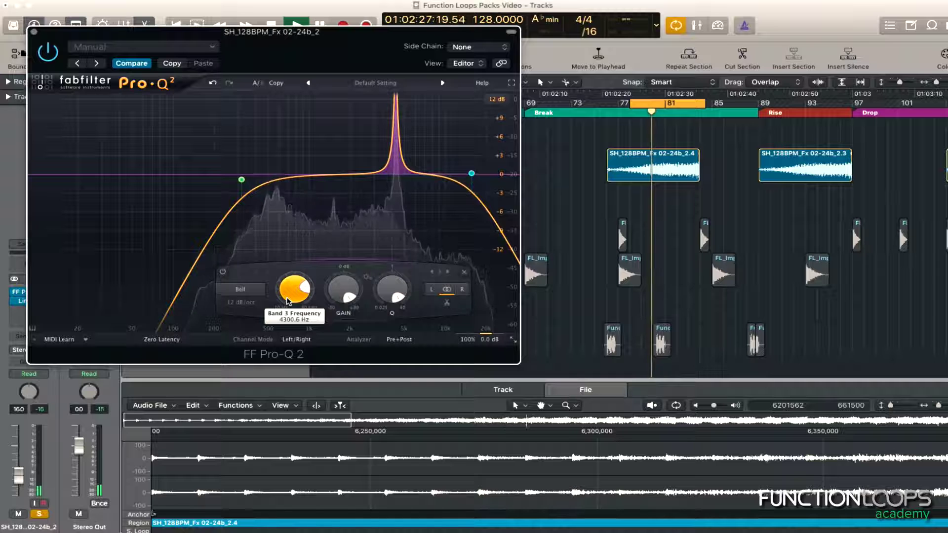
pyautogui.moveTo(343, 291); pyautogui.dragTo(330, 358)
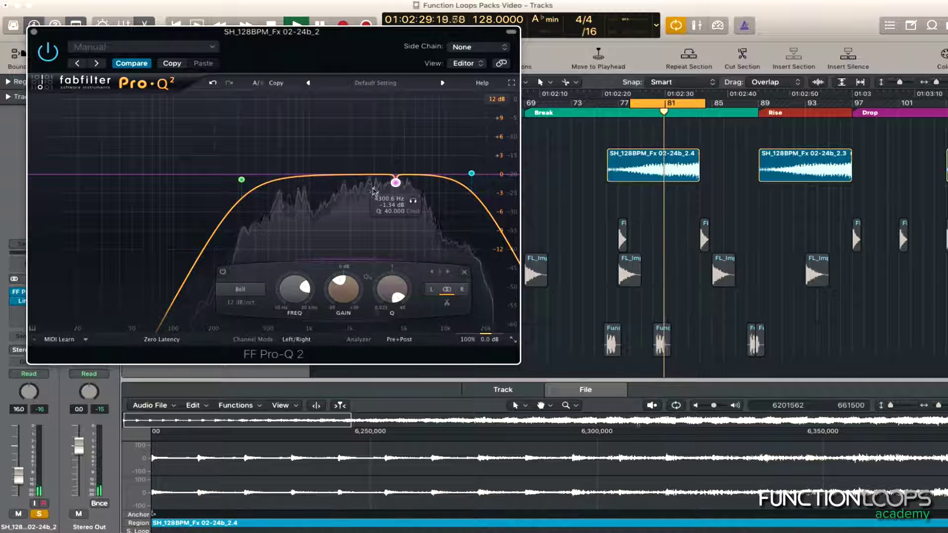
pyautogui.moveTo(393, 176)
pyautogui.mouseDown()
pyautogui.moveTo(402, 141)
pyautogui.moveTo(400, 194)
pyautogui.moveTo(402, 187)
pyautogui.mouseUp()
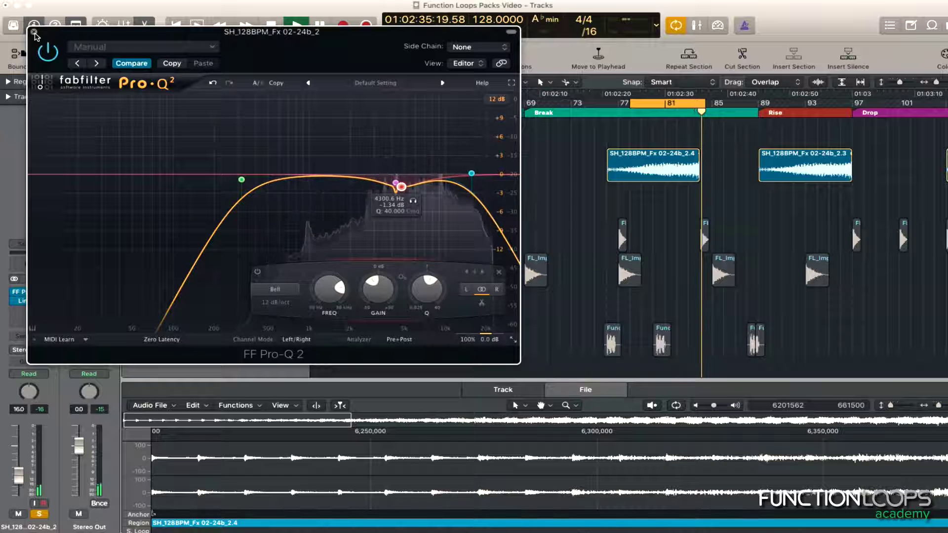
pyautogui.click(34, 31)
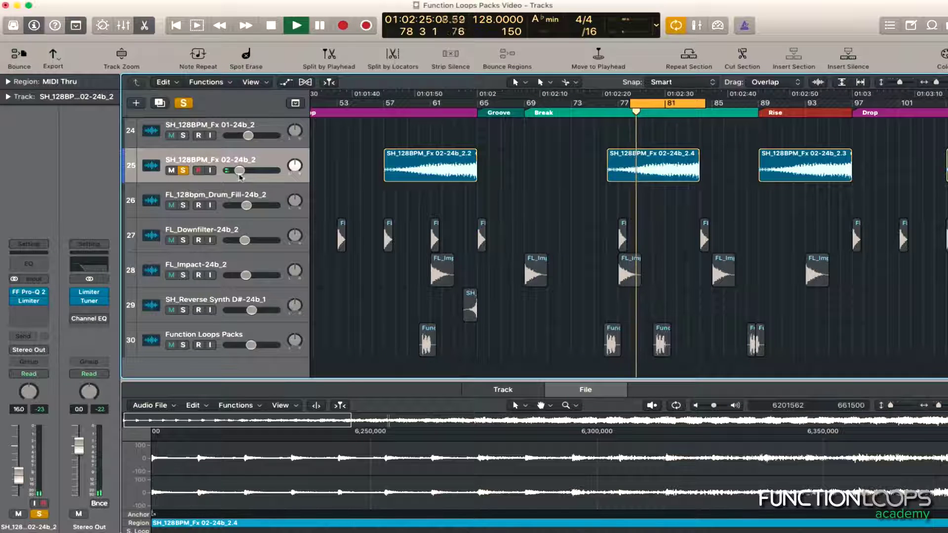
# - Take the SH_128BPM_Fx 02-24b_2 track out of solo and set its volume to -15.2 dB
pyautogui.press('s')
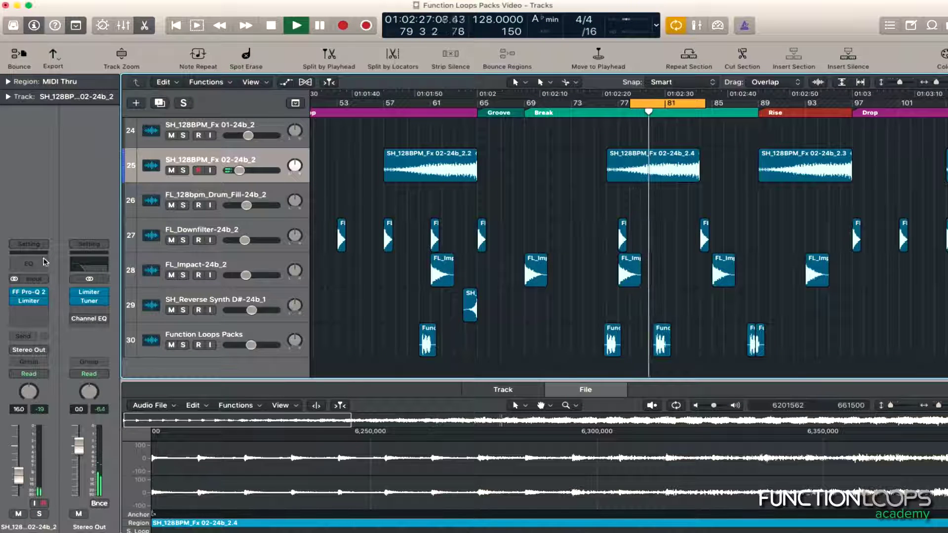
pyautogui.moveTo(239, 171); pyautogui.dragTo(241, 170)
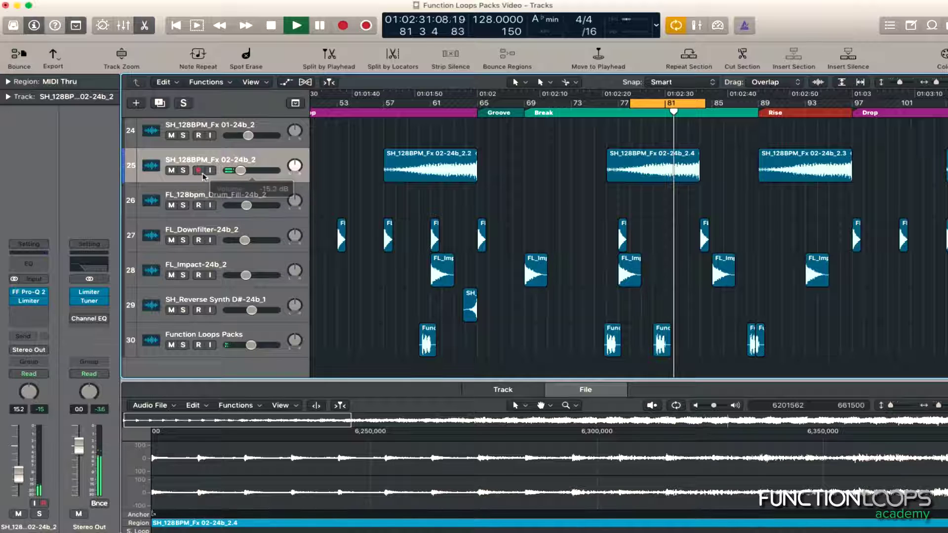
pyautogui.click(183, 170)
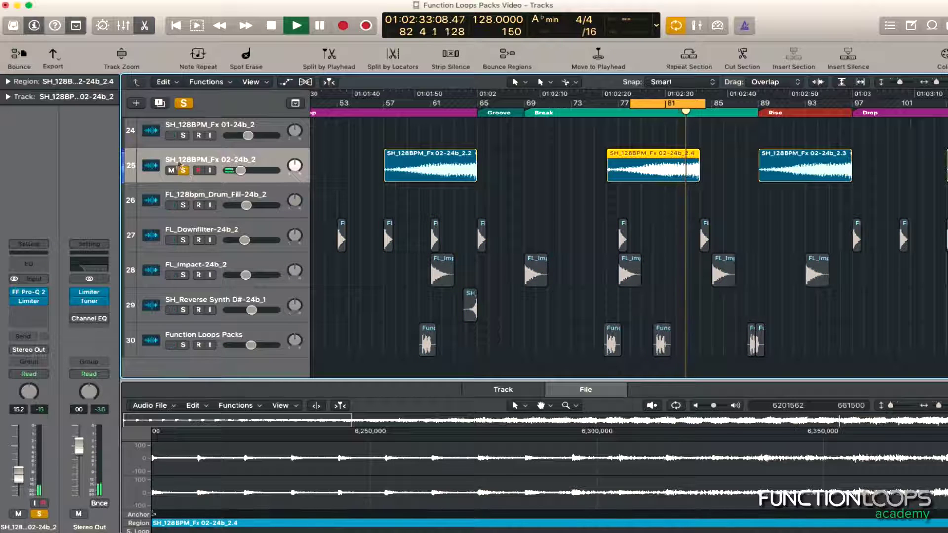
pyautogui.click(183, 169)
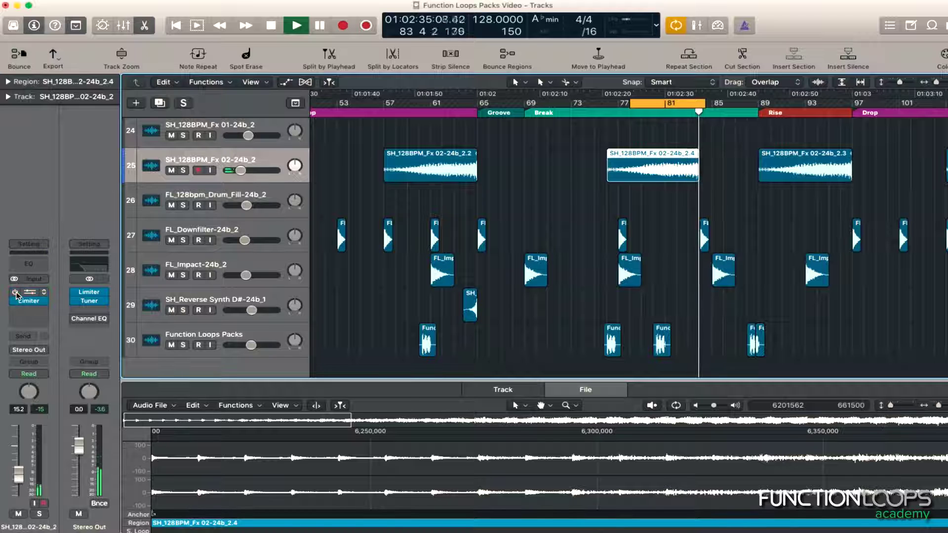
# - Bypass FF Pro-Q 2 on the Fx 02 track and audition the track in solo without it
pyautogui.press('space')
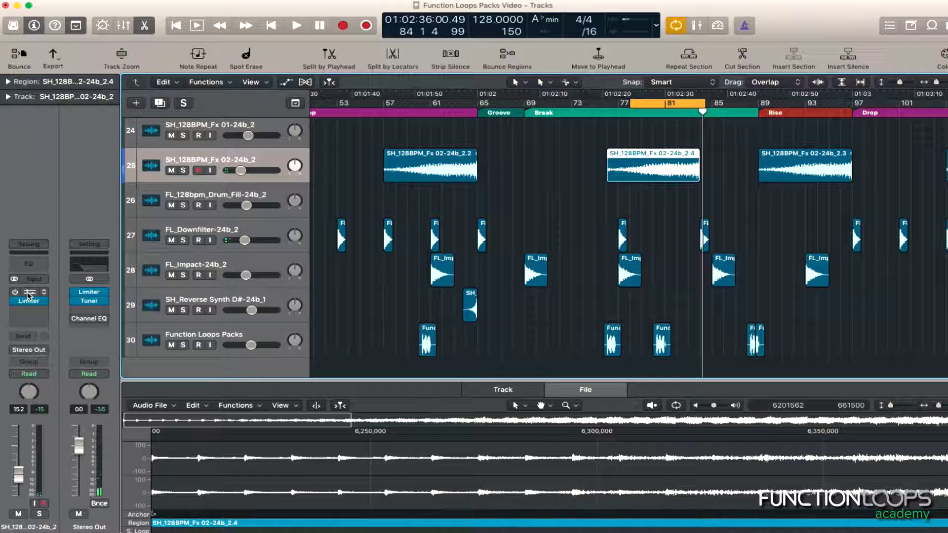
pyautogui.click(29, 293)
pyautogui.press('space')
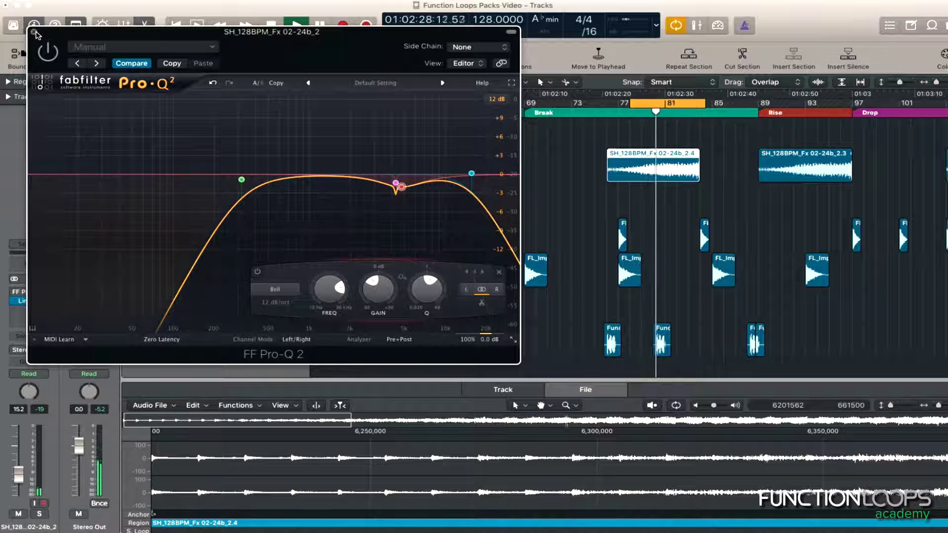
pyautogui.click(34, 33)
pyautogui.click(183, 171)
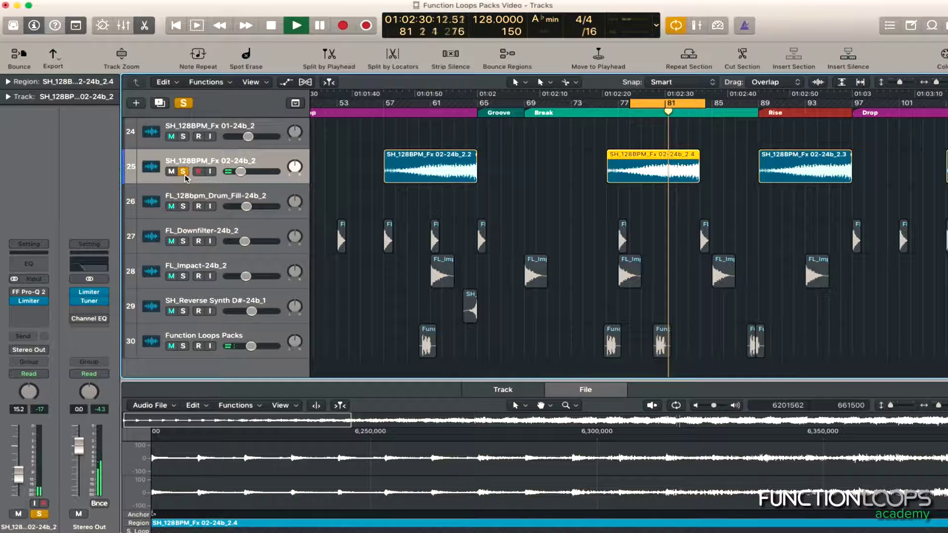
pyautogui.moveTo(14, 294)
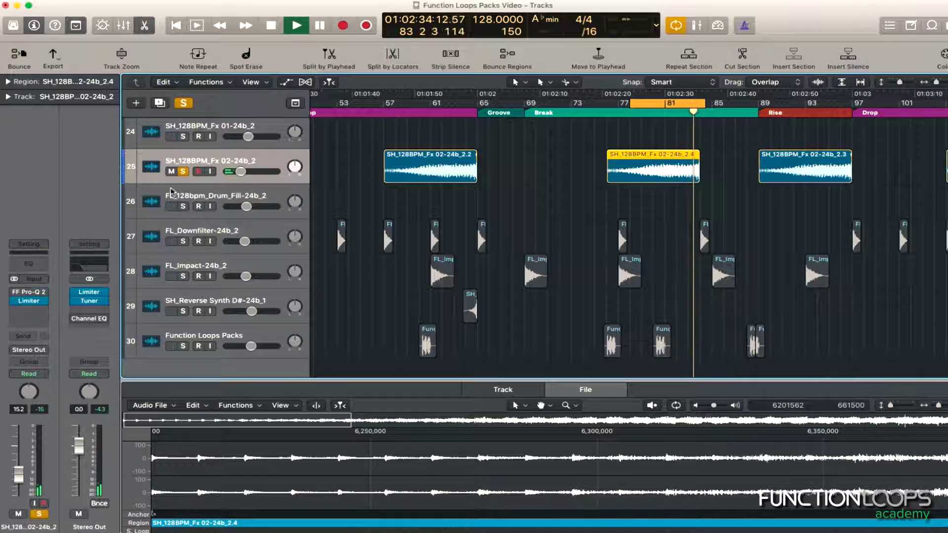
pyautogui.press('space')
# - Remove FF Pro-Q 2 from the SH_128BPM_Fx 02-24b_2 track and turn off its solo
pyautogui.click(43, 292)
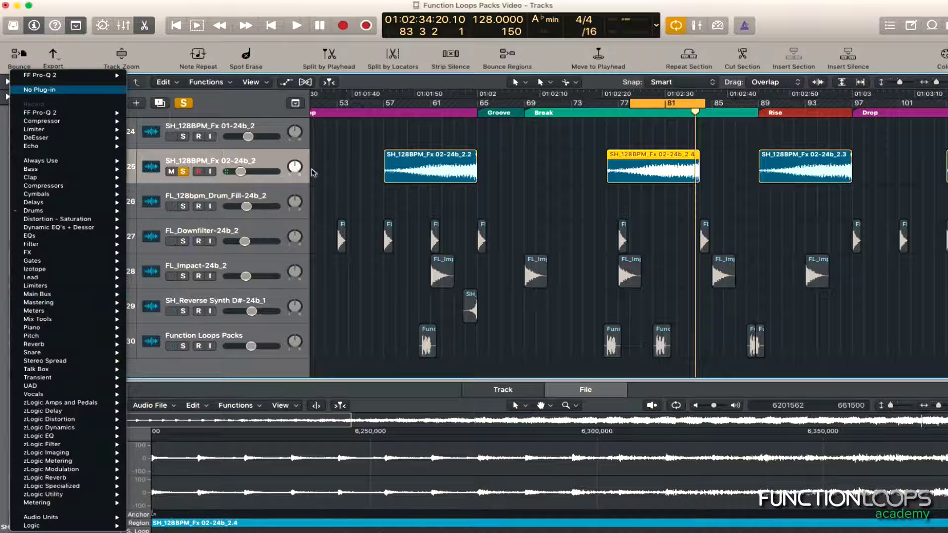
pyautogui.click(313, 173)
pyautogui.scroll(-1, 430, 176)
pyautogui.press('s')
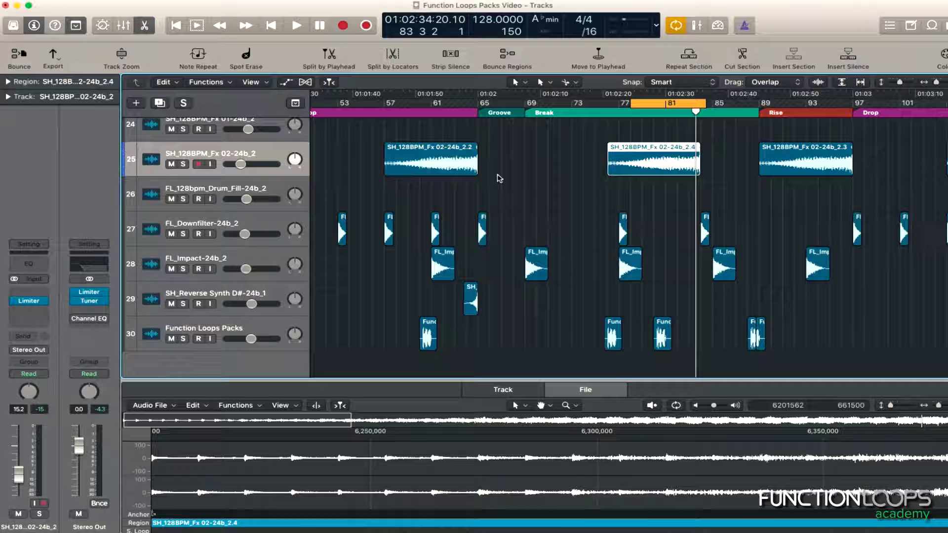
# - Move the cycle range to start at bar 77 and play the FL_Downfilter-24b_2 track in solo
pyautogui.press('space')
pyautogui.moveTo(669, 104); pyautogui.dragTo(657, 104)
pyautogui.click(482, 225)
pyautogui.click(183, 234)
pyautogui.press('space')
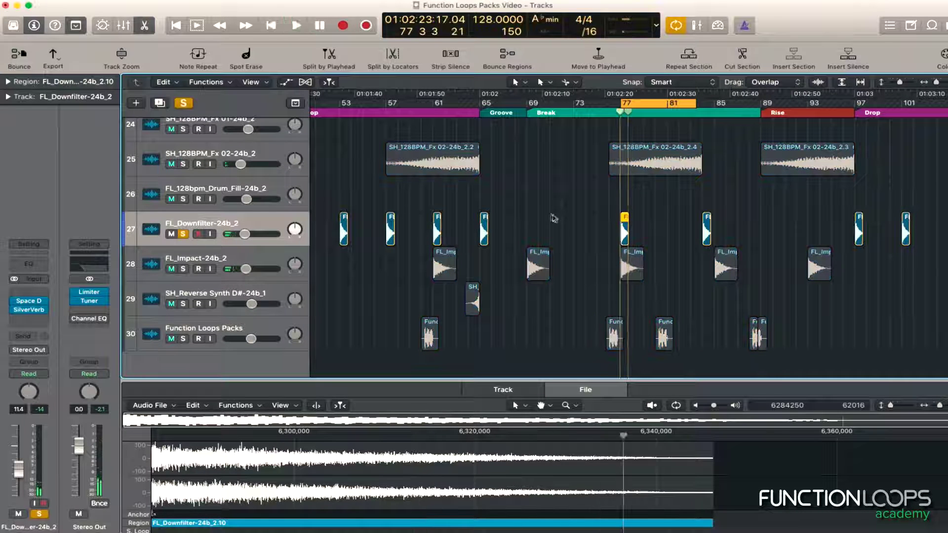
# - Insert a stereo Compressor on the FL_Downfilter-24b_2 track and load the VAlly preset
pyautogui.click(32, 321)
pyautogui.moveTo(103, 350)
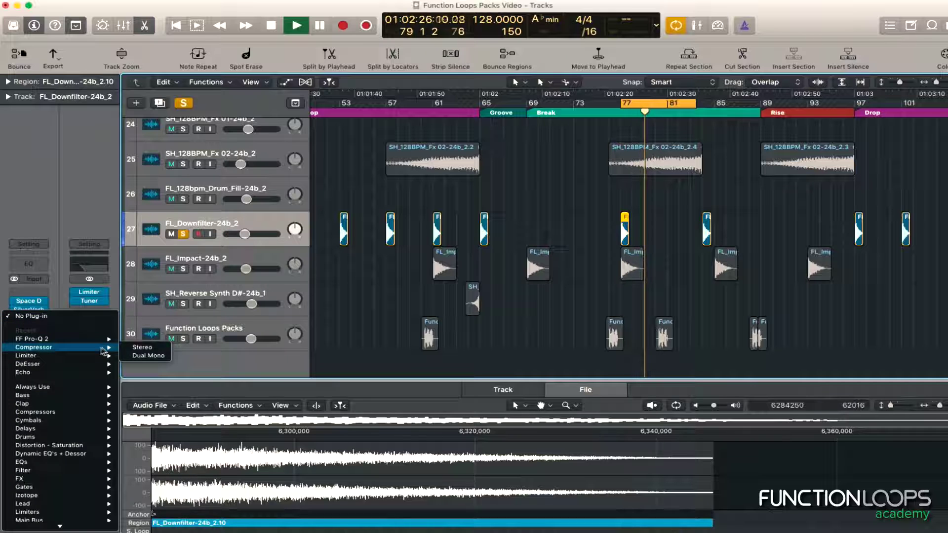
pyautogui.click(143, 349)
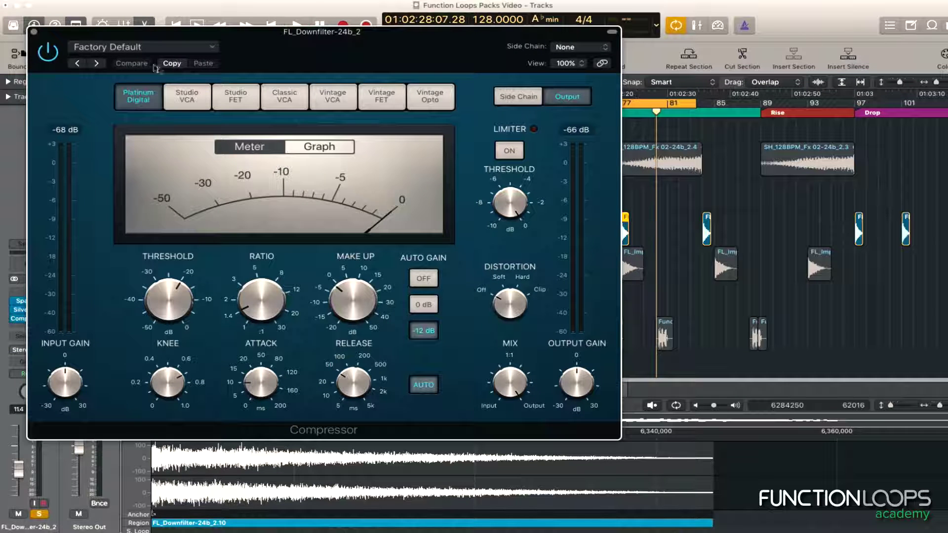
pyautogui.click(148, 47)
pyautogui.click(140, 216)
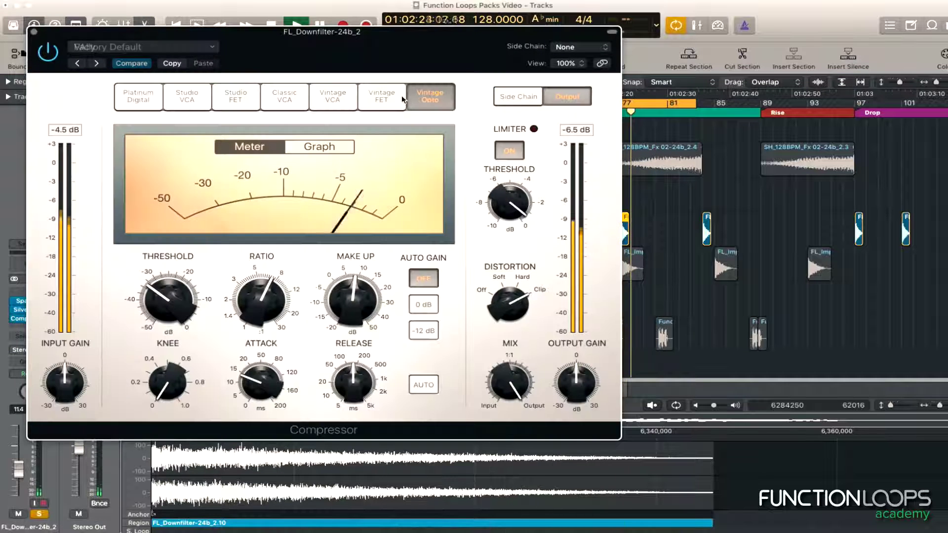
pyautogui.click(34, 33)
pyautogui.press('space')
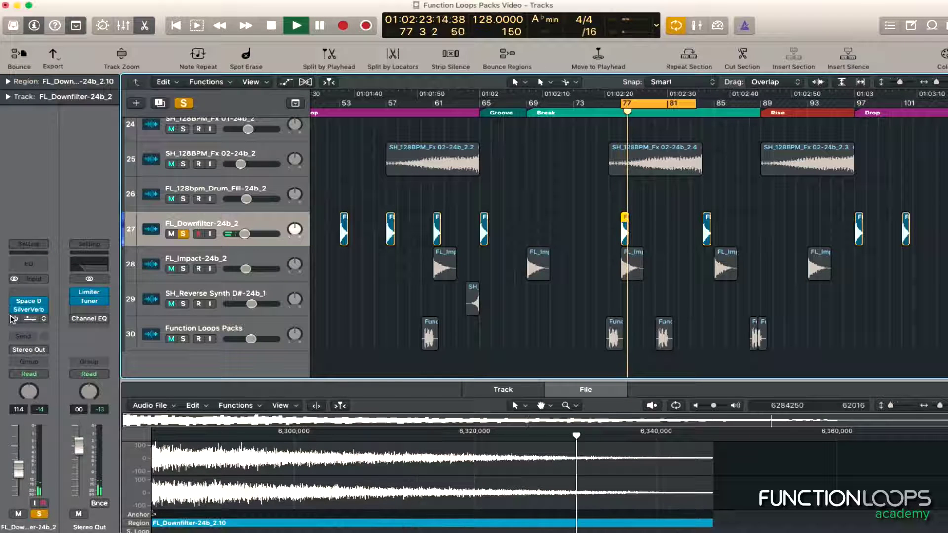
# - Switch the Downfilter compressor back on, set its ratio to 1.8:1 and close the plug-in
pyautogui.click(27, 321)
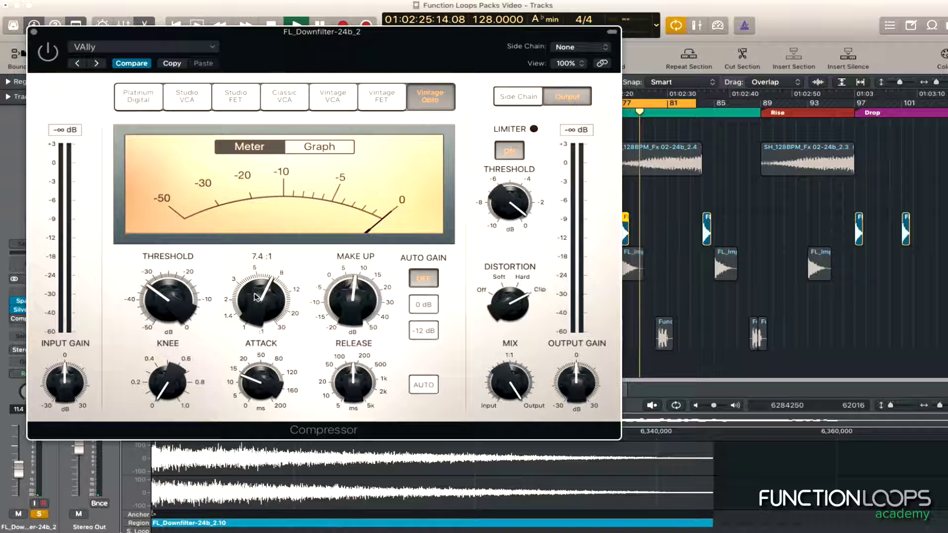
pyautogui.moveTo(261, 307); pyautogui.dragTo(244, 261)
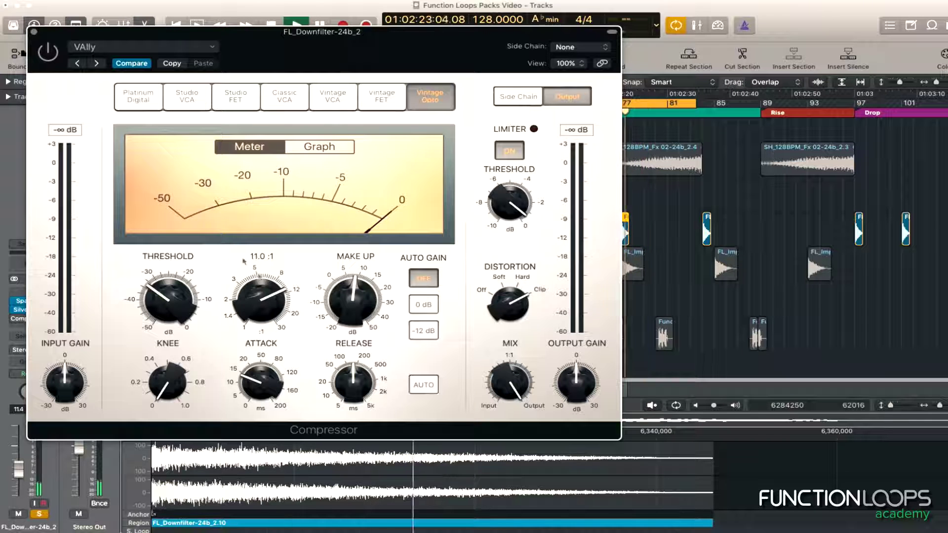
pyautogui.click(51, 53)
pyautogui.moveTo(261, 316)
pyautogui.mouseDown()
pyautogui.moveTo(263, 290)
pyautogui.moveTo(259, 323)
pyautogui.mouseUp()
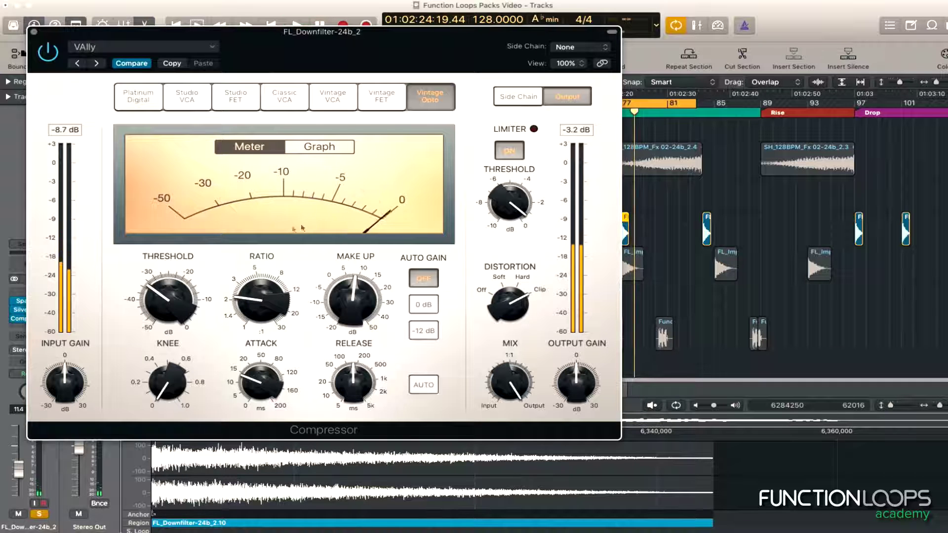
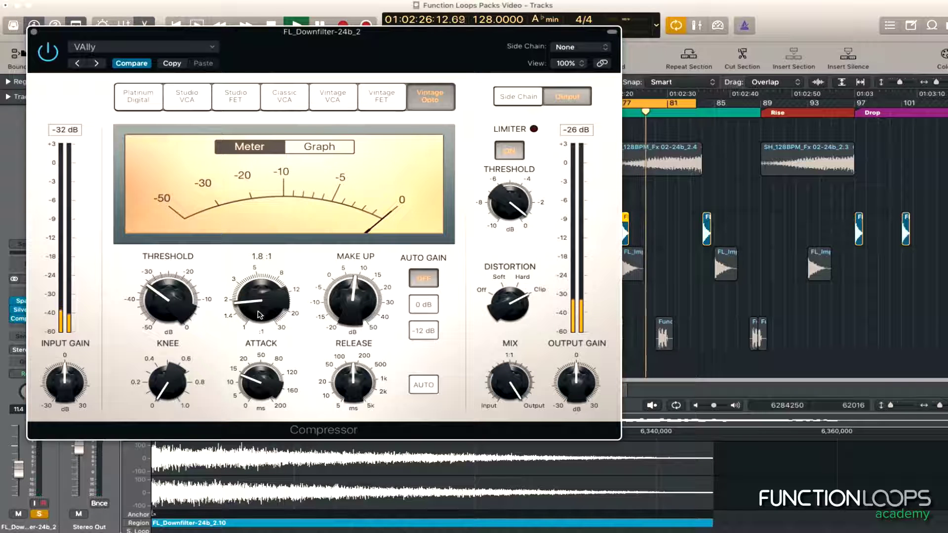
pyautogui.press('space')
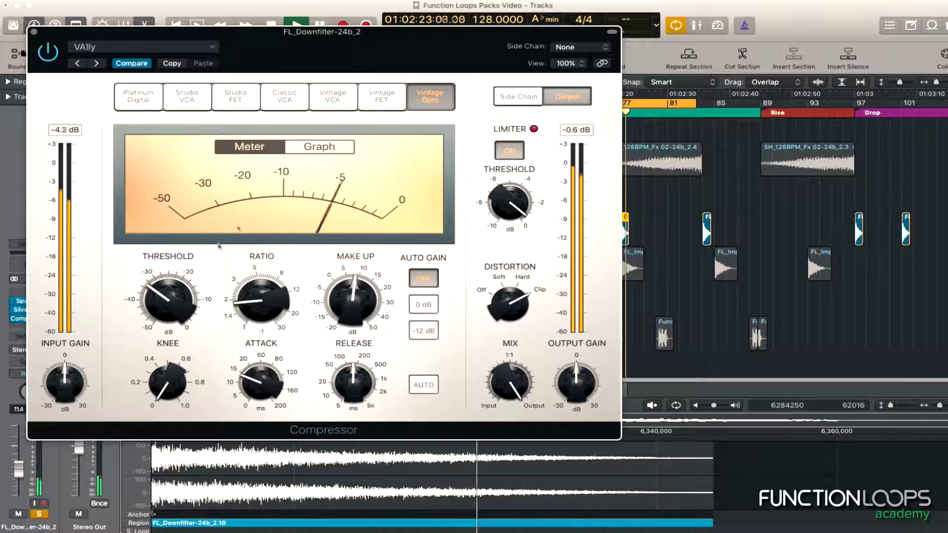
pyautogui.click(34, 32)
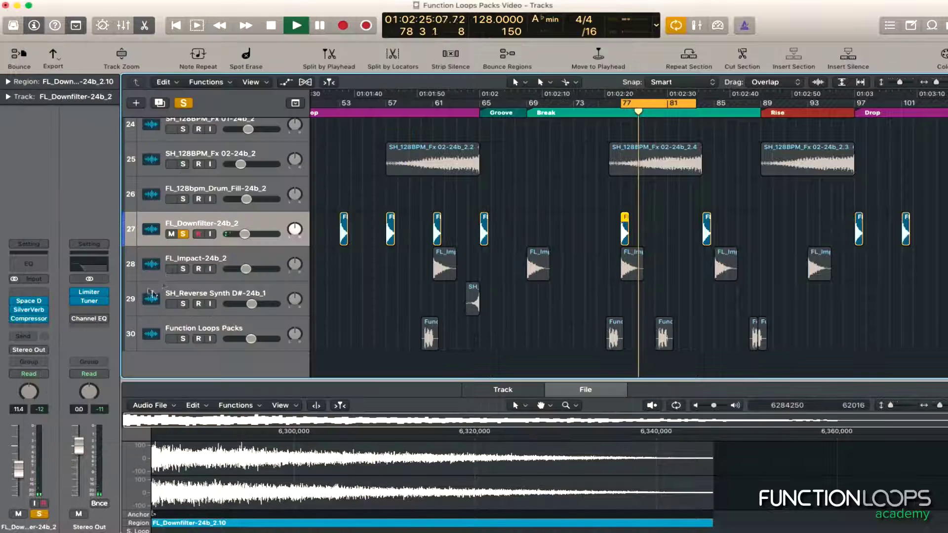
# - Turn off solo on the FL_Downfilter-24b_2 track and set the FL_Impact-24b_2 track's volume to -10.6 dB
pyautogui.click(184, 235)
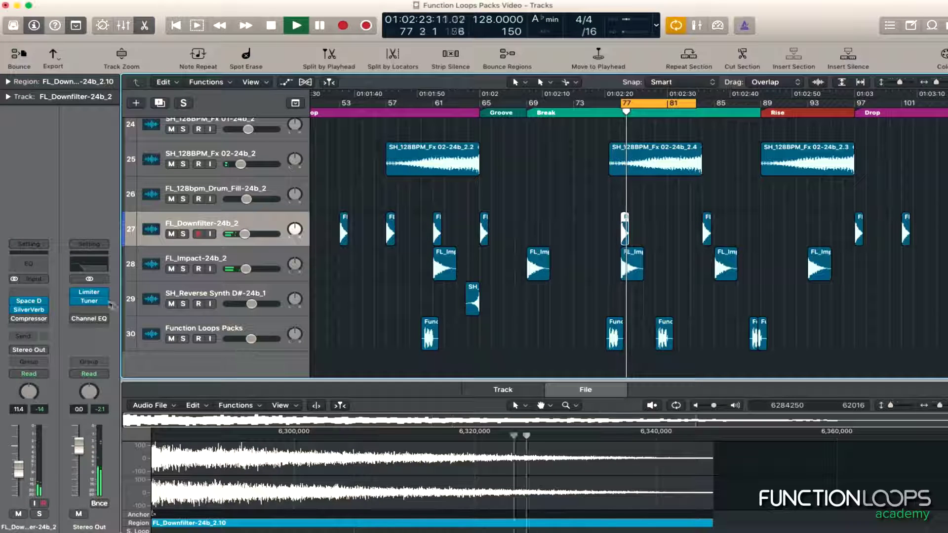
pyautogui.moveTo(246, 269); pyautogui.dragTo(245, 269)
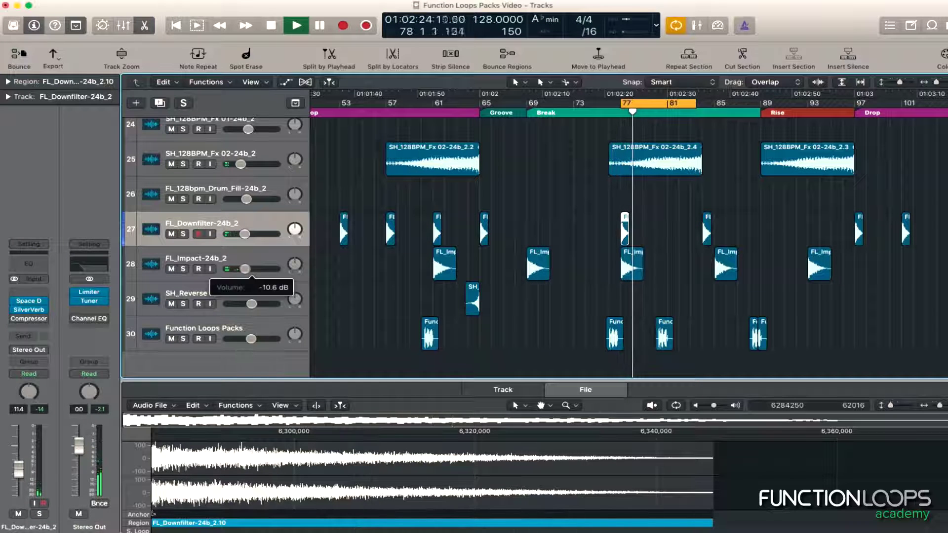
# - Solo the FL_Downfilter-24b_2 track and reduce the output gain of its Compressor
pyautogui.click(28, 319)
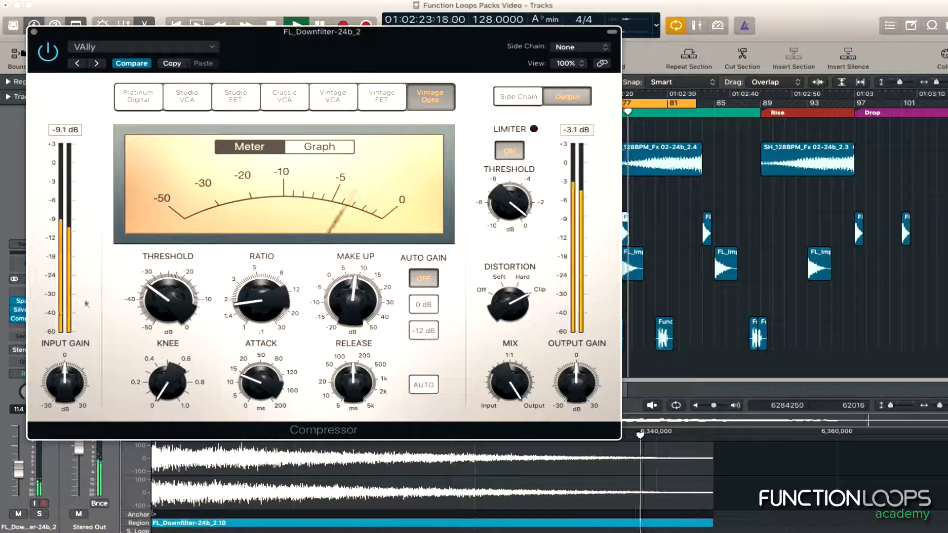
pyautogui.click(46, 515)
pyautogui.moveTo(576, 383); pyautogui.dragTo(575, 397)
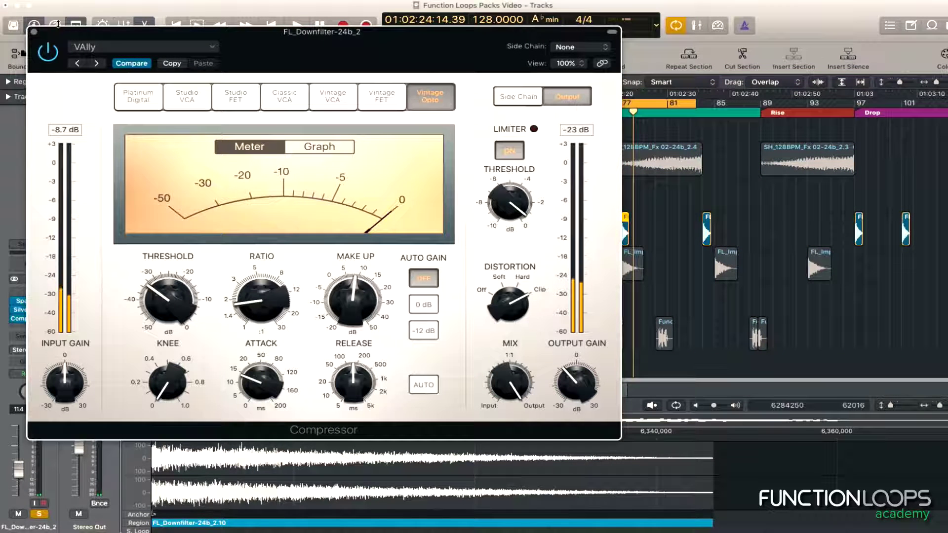
pyautogui.moveTo(130, 36); pyautogui.dragTo(215, 35)
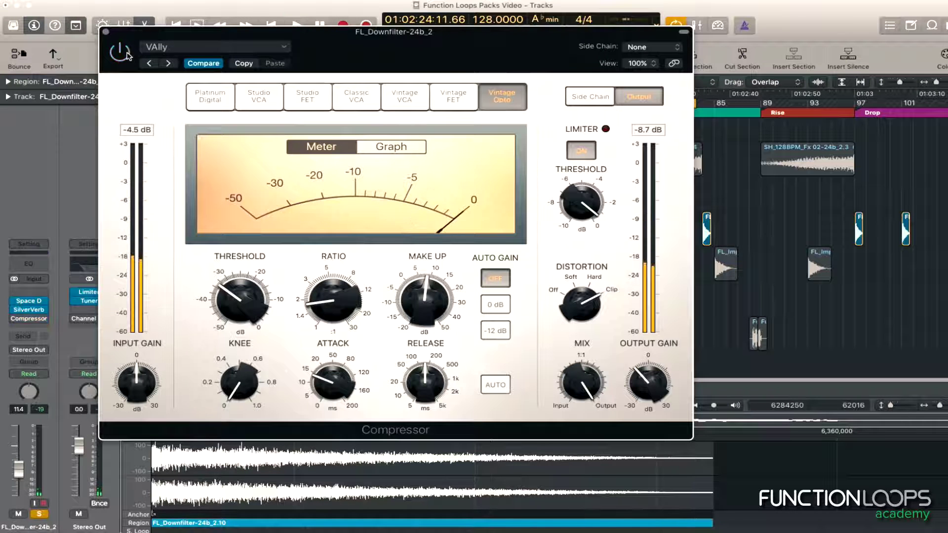
# - Compare the soloed Downfilter track with its Compressor active and bypassed, and close the plug-in
pyautogui.press('space')
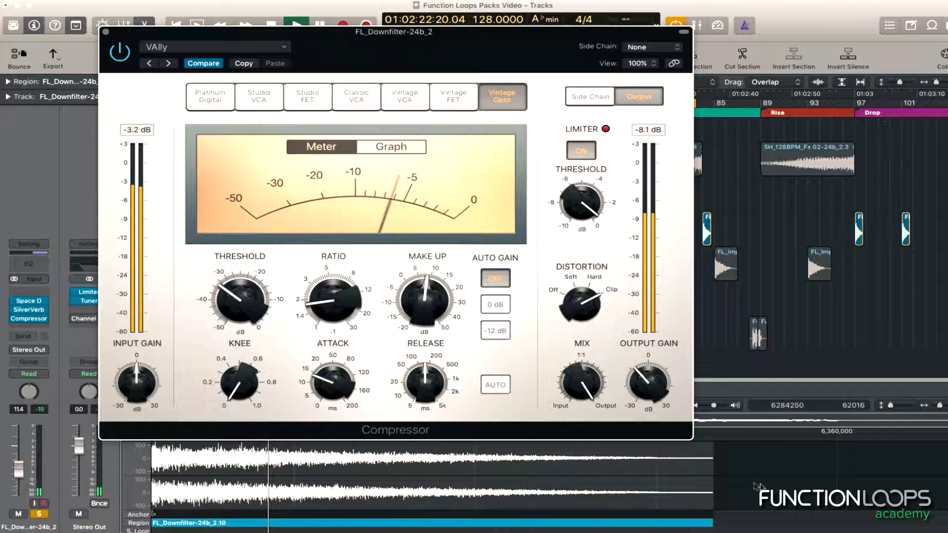
pyautogui.press('space')
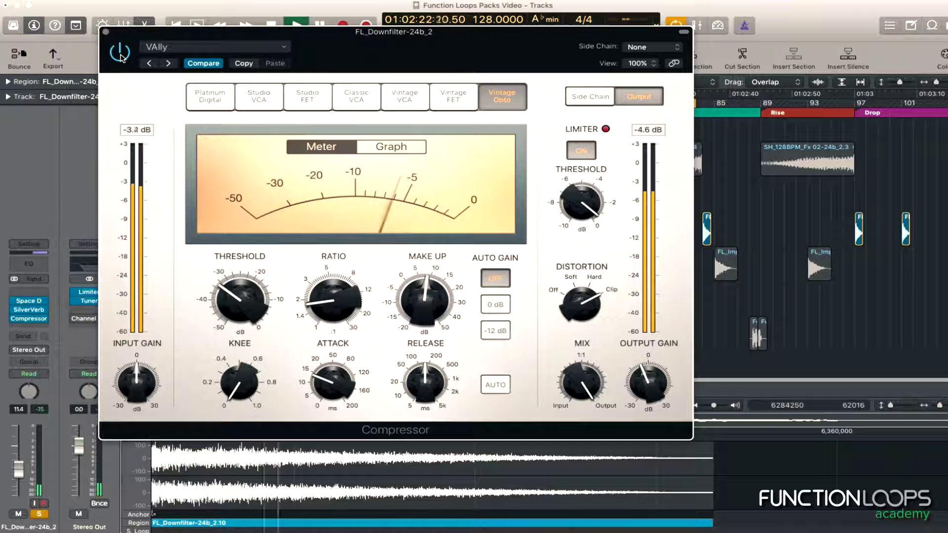
pyautogui.press('space')
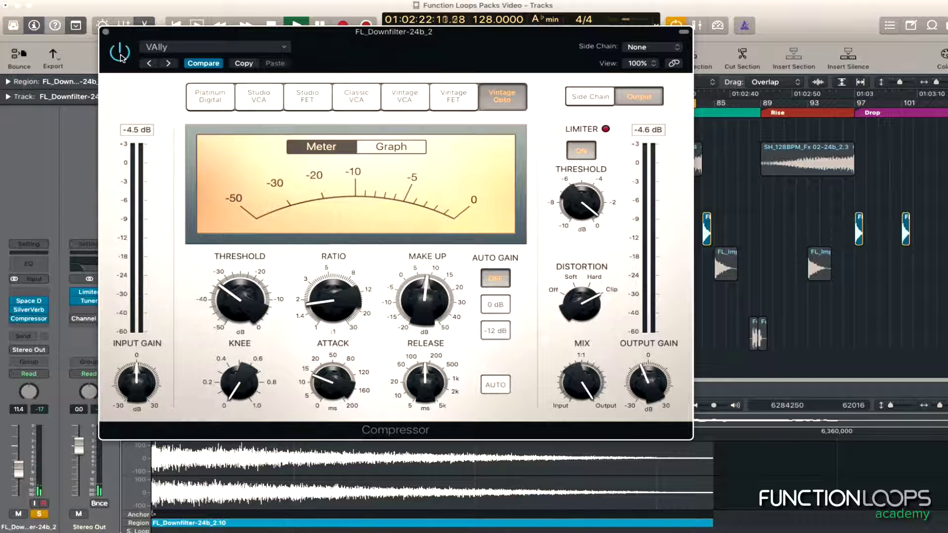
pyautogui.click(106, 32)
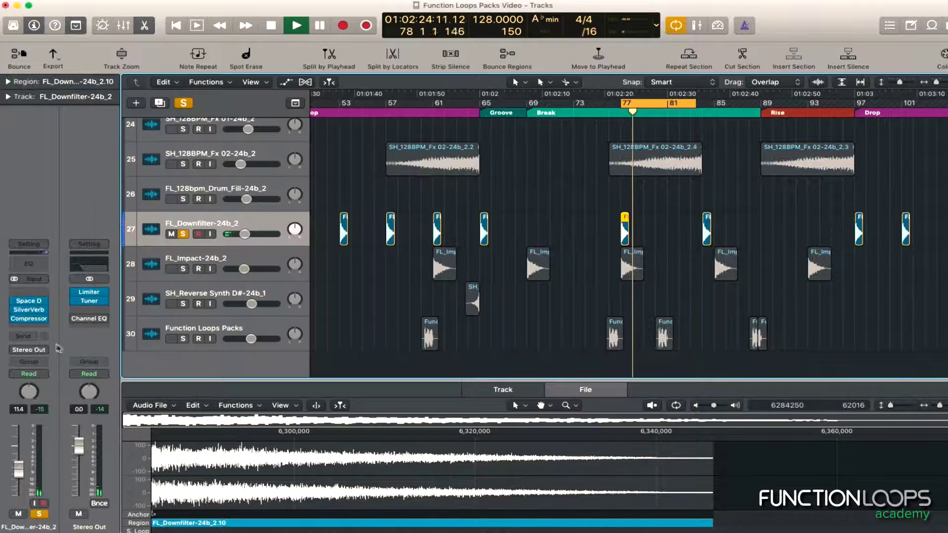
# - Insert a stereo FF Pro-Q 2 on the FL_Downfilter-24b_2 track and delete its default EQ band
pyautogui.click(33, 328)
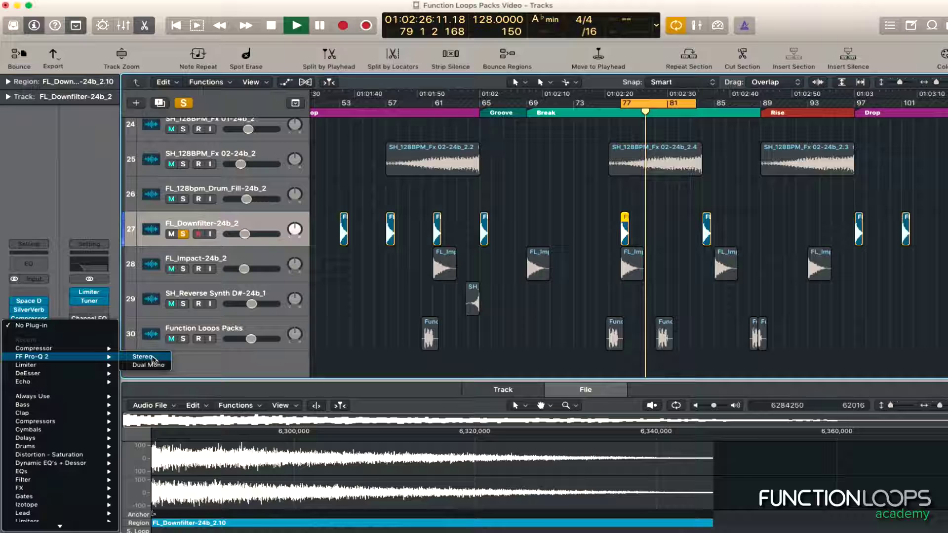
pyautogui.click(265, 286)
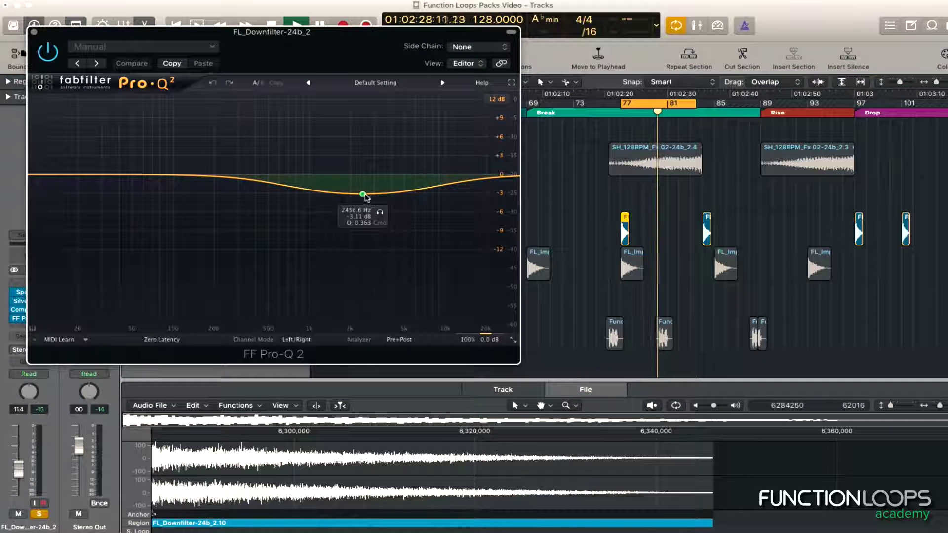
pyautogui.rightClick(363, 194)
pyautogui.click(390, 258)
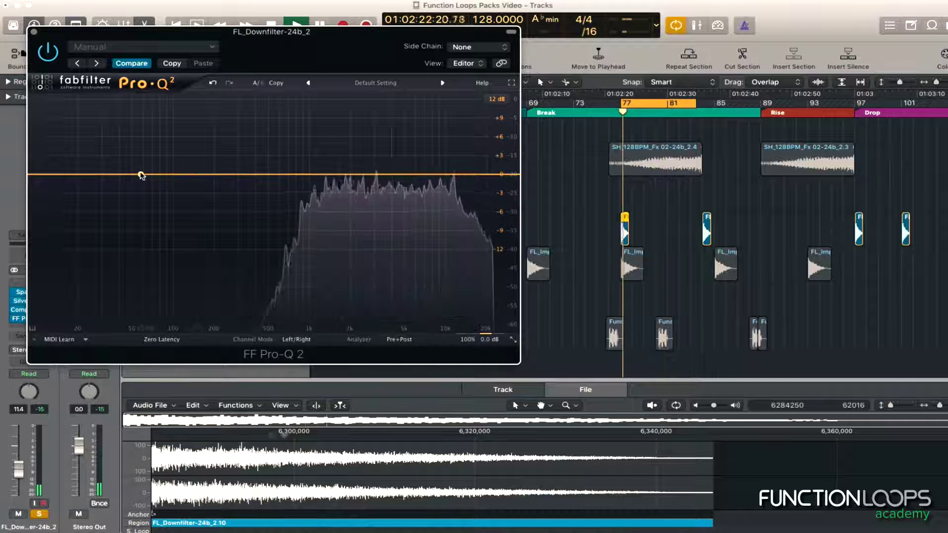
# - Add a low cut at about 56 Hz and a high cut above 10 kHz to the Downfilter EQ
pyautogui.moveTo(55, 173); pyautogui.dragTo(139, 181)
pyautogui.press('space')
pyautogui.press('space')
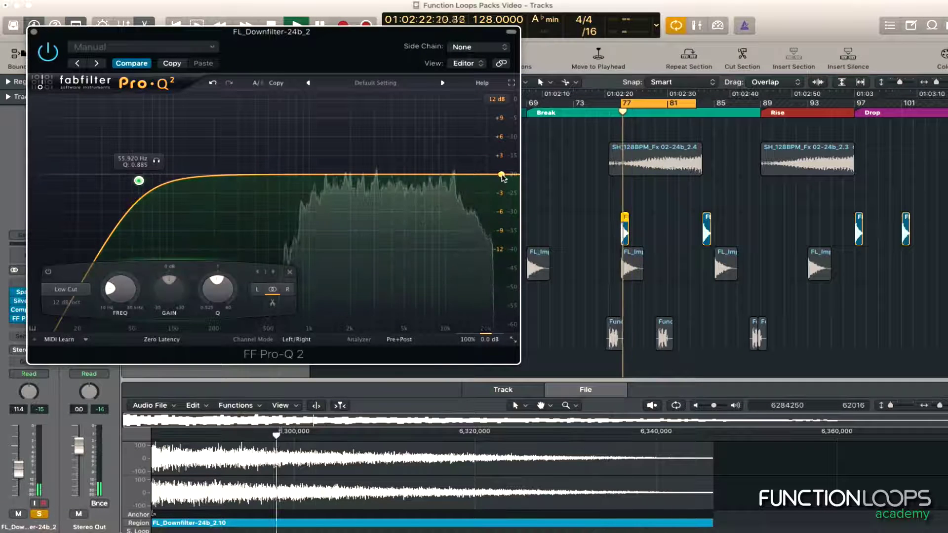
pyautogui.moveTo(502, 174); pyautogui.dragTo(477, 175)
pyautogui.press('space')
# - Add a bell cut of about -1.86 dB near 3087 Hz, close the EQ and turn off the Downfilter track's solo
pyautogui.moveTo(383, 176); pyautogui.dragTo(383, 207)
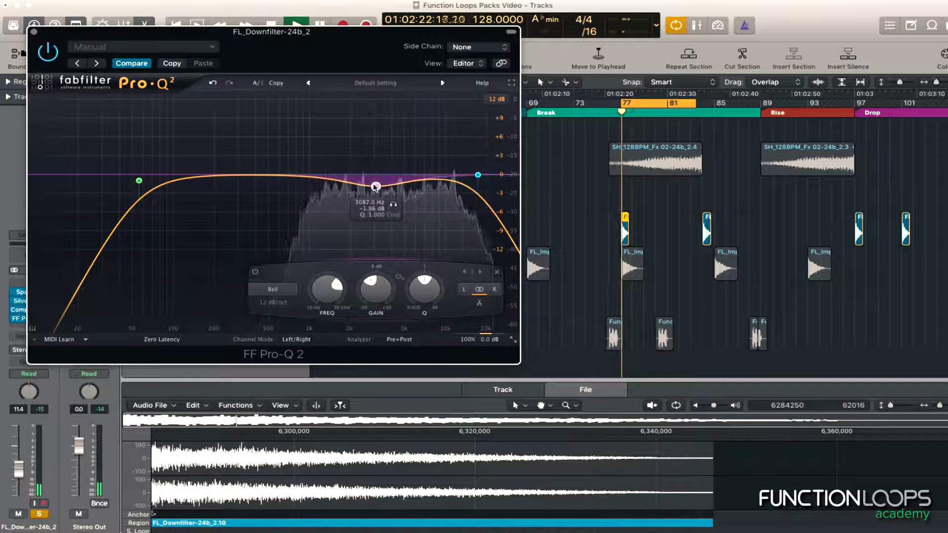
pyautogui.click(393, 206)
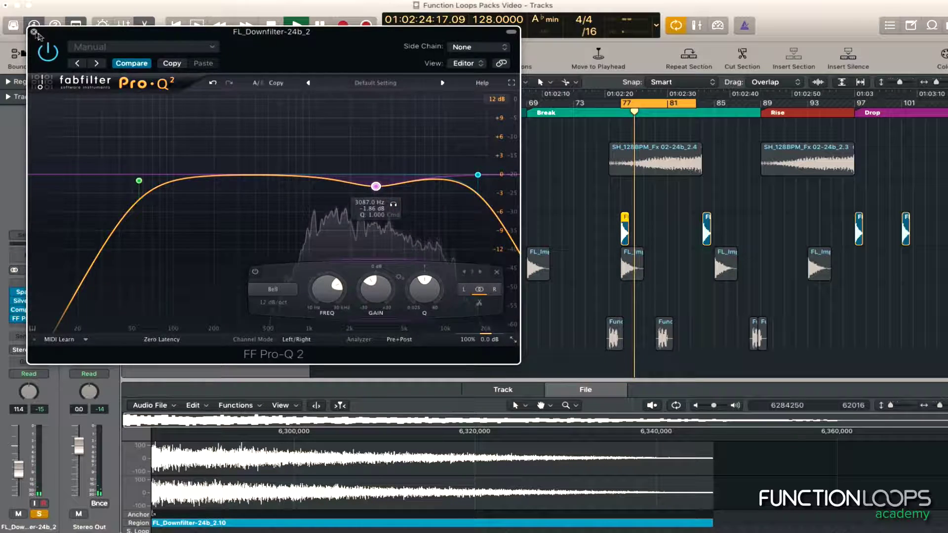
pyautogui.click(34, 32)
pyautogui.click(184, 235)
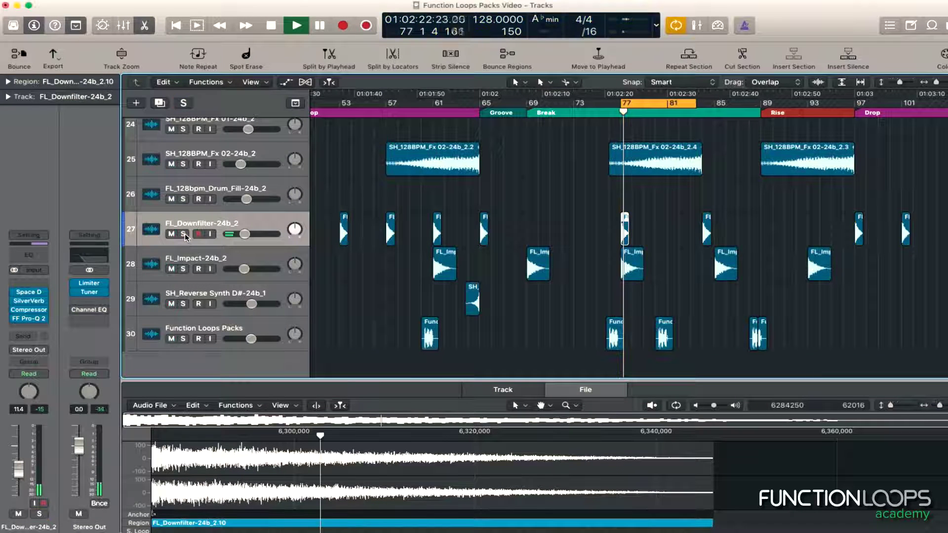
# - Select the FL_Impact-24b_2 track and play it in solo
pyautogui.click(184, 269)
pyautogui.click(218, 262)
pyautogui.press('space')
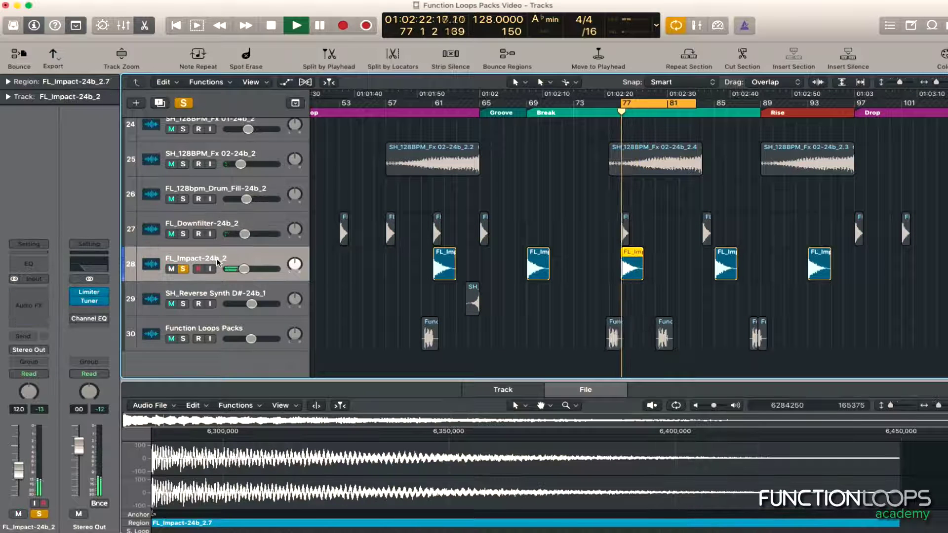
# - Insert a stereo Compressor on the FL_Impact-24b_2 track and load the VAlly preset
pyautogui.click(42, 304)
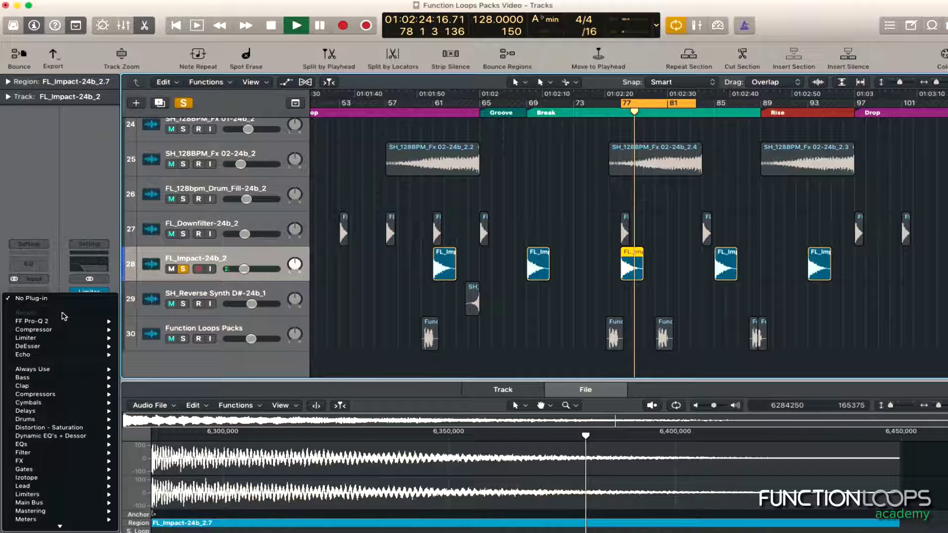
pyautogui.moveTo(55, 332)
pyautogui.click(137, 329)
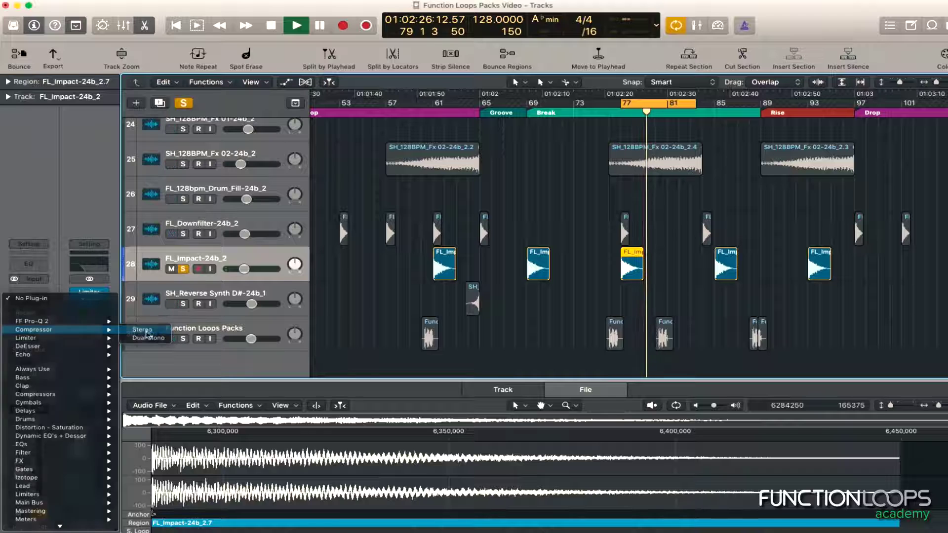
pyautogui.click(190, 48)
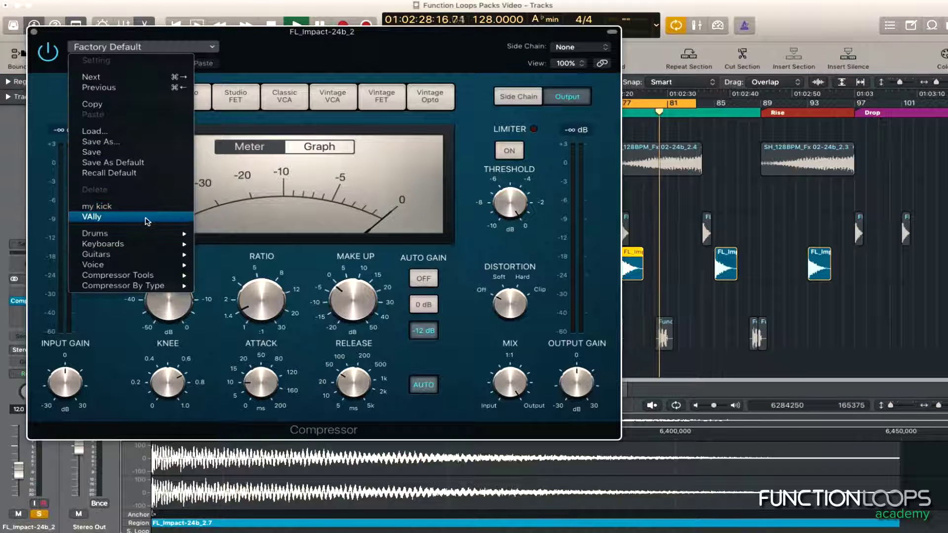
pyautogui.click(147, 217)
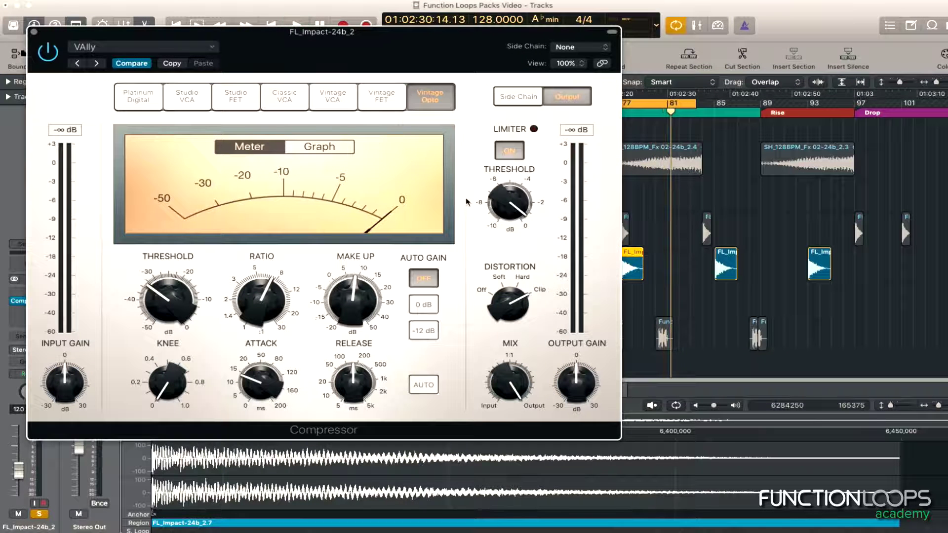
# - Audition the FL_Impact-24b_2 Compressor in solo and in the full mix, comparing it with bypass
pyautogui.press('space')
pyautogui.moveTo(377, 41); pyautogui.dragTo(487, 45)
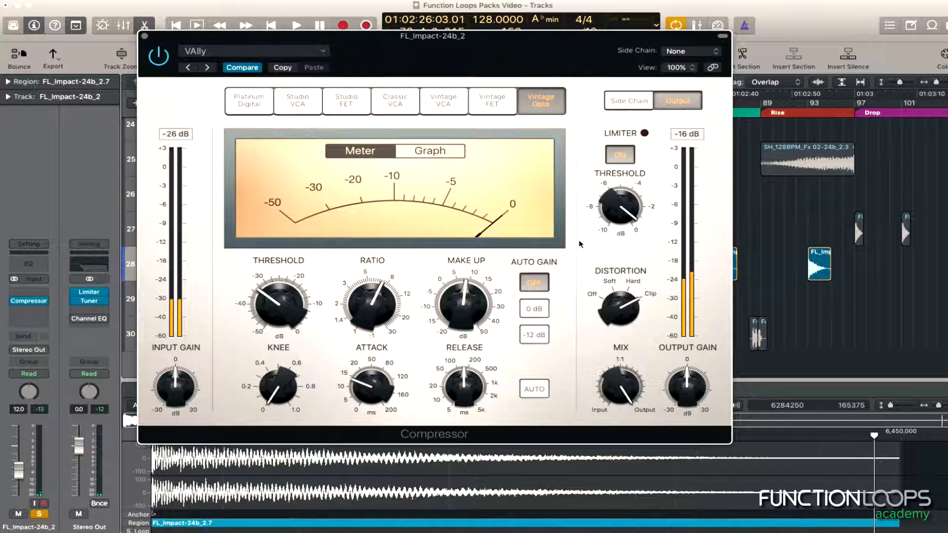
pyautogui.moveTo(175, 362)
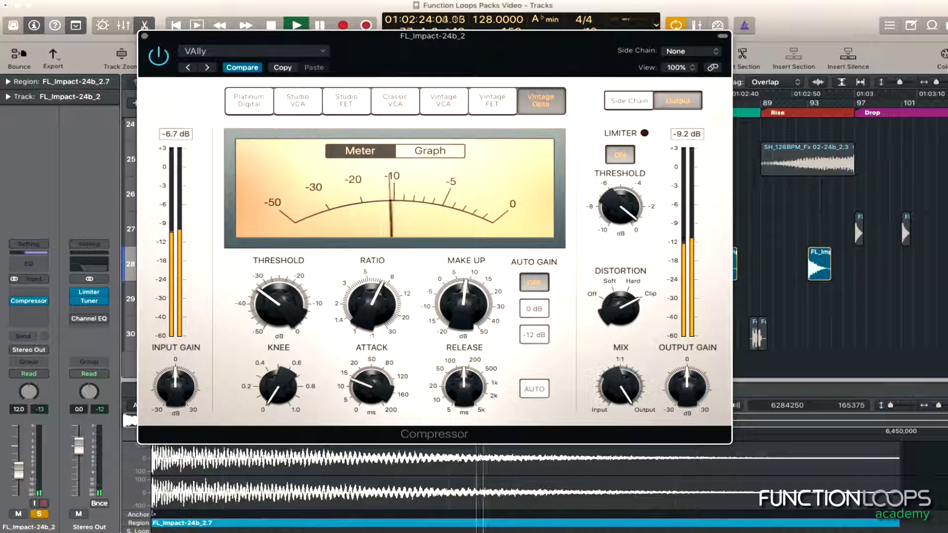
pyautogui.press('space')
pyautogui.click(39, 514)
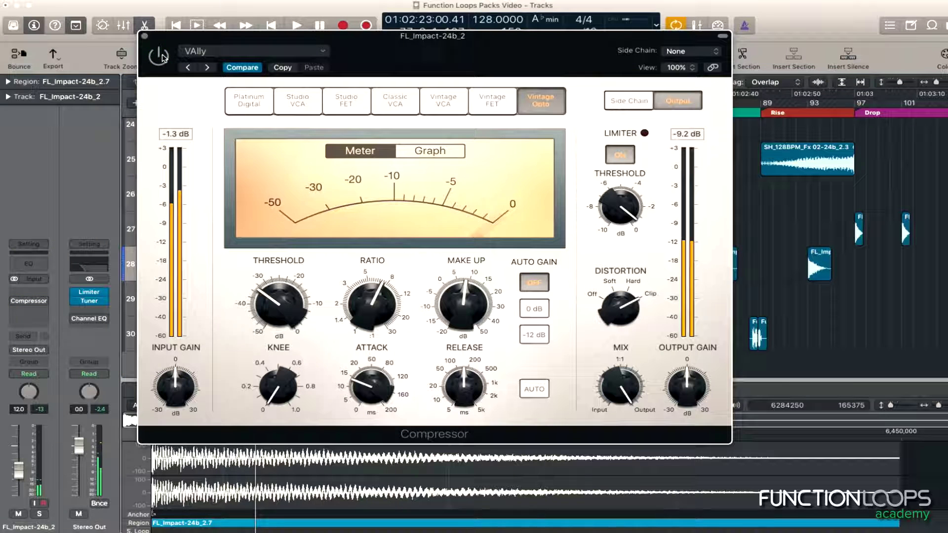
pyautogui.press('space')
pyautogui.click(159, 55)
# - Lower the Impact Compressor's ratio to about 3:1 and raise its output gain slightly above 0 dB, with the track soloed
pyautogui.moveTo(372, 302); pyautogui.dragTo(376, 332)
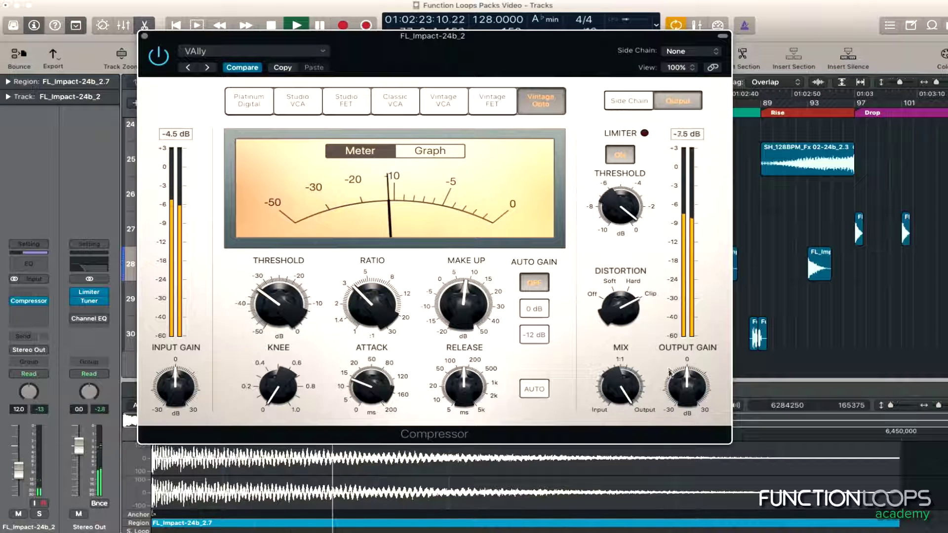
pyautogui.moveTo(701, 394); pyautogui.dragTo(702, 378)
pyautogui.click(39, 514)
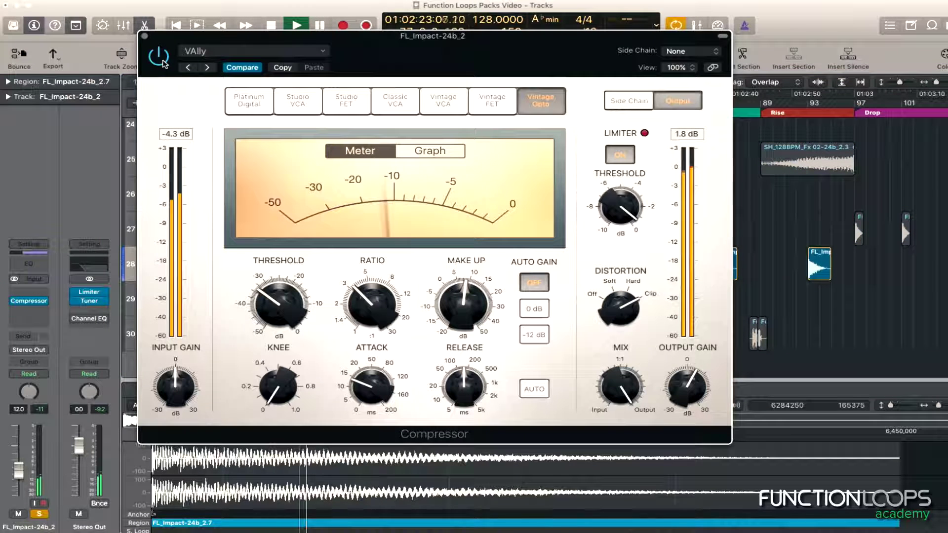
pyautogui.moveTo(676, 386); pyautogui.dragTo(675, 388)
# - Compare the soloed Impact track with its Compressor active and bypassed, turn off solo and close the plug-in
pyautogui.press('space')
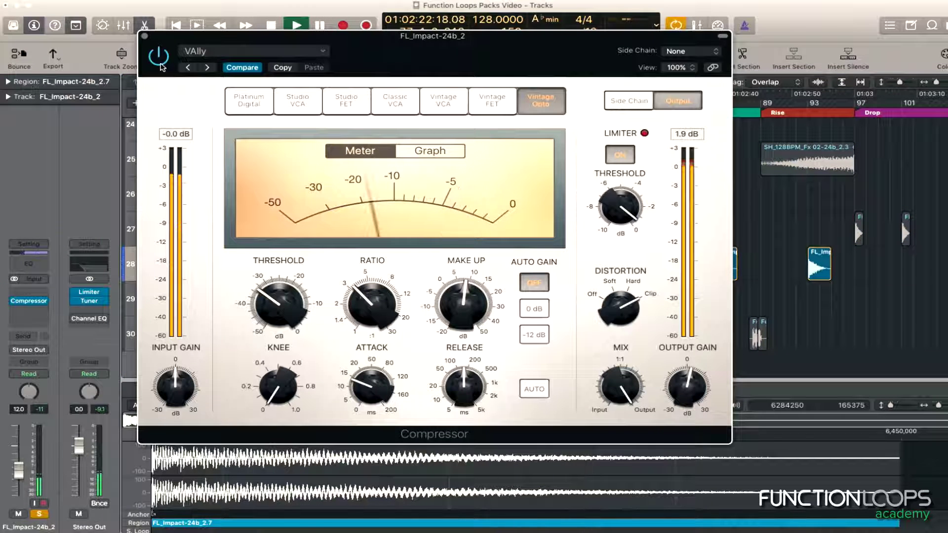
pyautogui.click(159, 56)
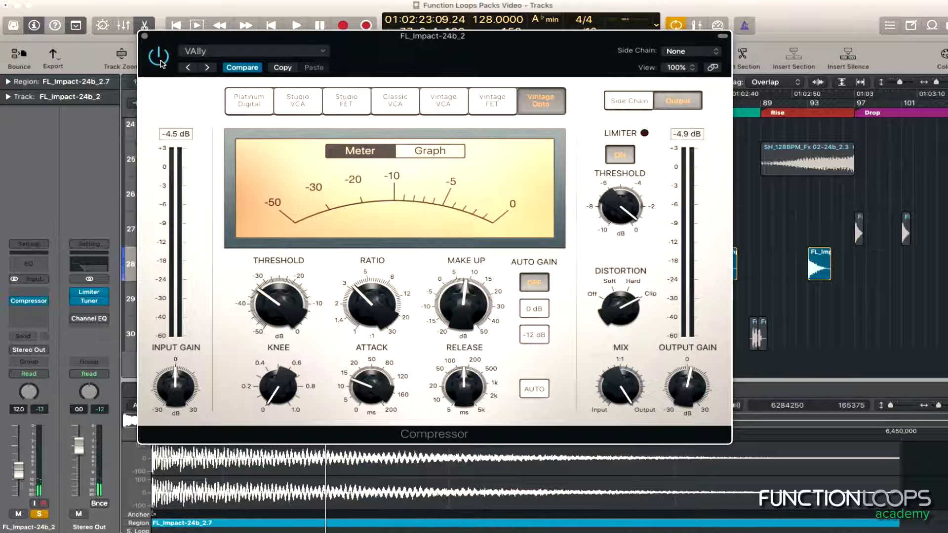
pyautogui.press('space')
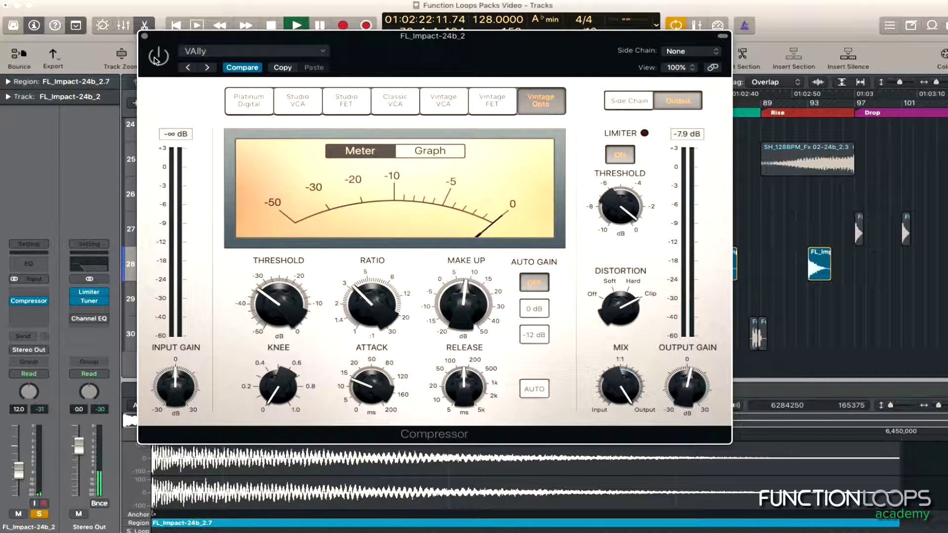
pyautogui.click(158, 57)
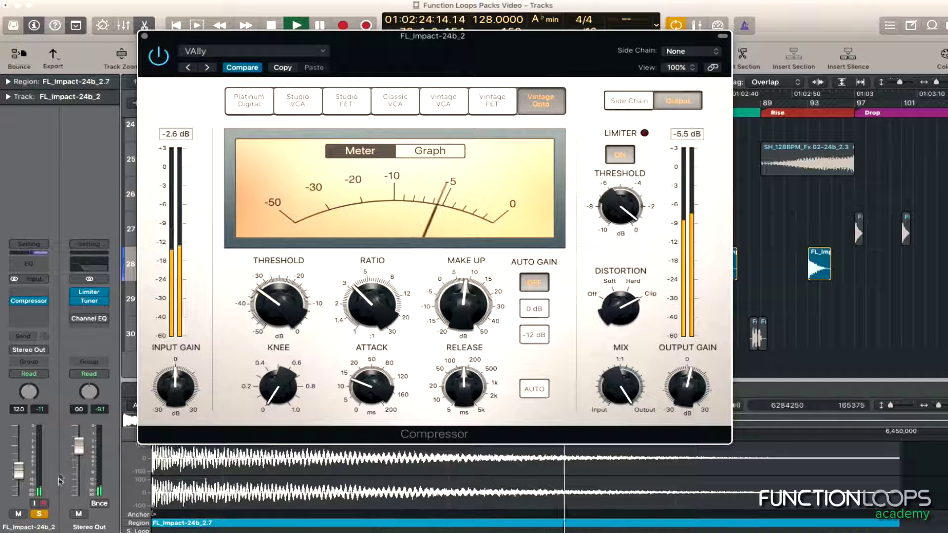
pyautogui.click(39, 514)
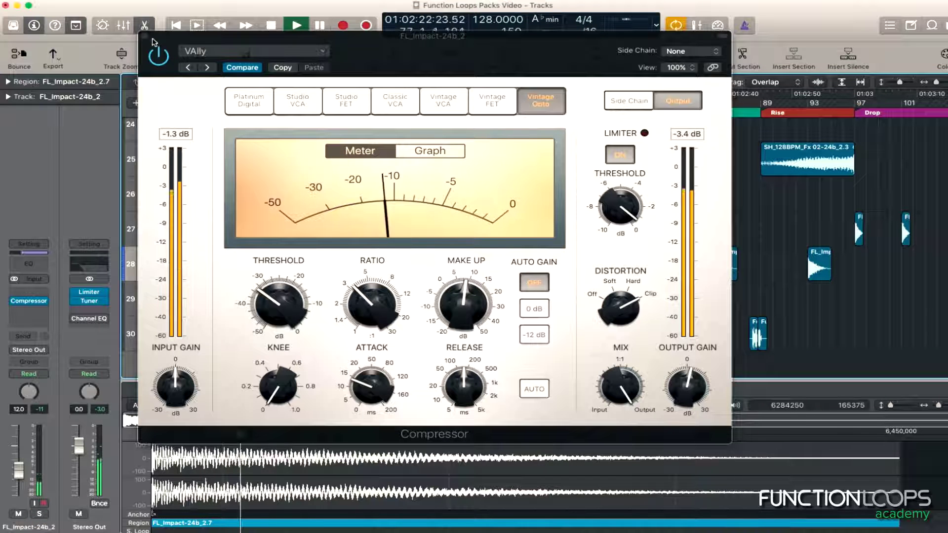
pyautogui.click(146, 36)
# - Insert a stereo FF Pro-Q 2 on the FL_Impact-24b_2 track and delete its default EQ band
pyautogui.click(42, 301)
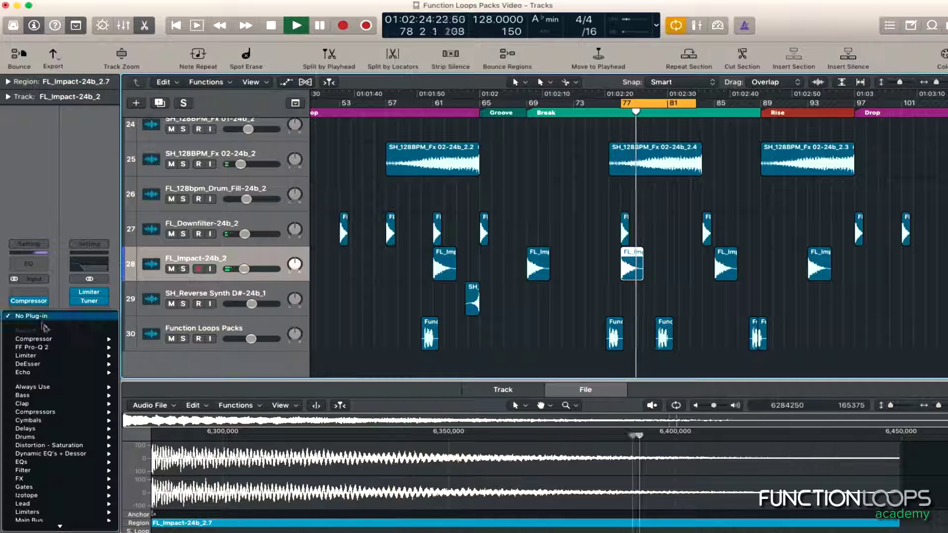
pyautogui.moveTo(55, 347)
pyautogui.click(136, 347)
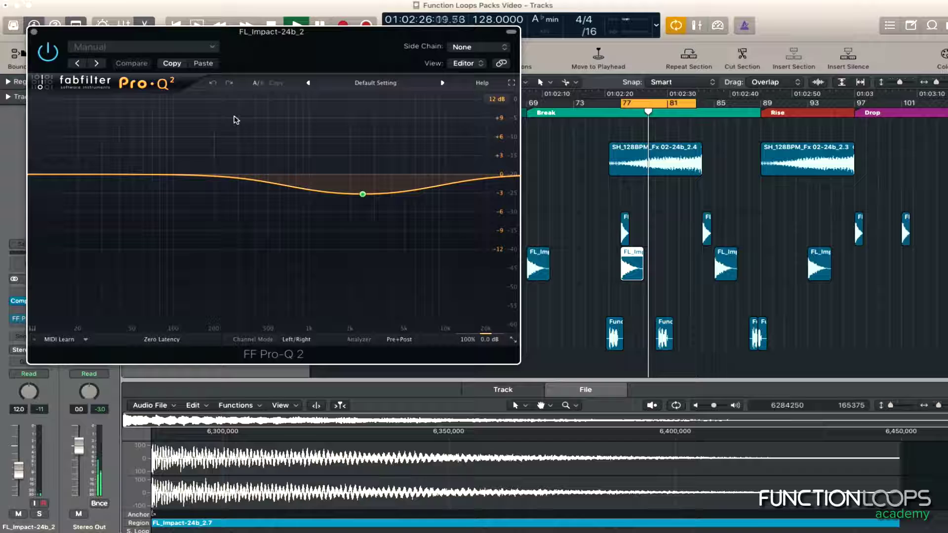
pyautogui.rightClick(362, 194)
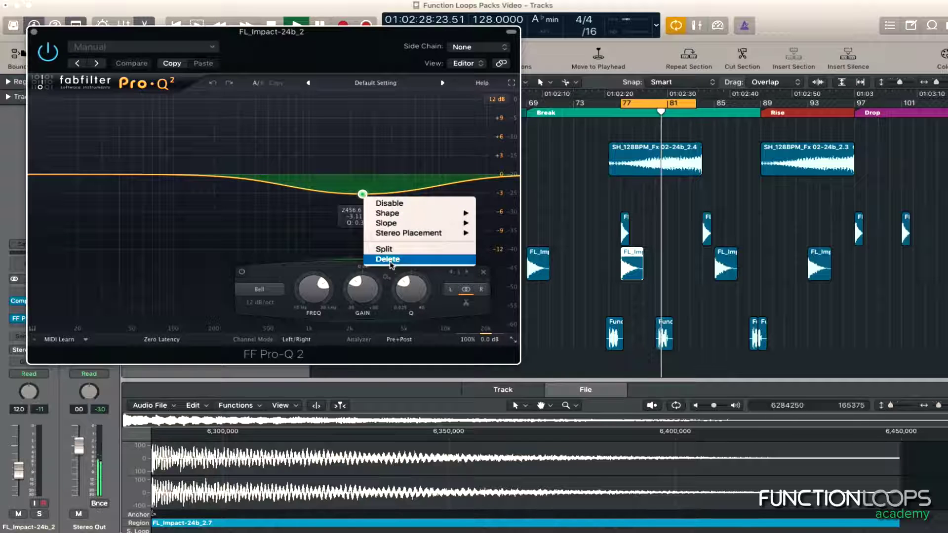
pyautogui.click(390, 263)
# - Add a low cut at about 28 Hz and a bell boost of about 4.66 dB near 714 Hz to the Impact EQ
pyautogui.moveTo(37, 175); pyautogui.dragTo(98, 176)
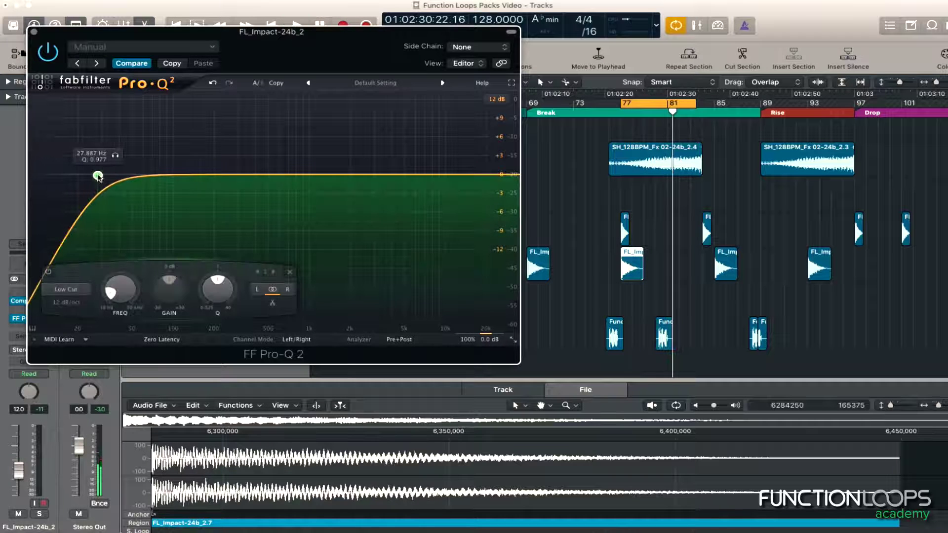
pyautogui.press('space')
pyautogui.click(246, 174)
pyautogui.moveTo(245, 174); pyautogui.dragTo(290, 145)
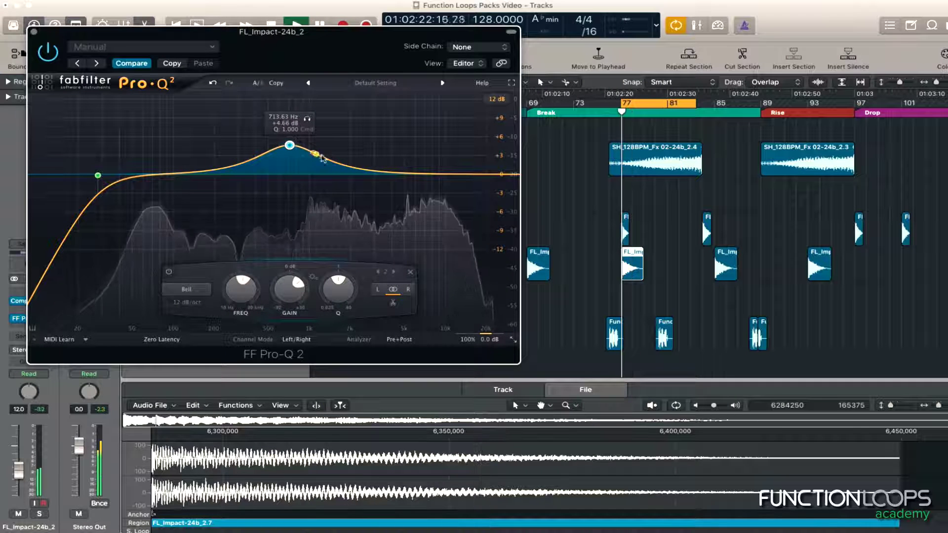
pyautogui.moveTo(176, 35); pyautogui.dragTo(379, 53)
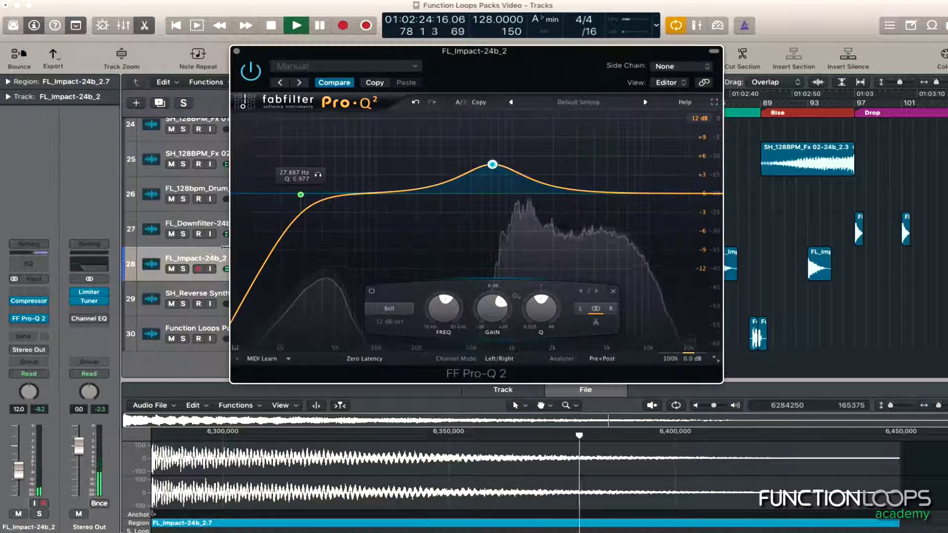
# - Solo the FL_Impact-24b_2 track and delete the bell boost near 714 Hz from its EQ
pyautogui.click(183, 269)
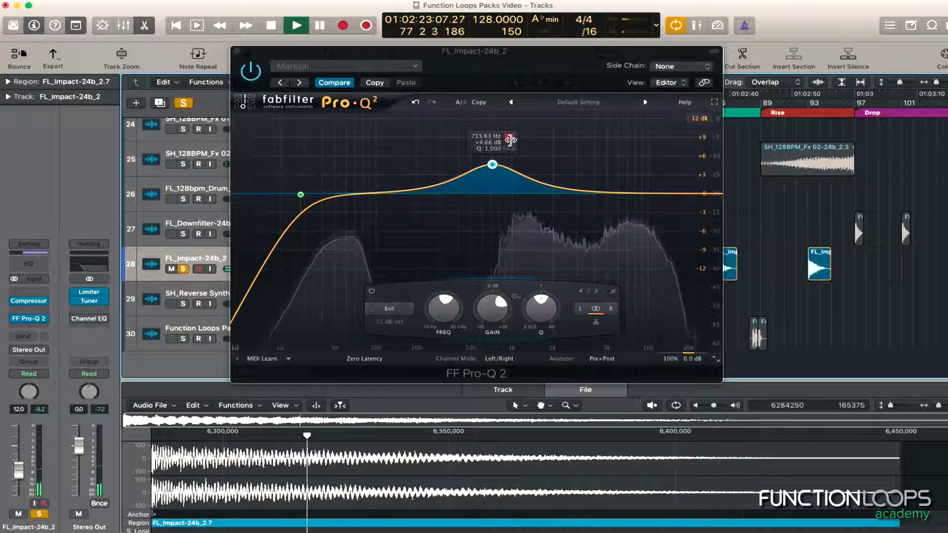
pyautogui.rightClick(492, 165)
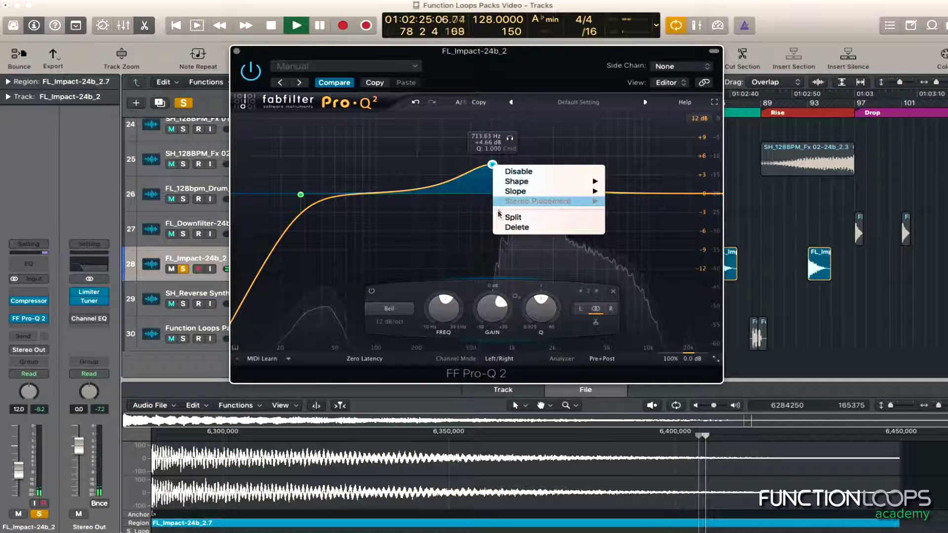
pyautogui.click(513, 227)
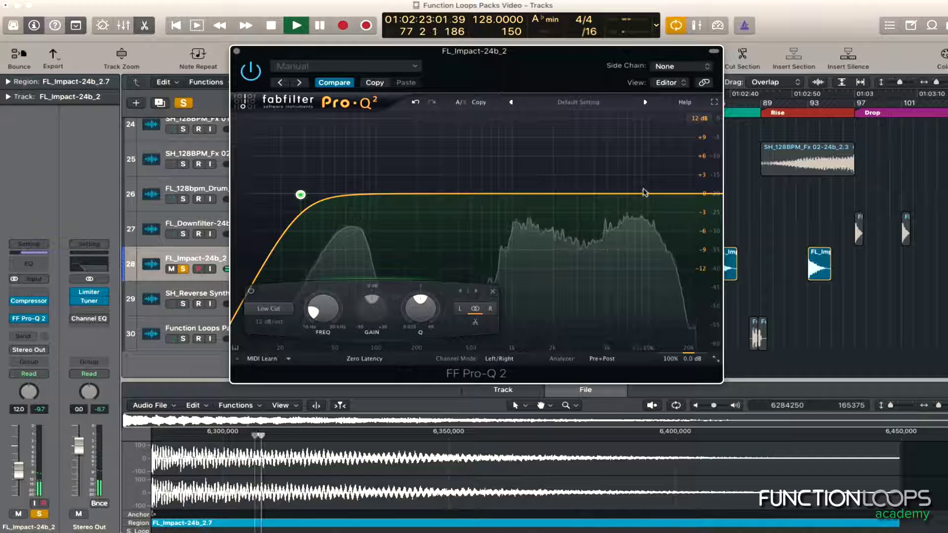
# - Raise the Impact EQ's low cut to about 57 Hz with an 18 dB/oct slope and audition that band alone
pyautogui.moveTo(300, 194); pyautogui.dragTo(333, 199)
pyautogui.press('space')
pyautogui.press('space')
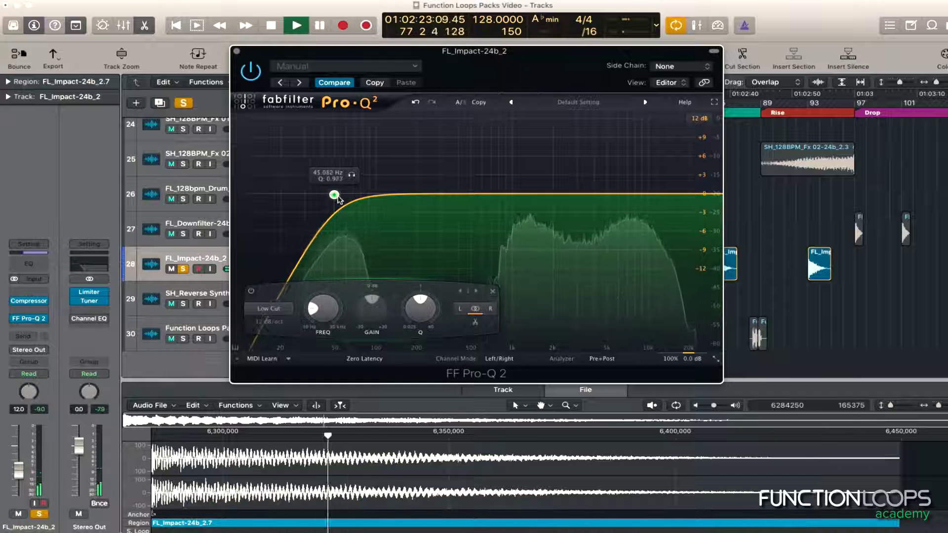
pyautogui.keyDown('alt'); pyautogui.keyDown('shift'); pyautogui.click(344, 198); pyautogui.keyUp('shift'); pyautogui.keyUp('alt')
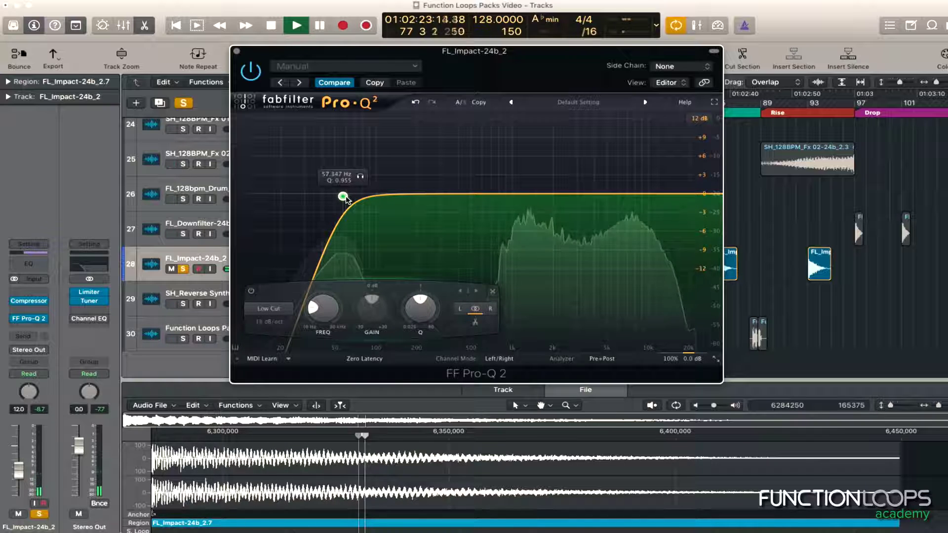
pyautogui.click(361, 176)
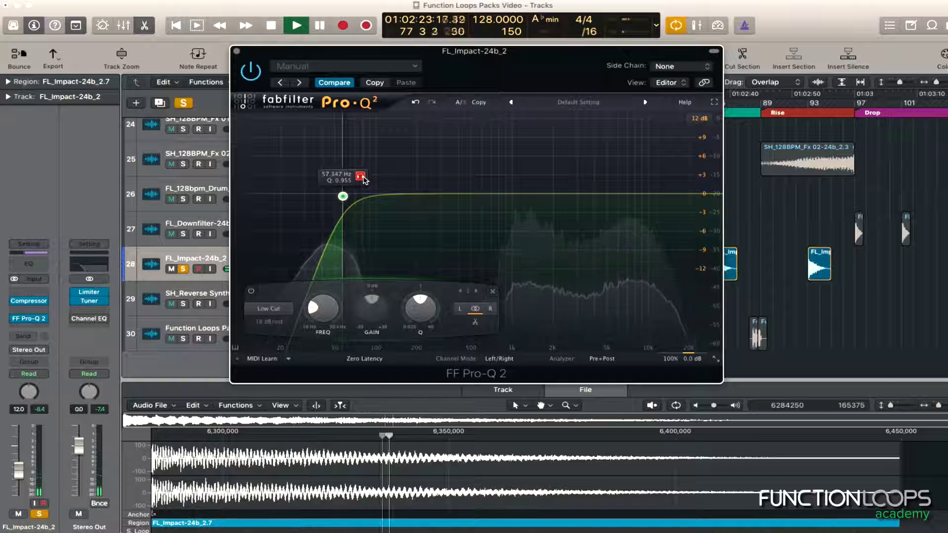
pyautogui.click(361, 176)
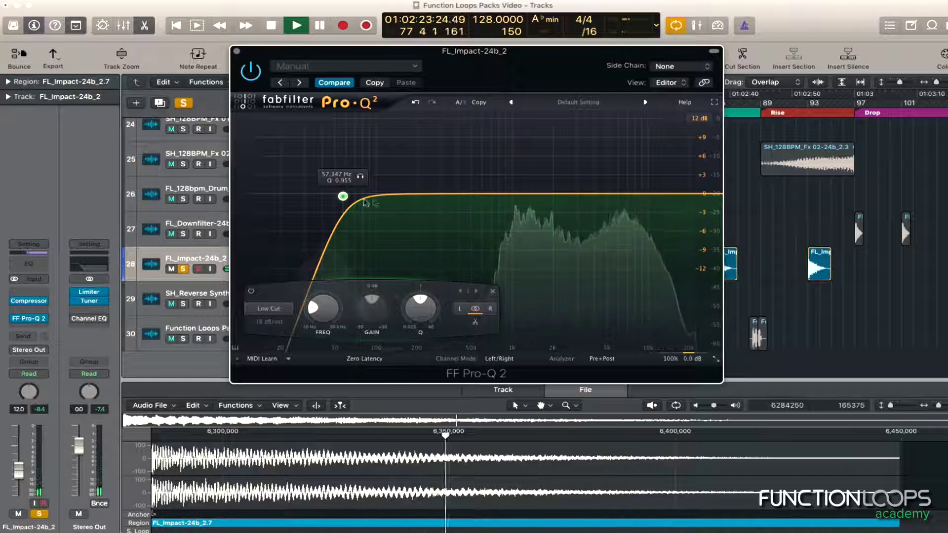
# - Add a gentle bell boost slightly above 100 Hz and a high cut at about 16.5 kHz to the Impact EQ, and close it
pyautogui.moveTo(343, 196); pyautogui.dragTo(394, 180)
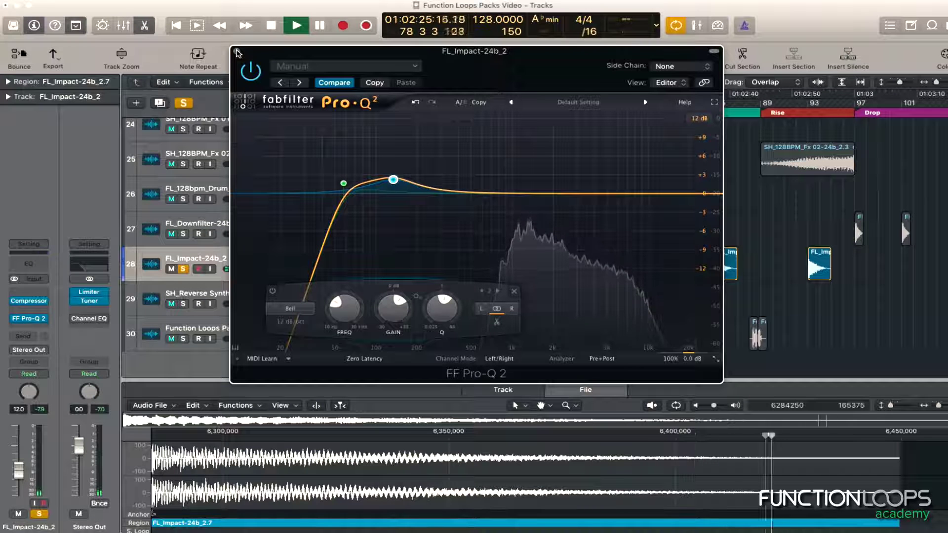
pyautogui.click(679, 195)
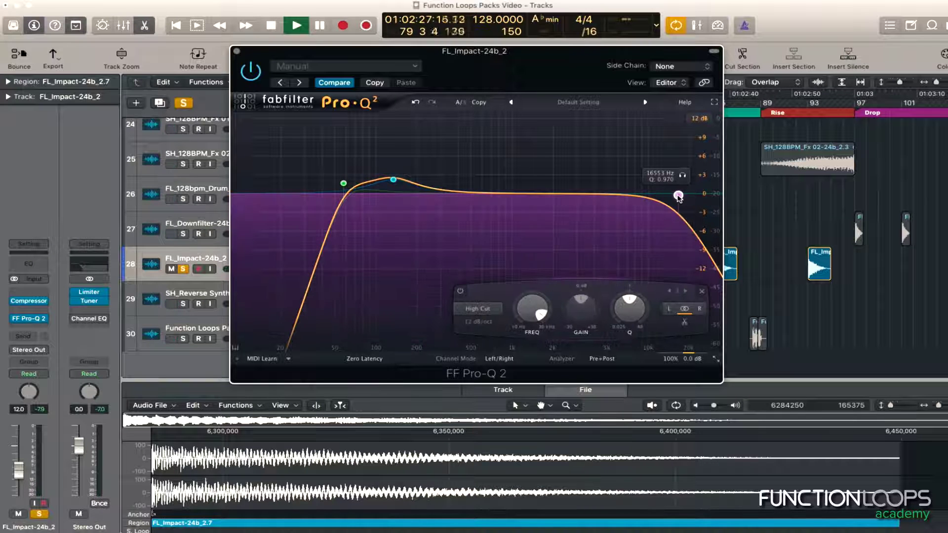
pyautogui.click(237, 51)
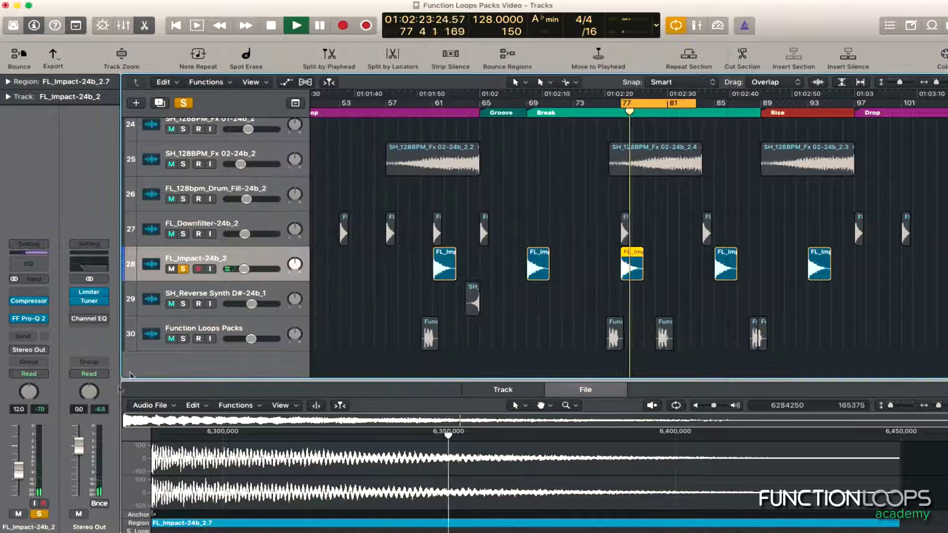
# - Turn off the Impact track's solo and restart playback to hear the track in the full mix
pyautogui.click(183, 270)
pyautogui.press('space')
pyautogui.press('space')
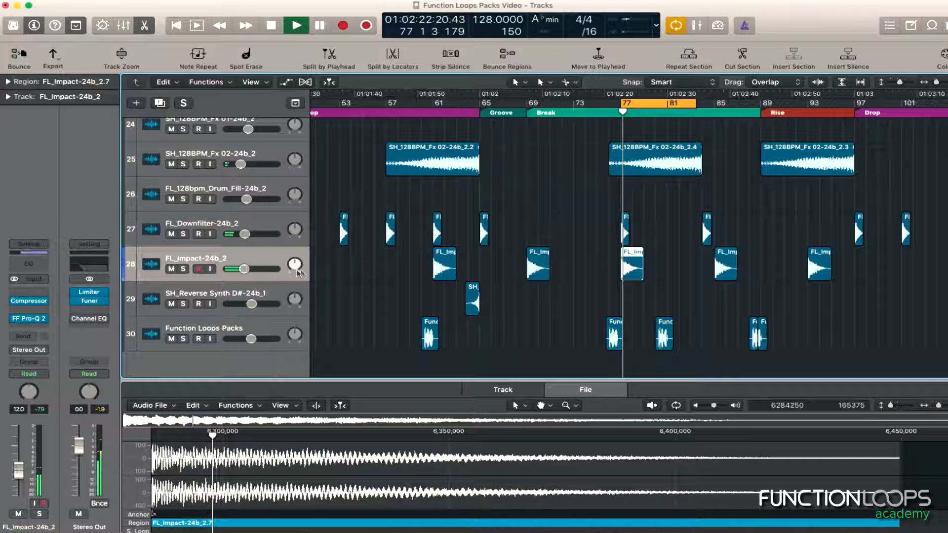
# - Solo the SH_Reverse_Crash-24b_1 track and loop playback over its region in the Break section
pyautogui.scroll(3, 577, 293)
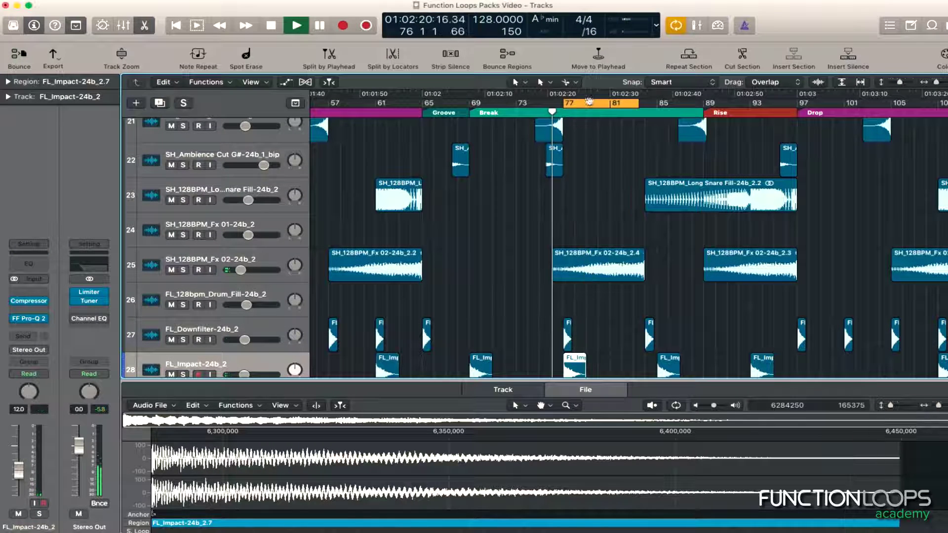
pyautogui.moveTo(589, 102); pyautogui.dragTo(577, 102)
pyautogui.click(183, 126)
pyautogui.scroll(2, 549, 210)
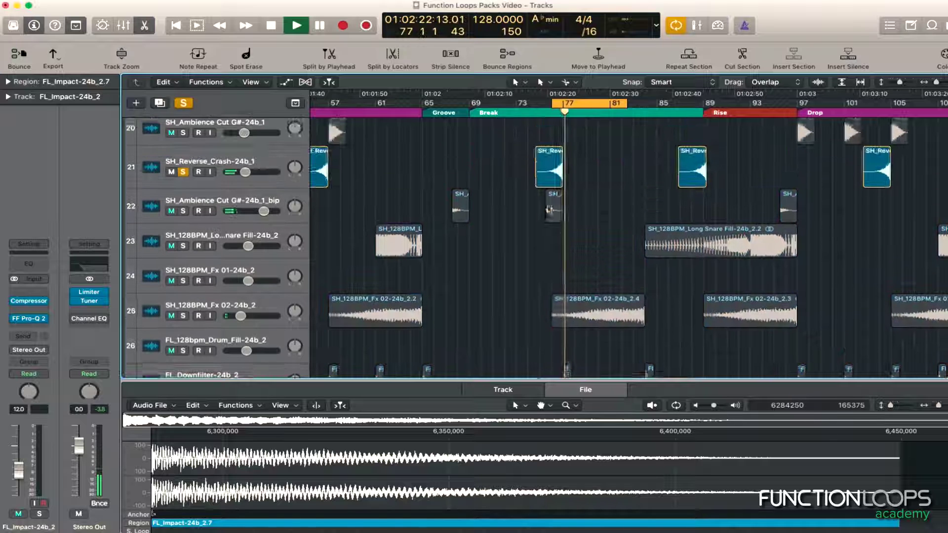
pyautogui.press('space')
pyautogui.click(578, 158)
pyautogui.press('space')
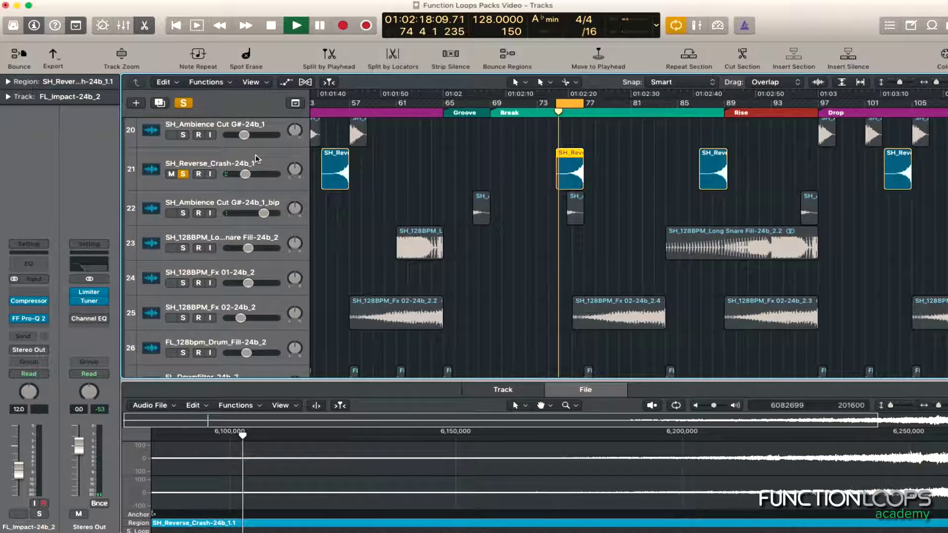
# - Insert a stereo FF Pro-Q 2 on the SH_Reverse_Crash-24b_1 track and delete its default EQ band
pyautogui.click(246, 174)
pyautogui.click(40, 310)
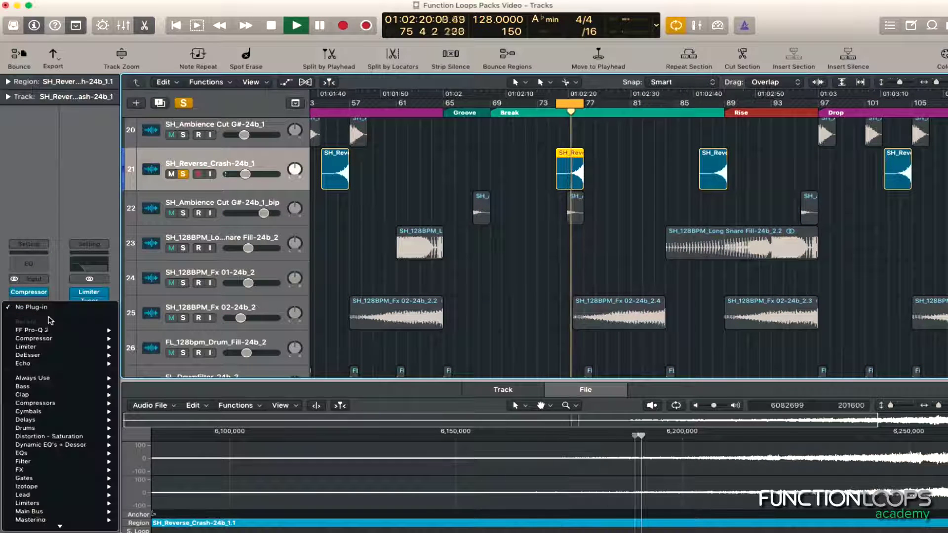
pyautogui.click(129, 330)
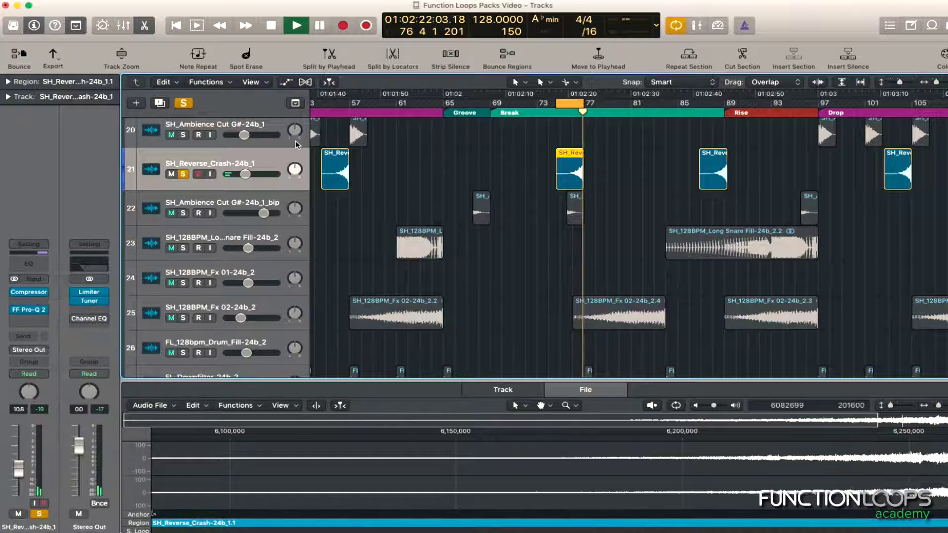
pyautogui.rightClick(364, 195)
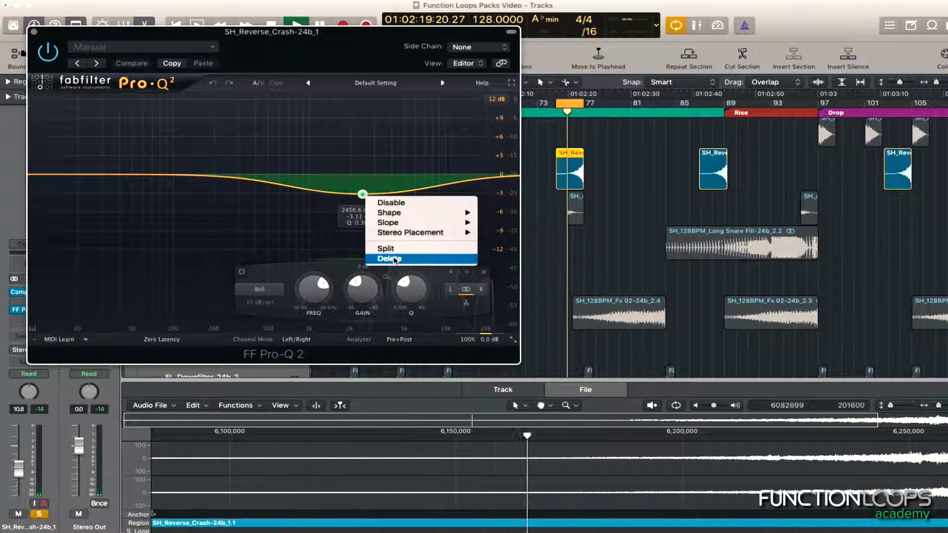
pyautogui.click(394, 258)
pyautogui.moveTo(62, 175); pyautogui.dragTo(86, 227)
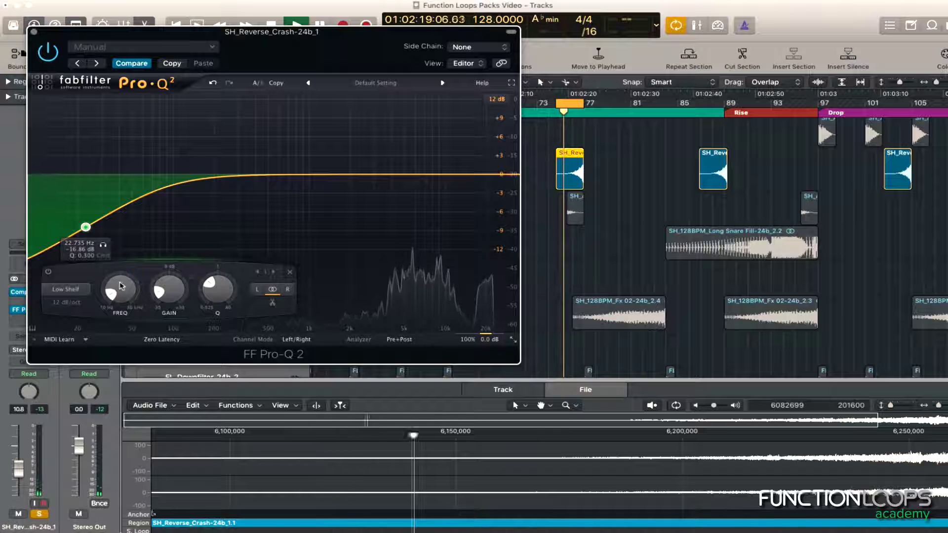
pyautogui.rightClick(86, 227)
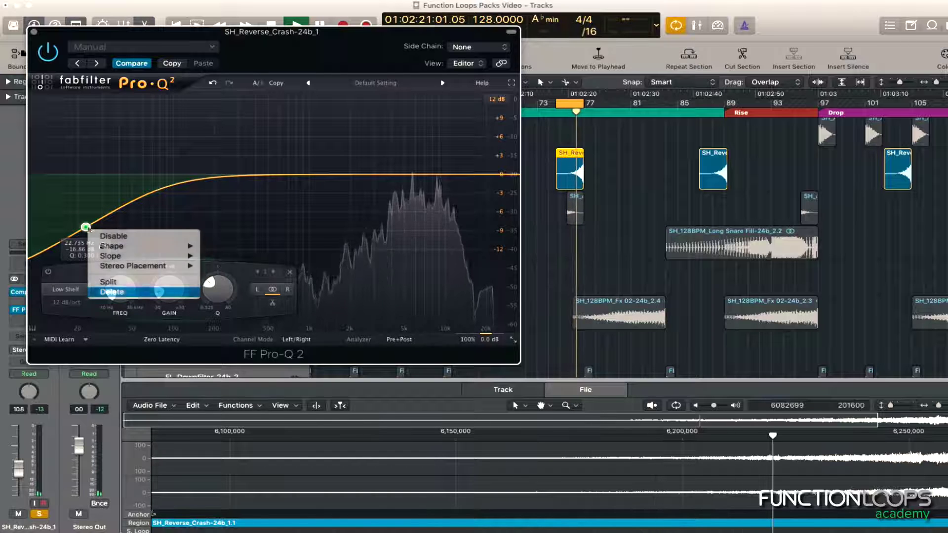
pyautogui.click(112, 292)
# - Add a low cut slightly below 100 Hz and a high cut slightly above 10 kHz to the Reverse Crash EQ
pyautogui.moveTo(49, 175); pyautogui.dragTo(163, 178)
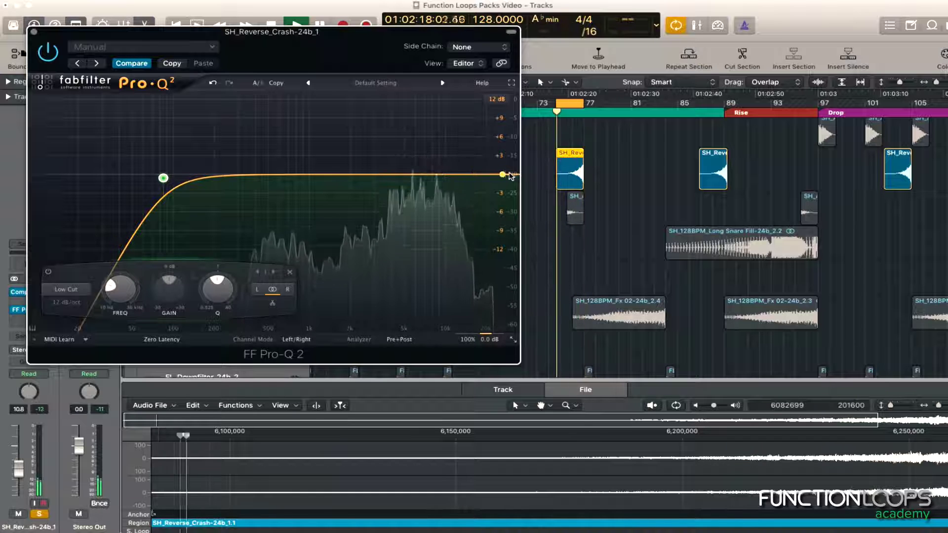
pyautogui.doubleClick(509, 175)
pyautogui.moveTo(509, 175); pyautogui.dragTo(462, 173)
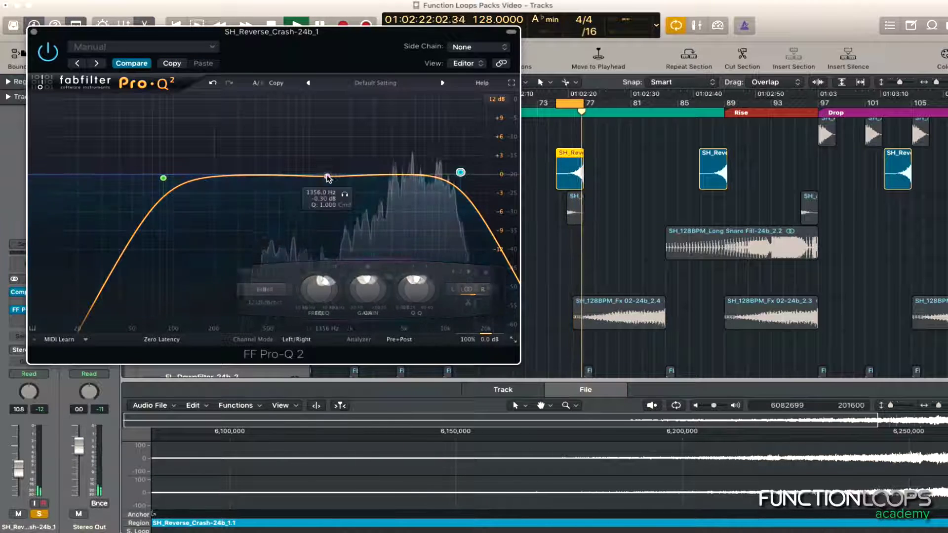
# - Sweep a narrow boosted bell through the Reverse Crash EQ, then cut about 6.21 dB near 3532 Hz with a Q of 40
pyautogui.moveTo(327, 174); pyautogui.dragTo(326, 133)
pyautogui.moveTo(323, 291); pyautogui.dragTo(324, 237)
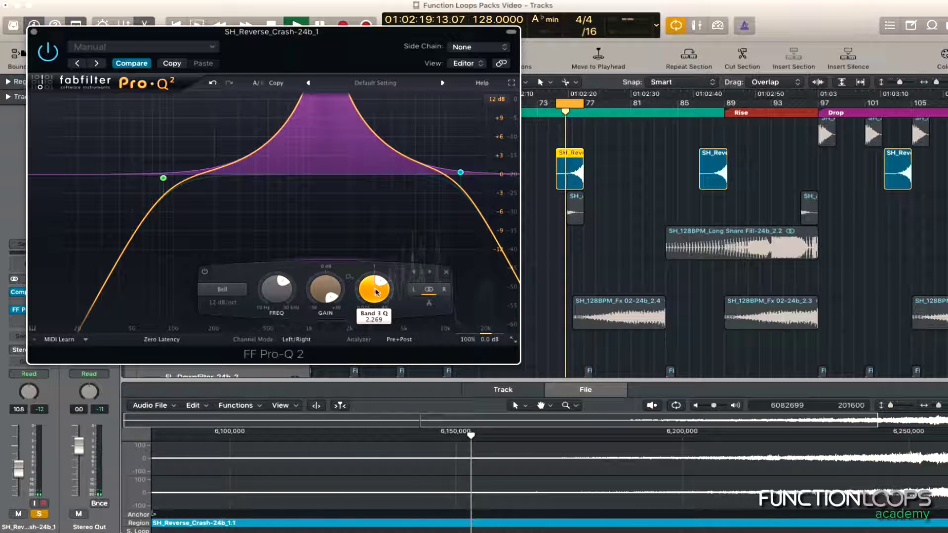
pyautogui.moveTo(375, 290); pyautogui.dragTo(375, 232)
pyautogui.scroll(6, 269, 291)
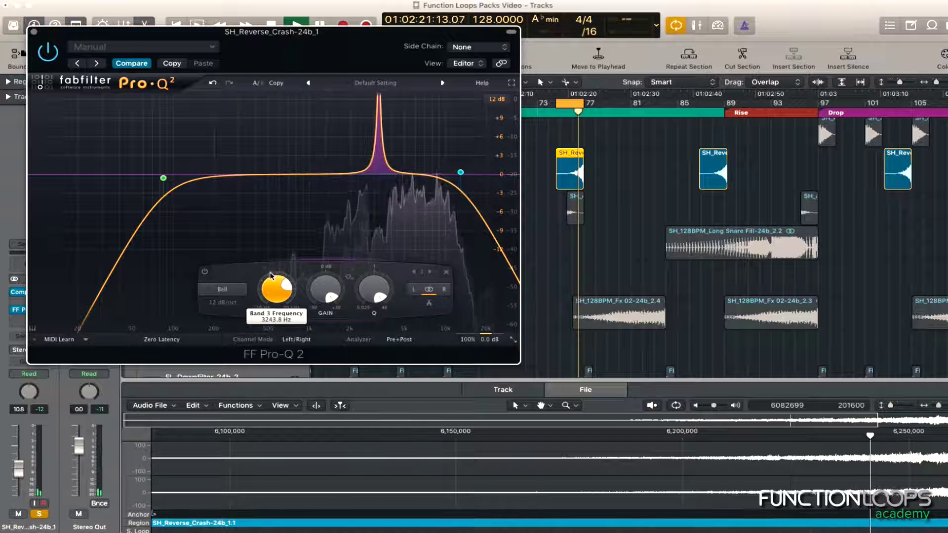
pyautogui.moveTo(324, 288); pyautogui.dragTo(319, 357)
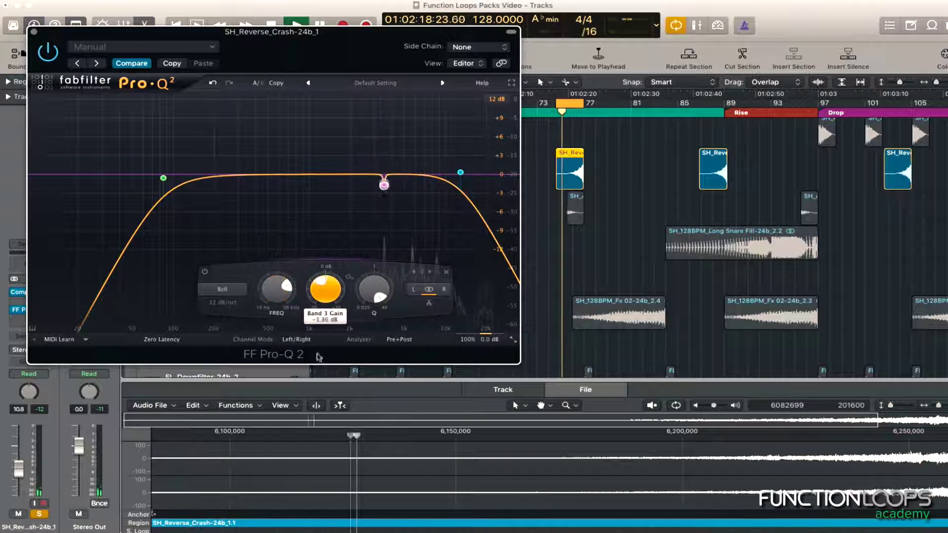
pyautogui.moveTo(402, 232)
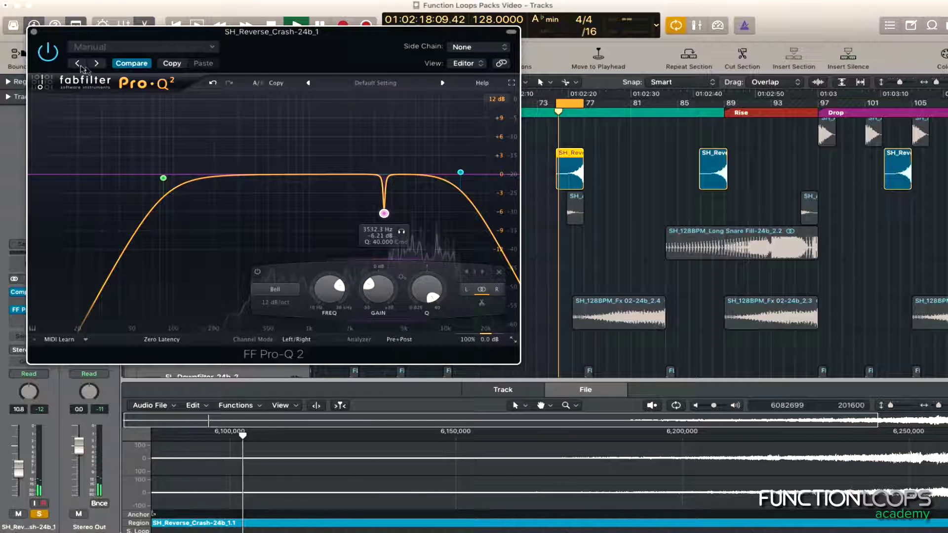
# - Close the Reverse Crash EQ and play the track unsoloed in the mix, then solo the SH_Ambience Cut G#-24b_1_bip track
pyautogui.press('space')
pyautogui.click(33, 32)
pyautogui.press('space')
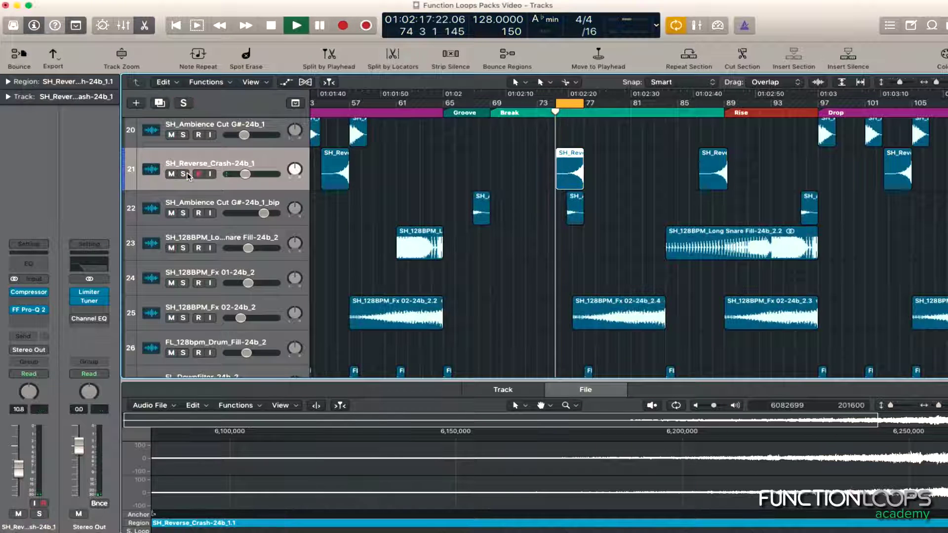
pyautogui.click(190, 203)
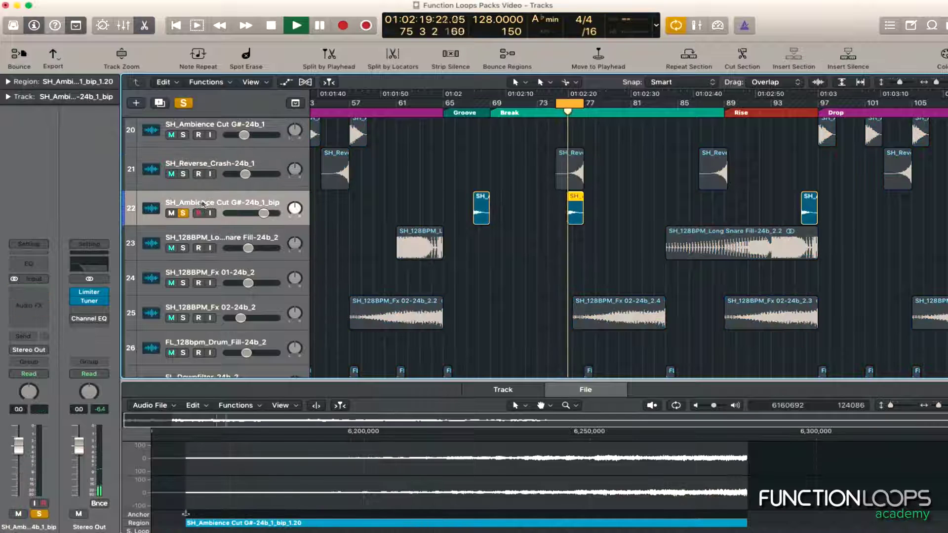
# - Try a Compressor with the my kick preset on the SH_Ambience Cut G#-24b_1_bip track
pyautogui.click(28, 306)
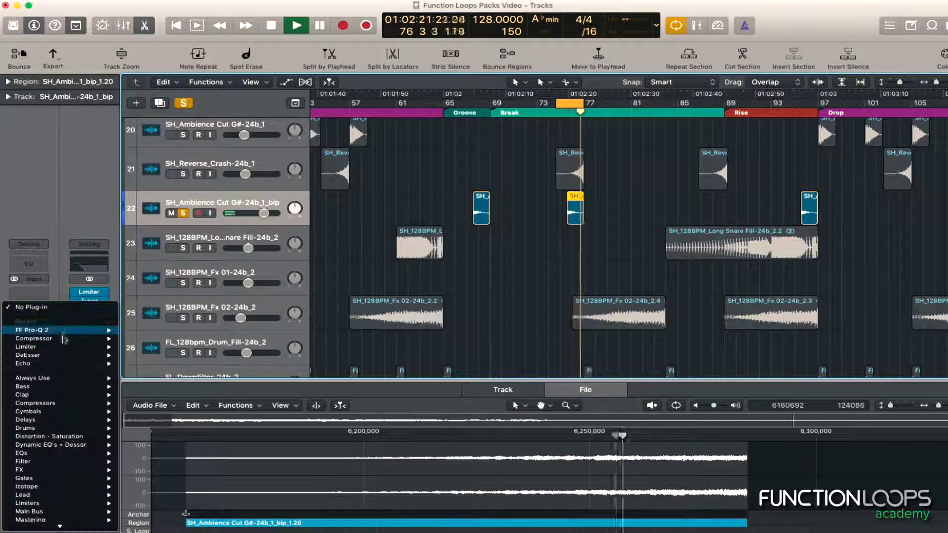
pyautogui.moveTo(68, 345)
pyautogui.click(141, 346)
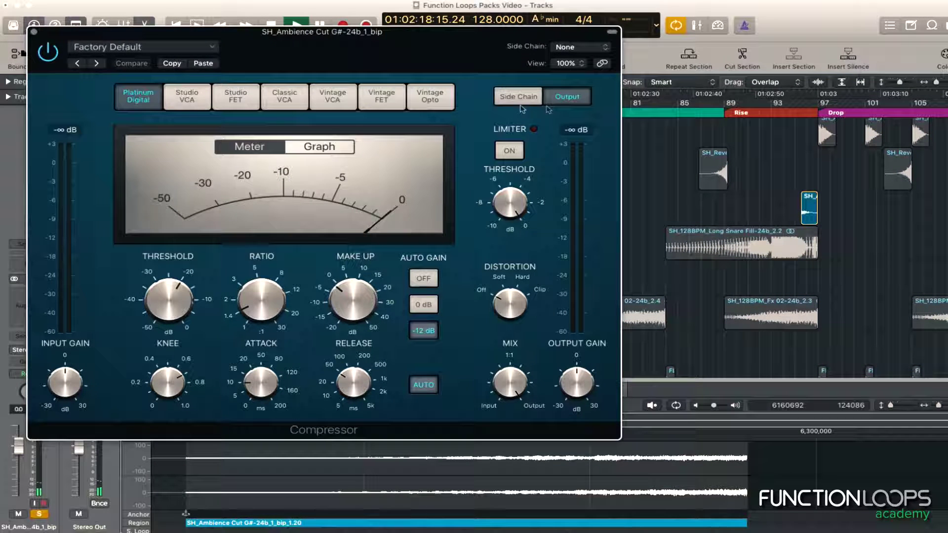
pyautogui.click(129, 48)
pyautogui.click(134, 206)
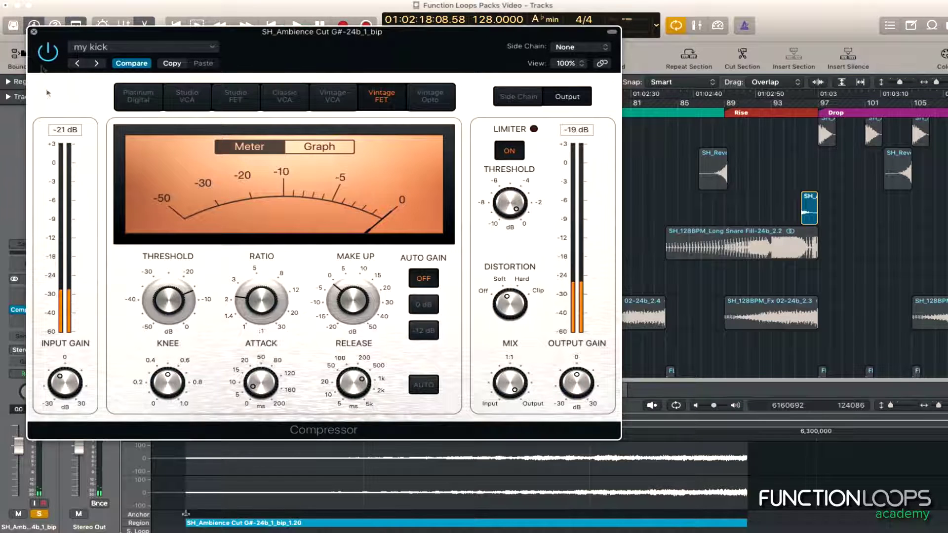
# - Replace the Ambience Cut track's Compressor with a stereo FF Pro-Q 2 and delete its default EQ band
pyautogui.click(43, 310)
pyautogui.click(44, 312)
pyautogui.moveTo(73, 126)
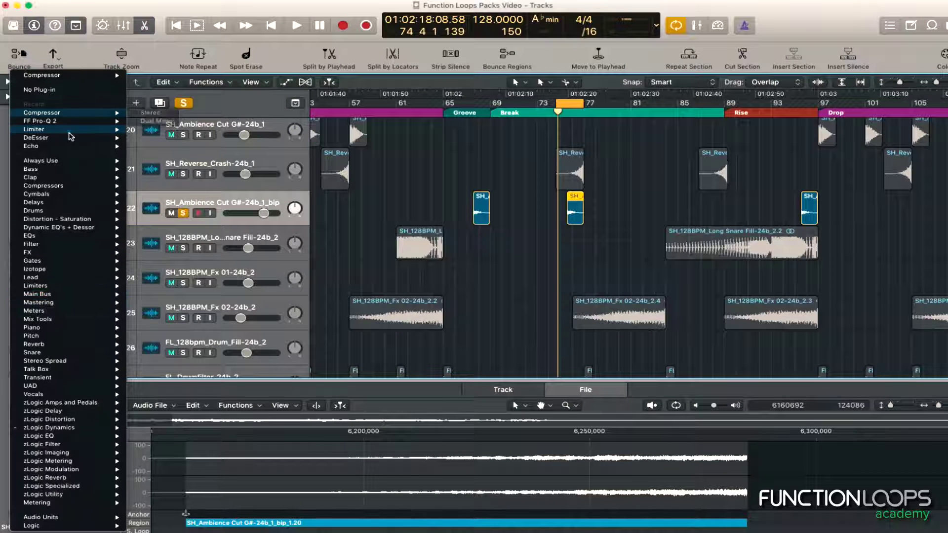
pyautogui.click(170, 124)
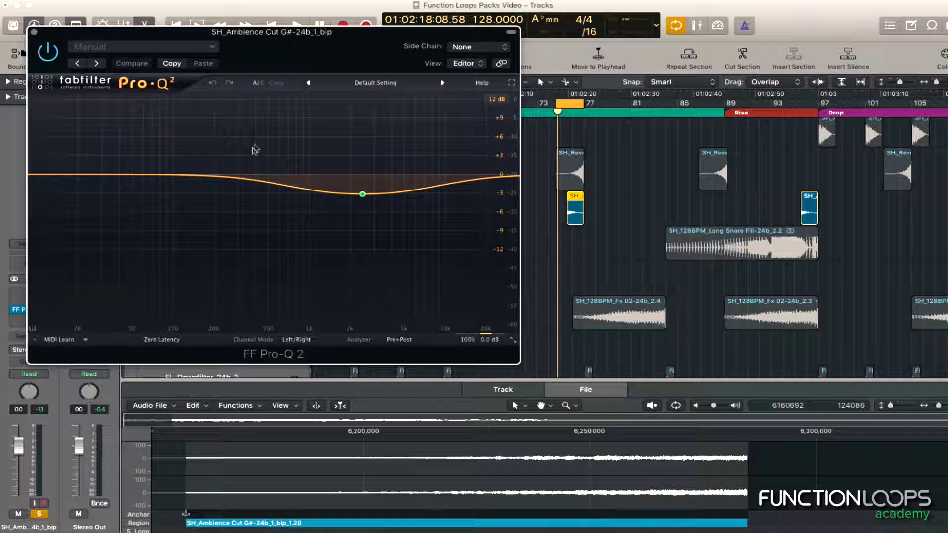
pyautogui.press('space')
pyautogui.rightClick(364, 195)
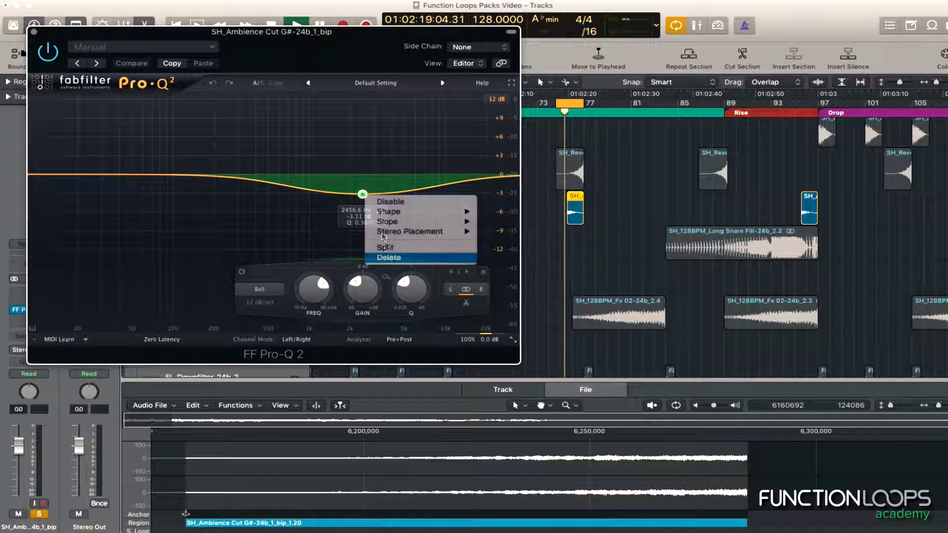
pyautogui.click(375, 257)
# - Add a low cut at about 102 Hz with a Q of 0.906 to the Ambience Cut track's EQ
pyautogui.moveTo(68, 177); pyautogui.dragTo(174, 179)
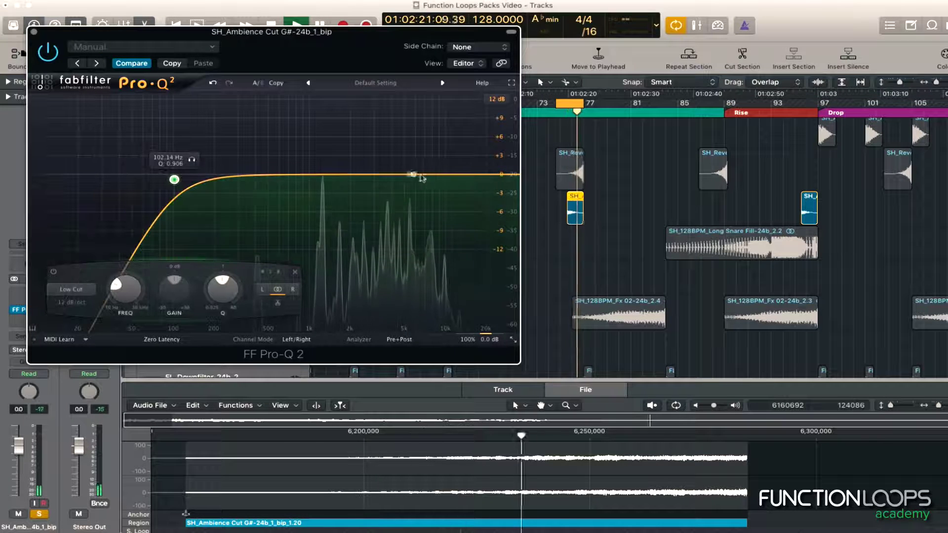
pyautogui.doubleClick(319, 174)
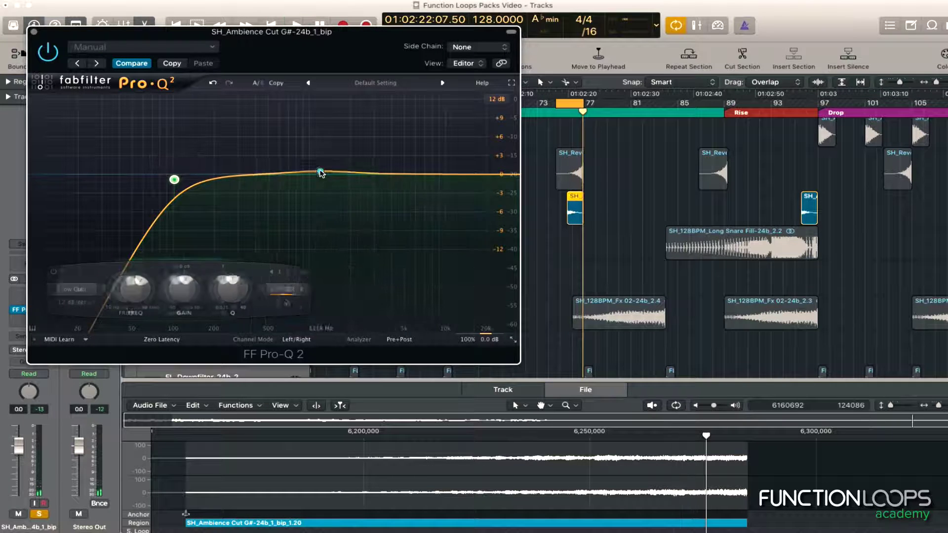
pyautogui.moveTo(319, 174); pyautogui.dragTo(319, 186)
pyautogui.rightClick(318, 187)
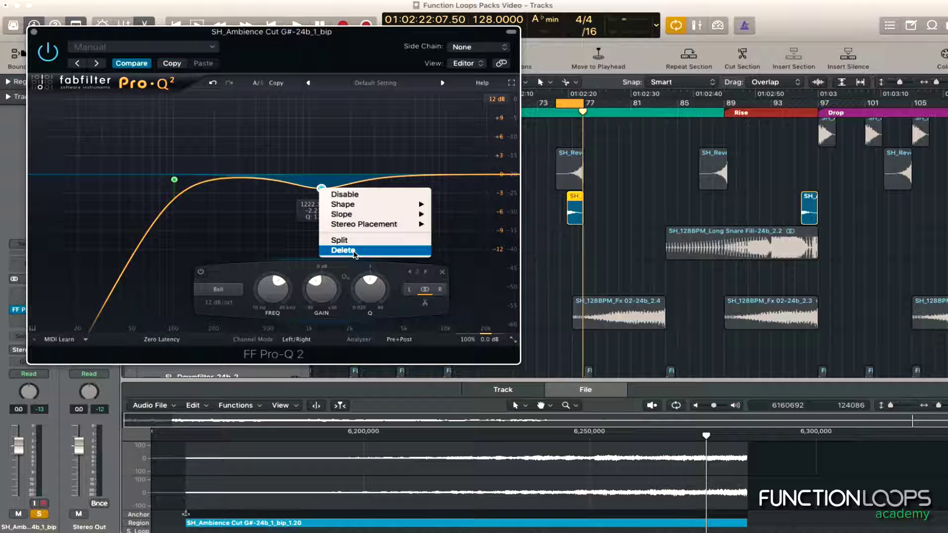
pyautogui.click(353, 254)
# - Add a bell at 1135 Hz with a Q of 40, audition it boosted to +30 dB on the looped region, and turn it into a deep cut
pyautogui.moveTo(364, 291); pyautogui.dragTo(362, 242)
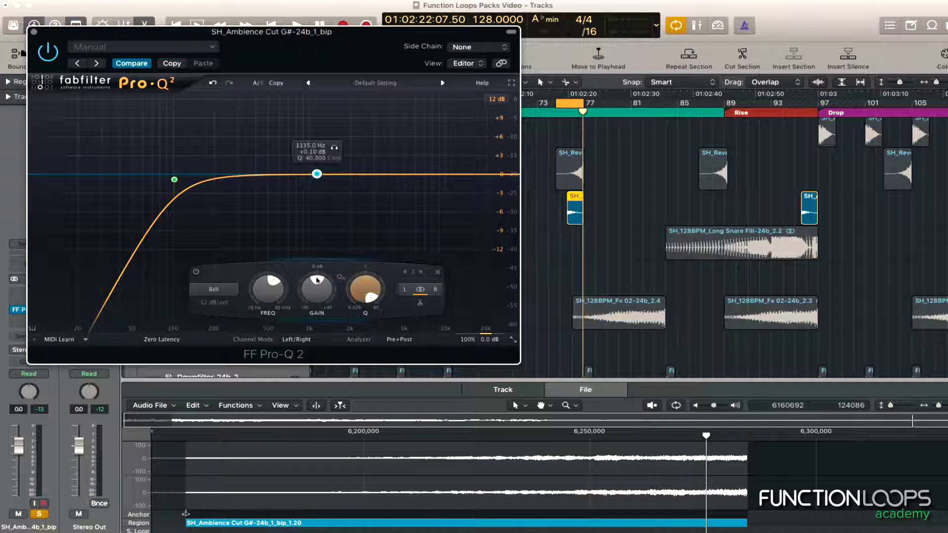
pyautogui.press('space')
pyautogui.moveTo(315, 290); pyautogui.dragTo(309, 236)
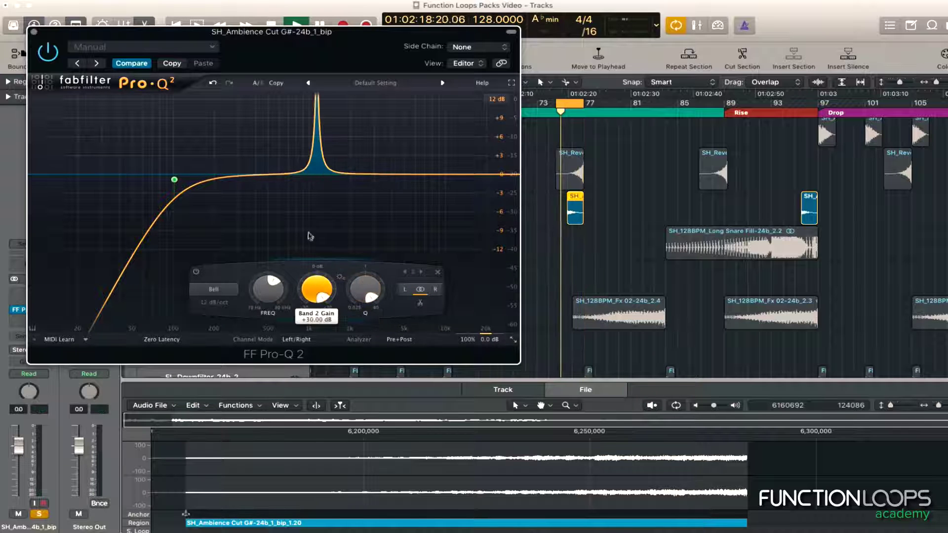
pyautogui.click(581, 204)
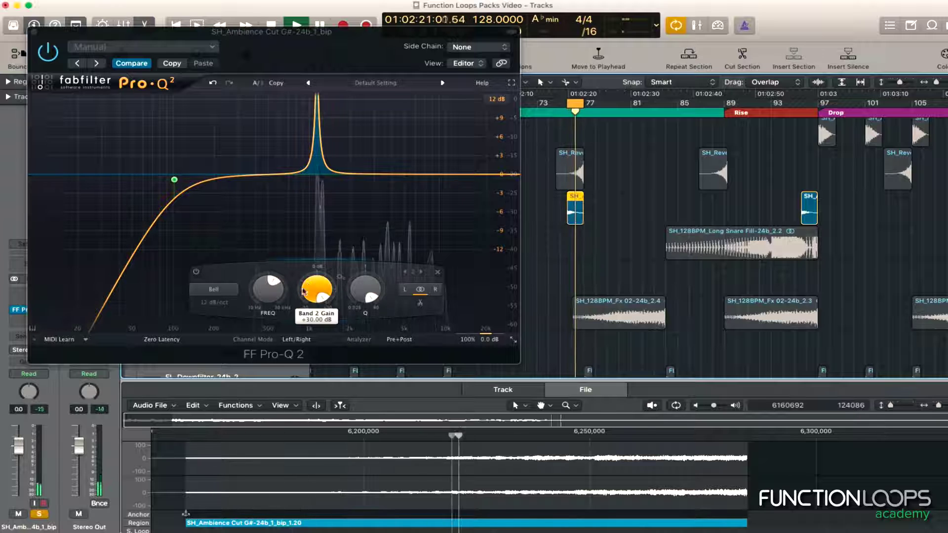
pyautogui.moveTo(309, 283); pyautogui.dragTo(313, 379)
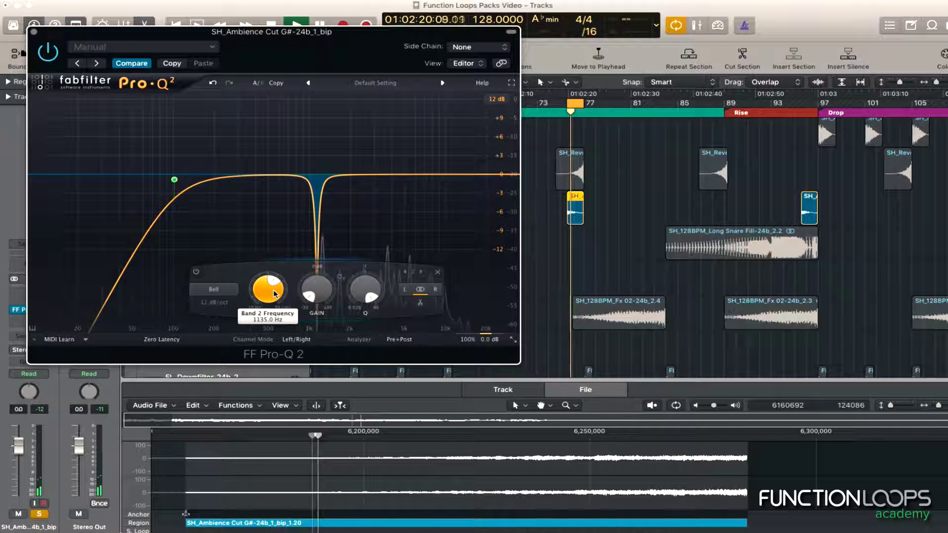
pyautogui.moveTo(281, 297); pyautogui.dragTo(270, 283)
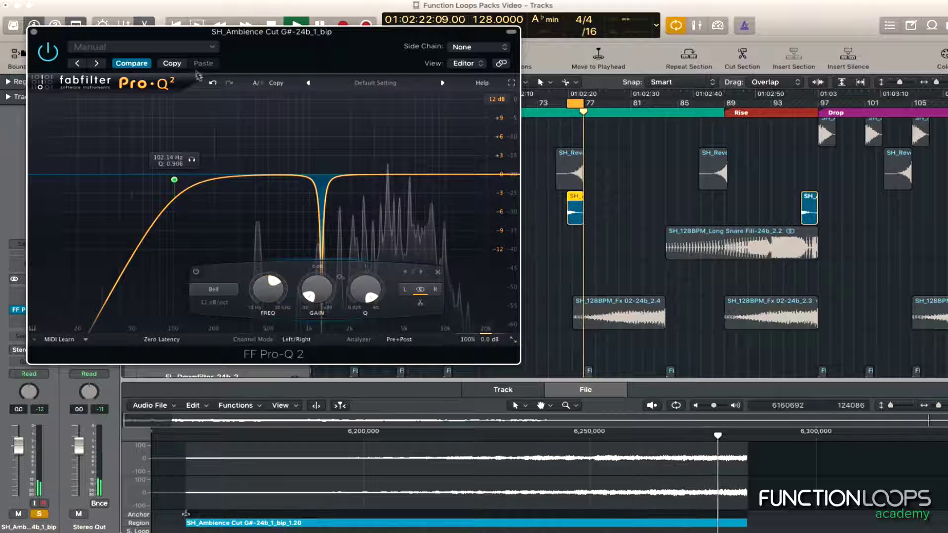
pyautogui.click(213, 82)
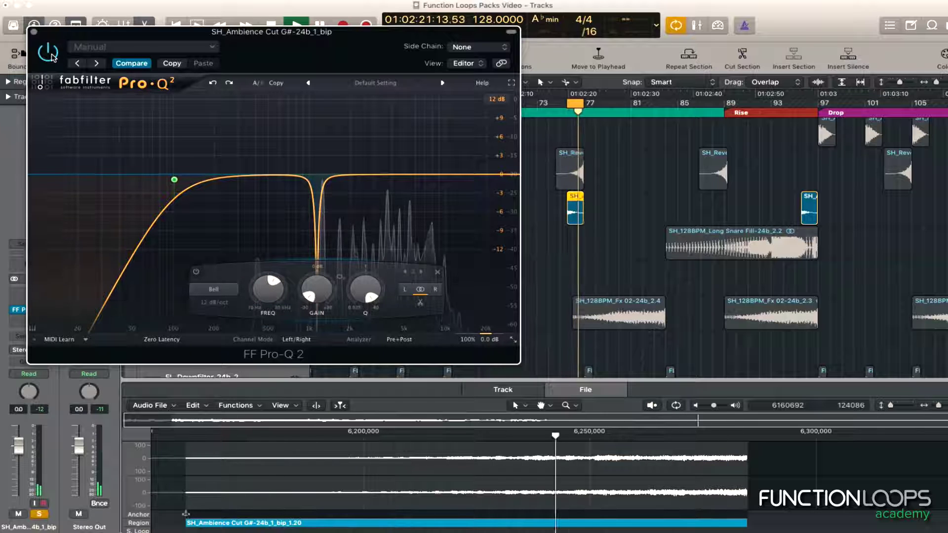
# - Compare the Ambience Cut sound with and without its EQ, close the EQ and play the track unsoloed in the mix
pyautogui.click(52, 58)
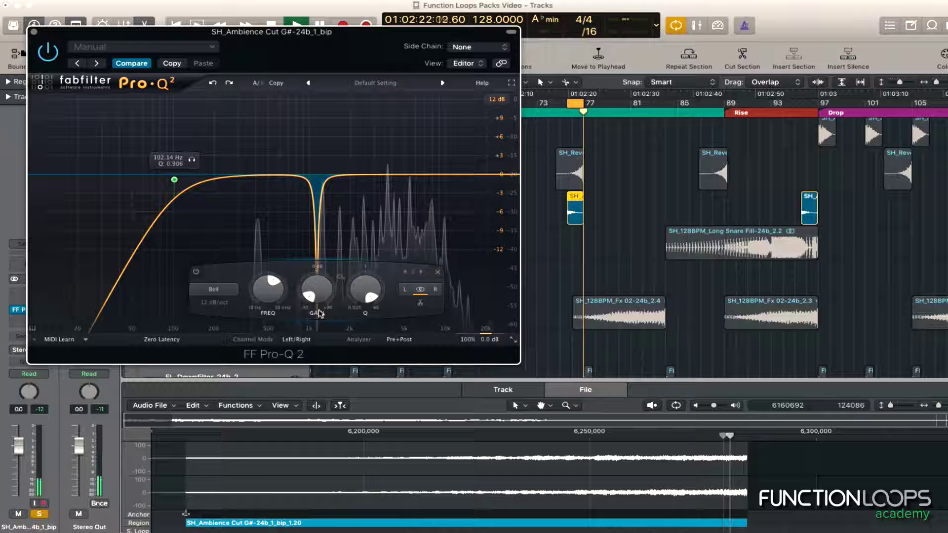
pyautogui.click(33, 32)
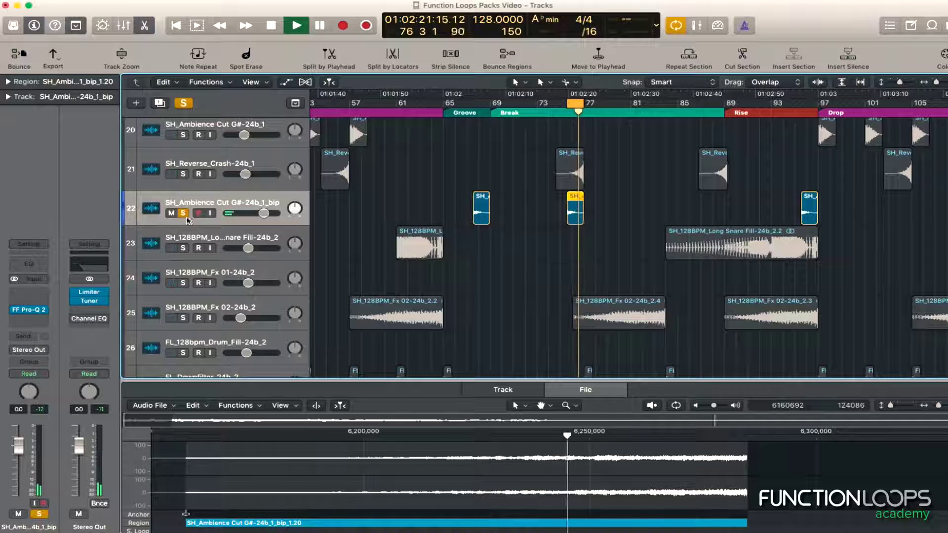
pyautogui.press('s')
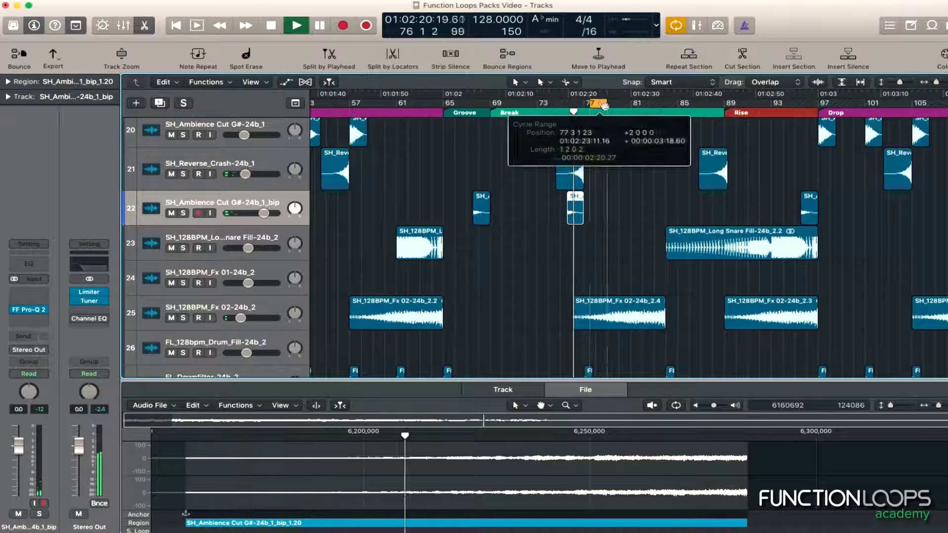
# - Look over the effect tracks and their regions, from OFF BEAT down to Function Loops Packs, for the next one to process
pyautogui.scroll(2, 360, 231)
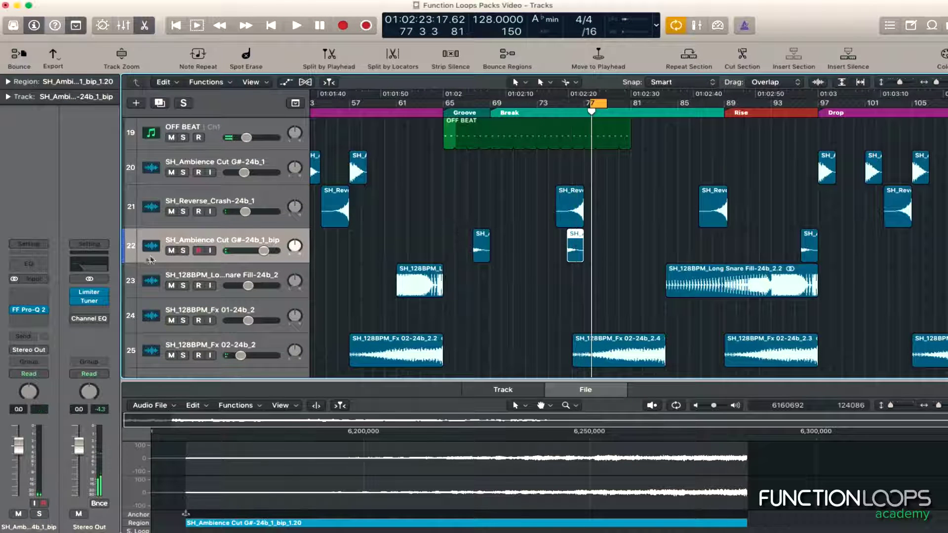
pyautogui.scroll(2, 361, 261)
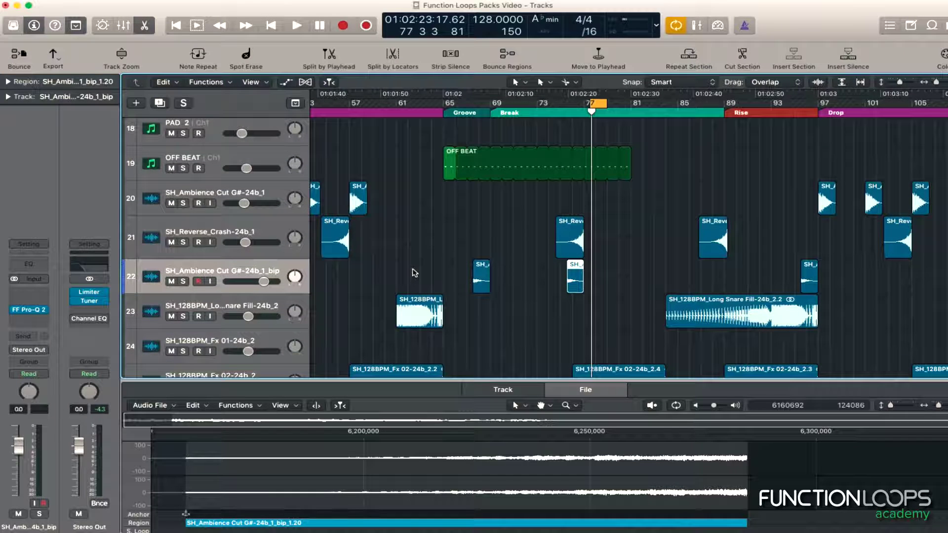
pyautogui.scroll(-2, 457, 272)
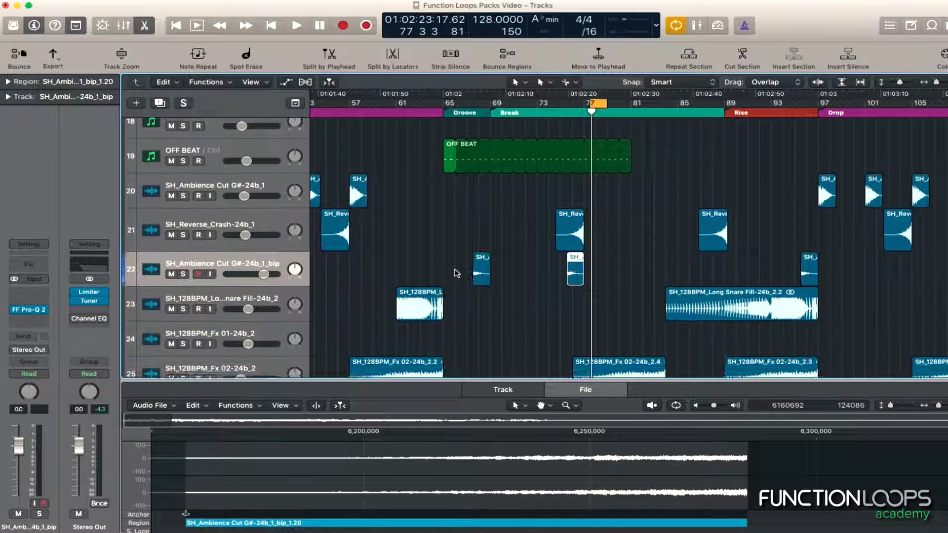
pyautogui.scroll(-2, 450, 251)
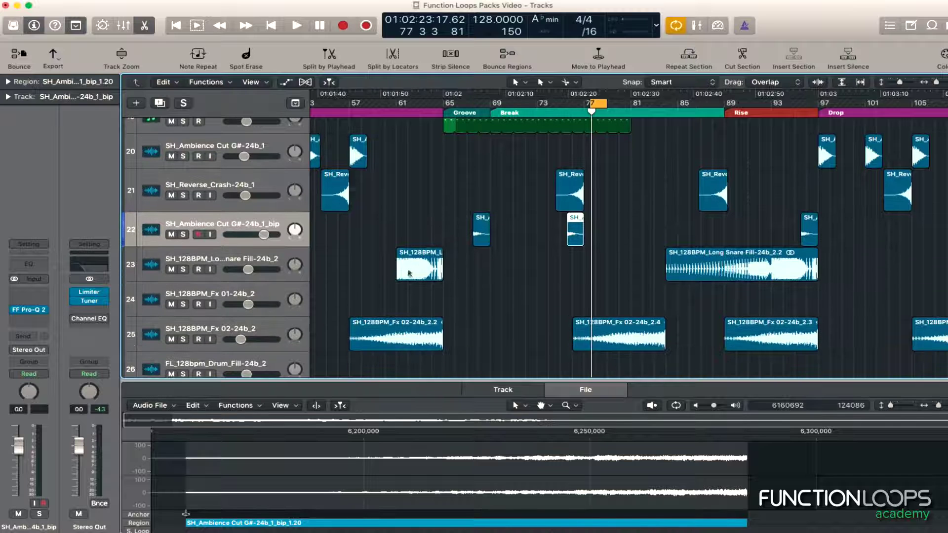
pyautogui.scroll(-1, 420, 242)
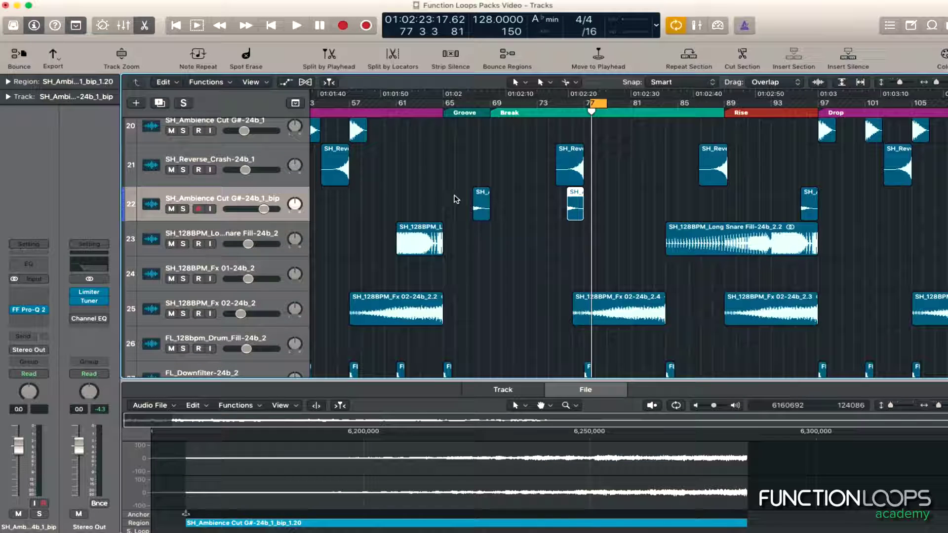
pyautogui.hscroll(3, 485, 242)
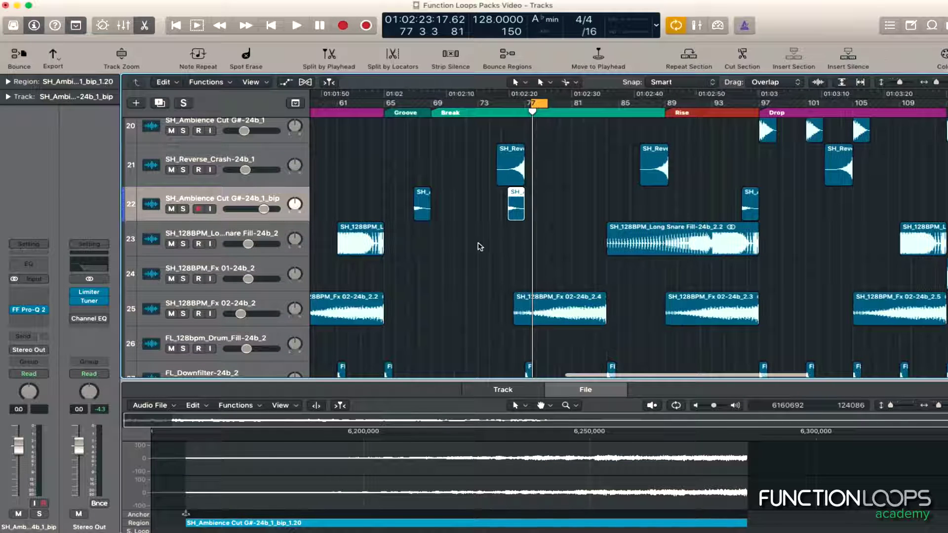
pyautogui.scroll(4, 478, 248)
pyautogui.scroll(-8, 480, 248)
pyautogui.scroll(-3, 475, 248)
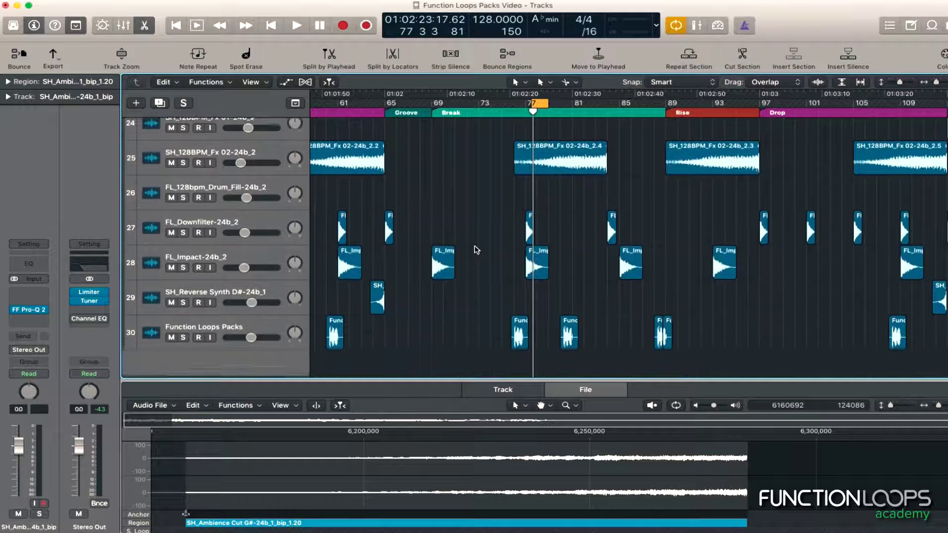
# - Loop the SH_128BPM_Long Snare Fill-24b_2.2 region before the drop and audition its track in solo
pyautogui.scroll(4, 475, 247)
pyautogui.click(625, 201)
pyautogui.press('u')
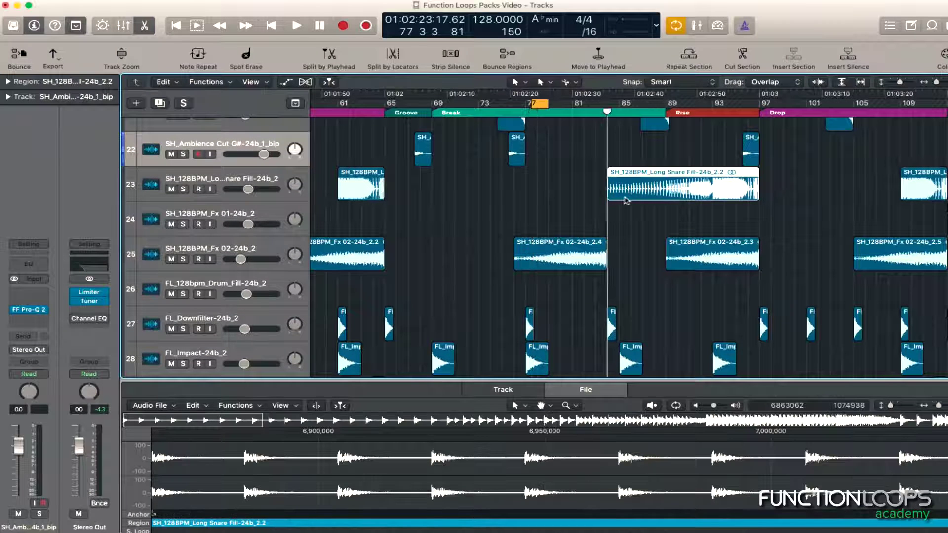
pyautogui.press('space')
pyautogui.click(184, 189)
pyautogui.click(184, 189)
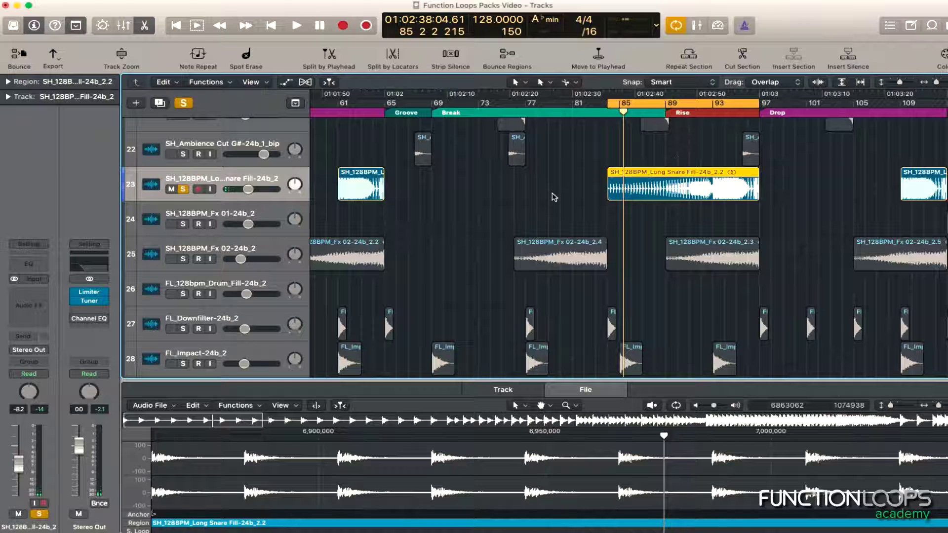
# - Insert a stereo Compressor with the VAlly preset on the Long Snare Fill track and play it in solo
pyautogui.hscroll(2, 531, 197)
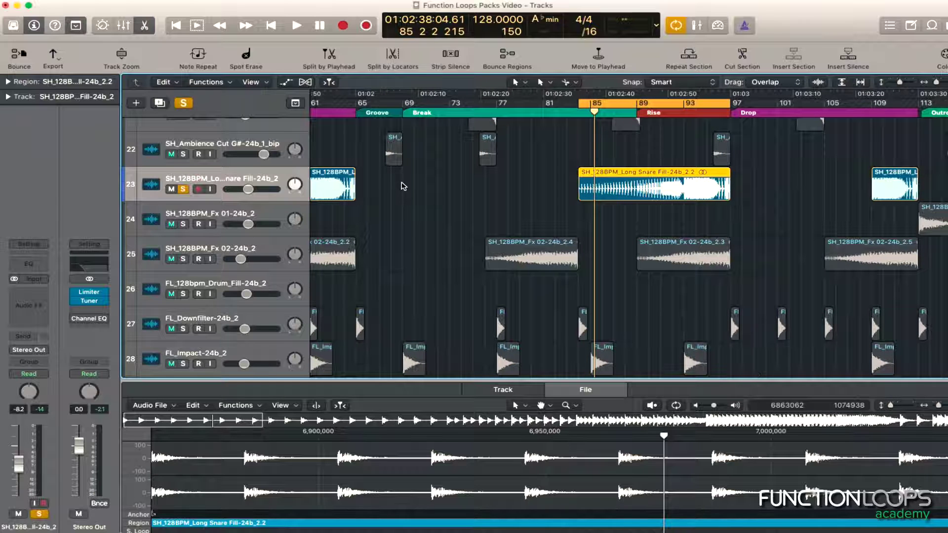
pyautogui.click(29, 306)
pyautogui.moveTo(49, 334)
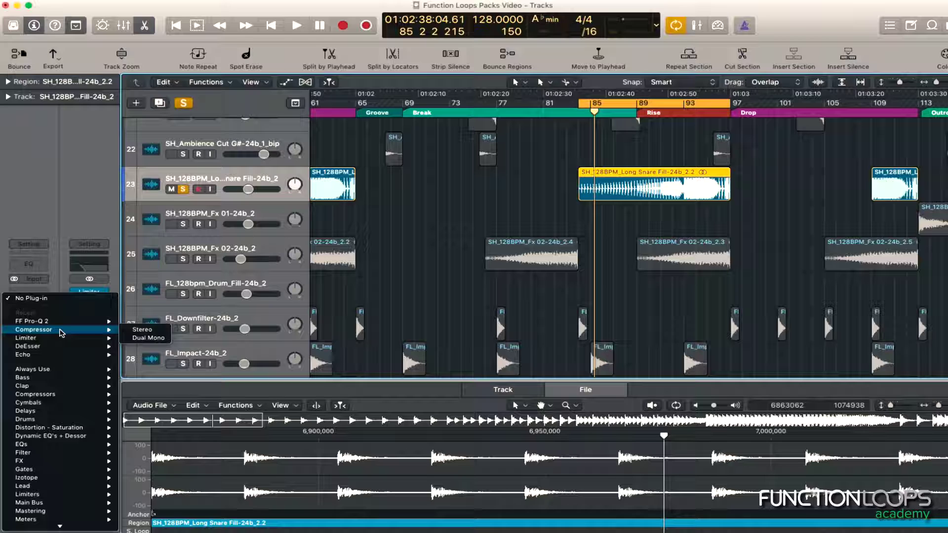
pyautogui.click(143, 330)
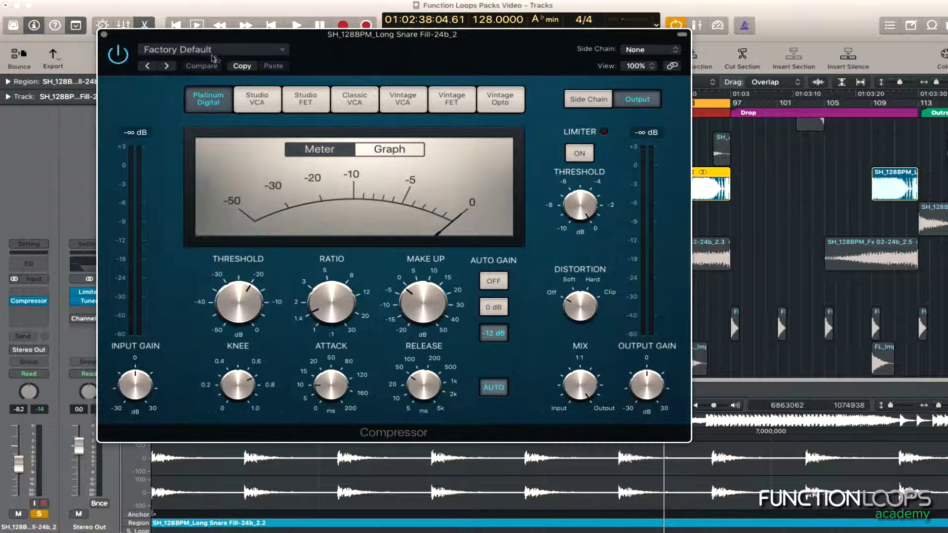
pyautogui.click(212, 50)
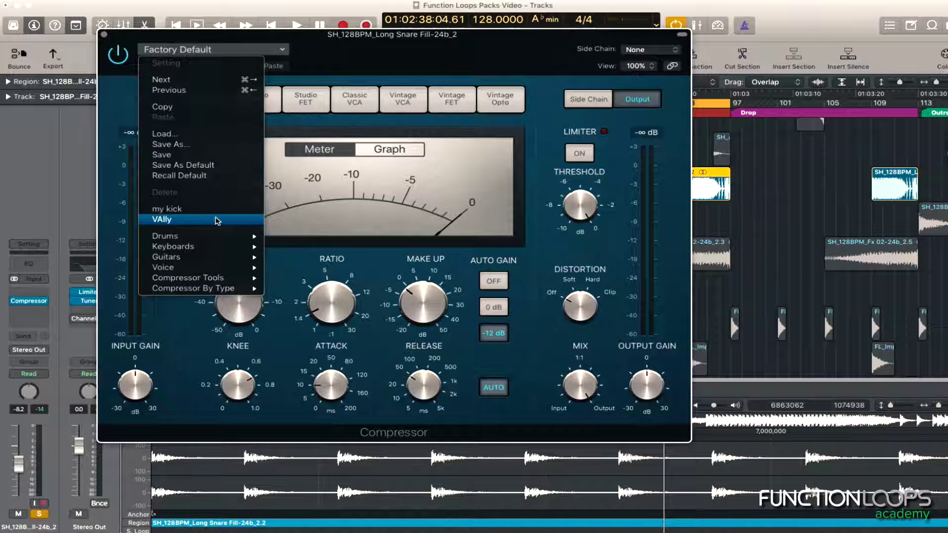
pyautogui.click(223, 220)
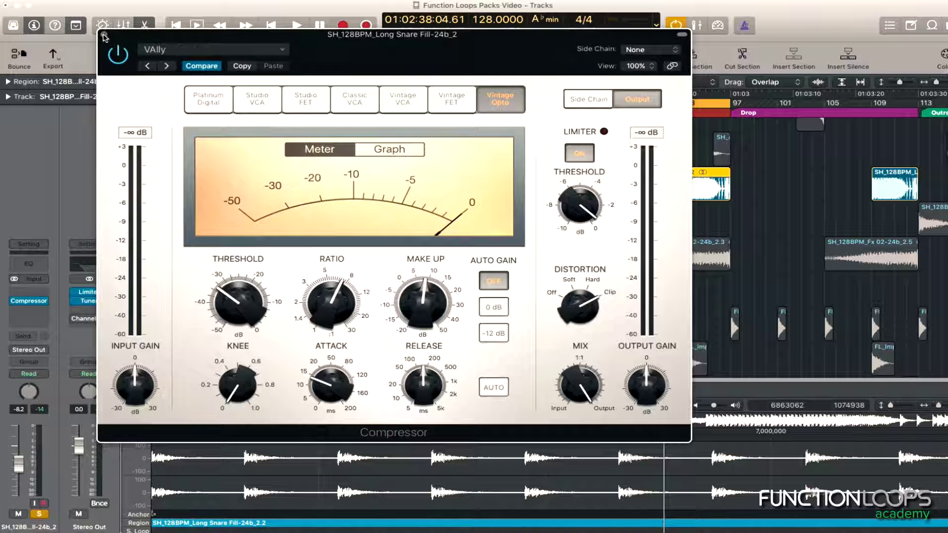
pyautogui.click(103, 34)
pyautogui.press('space')
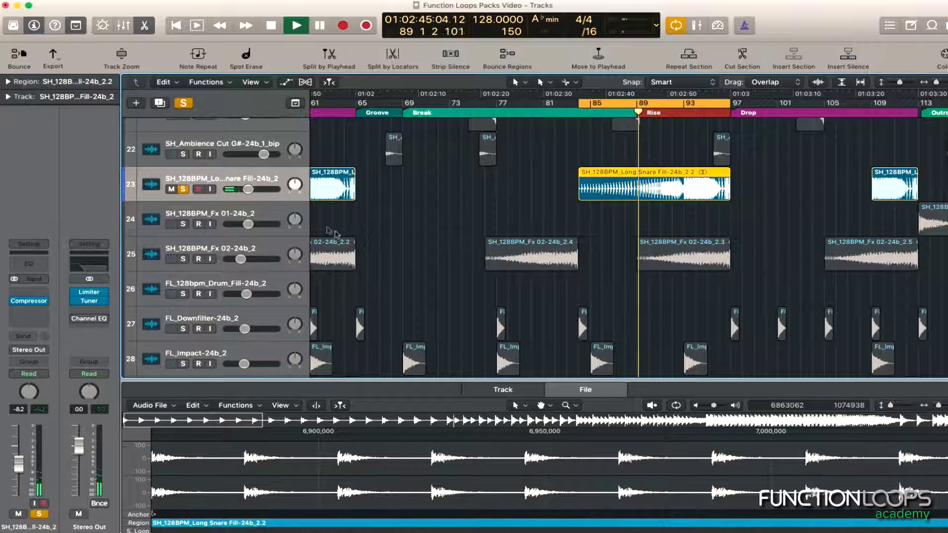
# - Bypass and reopen the snare fill's Compressor, lower its ratio and set its output gain to -6.0 dB
pyautogui.click(15, 300)
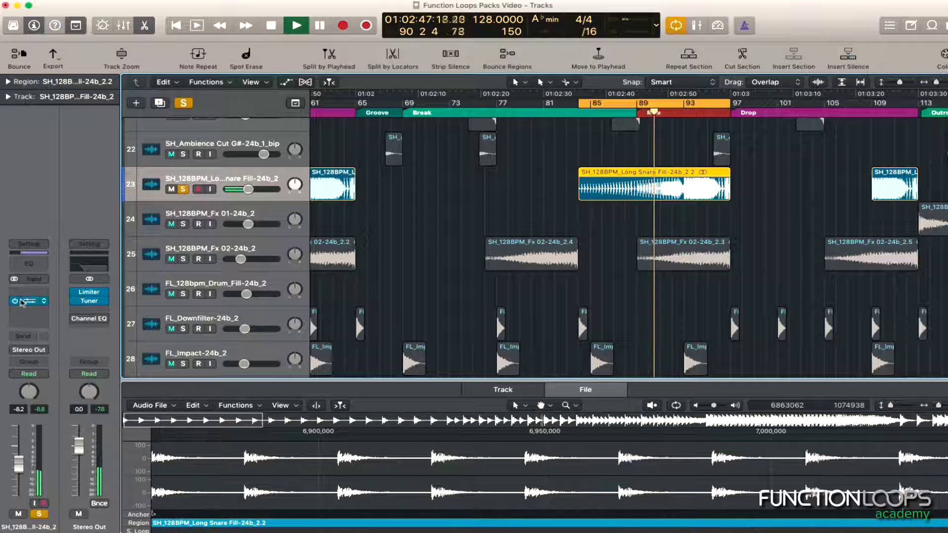
pyautogui.click(28, 300)
pyautogui.moveTo(336, 311); pyautogui.dragTo(339, 348)
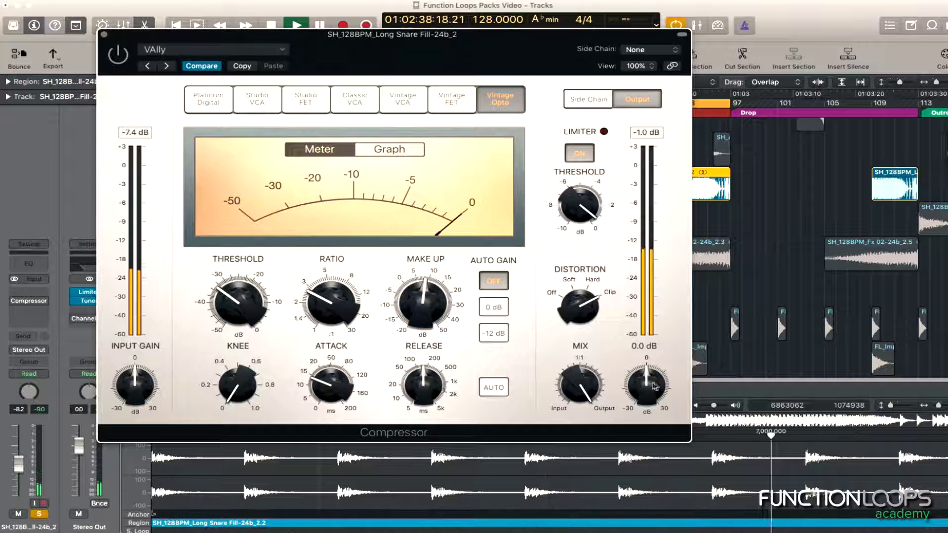
pyautogui.moveTo(653, 390)
pyautogui.mouseDown()
pyautogui.moveTo(655, 377)
pyautogui.moveTo(653, 408)
pyautogui.moveTo(622, 359)
pyautogui.moveTo(645, 375)
pyautogui.mouseUp()
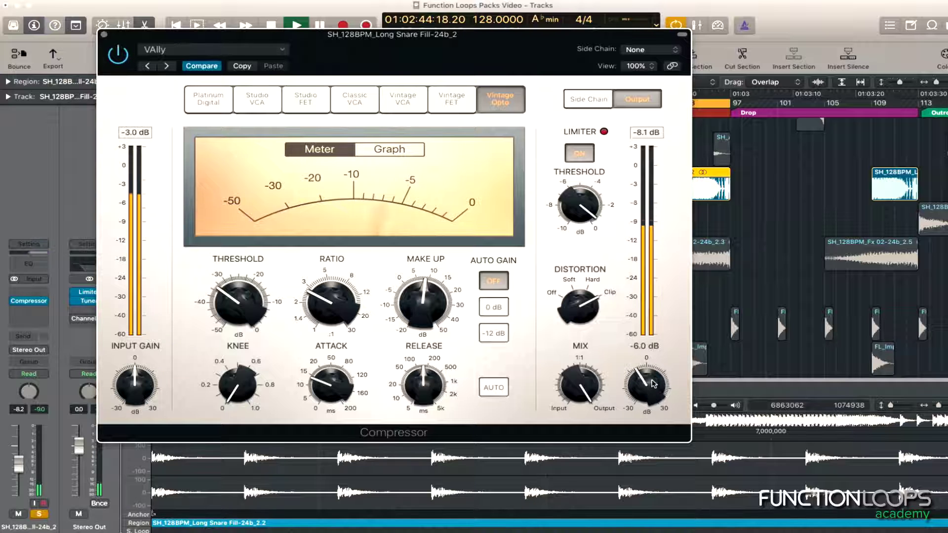
# - Compare the snare fill with the Compressor bypassed and active, raising its output gain slightly to match the levels
pyautogui.click(121, 55)
pyautogui.click(127, 58)
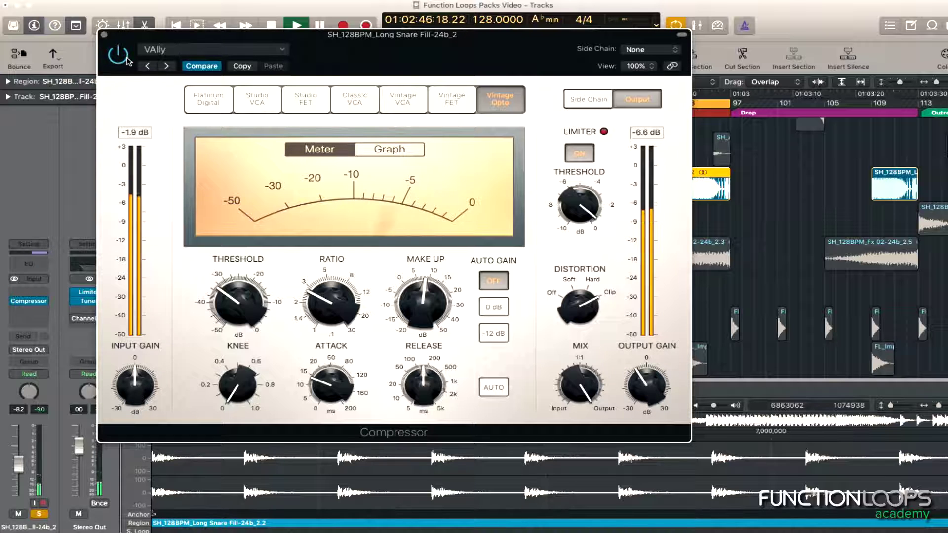
pyautogui.click(127, 57)
pyautogui.moveTo(655, 376); pyautogui.dragTo(632, 422)
pyautogui.click(119, 56)
pyautogui.click(119, 57)
pyautogui.press('space')
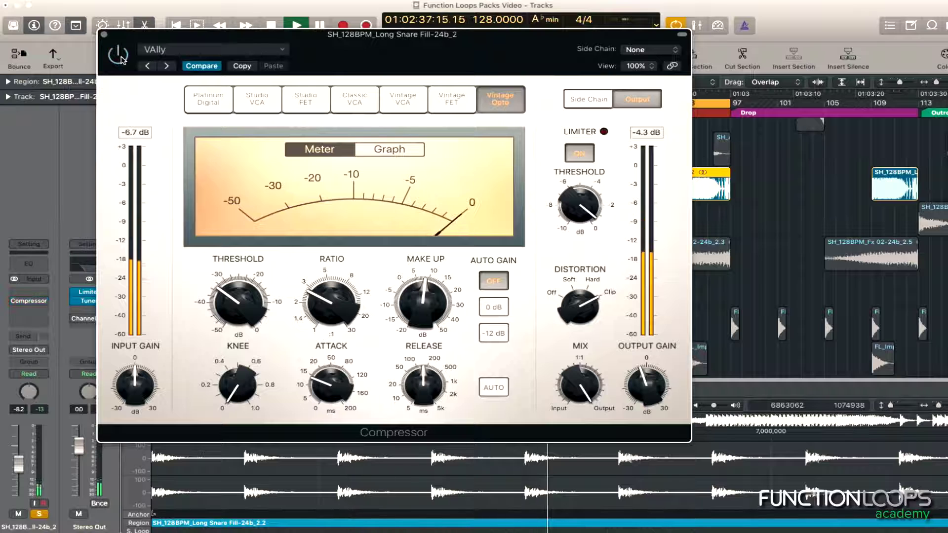
# - Set the Compressor's ratio to 2.0:1, raise its knee, lengthen the attack to about 50 ms, and compare it bypassed and active
pyautogui.click(119, 56)
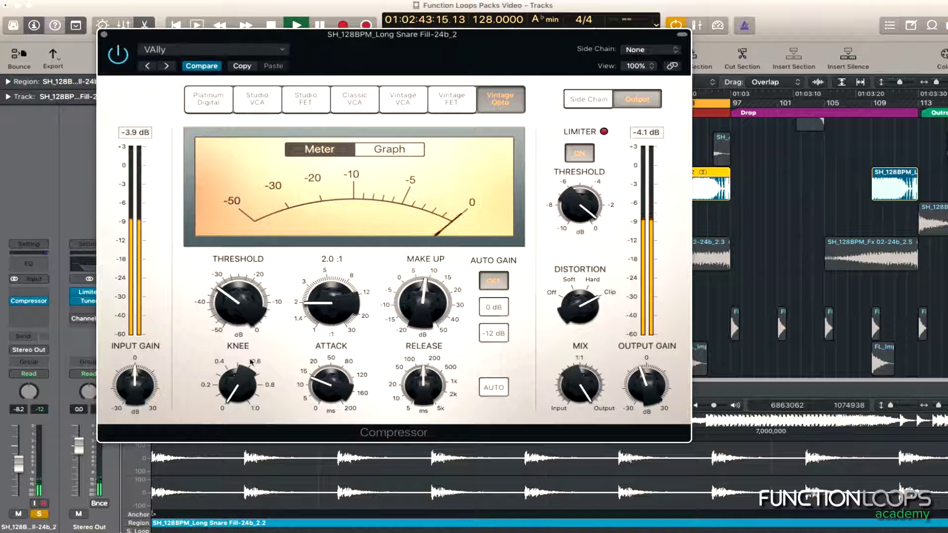
pyautogui.moveTo(327, 399); pyautogui.dragTo(327, 382)
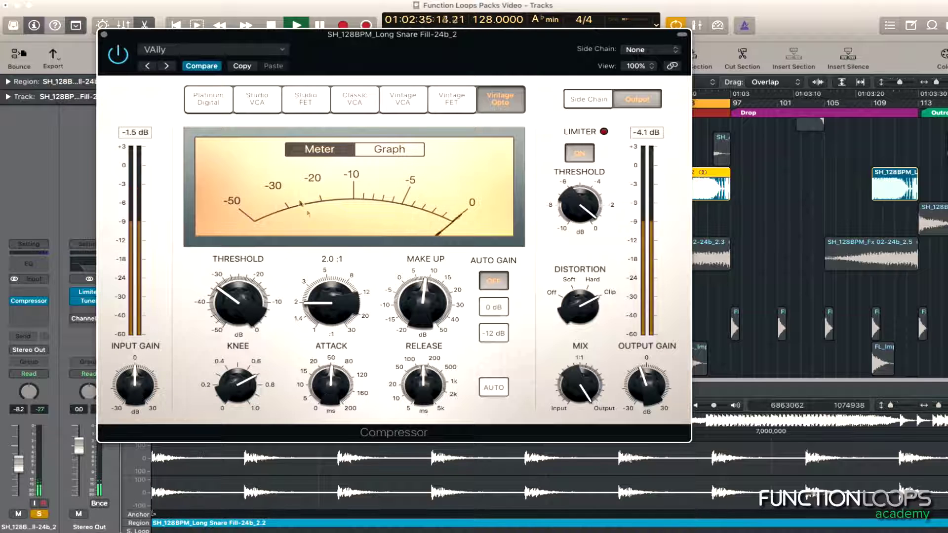
pyautogui.click(126, 59)
pyautogui.click(126, 58)
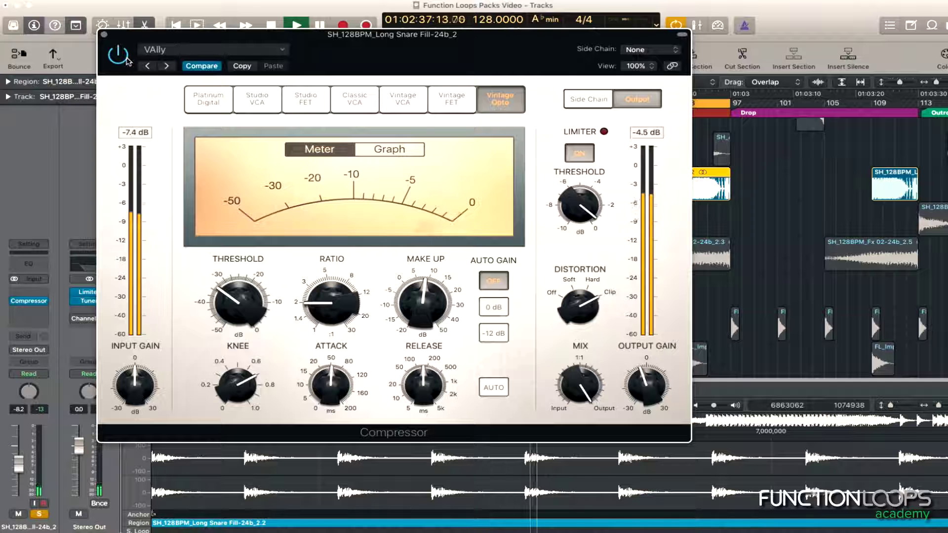
# - Shorten the cycle range to start at about bar 91 and compare the snare fill with its Compressor bypassed and active
pyautogui.click(104, 34)
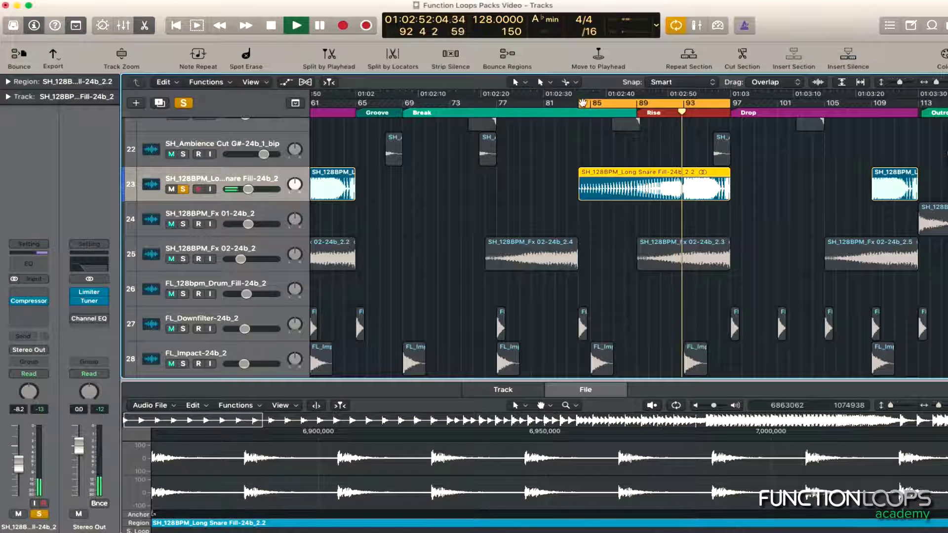
pyautogui.moveTo(581, 103); pyautogui.dragTo(664, 103)
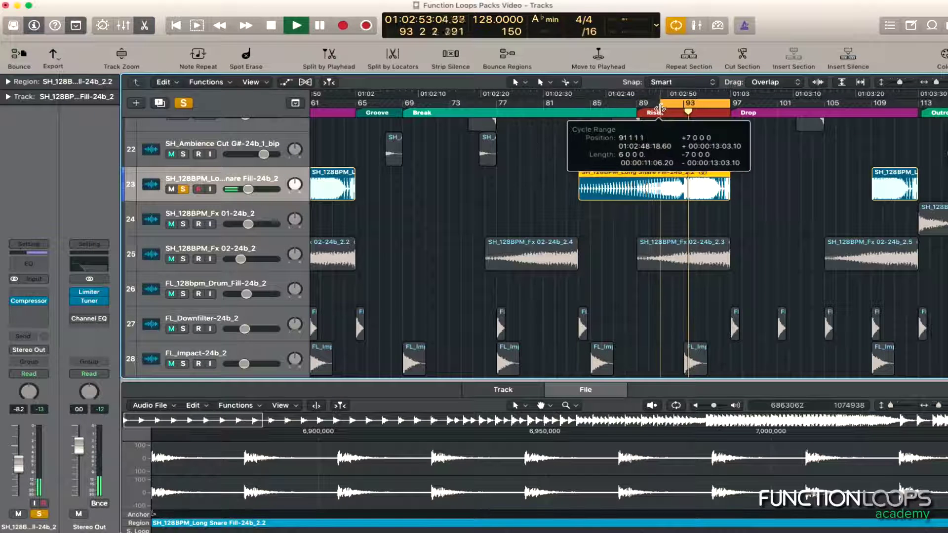
pyautogui.click(29, 301)
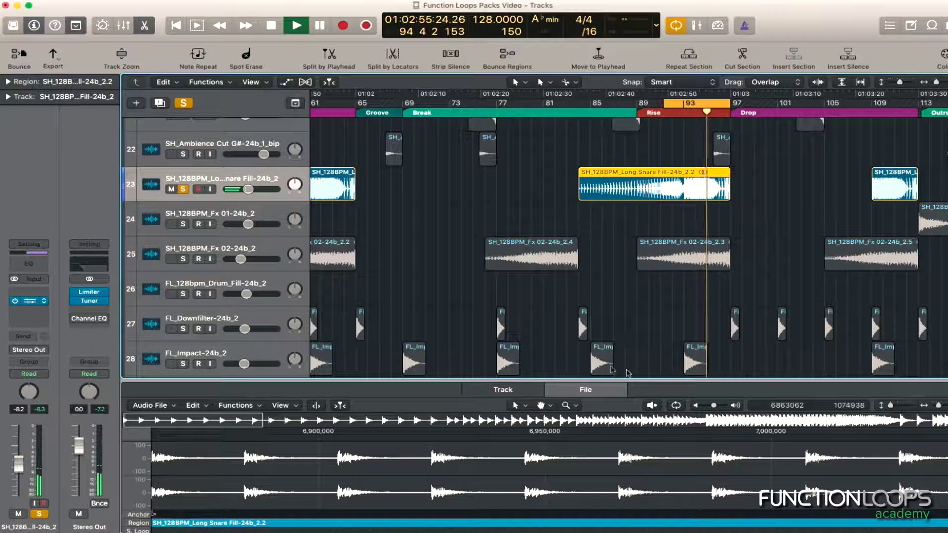
pyautogui.click(123, 58)
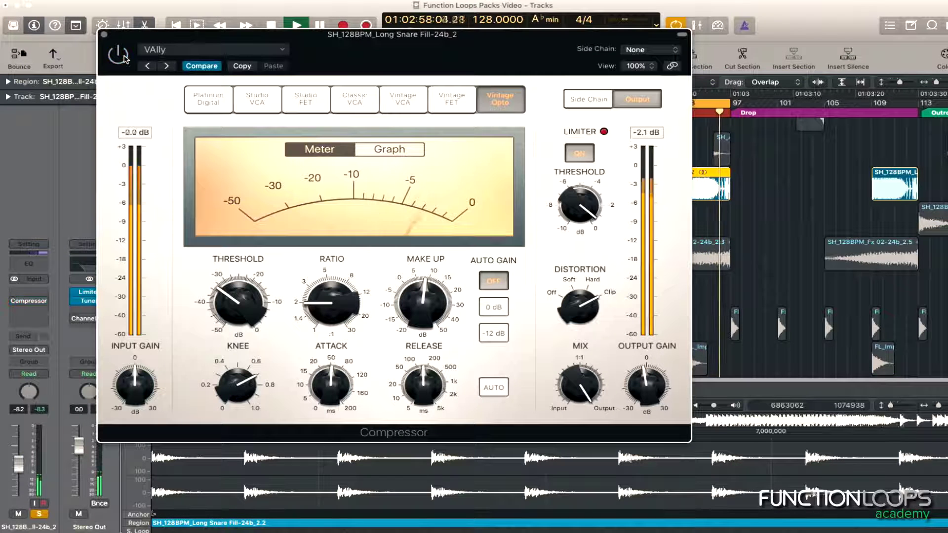
pyautogui.click(123, 57)
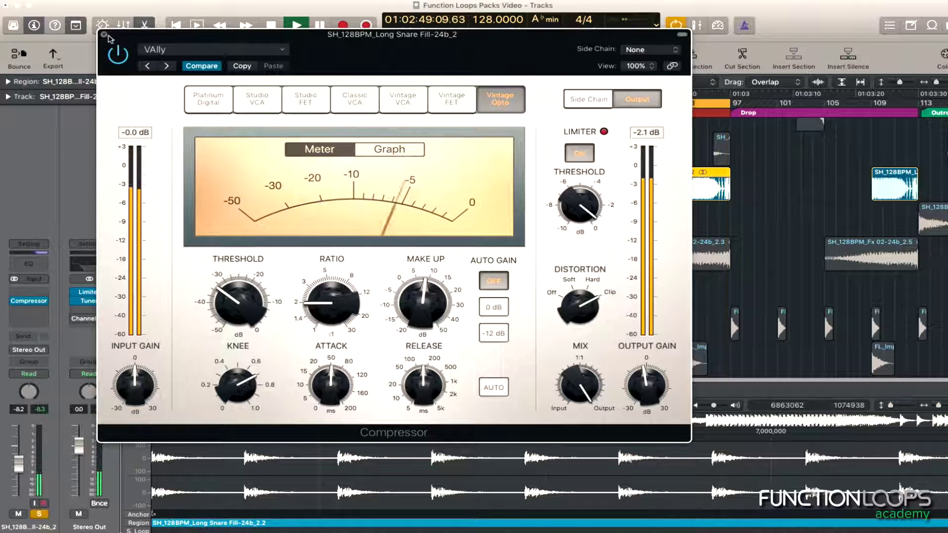
pyautogui.click(104, 34)
# - Insert the FF Pro-Q 2 equalizer after the Compressor on the Long Snare Fill track and delete its existing bell band
pyautogui.click(45, 301)
pyautogui.moveTo(74, 338)
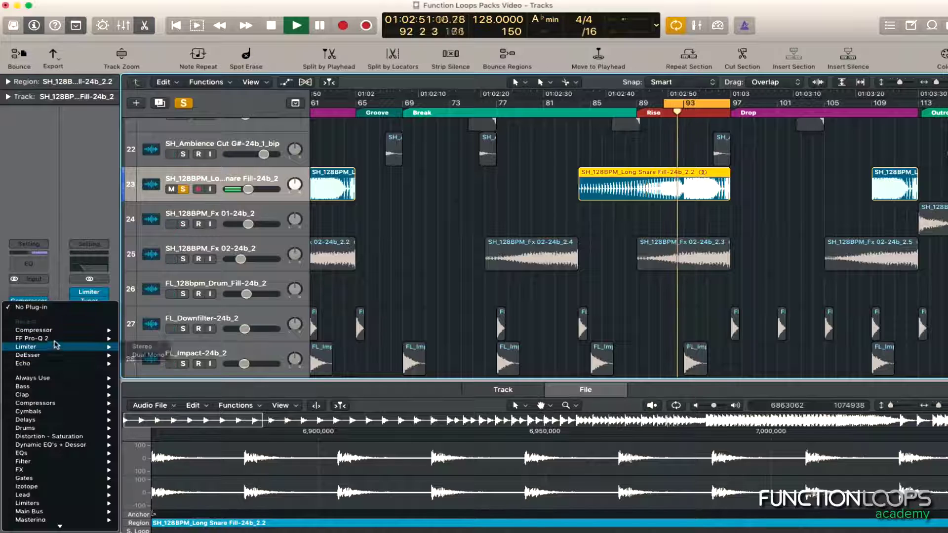
pyautogui.click(134, 340)
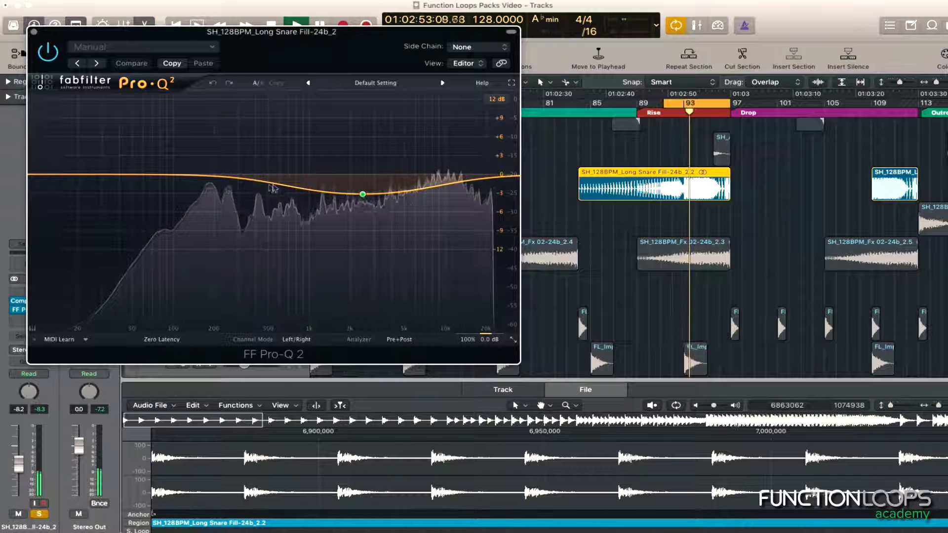
pyautogui.rightClick(363, 196)
pyautogui.click(387, 257)
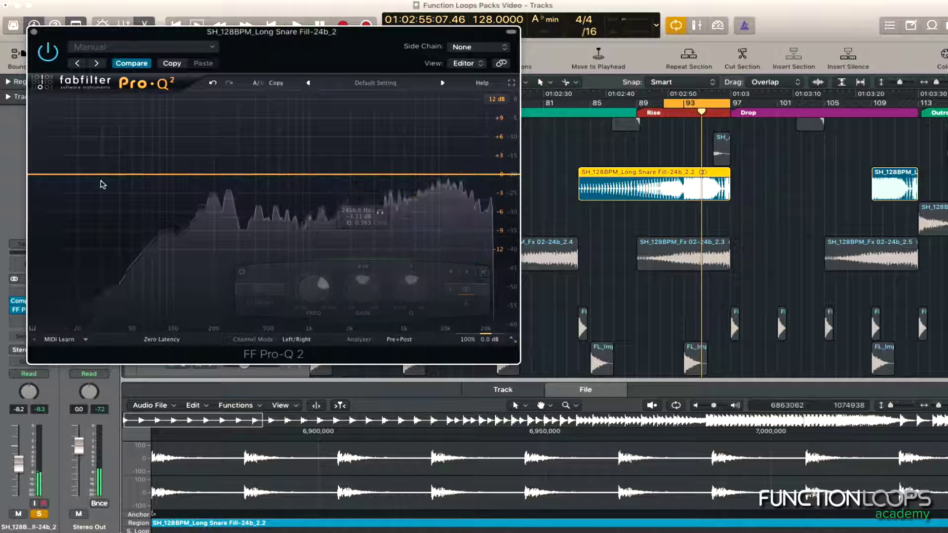
# - Add a Low Cut at about 73 Hz and a bell cut of about -5.2 dB near 823 Hz with a Q of about 17.5
pyautogui.moveTo(55, 176); pyautogui.dragTo(157, 177)
pyautogui.press('space')
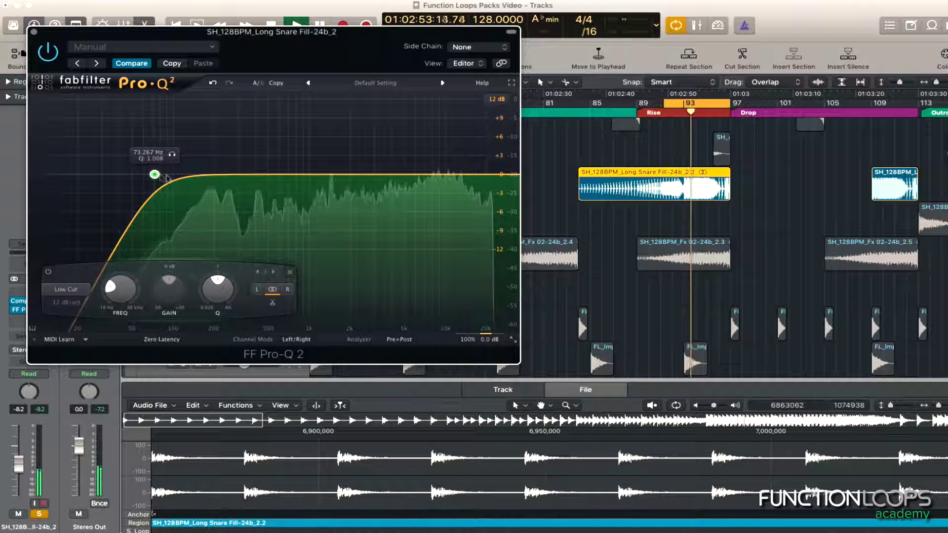
pyautogui.click(292, 176)
pyautogui.moveTo(340, 292); pyautogui.dragTo(339, 247)
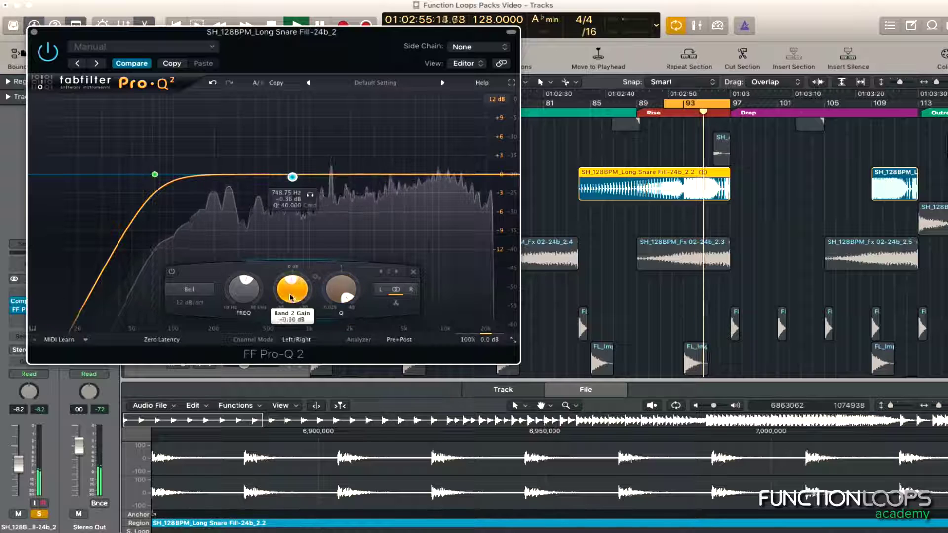
pyautogui.moveTo(293, 295); pyautogui.dragTo(293, 247)
pyautogui.moveTo(293, 289); pyautogui.dragTo(294, 383)
pyautogui.moveTo(342, 291); pyautogui.dragTo(341, 304)
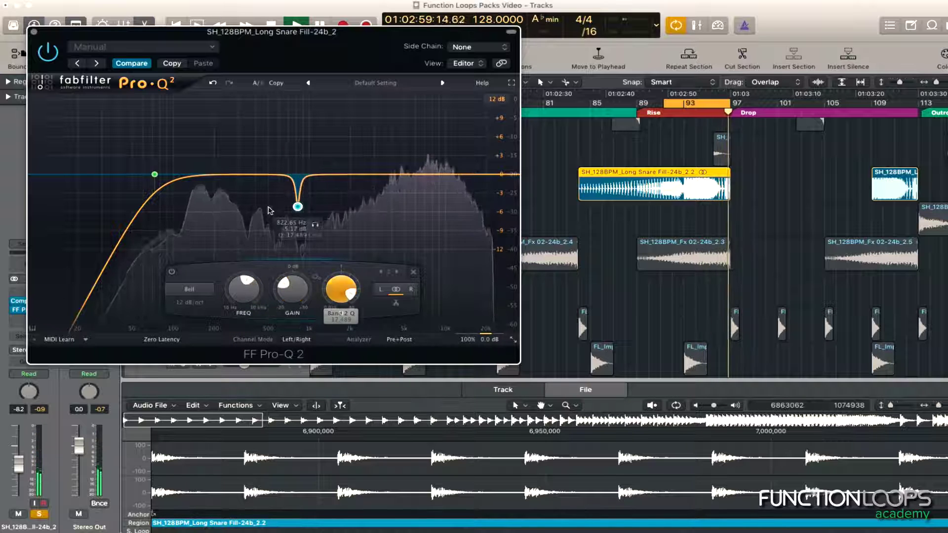
# - Add a bell band near 400 Hz, audition it boosted, cut it to about -4.25 dB and widen its Q
pyautogui.click(255, 175)
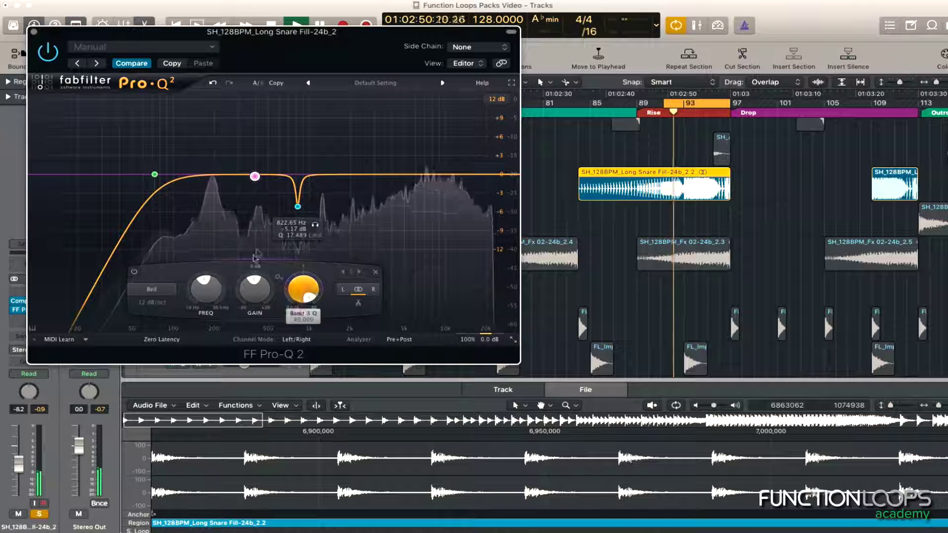
pyautogui.moveTo(261, 259); pyautogui.dragTo(263, 218)
pyautogui.press('space')
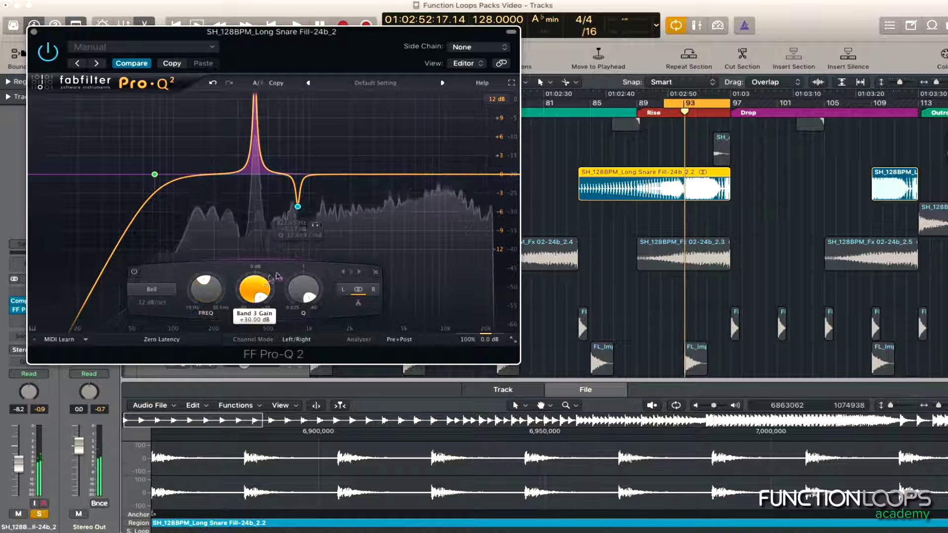
pyautogui.moveTo(260, 297)
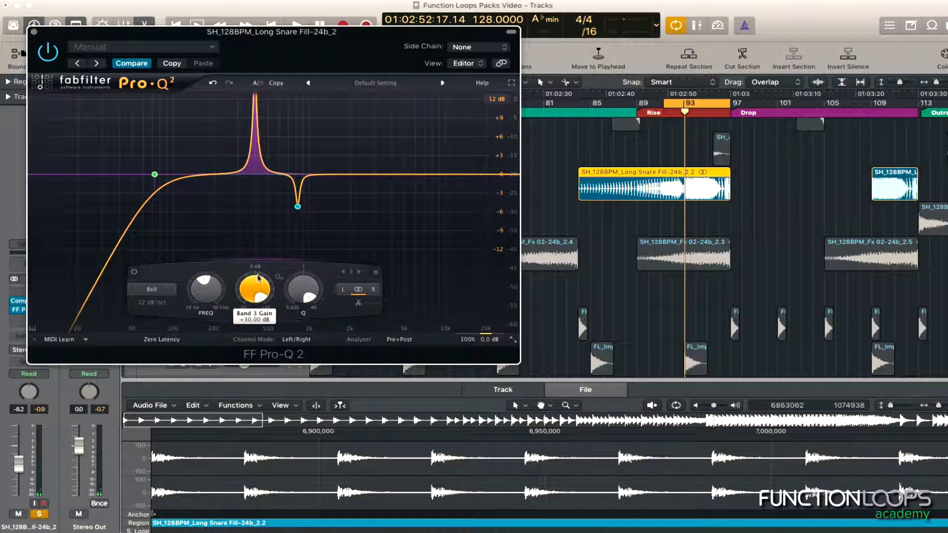
pyautogui.press('space')
pyautogui.moveTo(257, 281); pyautogui.dragTo(256, 351)
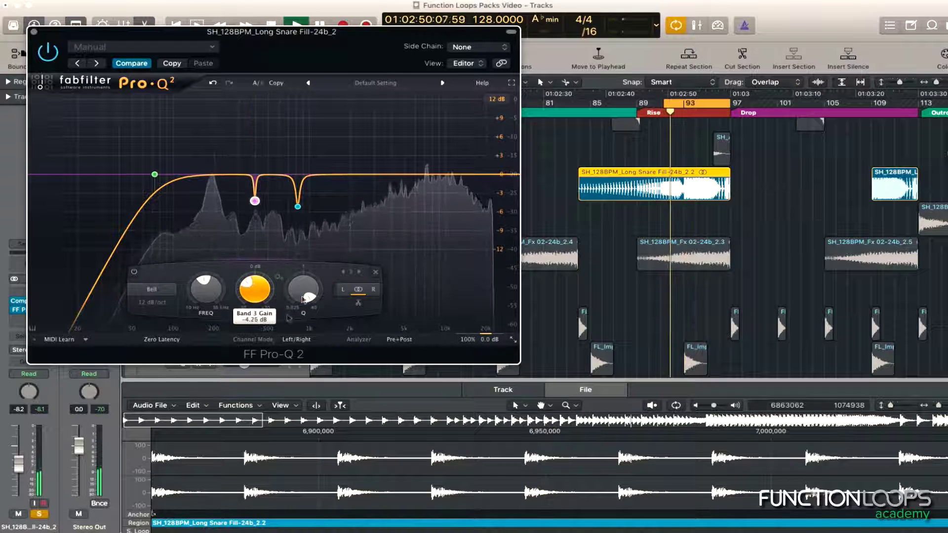
pyautogui.moveTo(308, 297); pyautogui.dragTo(307, 314)
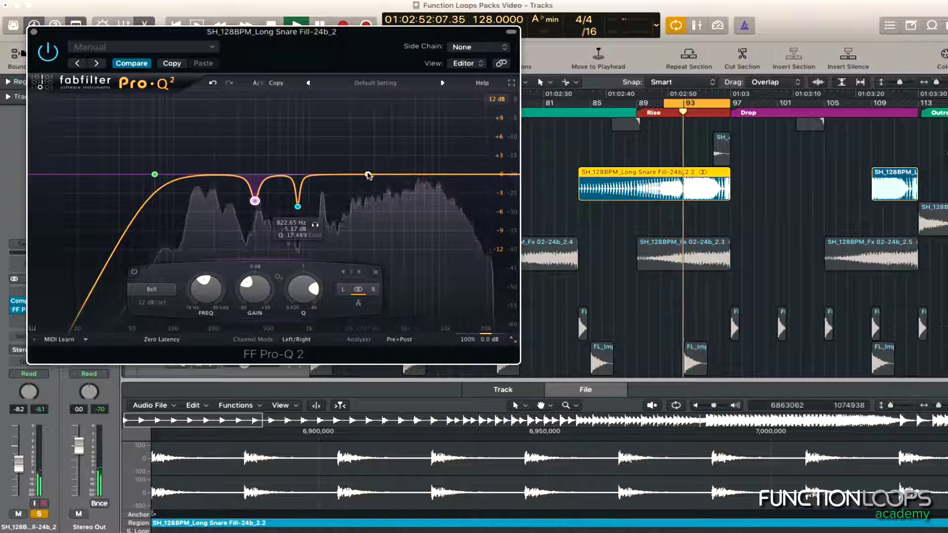
# - Add a bell band at about 2707 Hz with a Q of 40, audition it boosted, and cut it to about -4 dB
pyautogui.click(368, 175)
pyautogui.moveTo(417, 292); pyautogui.dragTo(424, 192)
pyautogui.moveTo(369, 292); pyautogui.dragTo(370, 198)
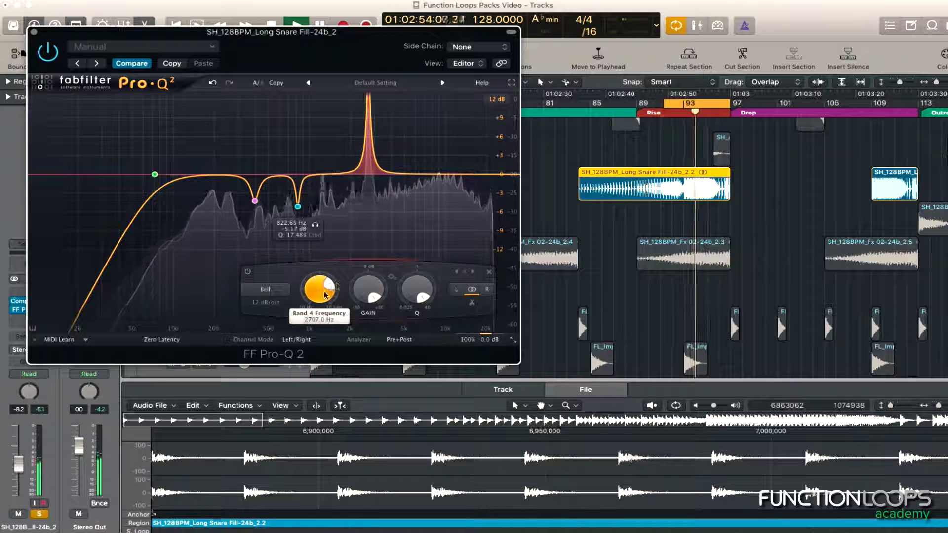
pyautogui.moveTo(368, 289); pyautogui.dragTo(368, 311)
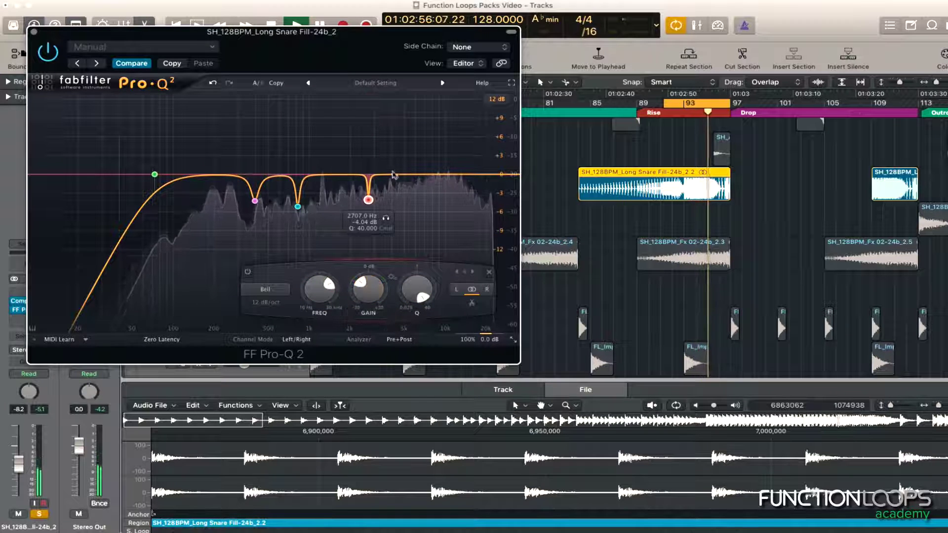
# - Add a bell band at about 4057 Hz with a Q of 40, audition it boosted, and cut it to about -6.15 dB
pyautogui.click(392, 174)
pyautogui.moveTo(427, 290); pyautogui.dragTo(428, 198)
pyautogui.moveTo(378, 289); pyautogui.dragTo(381, 69)
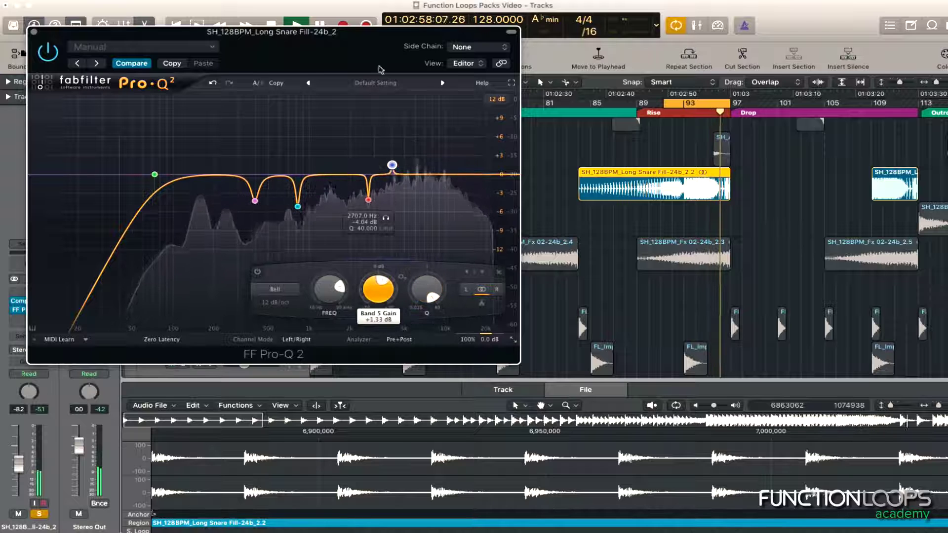
pyautogui.moveTo(377, 289); pyautogui.dragTo(378, 266)
pyautogui.click(330, 295)
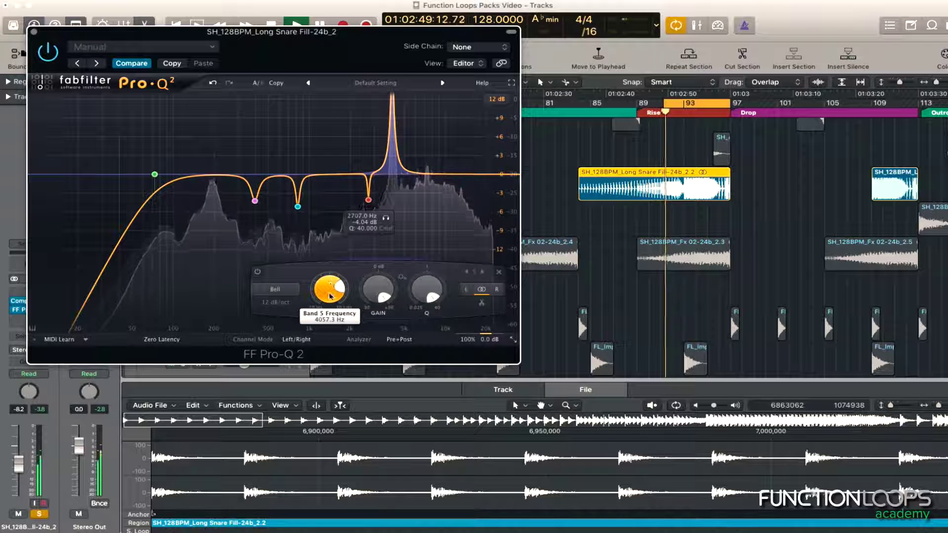
pyautogui.moveTo(330, 296); pyautogui.dragTo(332, 330)
pyautogui.click(213, 83)
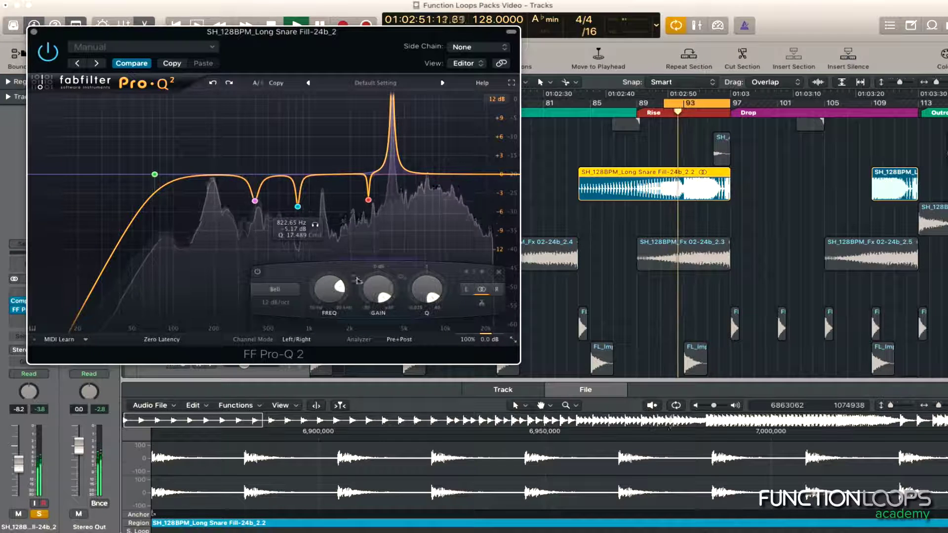
pyautogui.moveTo(377, 288); pyautogui.dragTo(378, 324)
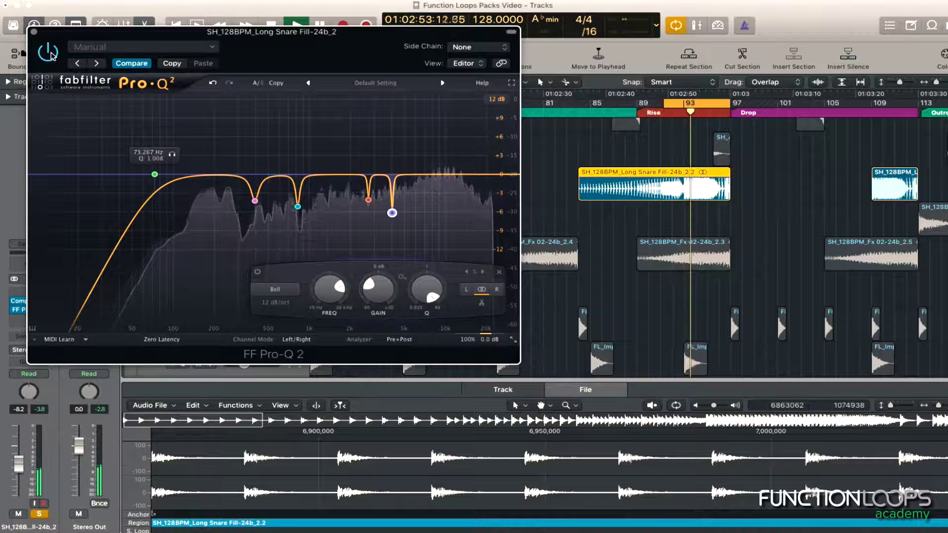
# - Compare the snare fill with the FF Pro-Q 2 equalizer bypassed and active
pyautogui.click(51, 55)
pyautogui.click(51, 56)
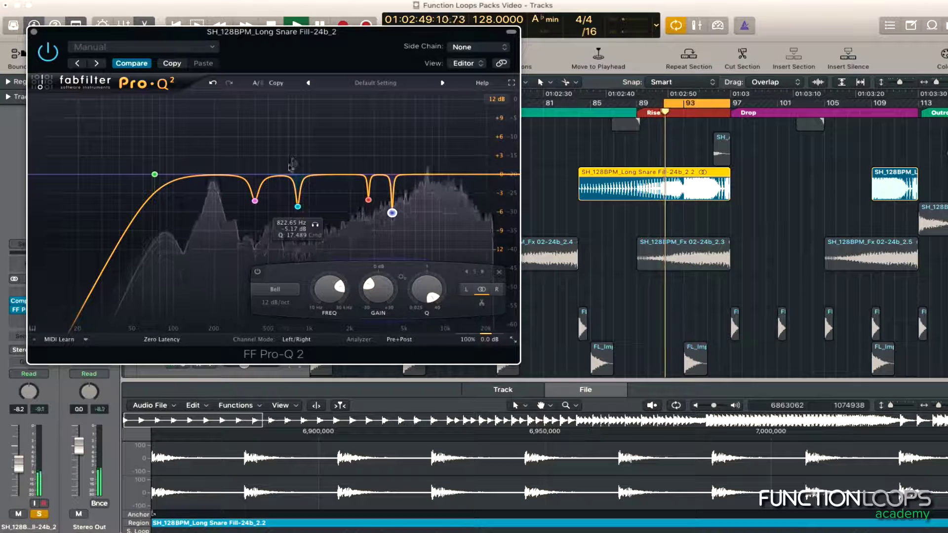
pyautogui.press('space')
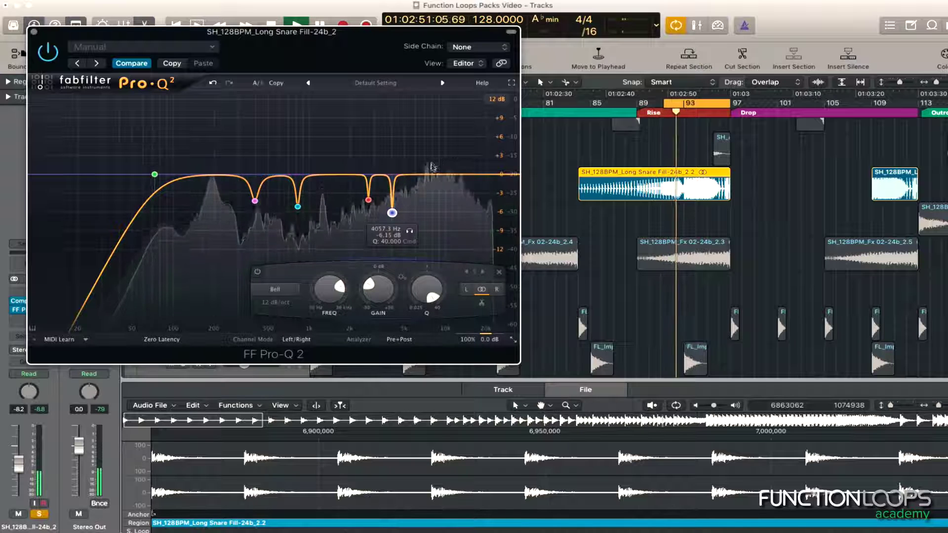
pyautogui.moveTo(508, 176); pyautogui.dragTo(482, 175)
pyautogui.rightClick(481, 175)
pyautogui.click(519, 240)
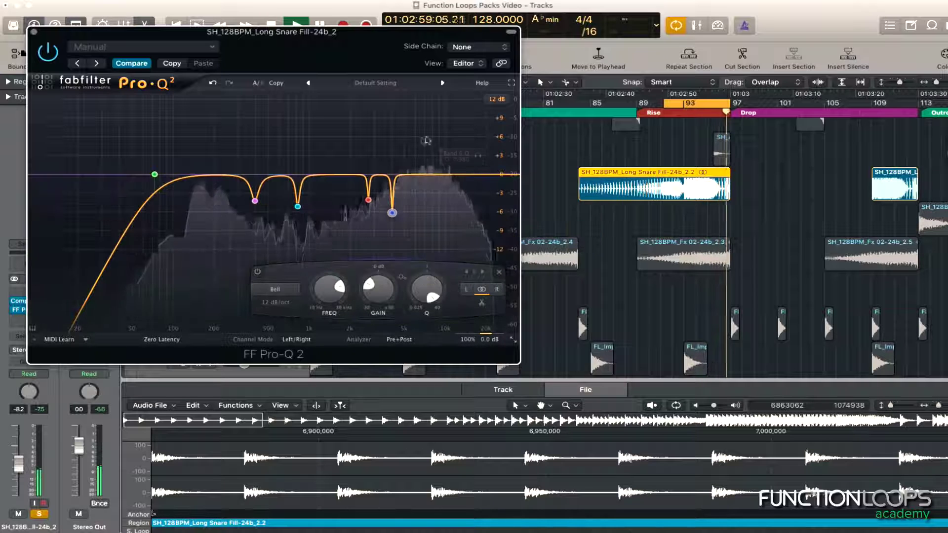
# - Add a High Cut at about 20.1 kHz and a bell cut of about -3.8 dB near 3258 Hz with a Q of about 7.6
pyautogui.moveTo(508, 175); pyautogui.dragTo(487, 176)
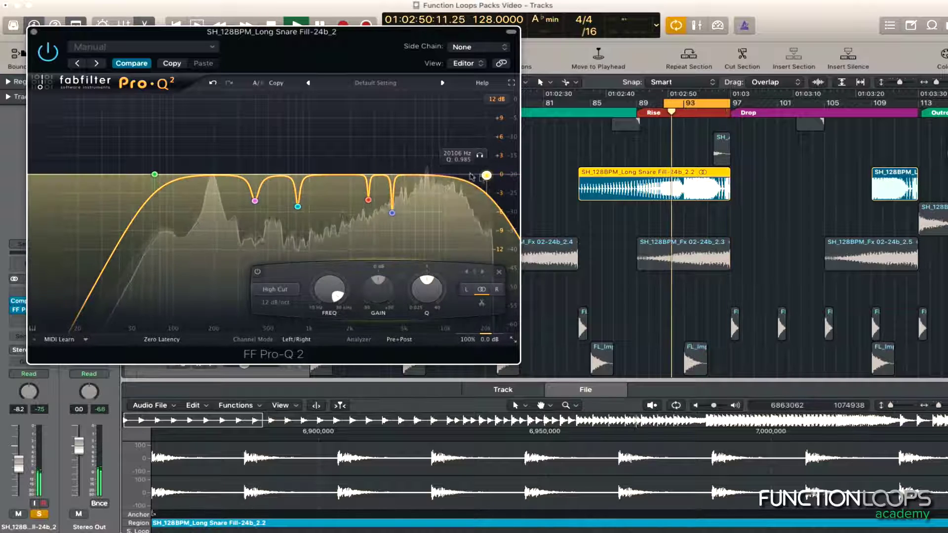
pyautogui.doubleClick(328, 175)
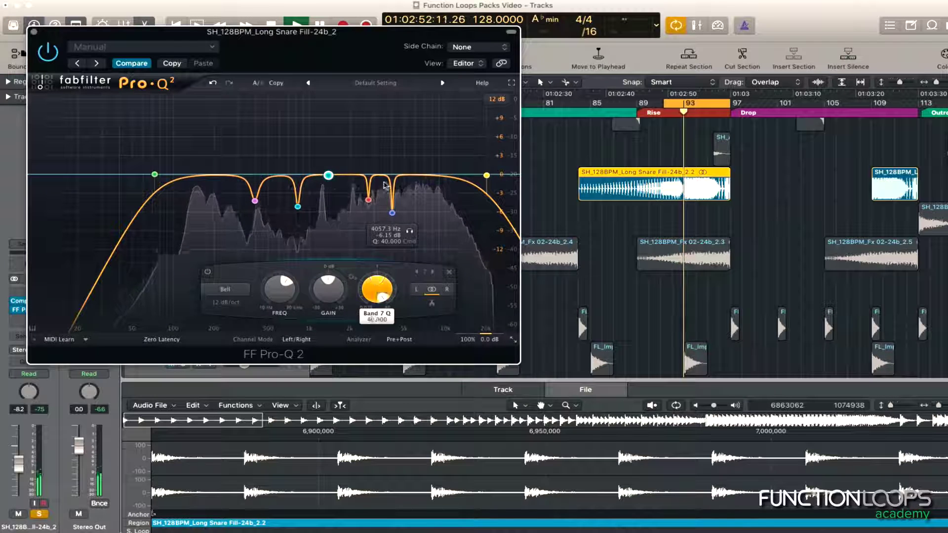
pyautogui.moveTo(334, 281); pyautogui.dragTo(334, 222)
pyautogui.moveTo(285, 295); pyautogui.dragTo(327, 366)
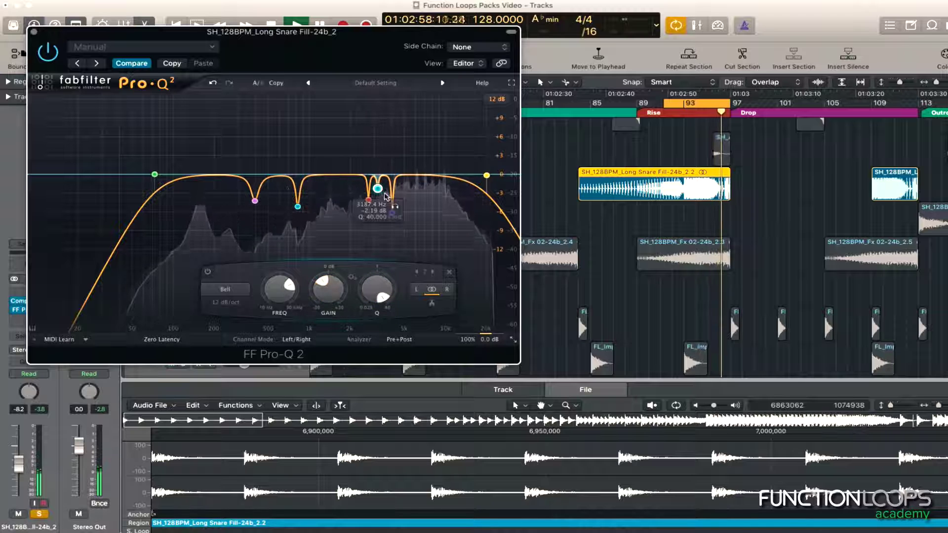
pyautogui.moveTo(426, 289); pyautogui.dragTo(418, 316)
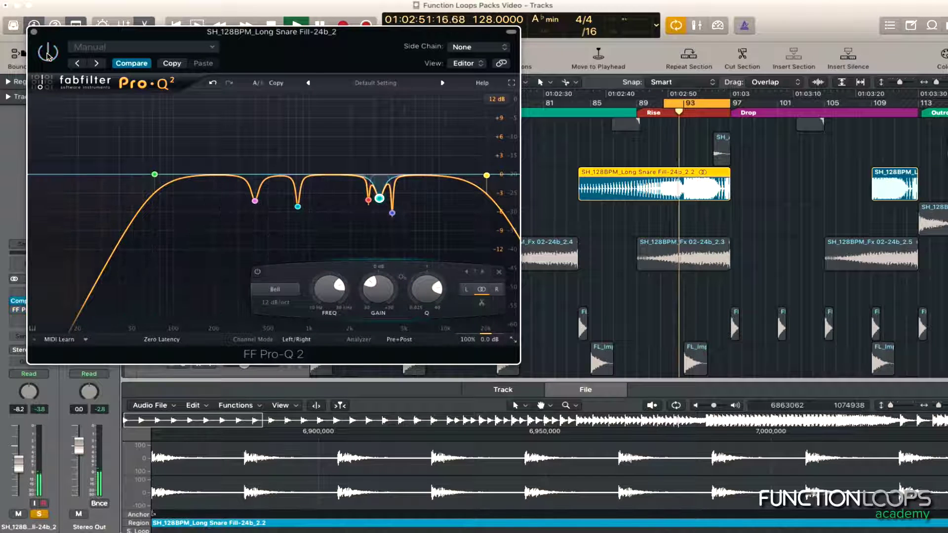
# - Play the unsoloed snare fill in the full mix, lowering its track volume to -9.4 dB and its equalizer's High Cut frequency slightly
pyautogui.click(34, 32)
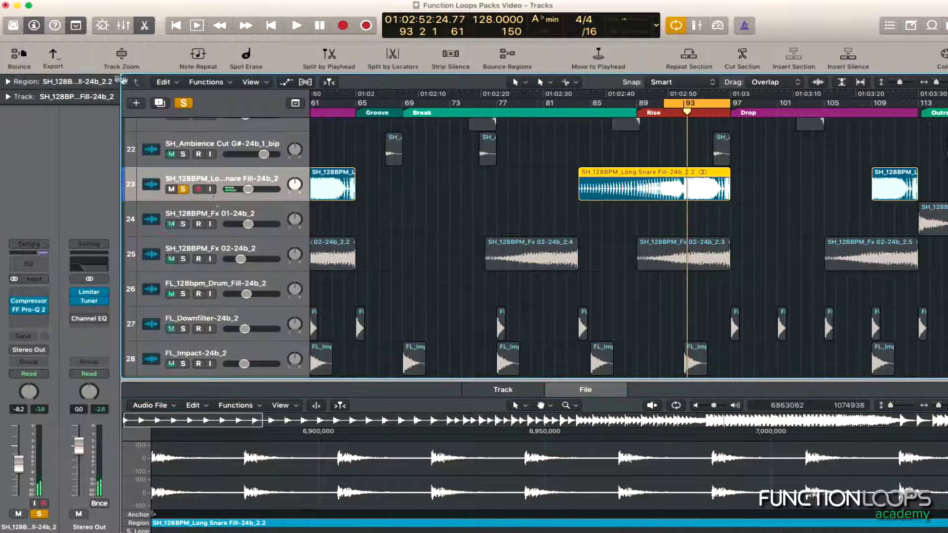
pyautogui.click(183, 190)
pyautogui.press('space')
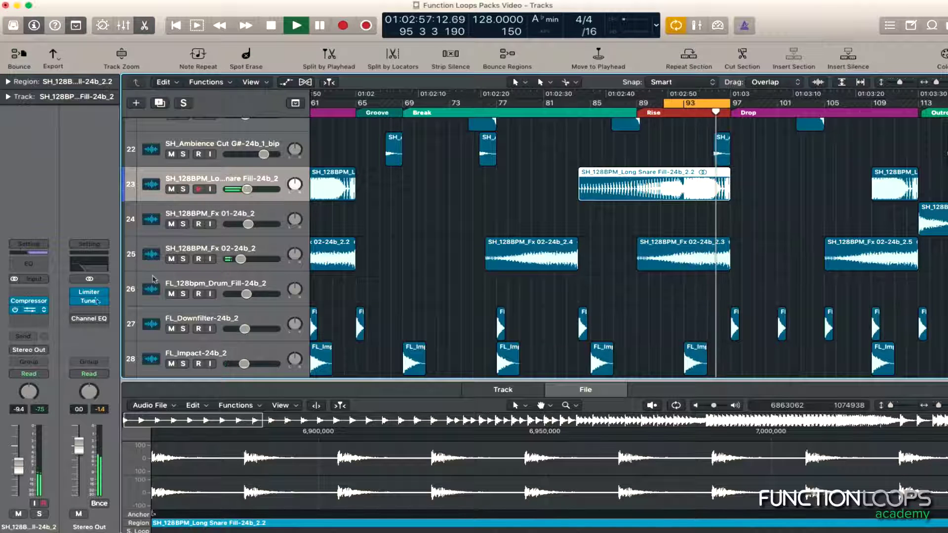
pyautogui.click(30, 310)
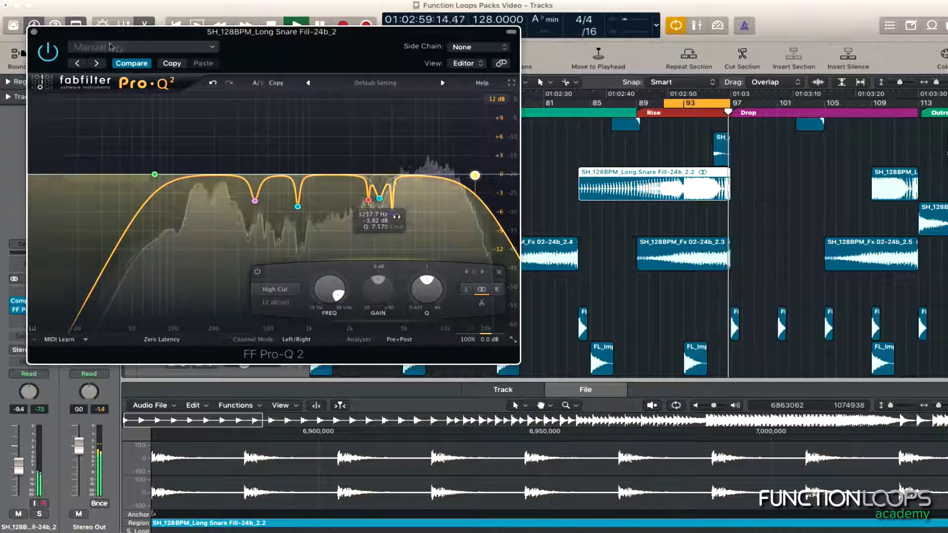
pyautogui.click(33, 31)
pyautogui.scroll(-3, 650, 230)
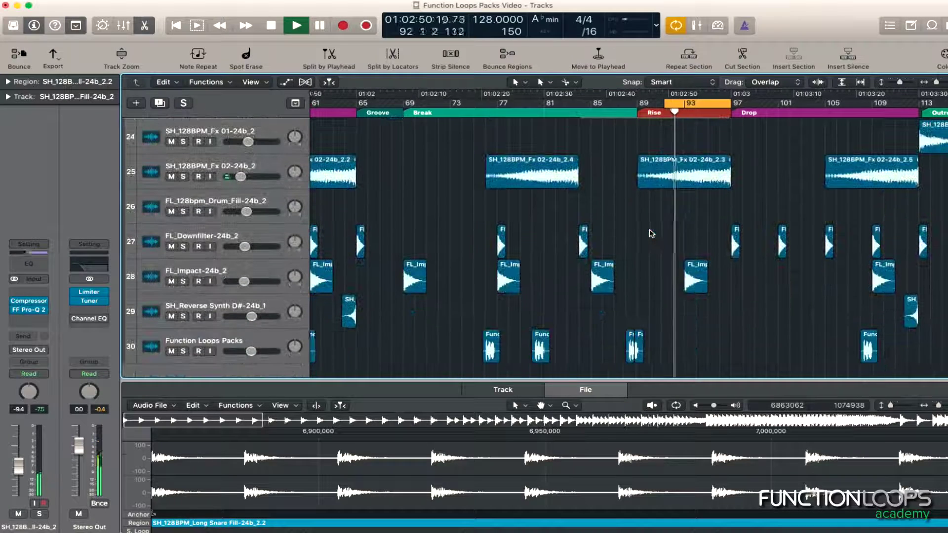
pyautogui.scroll(5, 651, 236)
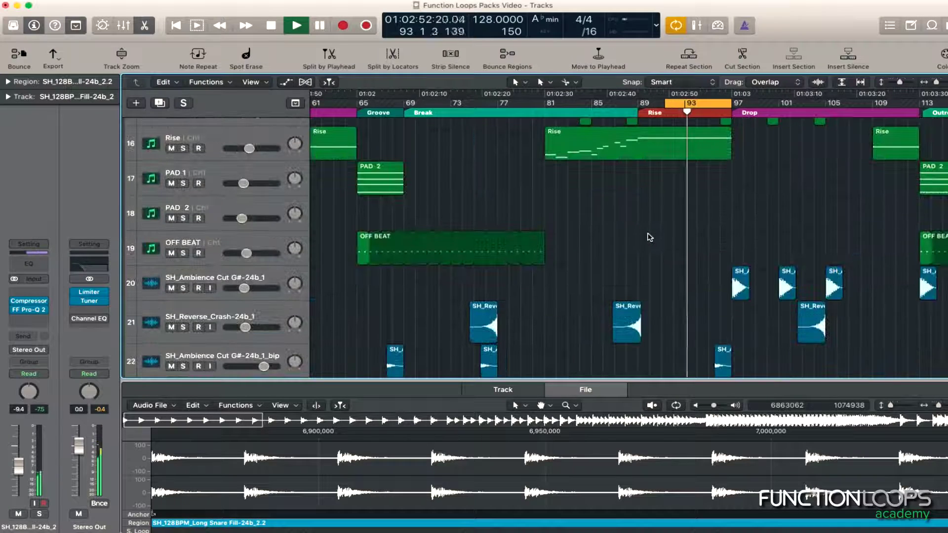
pyautogui.scroll(-2, 457, 273)
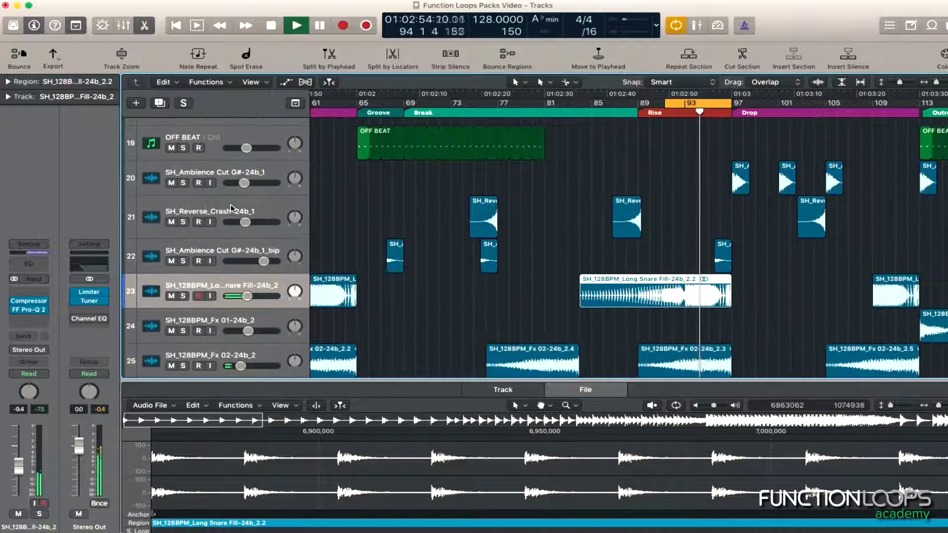
# - Insert a stereo Compressor on the SH_Ambience Cut G#-24b_1 track and load its VAlly preset
pyautogui.click(212, 257)
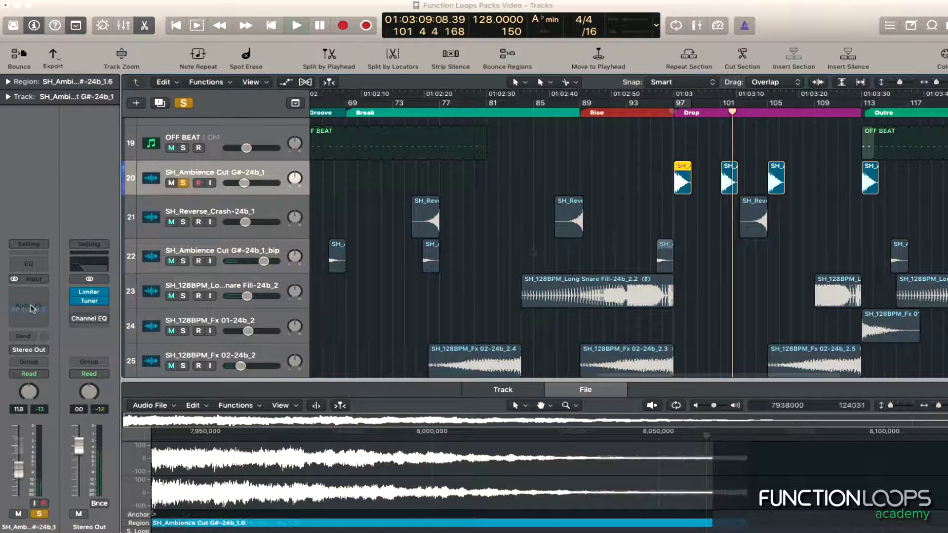
pyautogui.click(32, 309)
pyautogui.moveTo(42, 330)
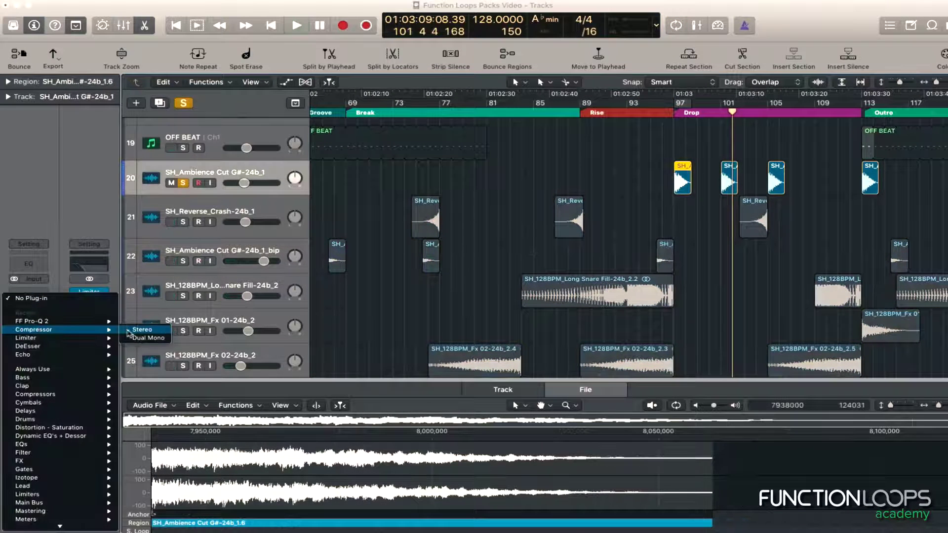
pyautogui.click(131, 327)
pyautogui.click(143, 47)
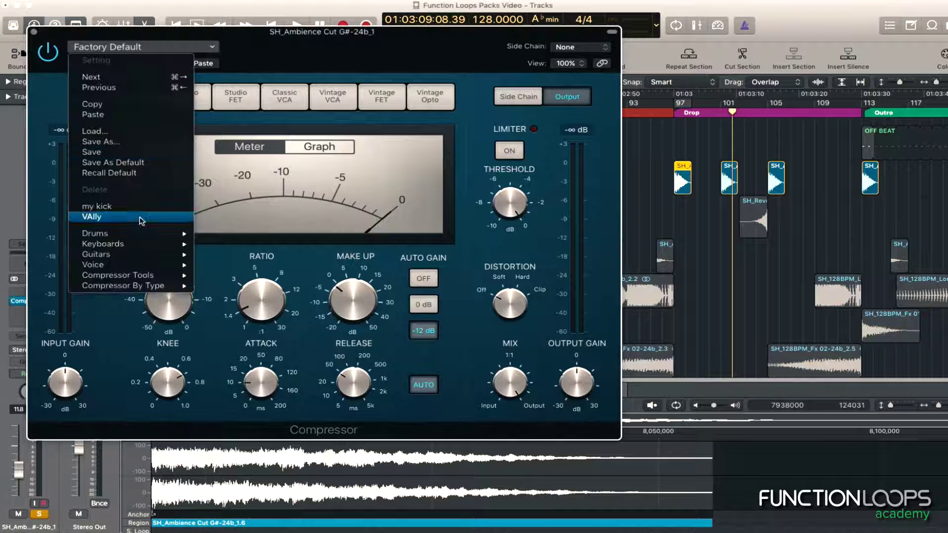
pyautogui.click(142, 217)
pyautogui.click(34, 31)
# - Play the soloed ambience cut from bar 97 to compare it with the Compressor active and bypassed
pyautogui.press('space')
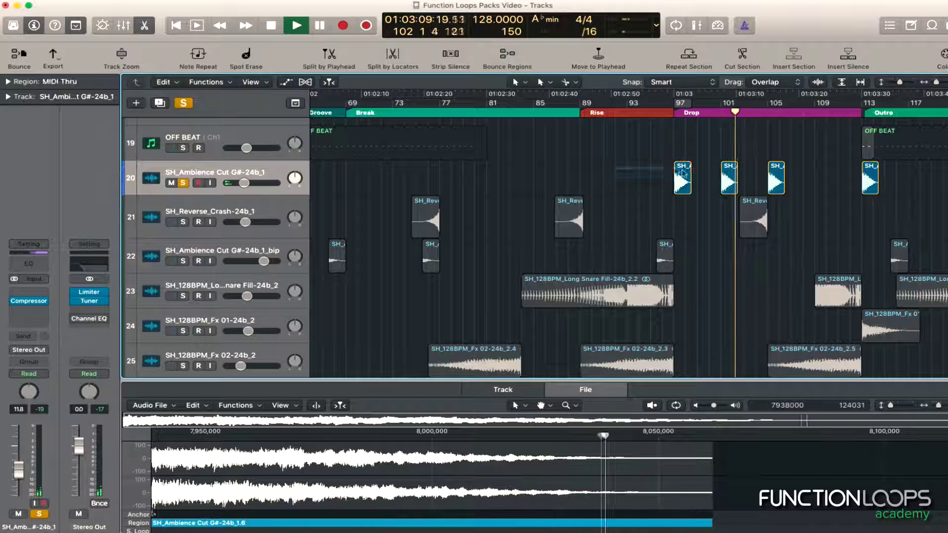
pyautogui.hotkey('shift', 'space')
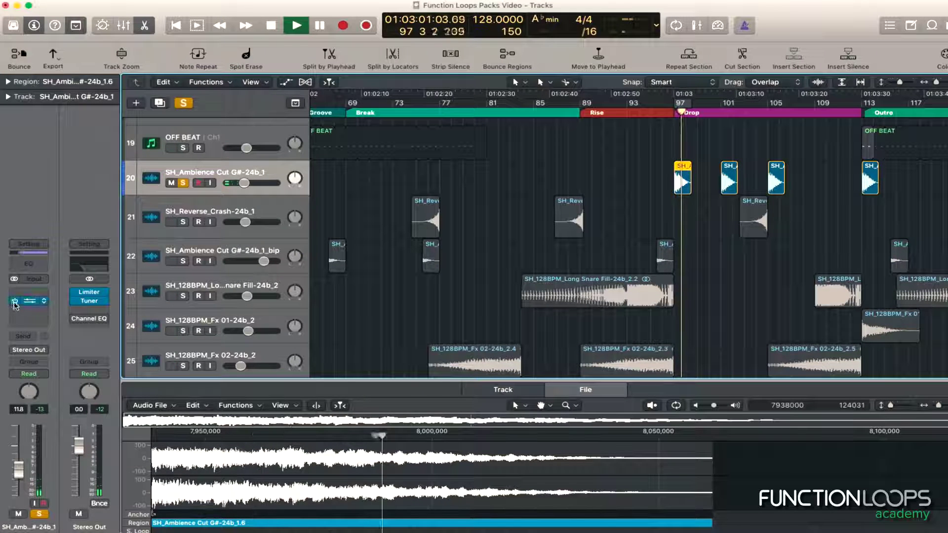
pyautogui.press('space')
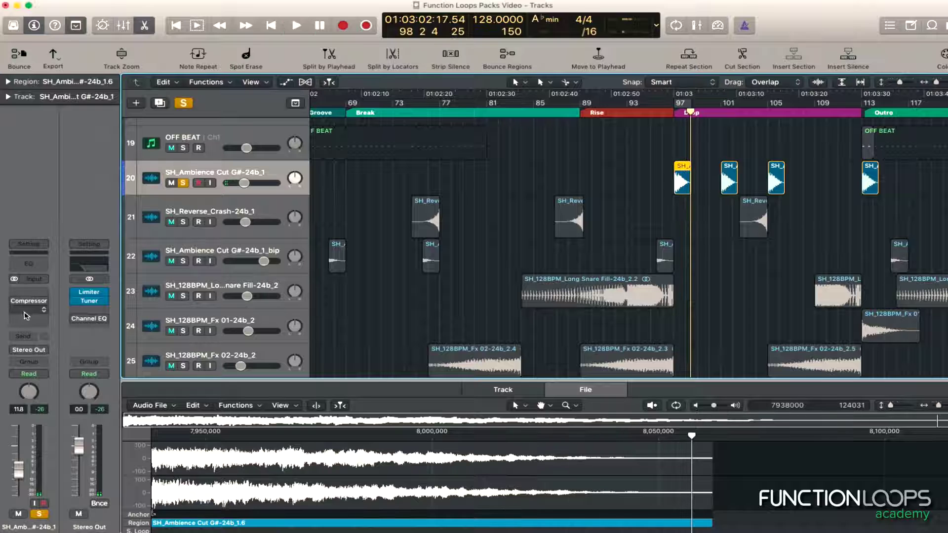
# - Insert a stereo FF Pro-Q 2 after the Compressor on the ambience cut track, delete its default bell band and re-enable the Compressor
pyautogui.click(27, 302)
pyautogui.moveTo(59, 339)
pyautogui.click(141, 339)
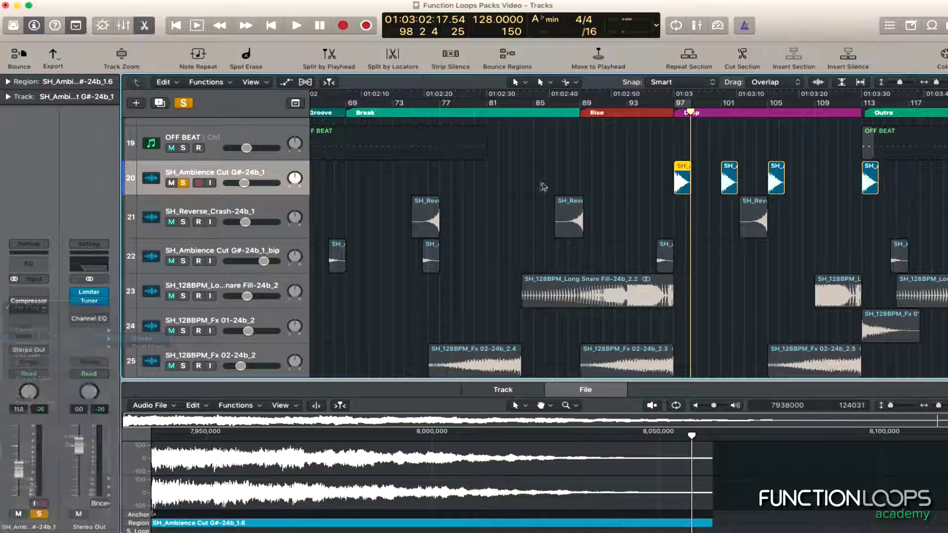
pyautogui.rightClick(363, 194)
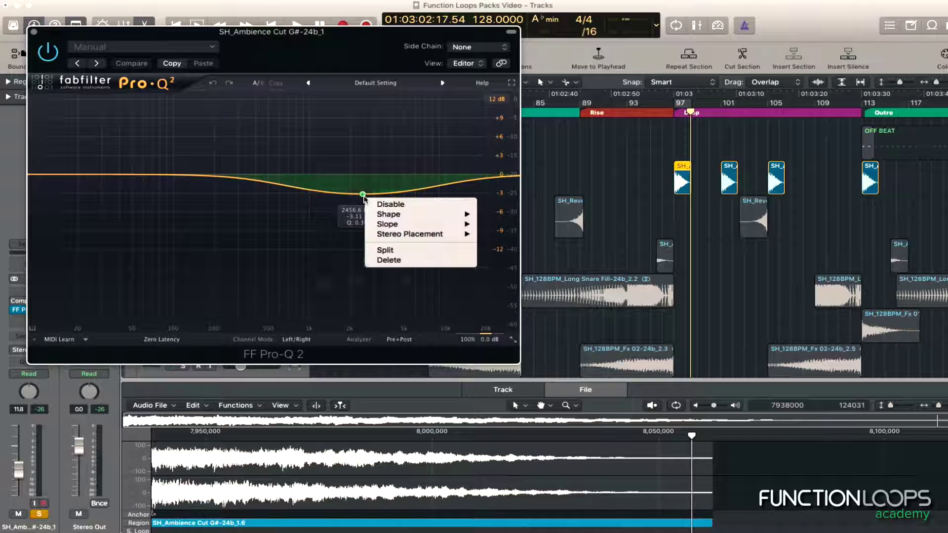
pyautogui.click(402, 261)
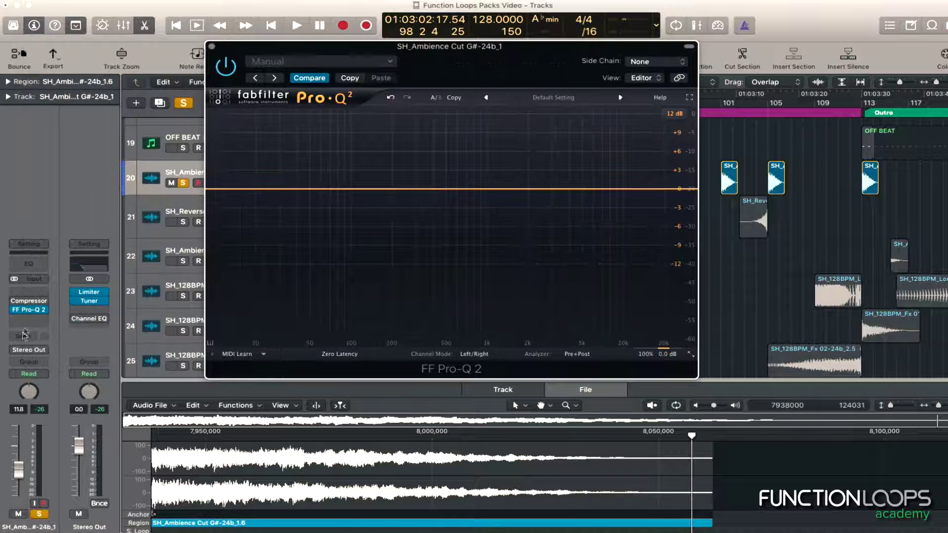
pyautogui.click(45, 309)
pyautogui.click(12, 303)
# - Loop the ambience cut region at bar 101 and cut a bell band at about 1249 Hz to -7.52 dB with a Q of 40
pyautogui.press('space')
pyautogui.click(727, 179)
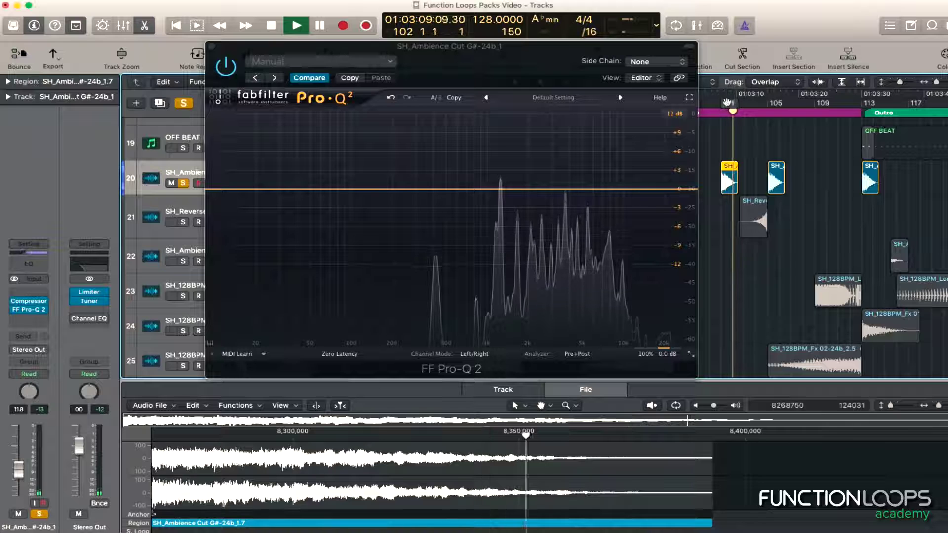
pyautogui.press('c')
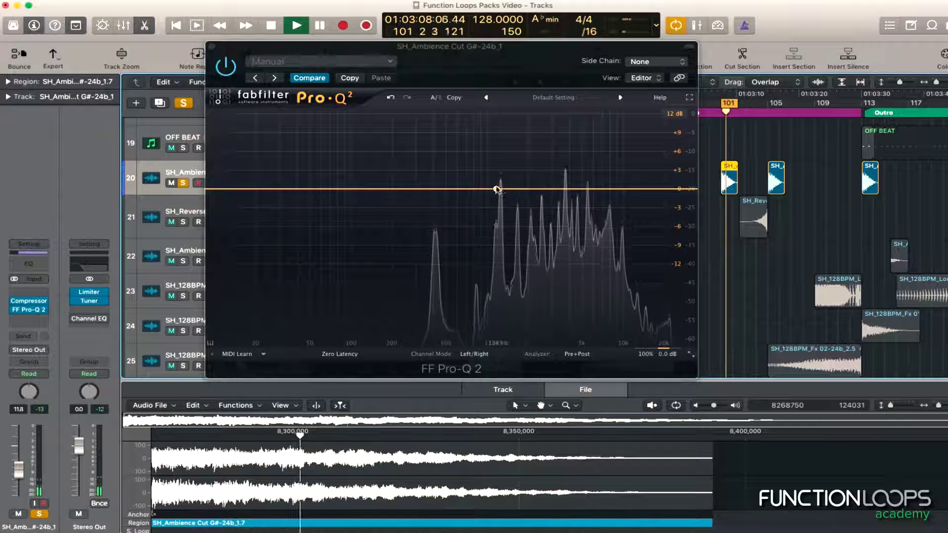
pyautogui.press('space')
pyautogui.click(497, 189)
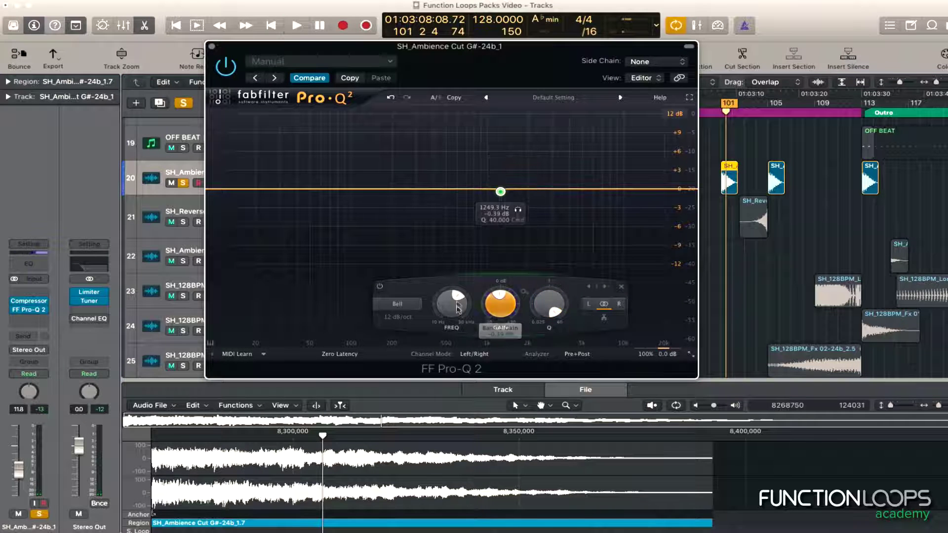
pyautogui.press('space')
pyautogui.moveTo(500, 307); pyautogui.dragTo(502, 328)
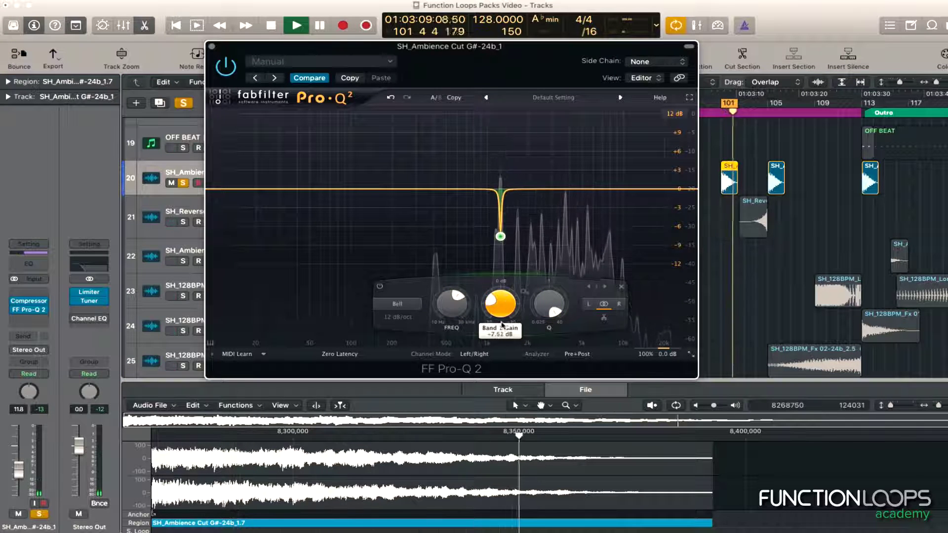
# - Add a Low Cut at about 65 Hz and a High Cut at about 13.5 kHz to the ambience cut's equalizer
pyautogui.moveTo(254, 190); pyautogui.dragTo(312, 191)
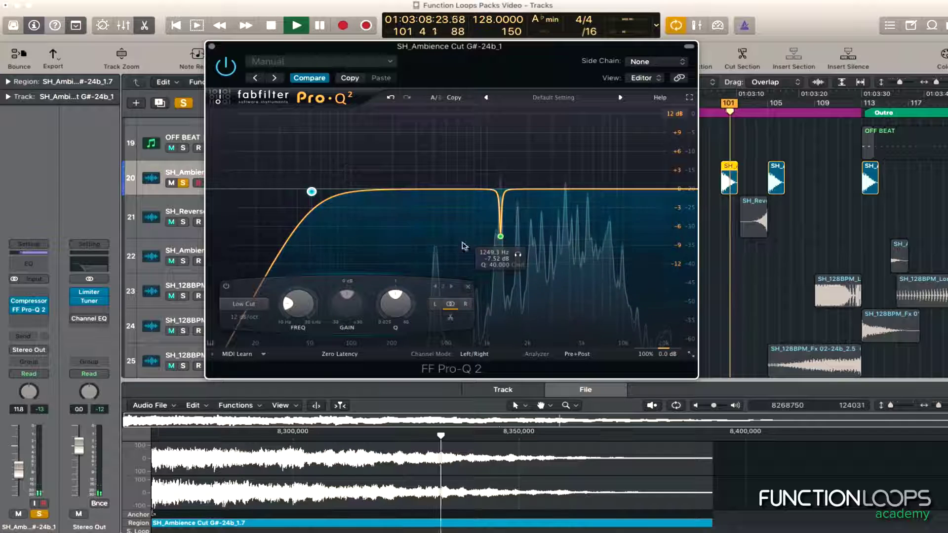
pyautogui.click(644, 188)
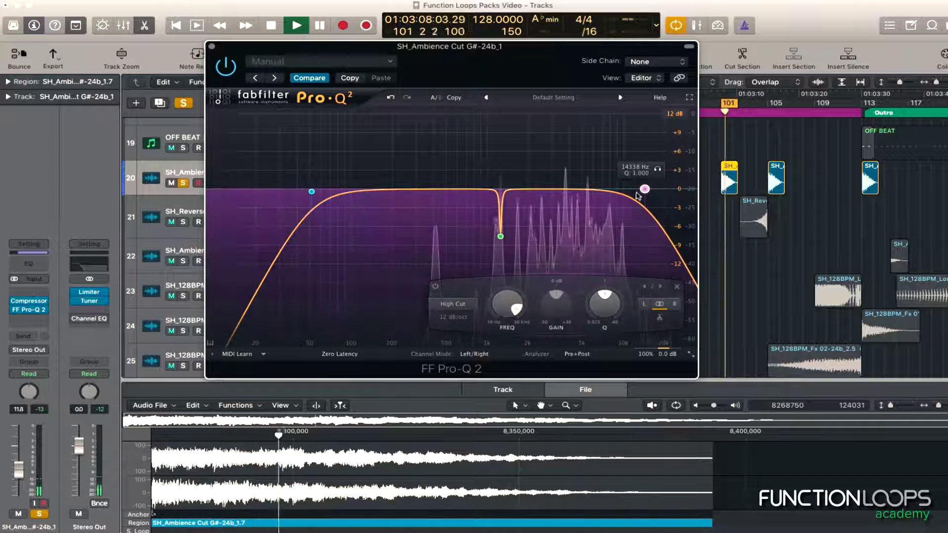
pyautogui.moveTo(653, 189)
pyautogui.mouseDown()
pyautogui.moveTo(622, 191)
pyautogui.moveTo(641, 189)
pyautogui.mouseUp()
pyautogui.moveTo(312, 191); pyautogui.dragTo(326, 191)
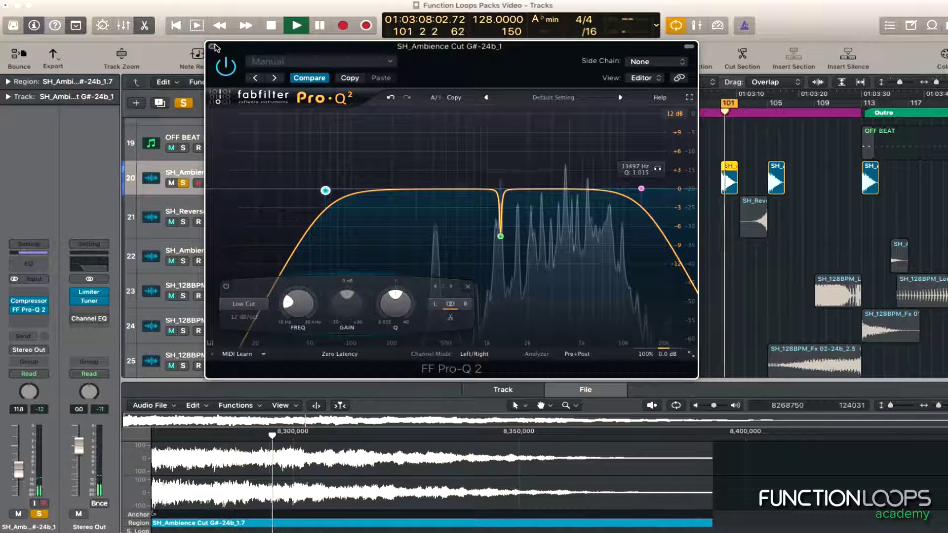
# - Unsolo the ambience cut and compare it in the full mix with the equalizer bypassed and active
pyautogui.press('super+w')
pyautogui.click(189, 183)
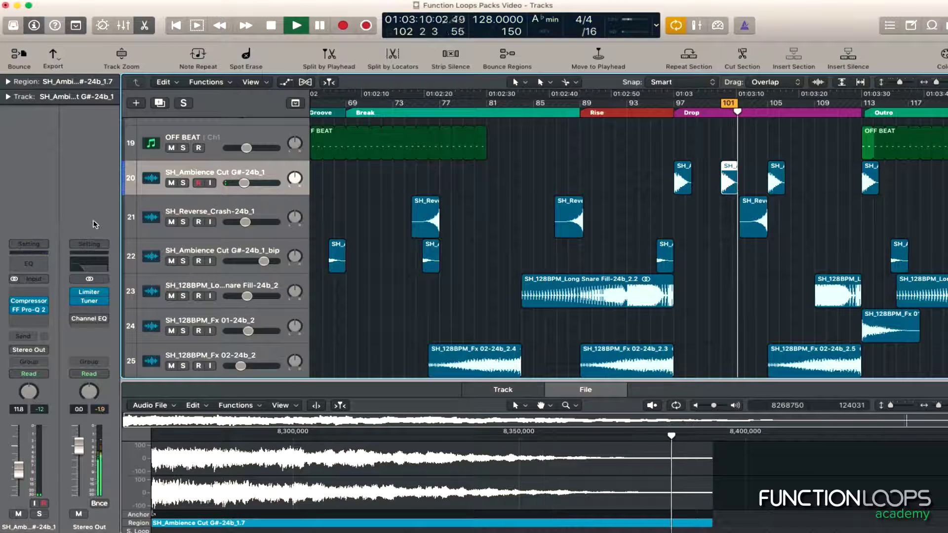
pyautogui.press('v')
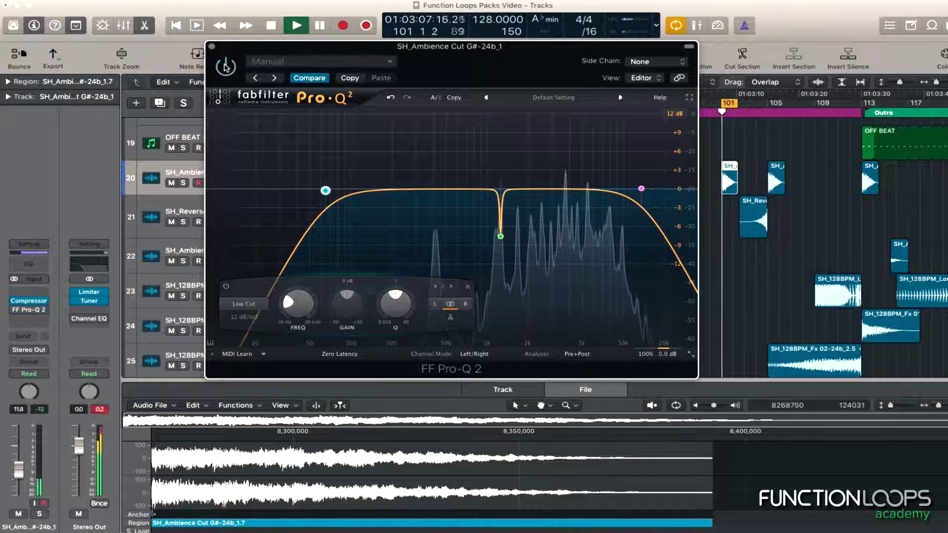
# - Insert a stereo Limiter after FF Pro-Q 2 on the ambience cut track and set its gain to +6.0 dB
pyautogui.click(35, 320)
pyautogui.moveTo(90, 356)
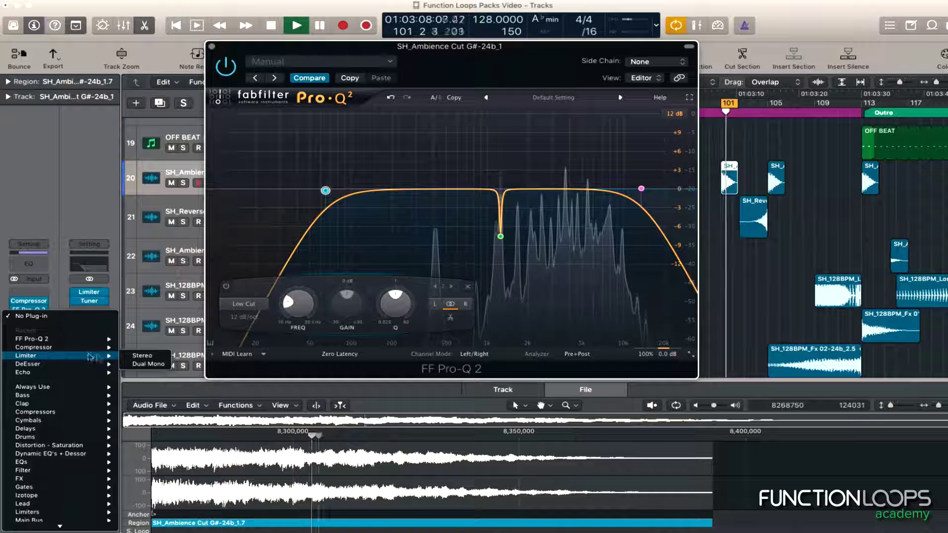
pyautogui.click(142, 356)
pyautogui.moveTo(246, 148); pyautogui.dragTo(245, 140)
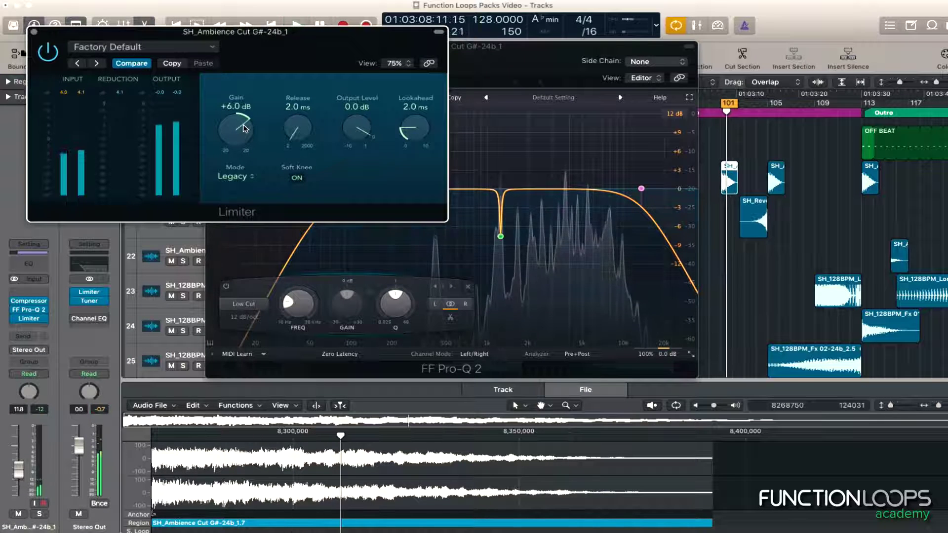
pyautogui.click(34, 32)
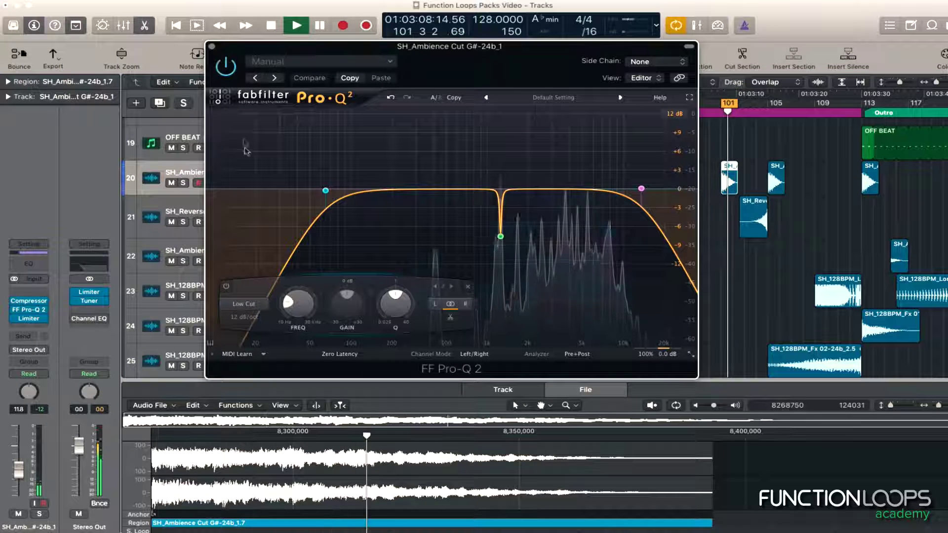
# - Audition the ambience cut soloed, raising its High Cut to about 20 kHz and easing the 1249 Hz bell cut to about -4.6 dB
pyautogui.click(183, 183)
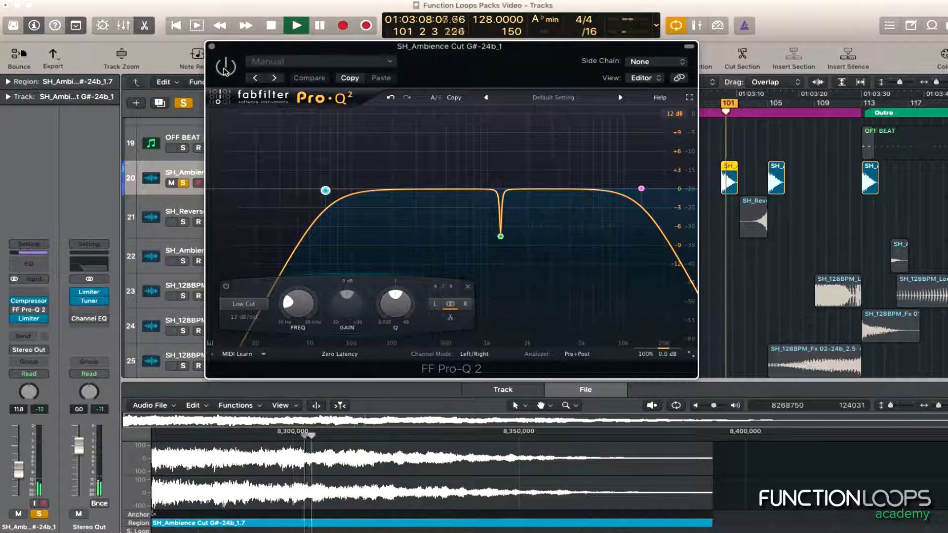
pyautogui.click(225, 71)
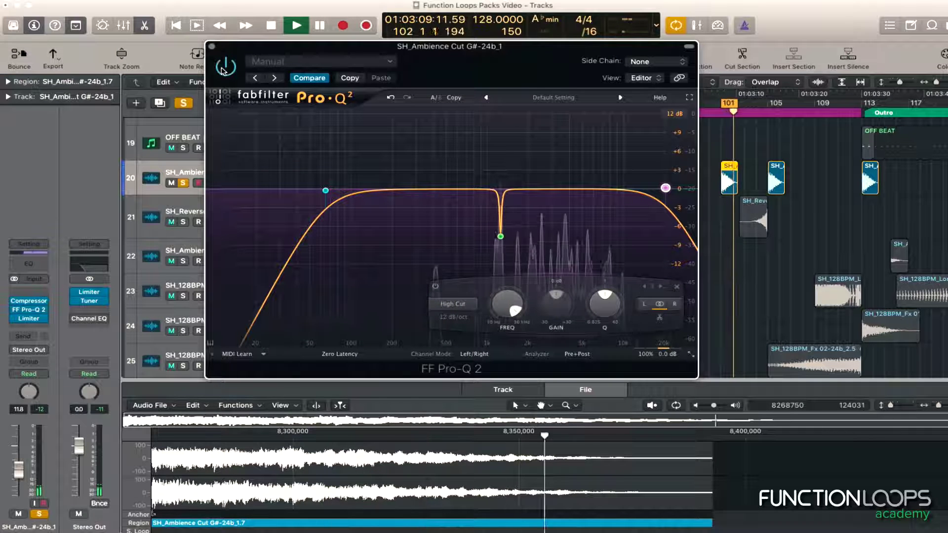
pyautogui.click(500, 236)
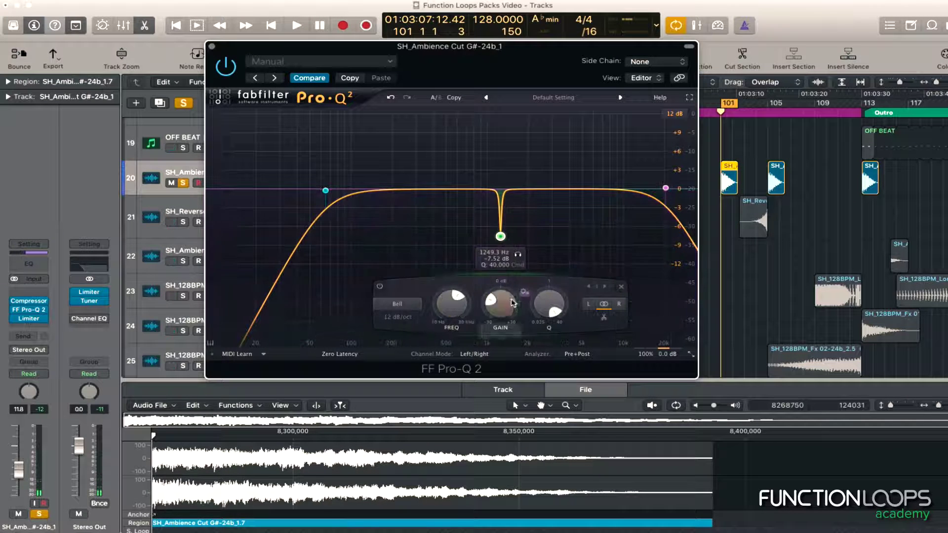
pyautogui.moveTo(507, 304); pyautogui.dragTo(506, 290)
pyautogui.press('space')
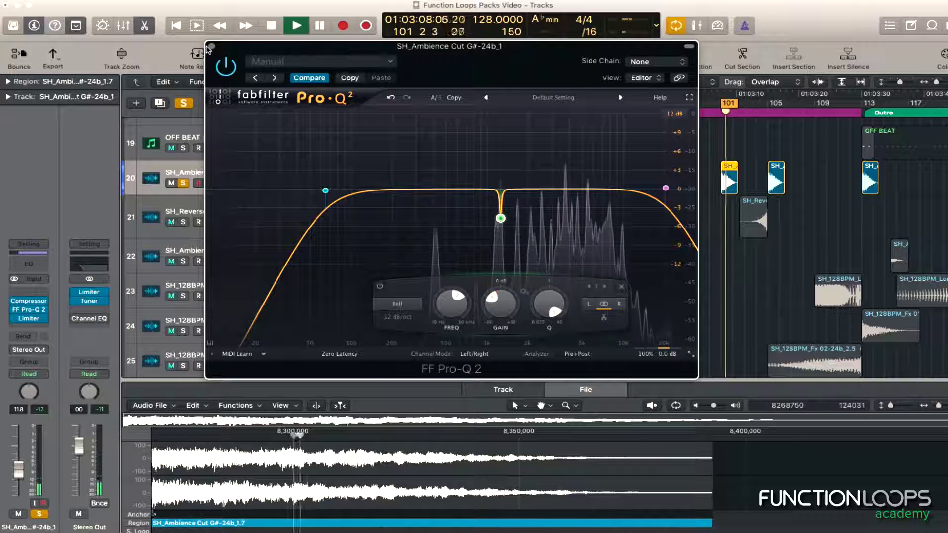
pyautogui.click(211, 47)
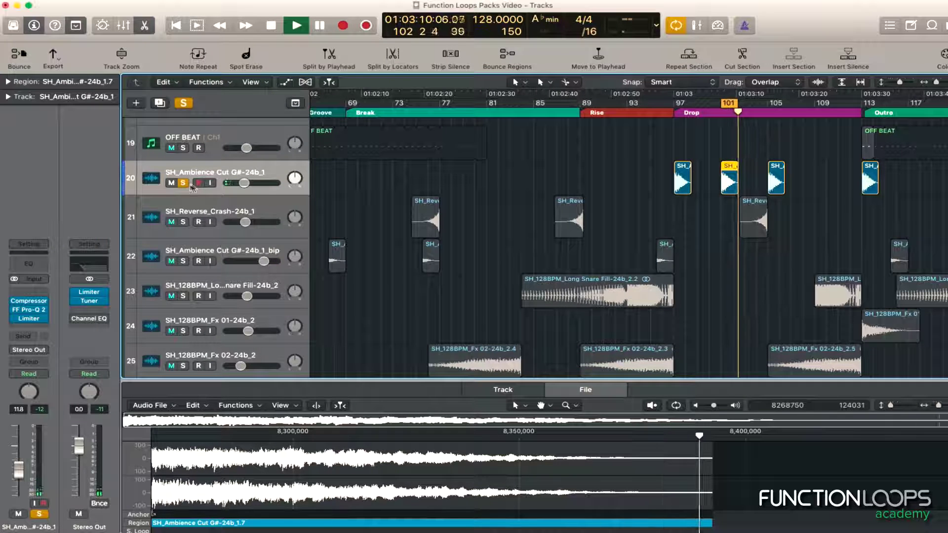
pyautogui.click(183, 183)
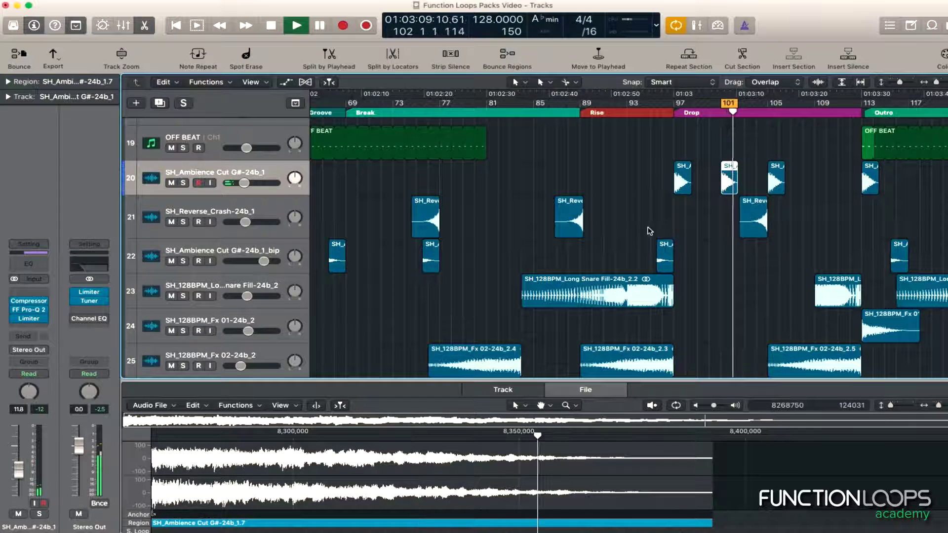
# - Solo the FL_128_BPM Clap Loop-24b_1_bip track to audition its short region just before bar 101
pyautogui.scroll(-5, 650, 232)
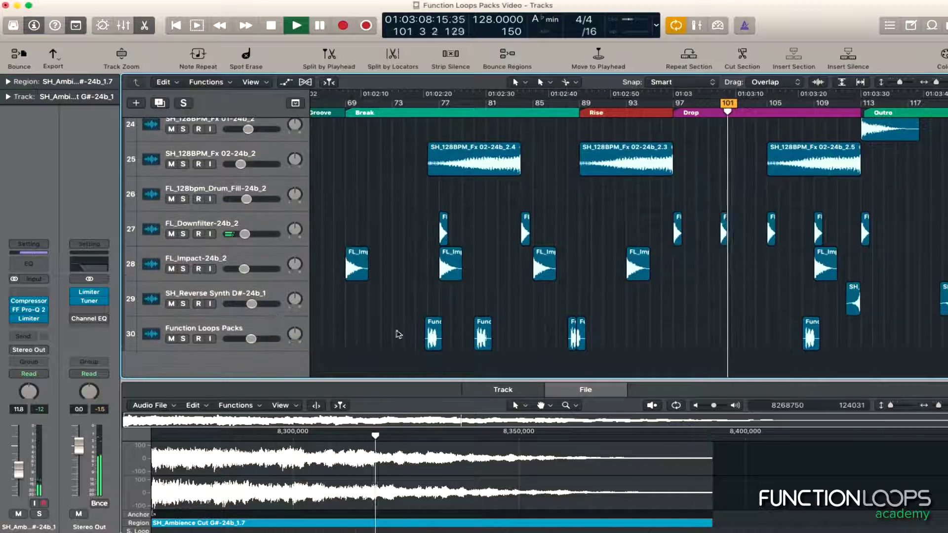
pyautogui.scroll(15, 611, 154)
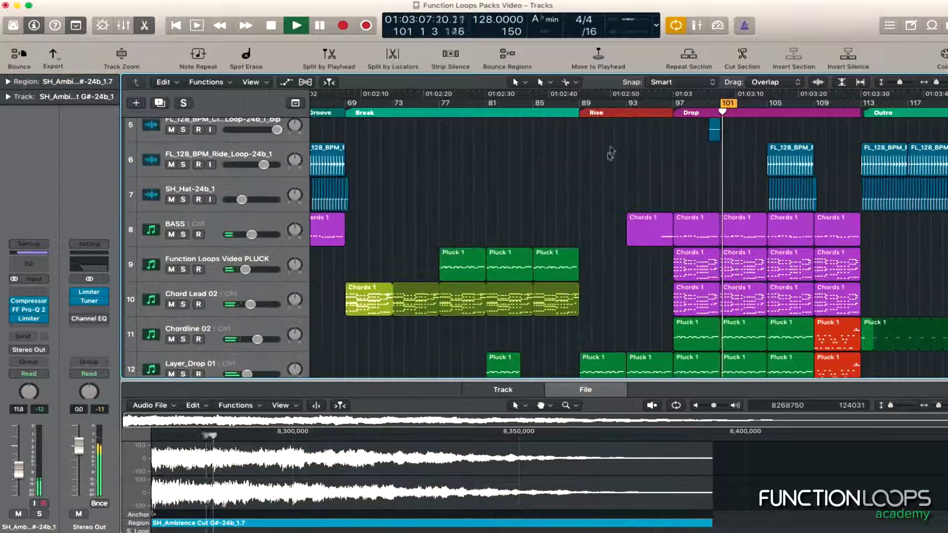
pyautogui.scroll(3, 611, 153)
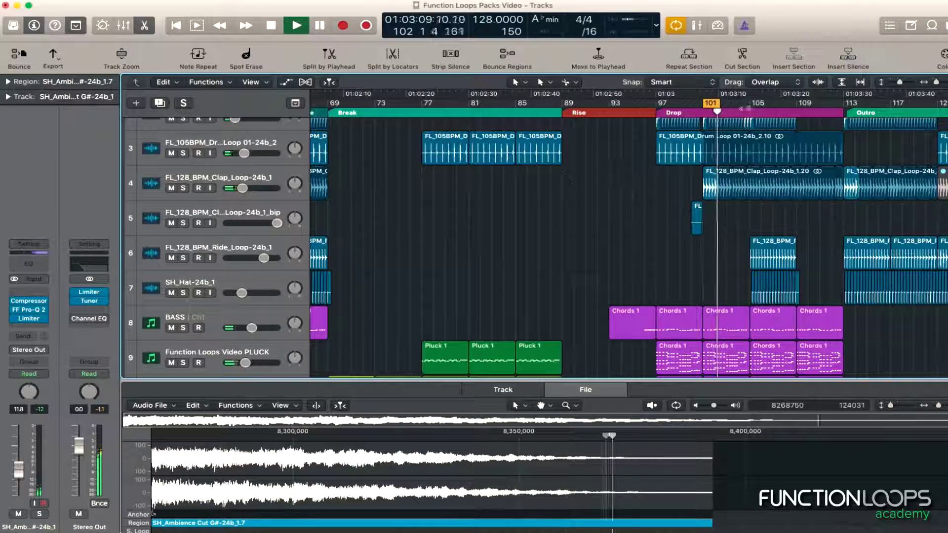
pyautogui.click(183, 223)
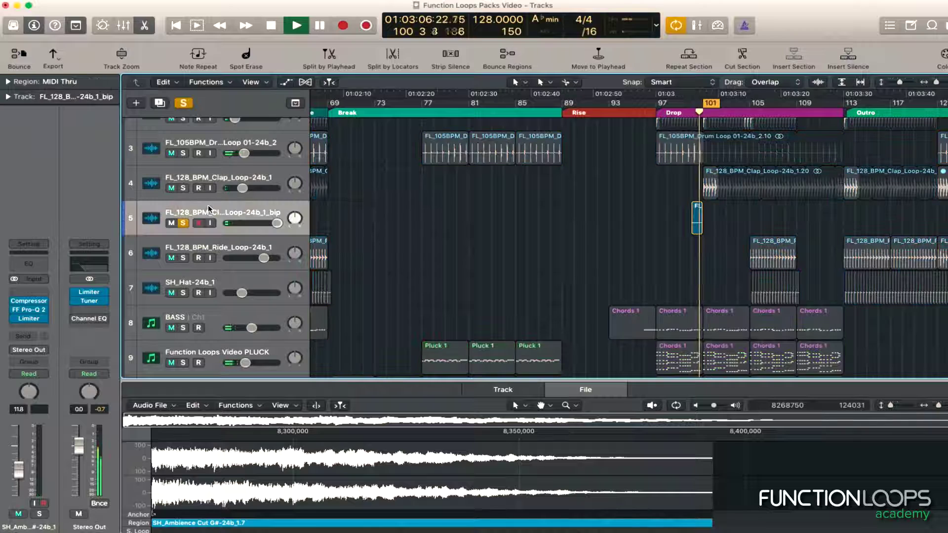
# - Examine the reverb settings of the OFF BEAT track's Sylenth1 Pluck sound during playback from the intro
pyautogui.scroll(1, 611, 243)
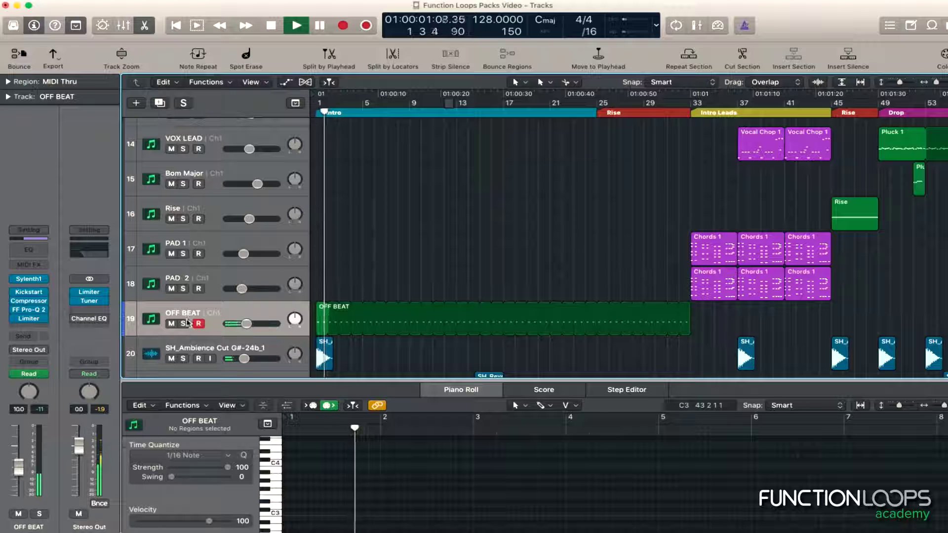
pyautogui.click(29, 279)
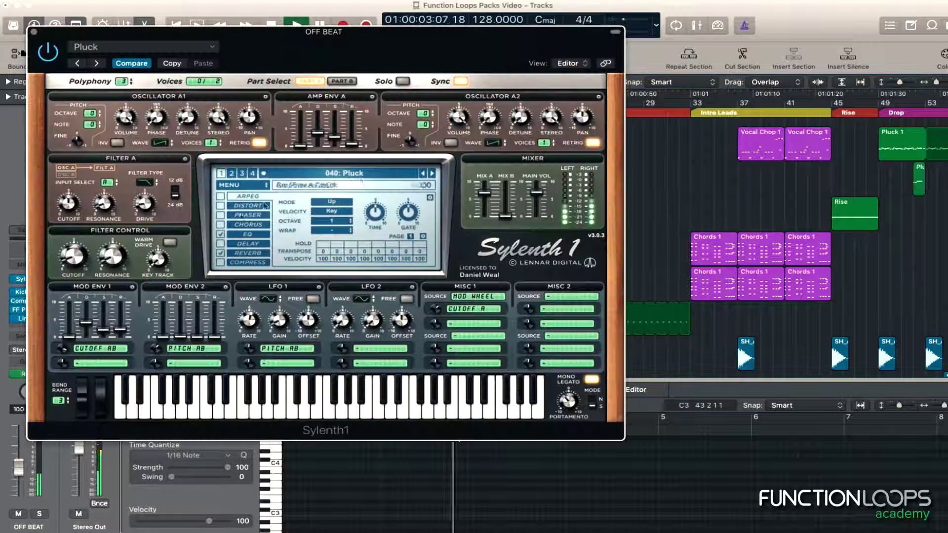
pyautogui.click(247, 253)
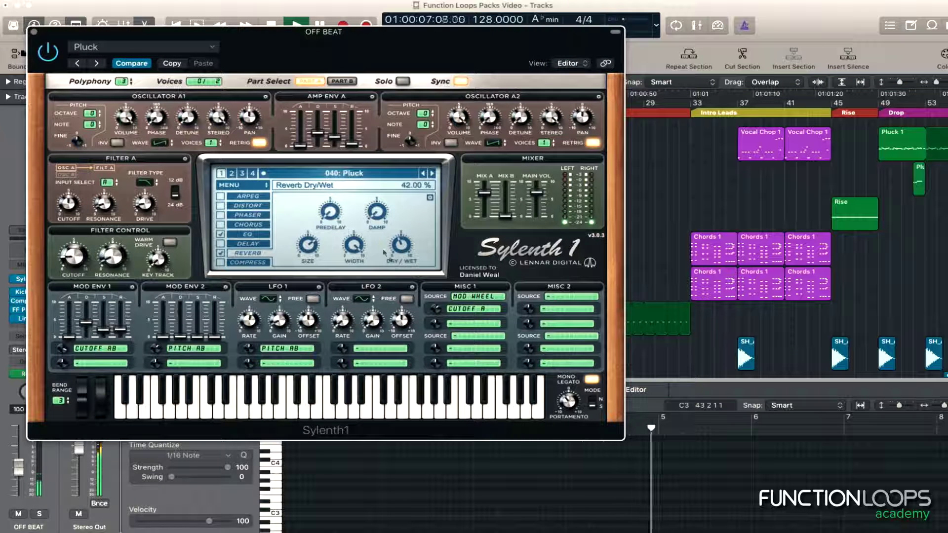
pyautogui.moveTo(386, 214)
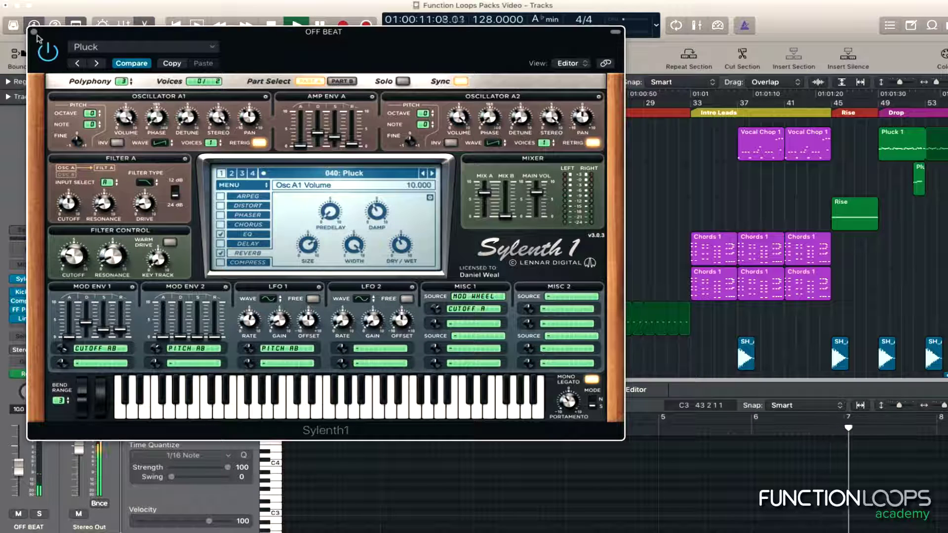
# - Close the OFF BEAT track's Sylenth1 window and survey the whole arrangement's tracks while the intro plays
pyautogui.click(34, 33)
pyautogui.scroll(-3, 497, 261)
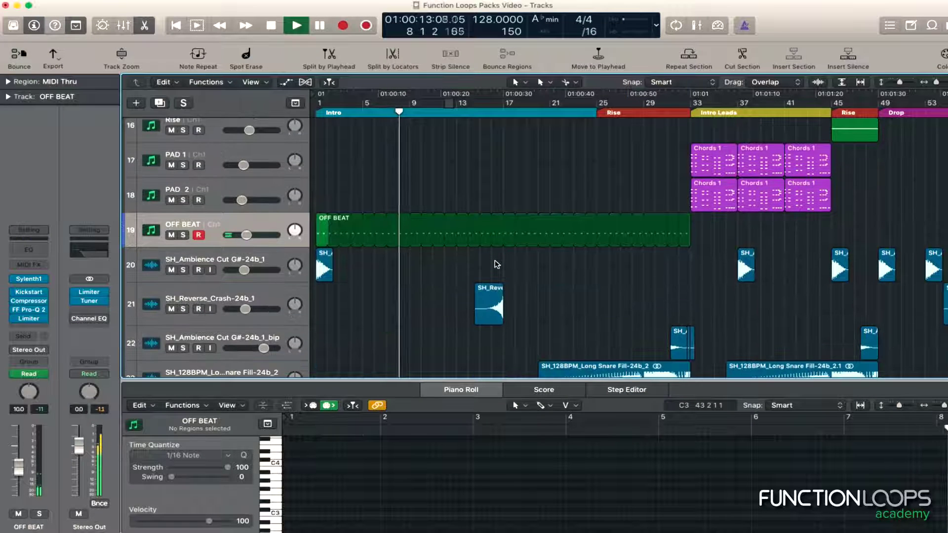
pyautogui.press('super+Left')
pyautogui.scroll(-5, 460, 164)
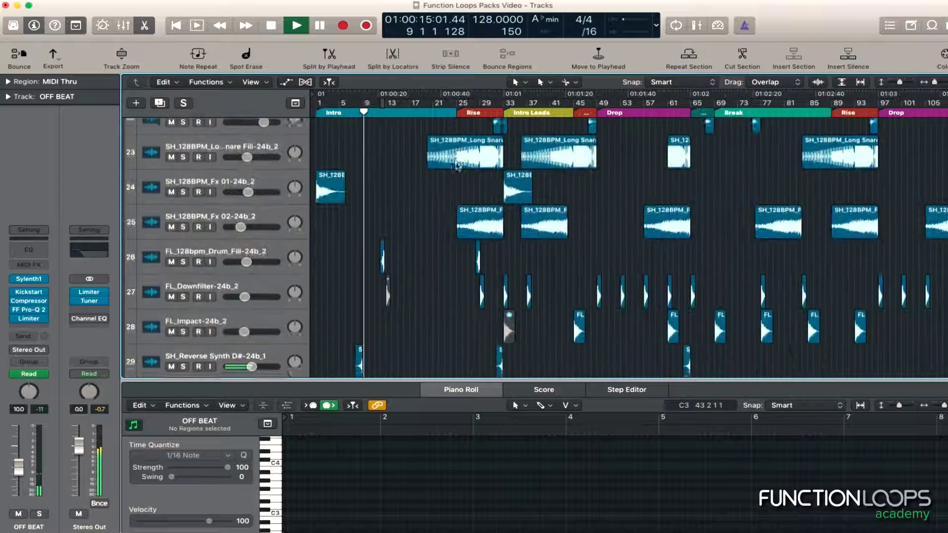
pyautogui.scroll(10, 452, 166)
pyautogui.scroll(3, 456, 172)
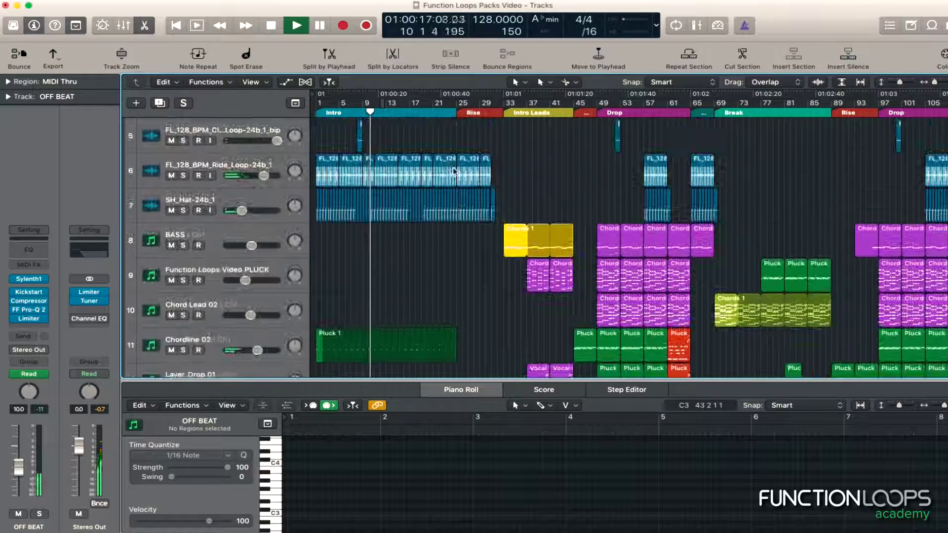
# - Jump playback to about bar 19 and on into the first Rise section, checking the drum and instrument tracks up to Intro Leads
pyautogui.click(422, 113)
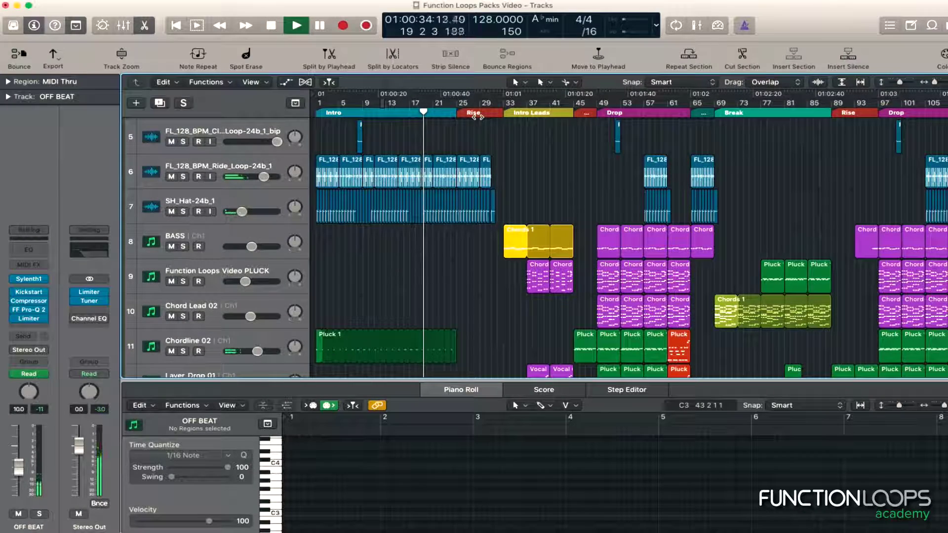
pyautogui.scroll(-8, 494, 158)
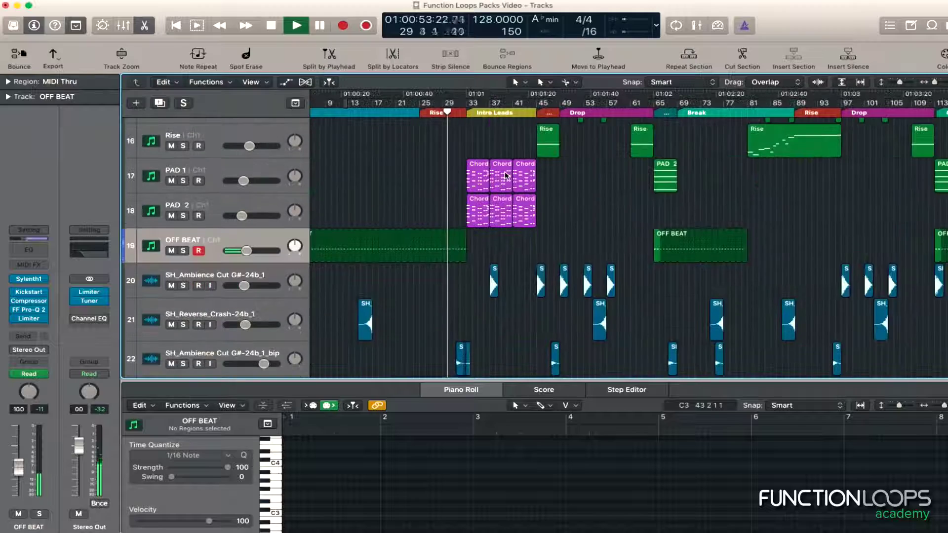
pyautogui.scroll(6, 505, 172)
pyautogui.scroll(8, 505, 175)
pyautogui.scroll(-12, 505, 176)
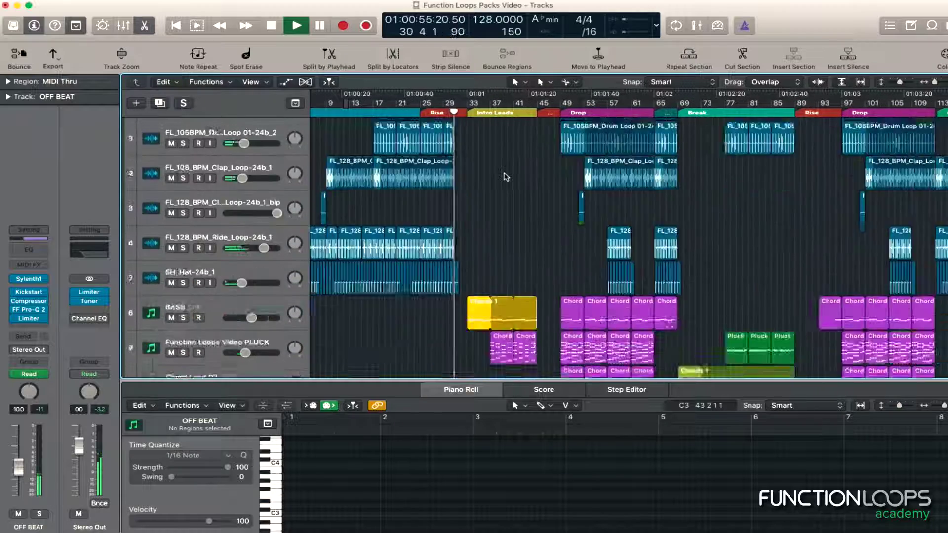
pyautogui.scroll(-2, 504, 176)
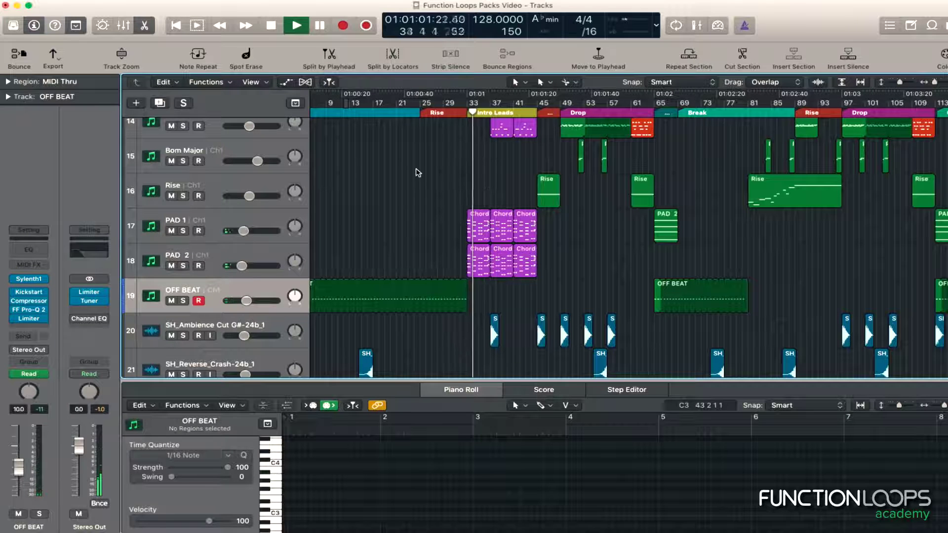
# - Examine the pad, OFF BEAT and effect tracks at the start of the Intro Leads section, pausing playback at bar 35
pyautogui.scroll(-5, 417, 172)
pyautogui.scroll(-2, 417, 172)
pyautogui.scroll(5, 417, 172)
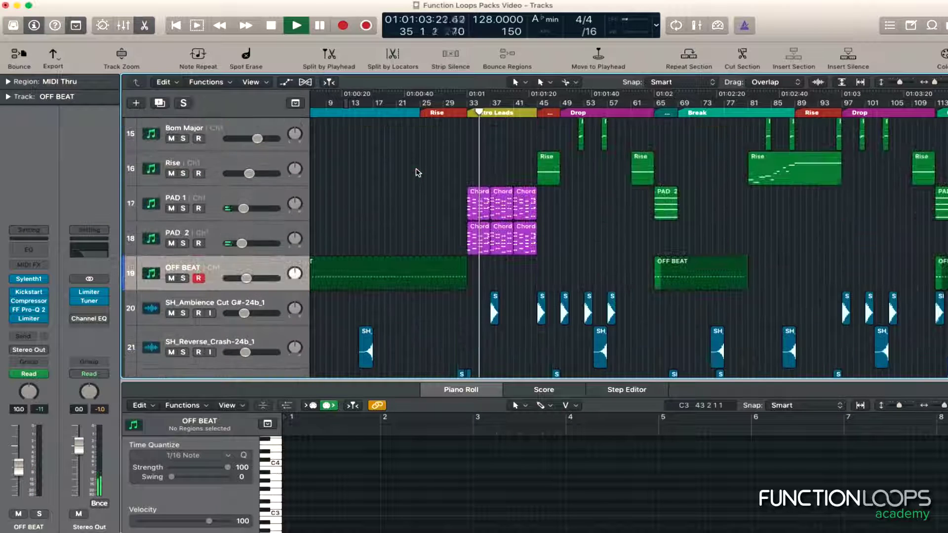
pyautogui.scroll(-1, 417, 172)
pyautogui.scroll(-3, 489, 165)
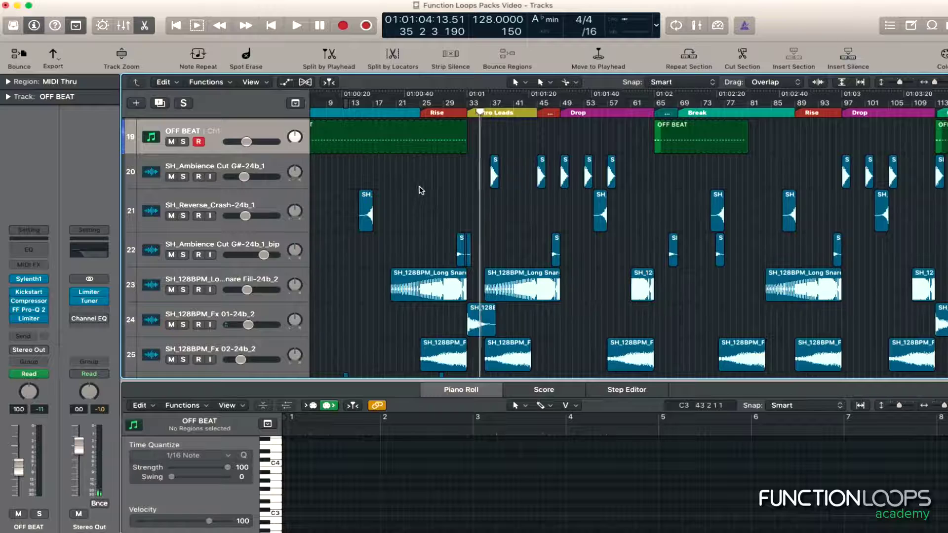
pyautogui.hscroll(1, 494, 149)
pyautogui.scroll(4, 495, 124)
# - Resume playback from bar 35 and review the bass, pluck, layer and vox lead tracks through Intro Leads to bar 41
pyautogui.press('space')
pyautogui.scroll(-6, 494, 159)
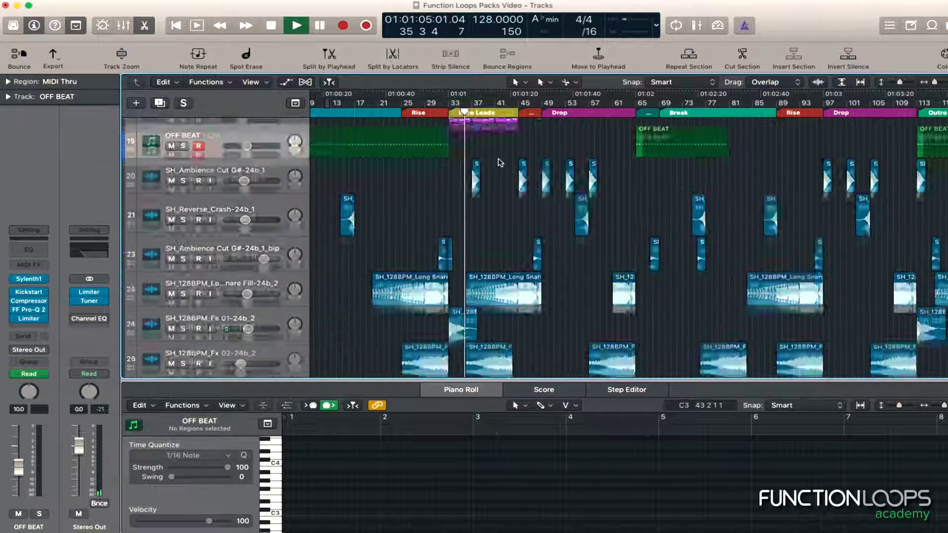
pyautogui.scroll(-1, 503, 166)
pyautogui.scroll(10, 494, 198)
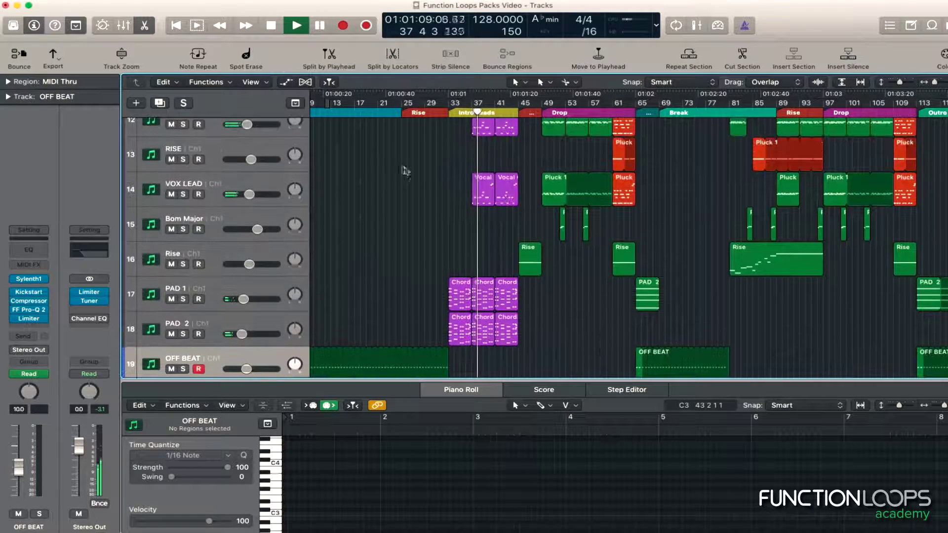
pyautogui.scroll(6, 407, 173)
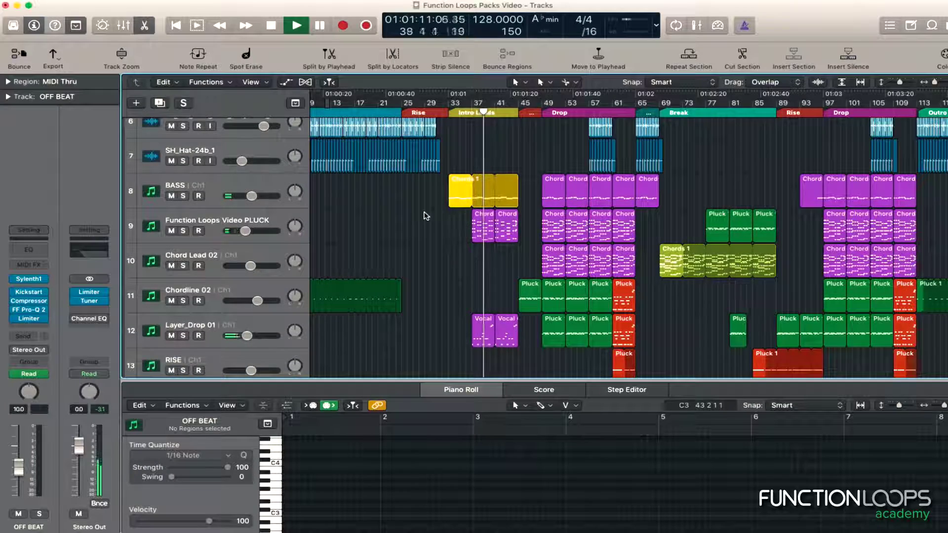
pyautogui.scroll(5, 504, 195)
pyautogui.scroll(-5, 504, 194)
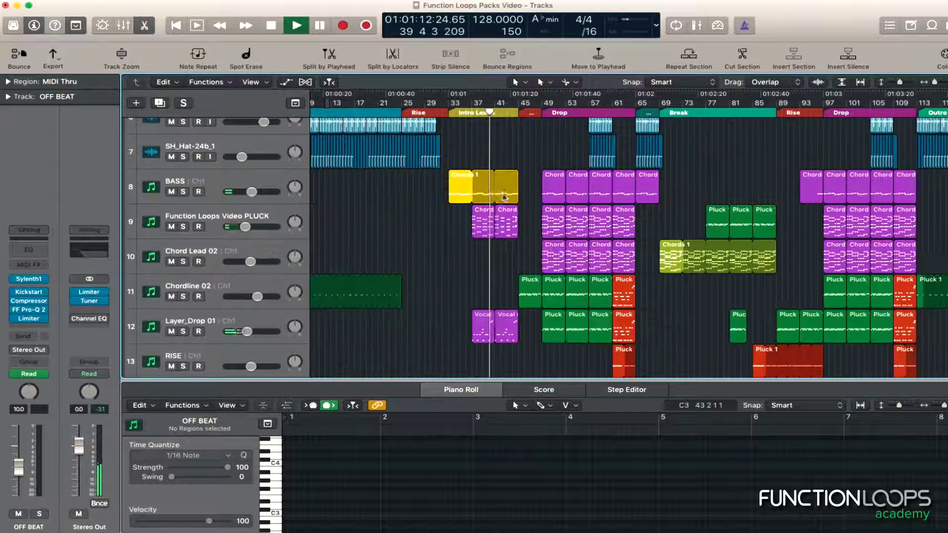
pyautogui.scroll(-3, 504, 196)
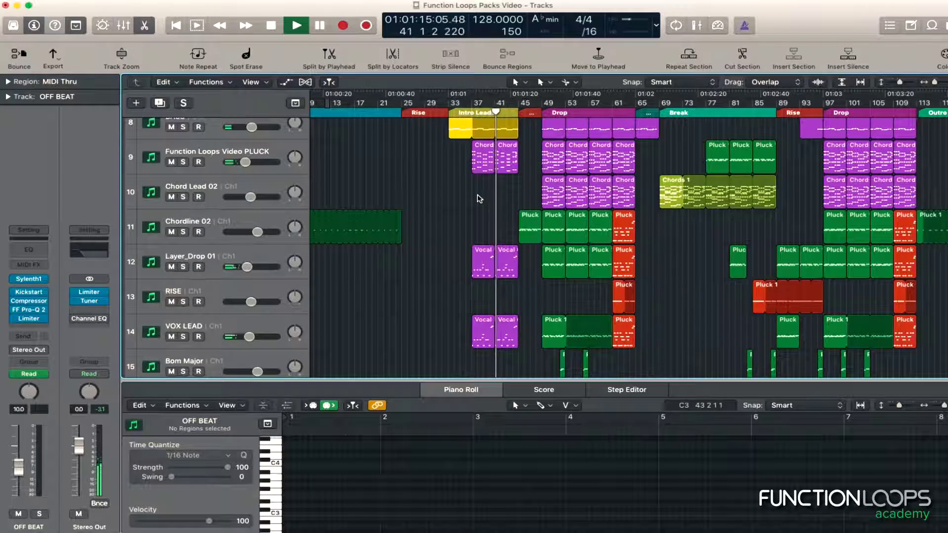